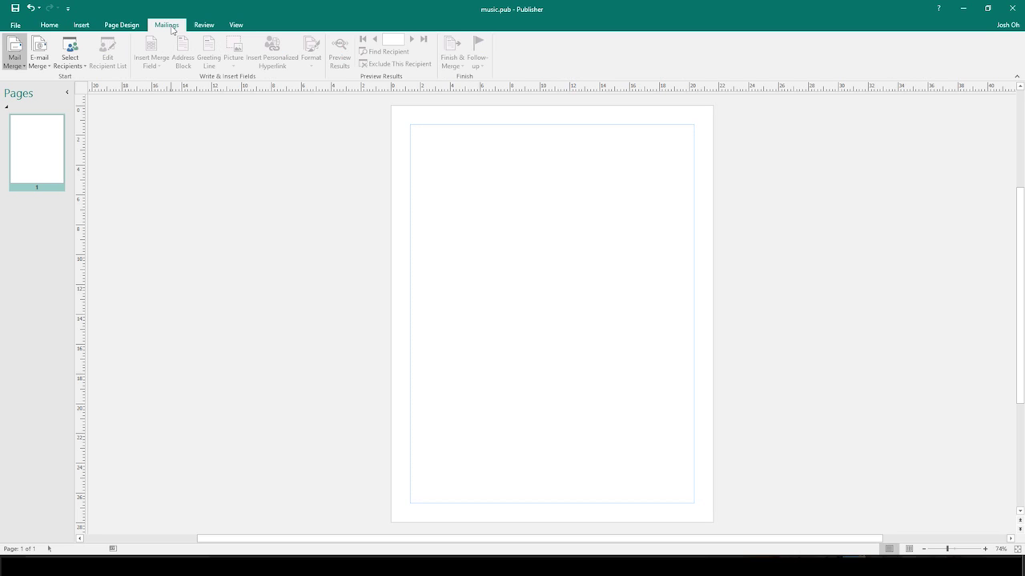
click(200, 27)
click(51, 27)
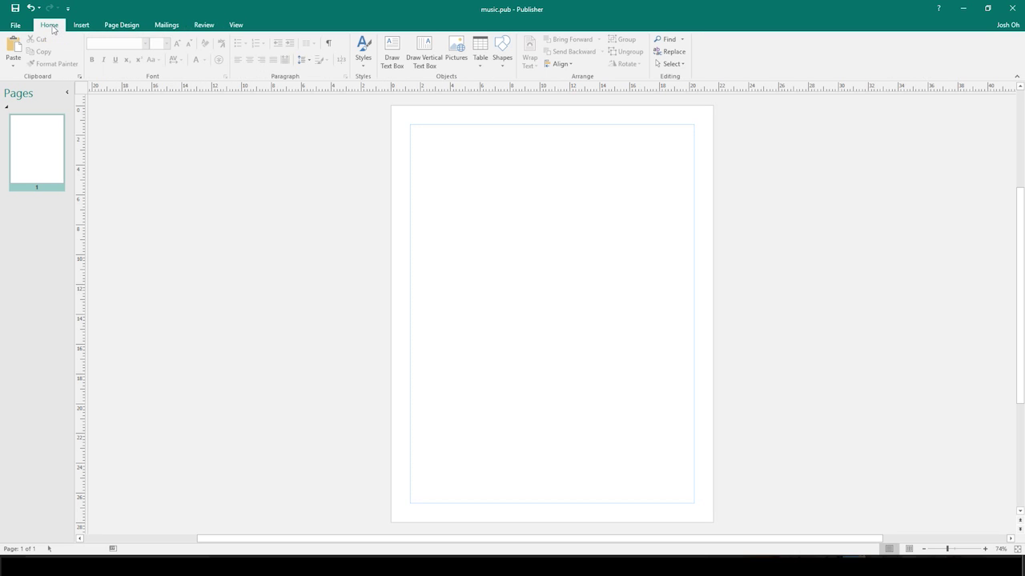
click(81, 26)
click(121, 25)
click(166, 26)
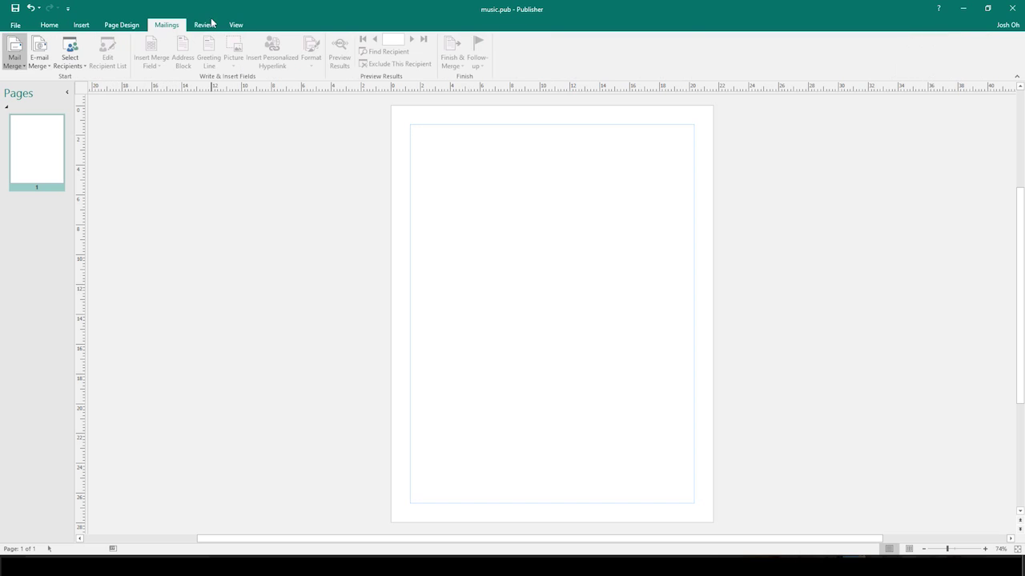
click(65, 29)
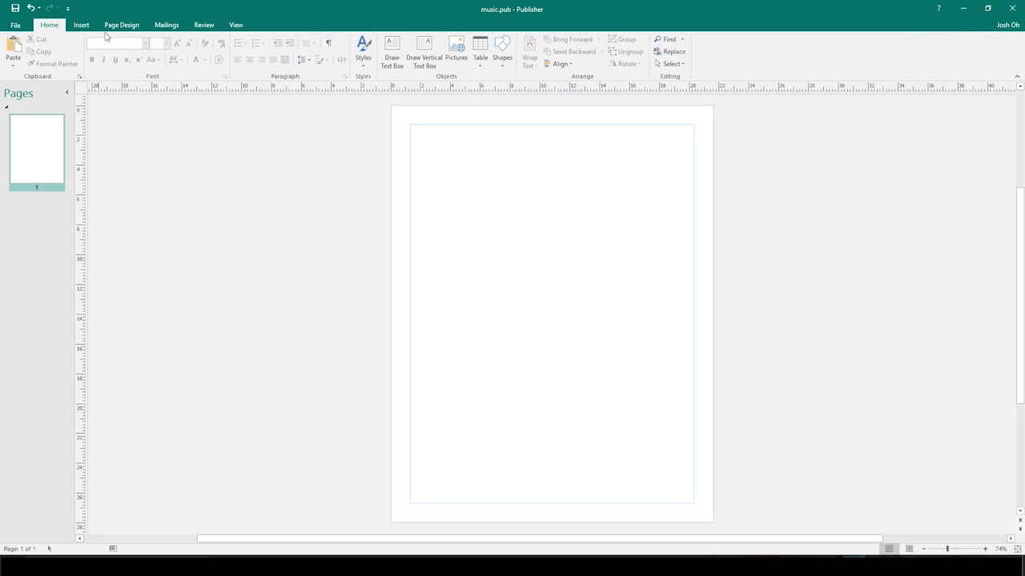
Insert an empty picture placeholder and move it to the left margin in the upper part of the page.
click(81, 25)
click(143, 62)
click(144, 62)
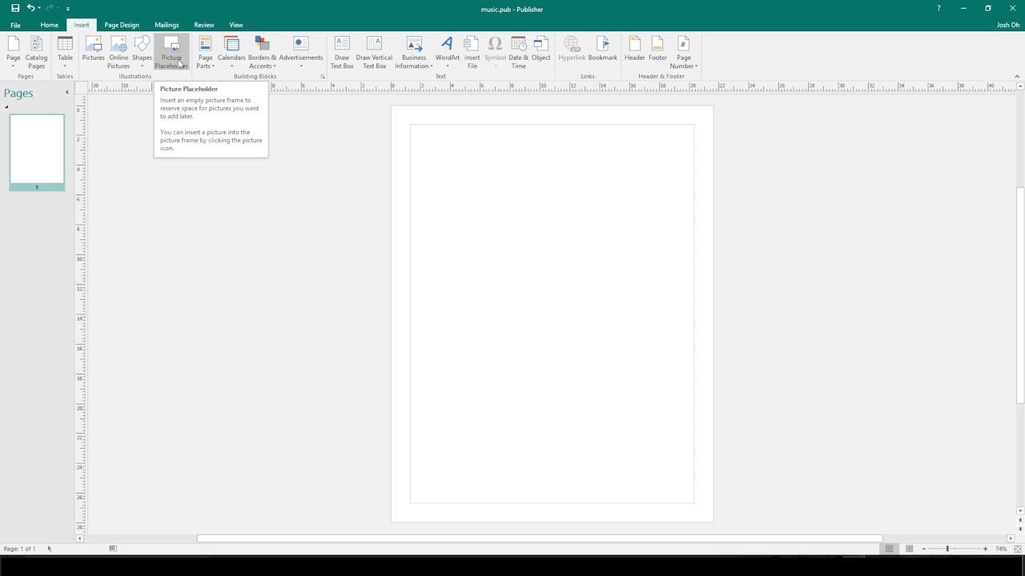
click(179, 64)
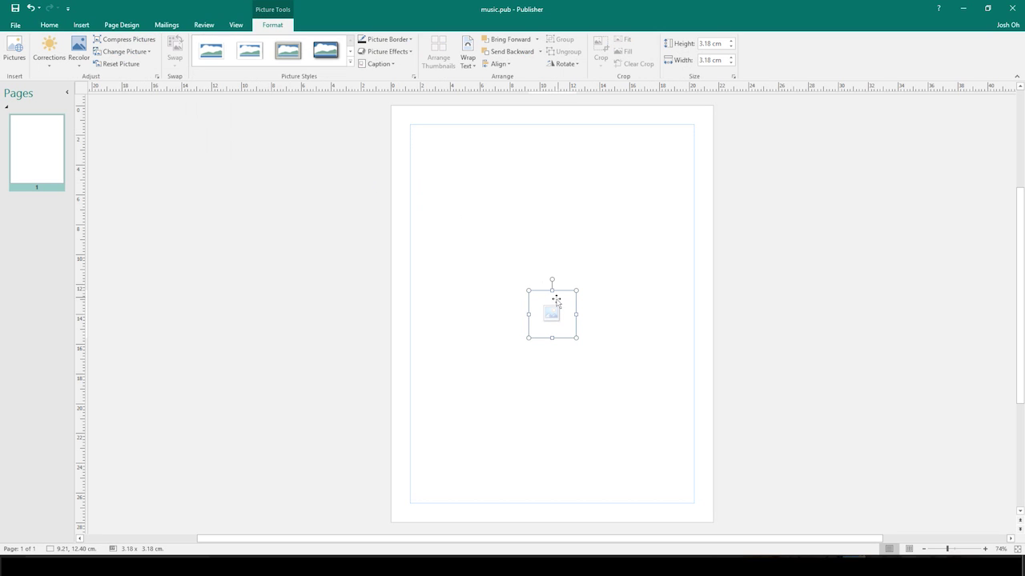
drag(571, 315, 453, 208)
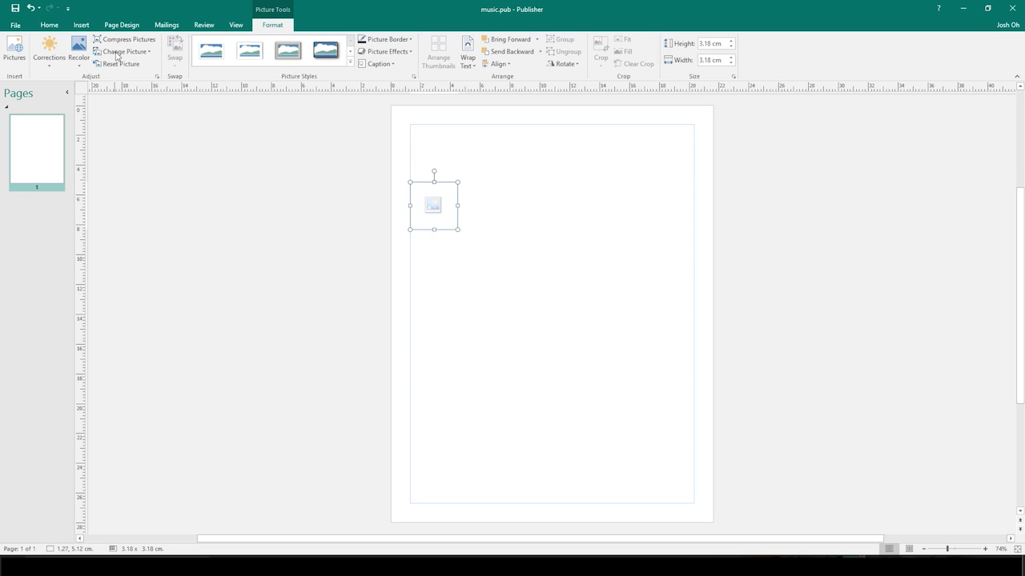
click(81, 25)
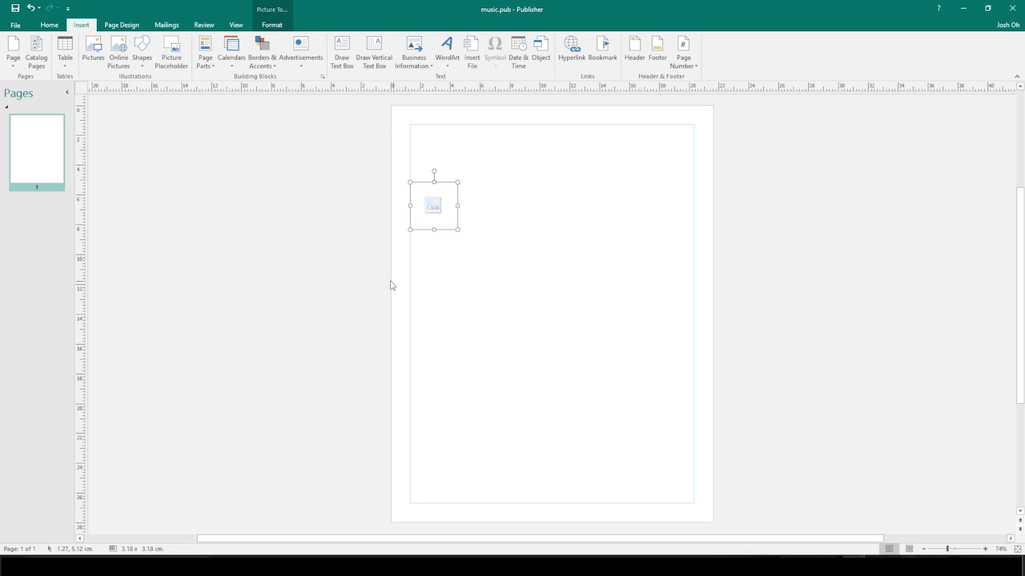
click(259, 251)
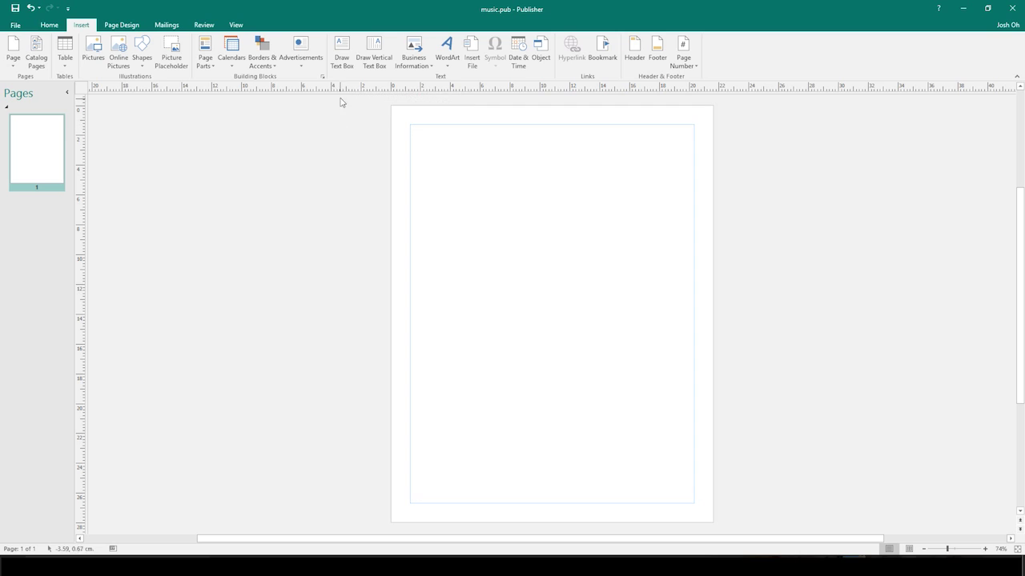
Draw a text box about 17.92 × 4.88 cm across the page's upper margin area and enter "Personal workout music best 5".
click(340, 63)
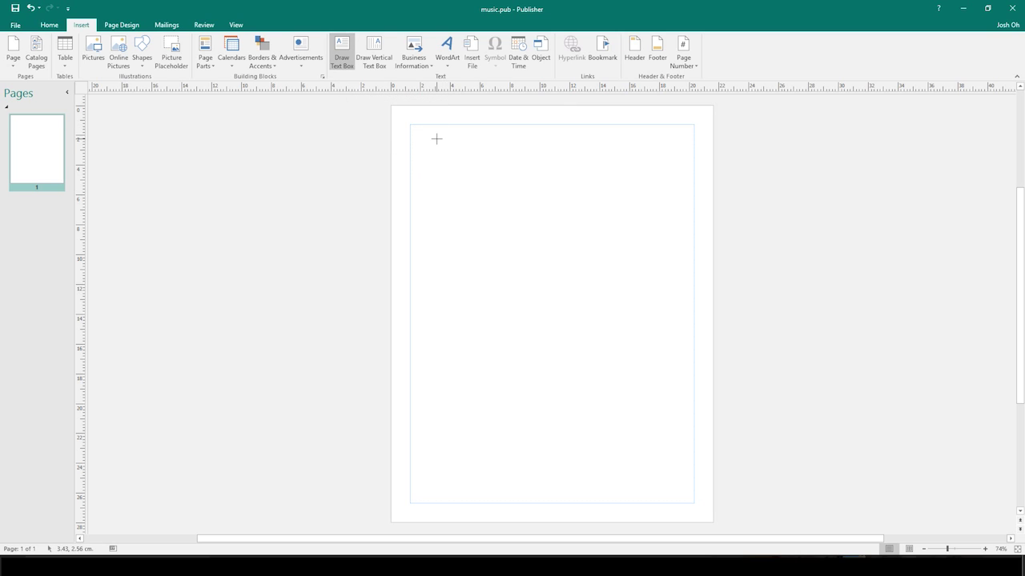
mouse_move(419, 134)
mouse_down()
mouse_move(521, 180)
mouse_move(690, 211)
mouse_up()
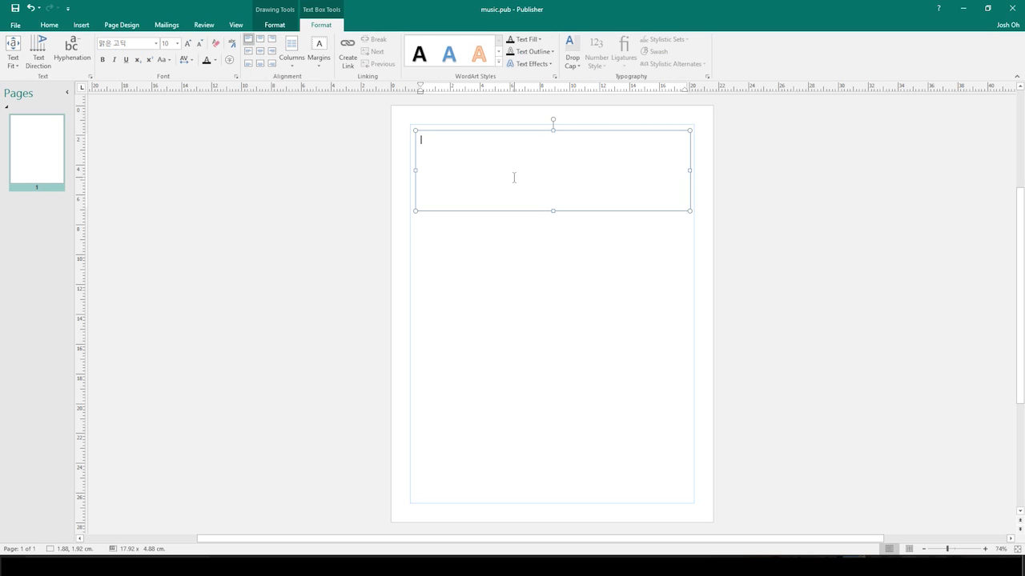
text(Personal workout mu)
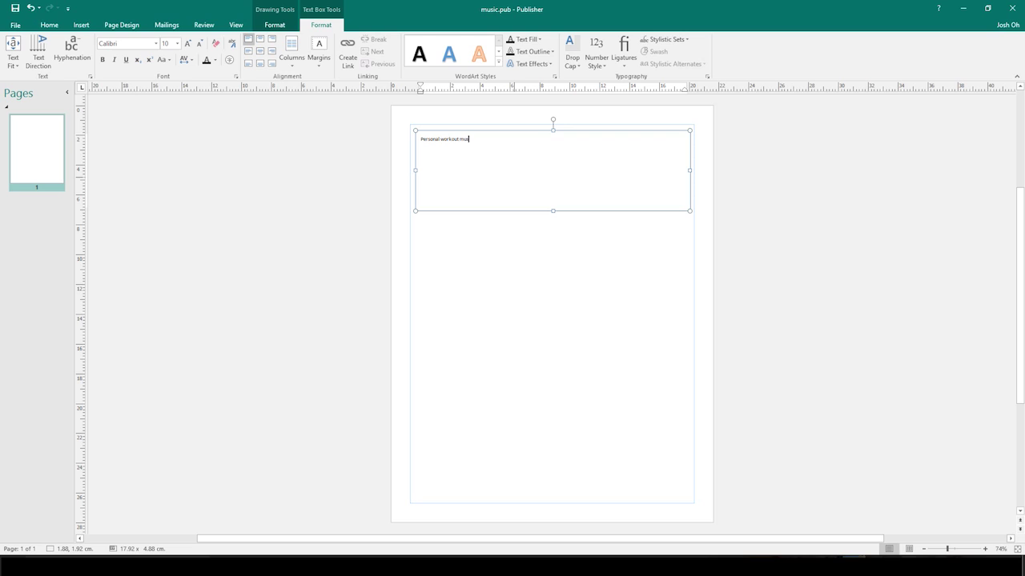
text(sic best 5)
Enlarge all of the heading text to 36 pt.
key(ctrl+a)
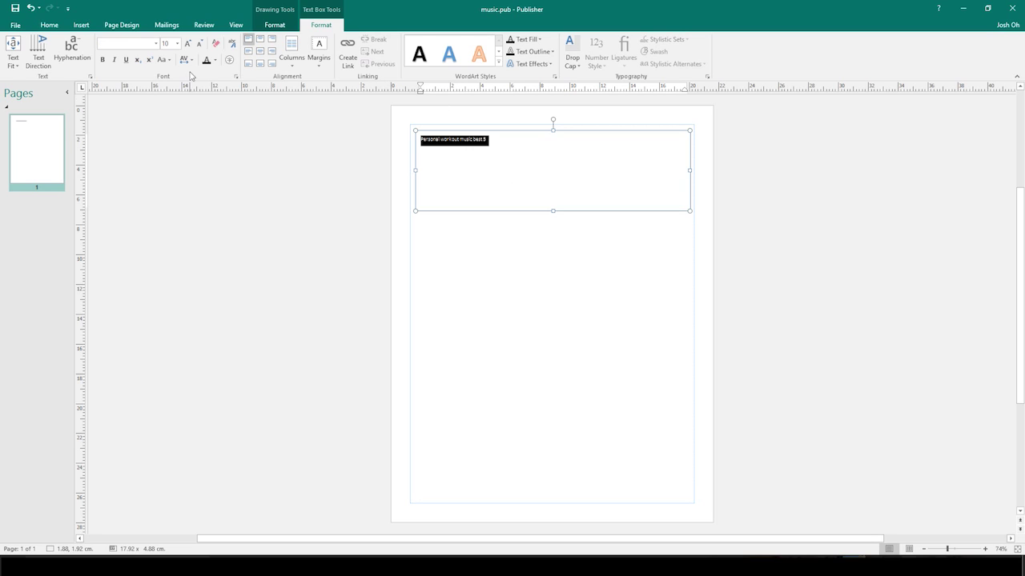
click(188, 44)
click(187, 44)
click(187, 45)
click(187, 44)
click(187, 45)
click(188, 44)
click(187, 44)
click(187, 44)
click(187, 44)
click(187, 44)
click(187, 44)
click(188, 44)
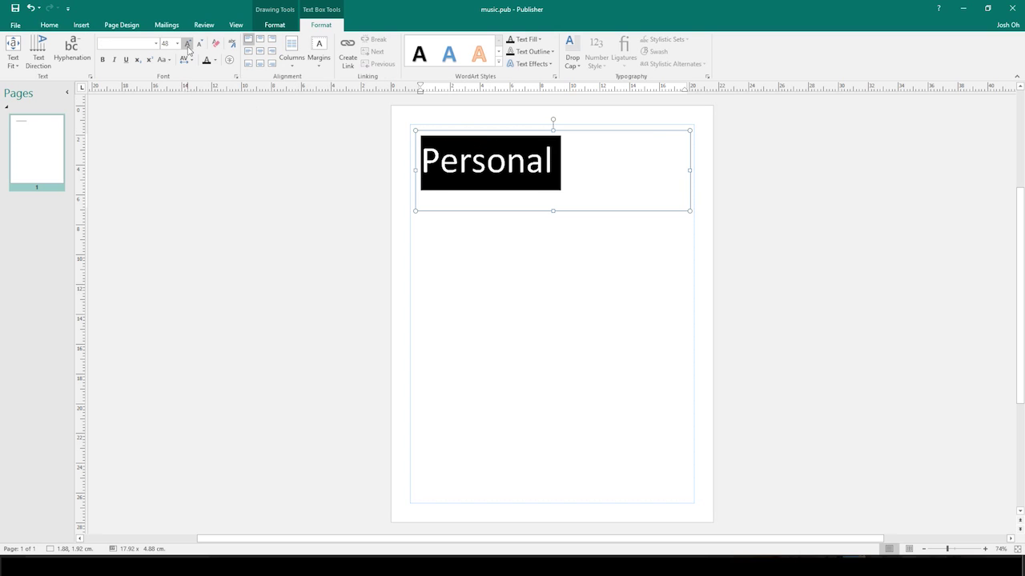
click(204, 44)
click(205, 44)
click(205, 44)
click(205, 44)
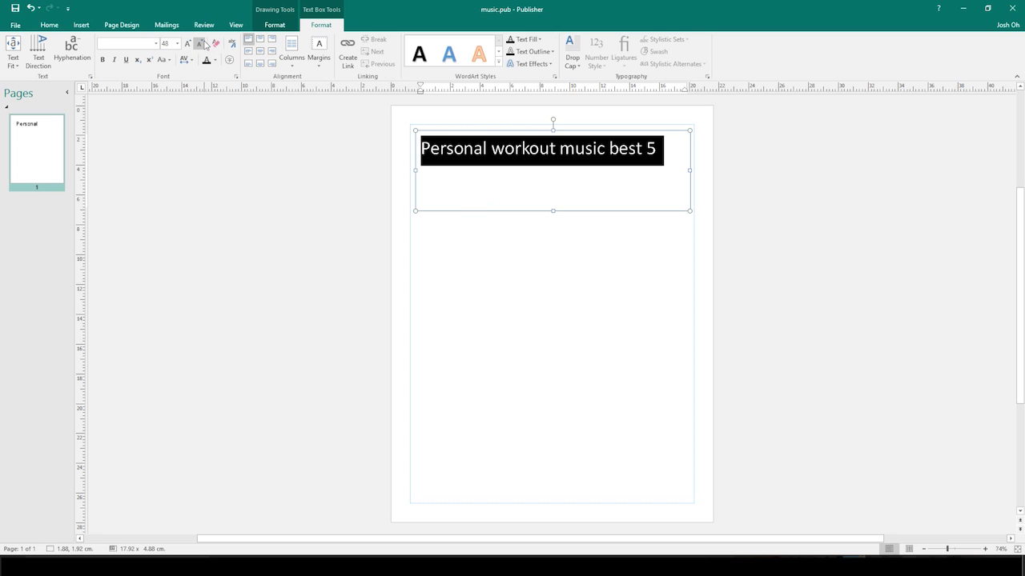
Reduce the heading text box's height so it fits closely around its single line of text.
click(451, 244)
click(617, 150)
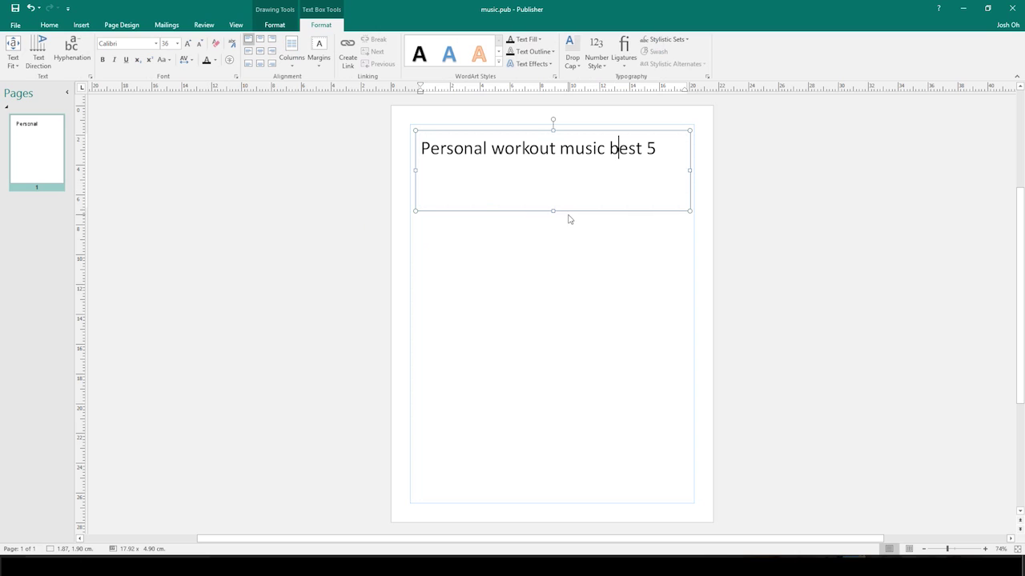
drag(556, 212, 554, 182)
click(284, 203)
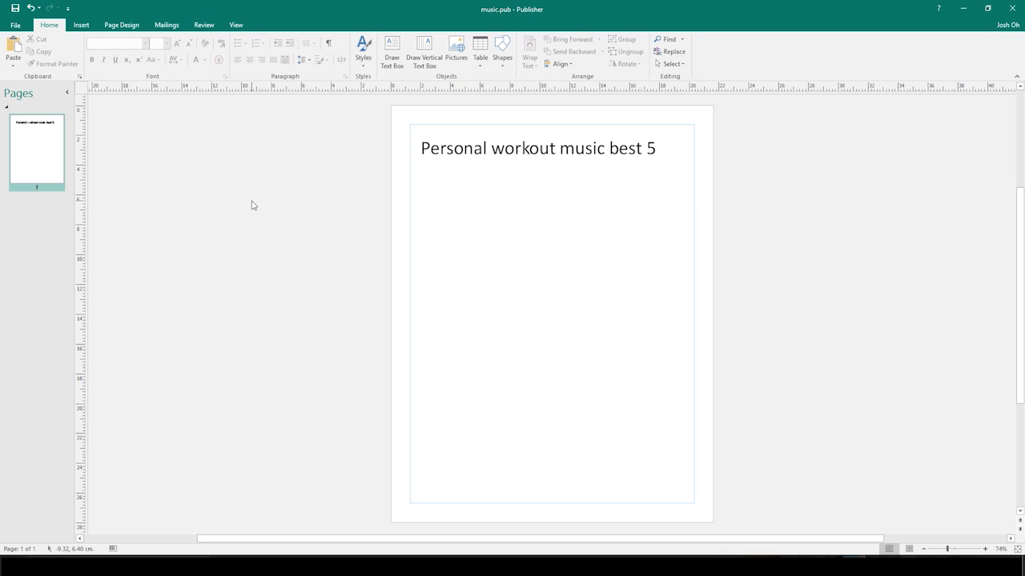
Draw a rectangle about 5.65 × 4.94 cm below the heading at the page's left margin.
click(81, 25)
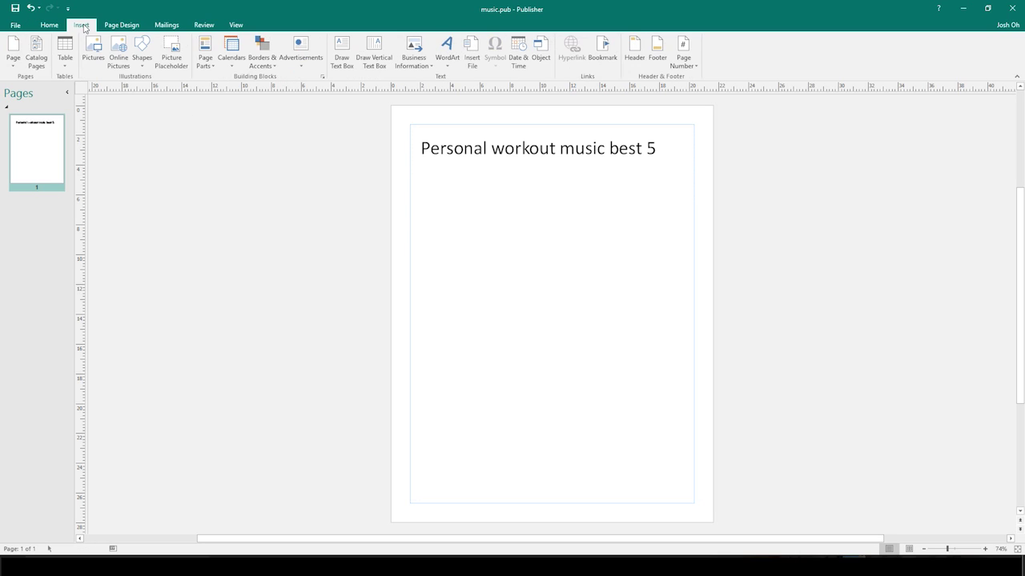
click(141, 58)
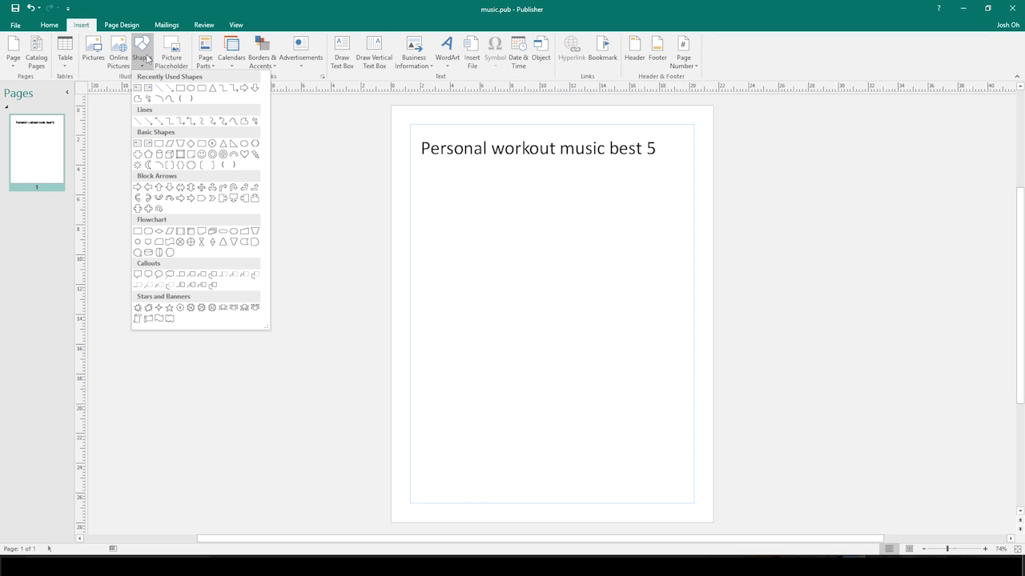
click(180, 87)
drag(406, 209, 491, 283)
click(81, 24)
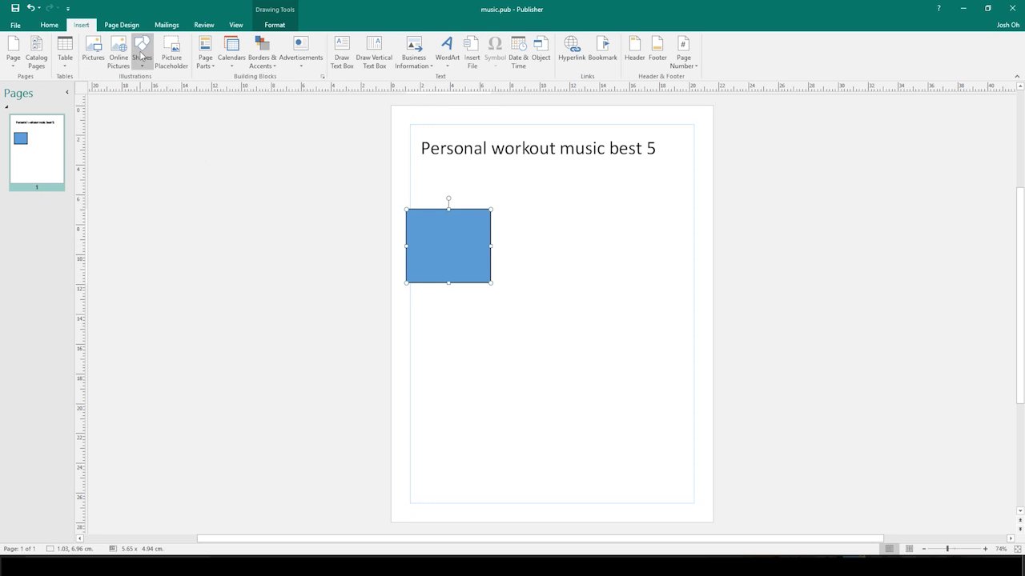
click(142, 56)
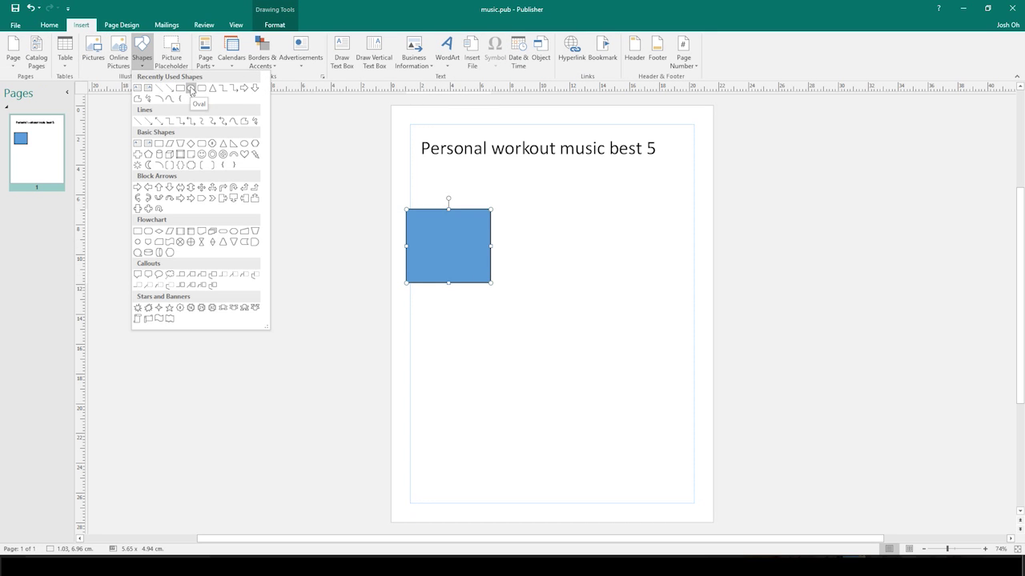
click(428, 305)
Shrink the blue rectangle to about 4.11 × 3.40 cm and position it at the left margin below the heading.
drag(430, 250, 431, 262)
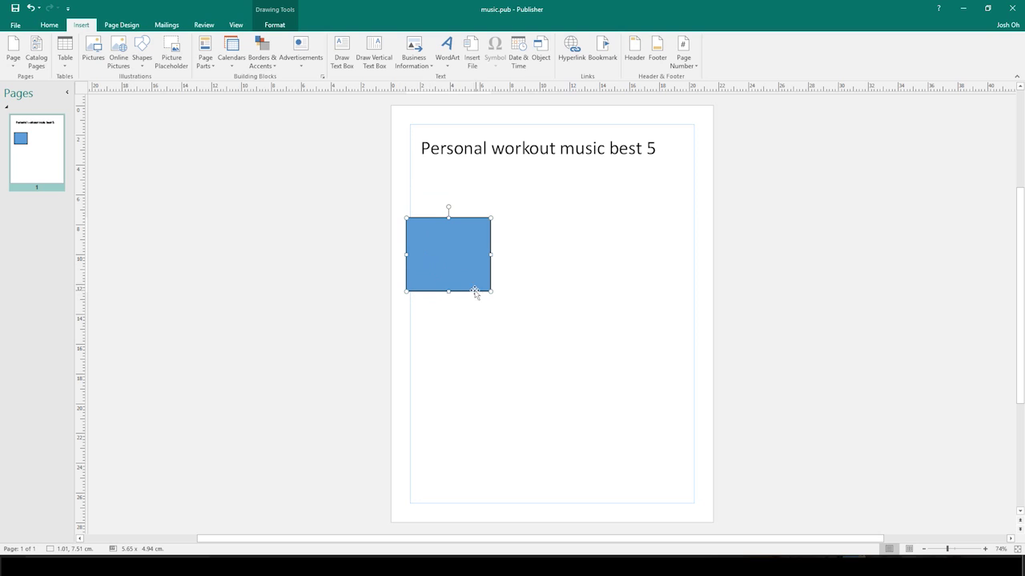
drag(490, 290, 448, 234)
click(227, 200)
Draw a text box about 13.24 × 3.65 cm beside the rectangle and enter "Title:", "Genre:" and "Description:" on separate lines.
click(339, 52)
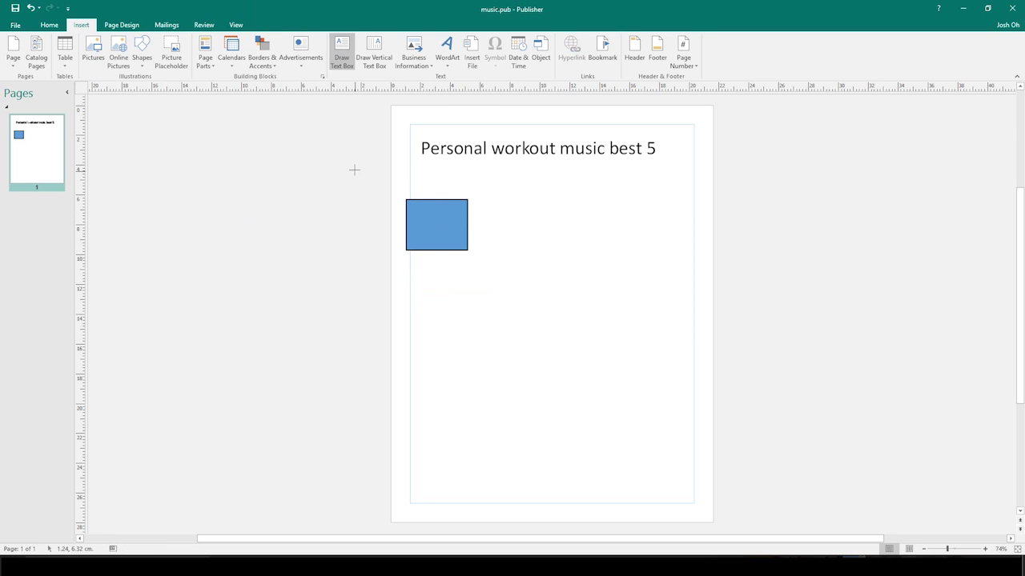
drag(482, 195, 687, 258)
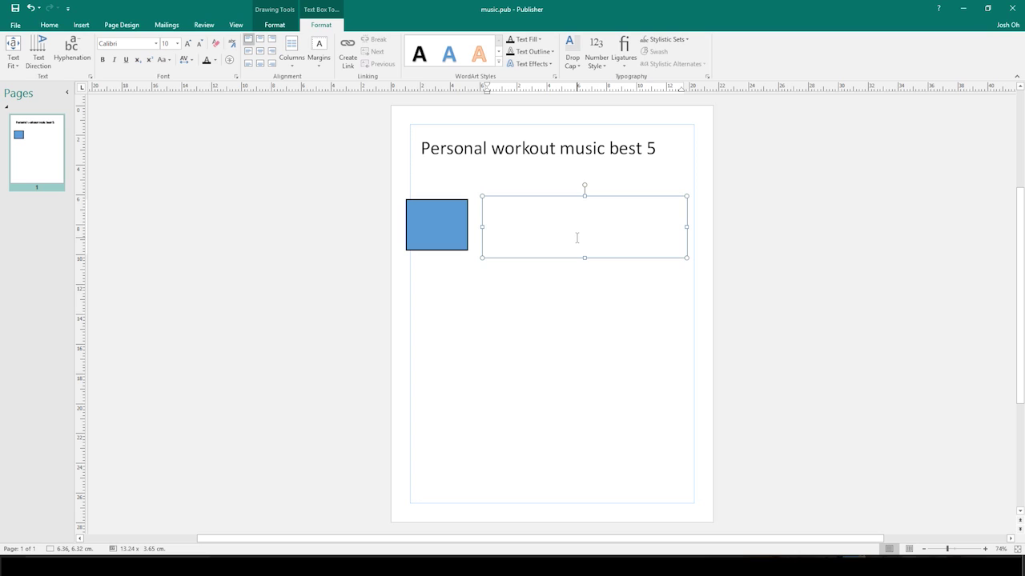
text(Title)
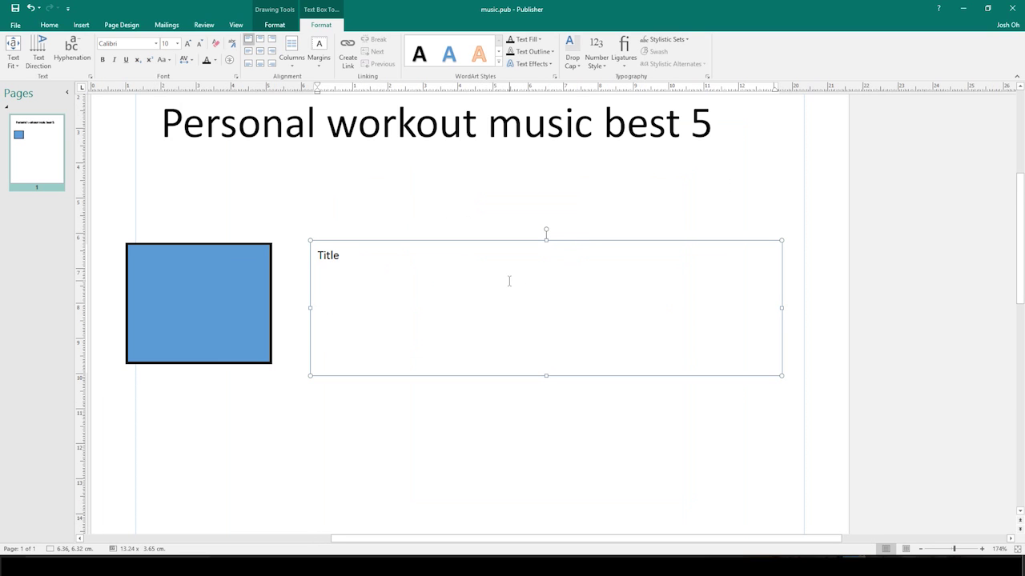
text(:)
key(Return)
text(Genre:)
key(Return)
text(Description:)
scroll(417, 326, down, 5)
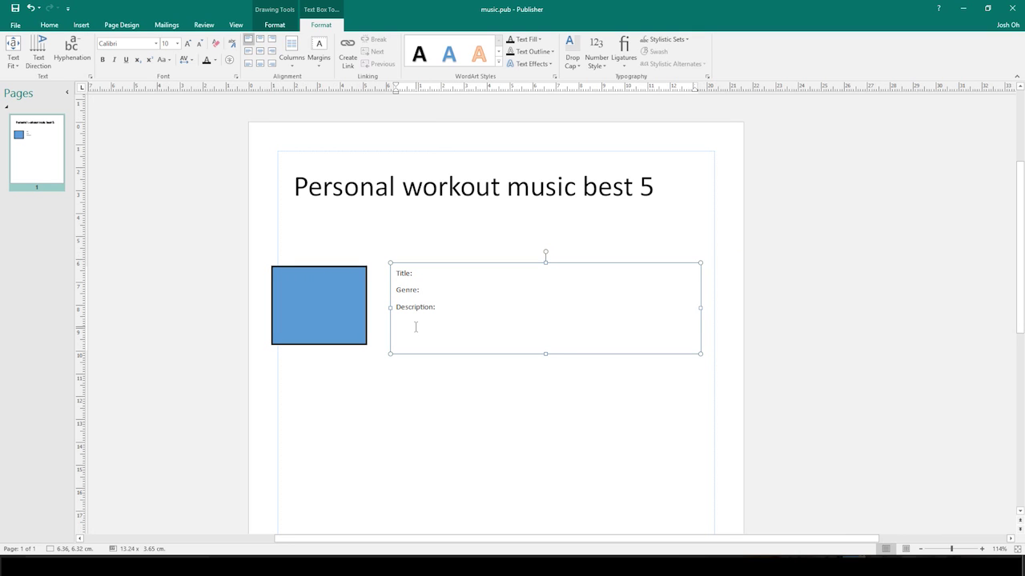
scroll(416, 326, down, 3)
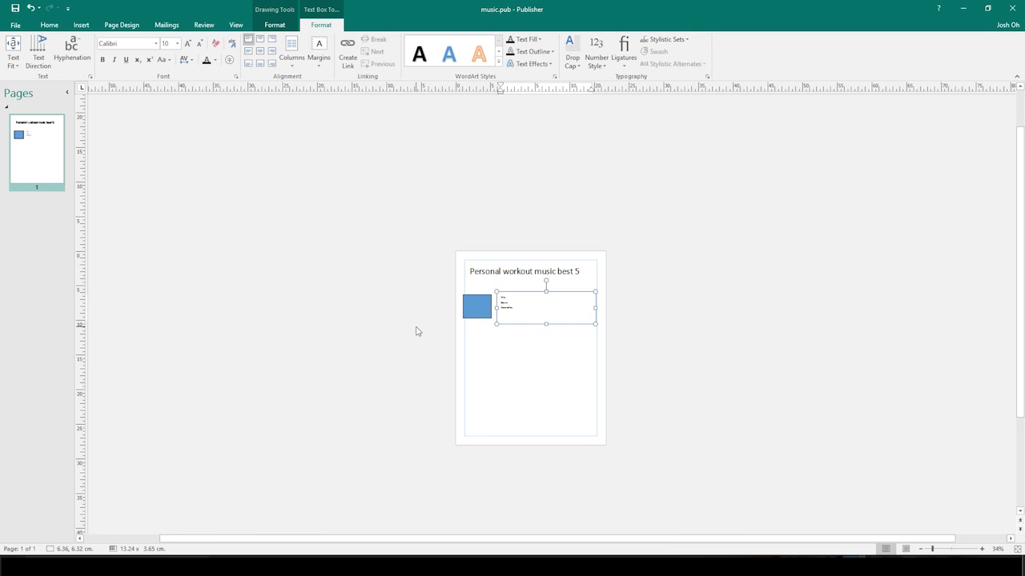
scroll(484, 390, up, 5)
scroll(483, 389, down, 4)
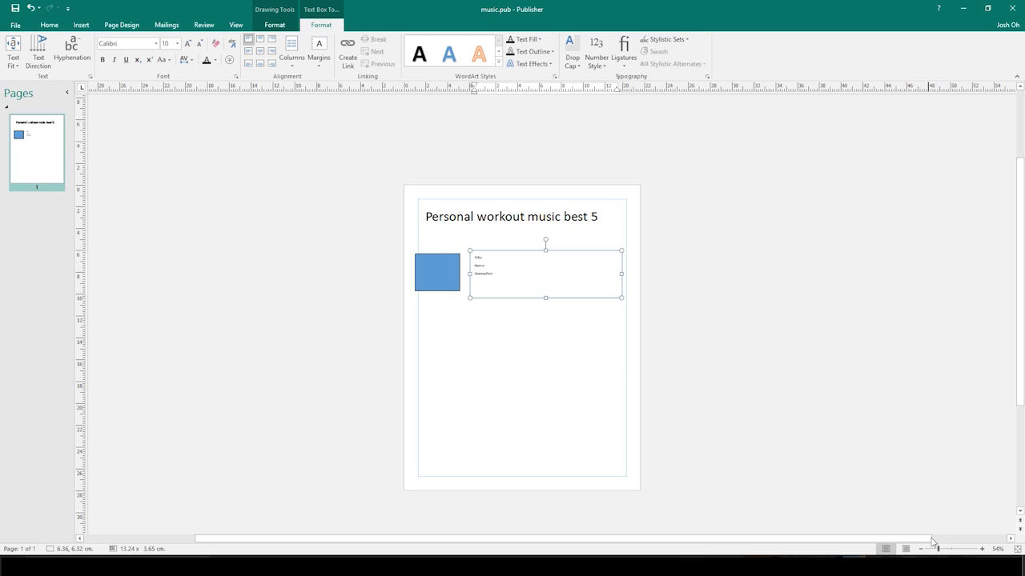
click(982, 549)
click(921, 549)
click(921, 549)
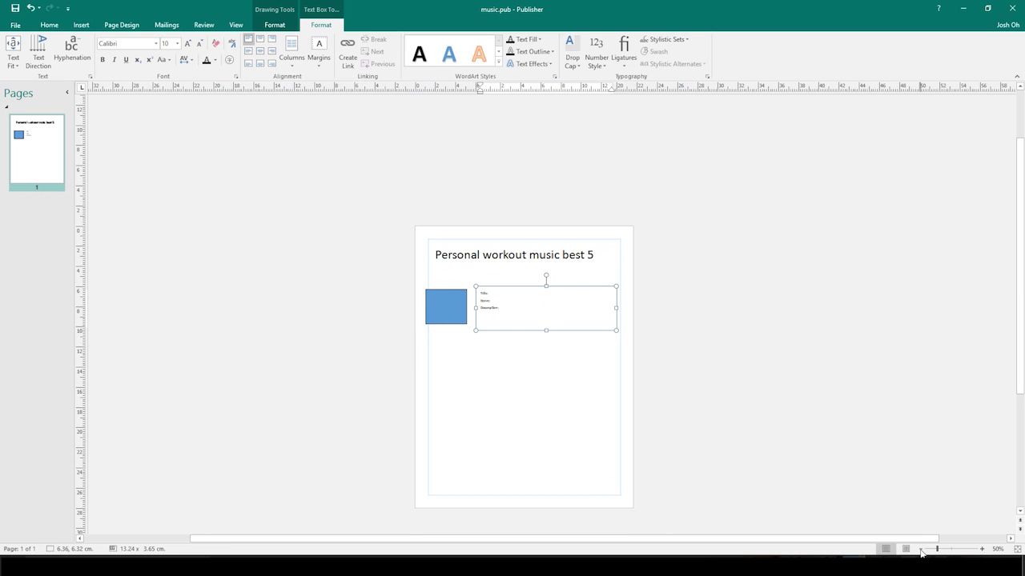
scroll(549, 408, up, 3)
scroll(544, 400, down, 1)
scroll(515, 373, up, 1)
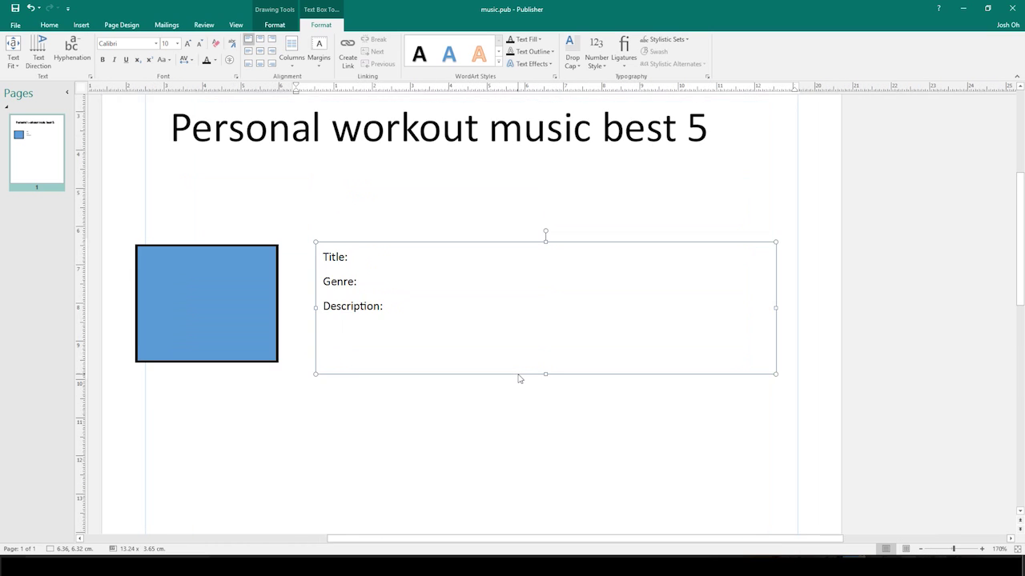
scroll(518, 378, down, 4)
scroll(518, 378, down, 2)
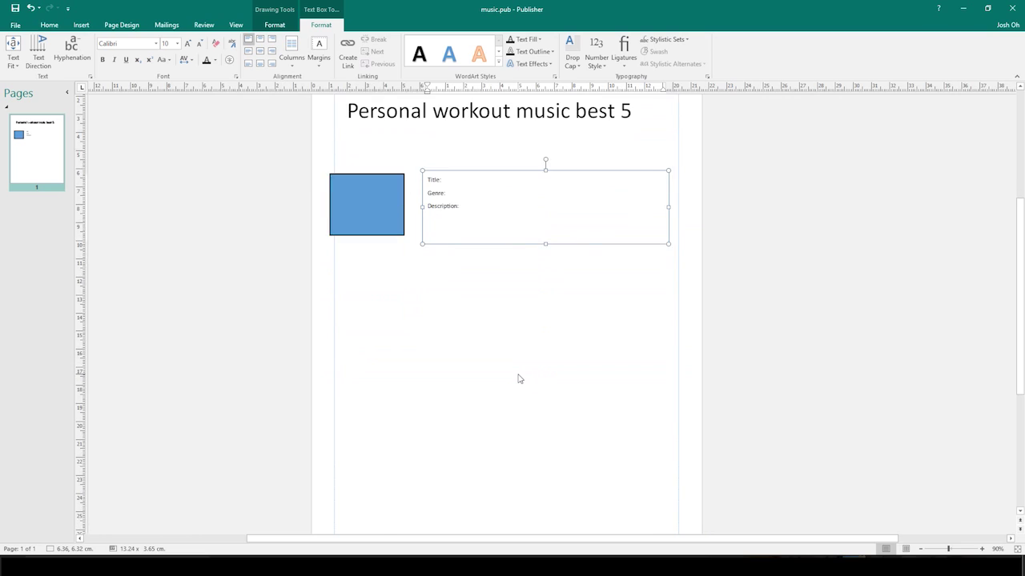
scroll(518, 378, down, 2)
scroll(517, 377, down, 1)
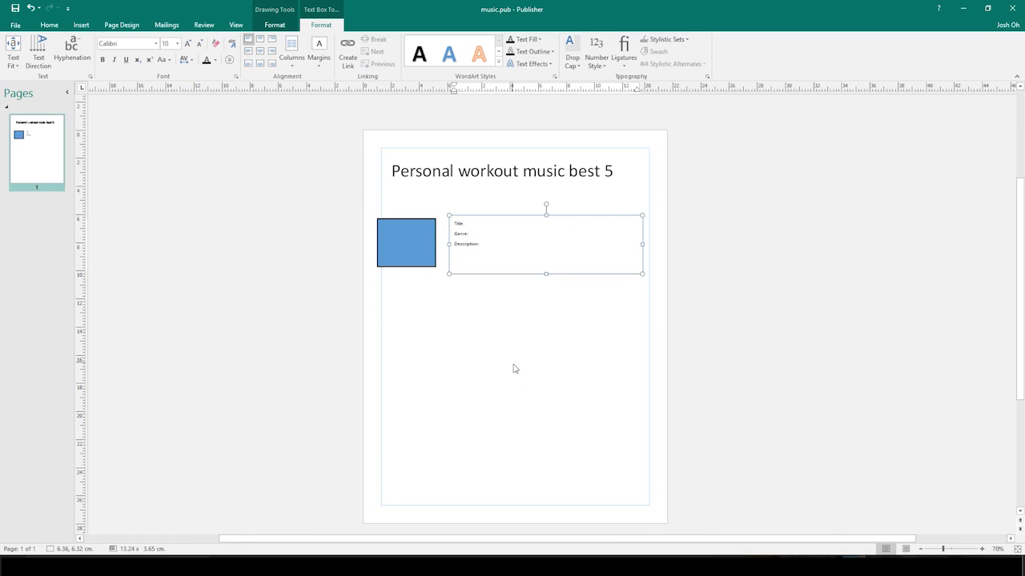
Duplicate the rectangle and its Title/Genre/Description text box together, placing the copies directly below the originals.
click(406, 250)
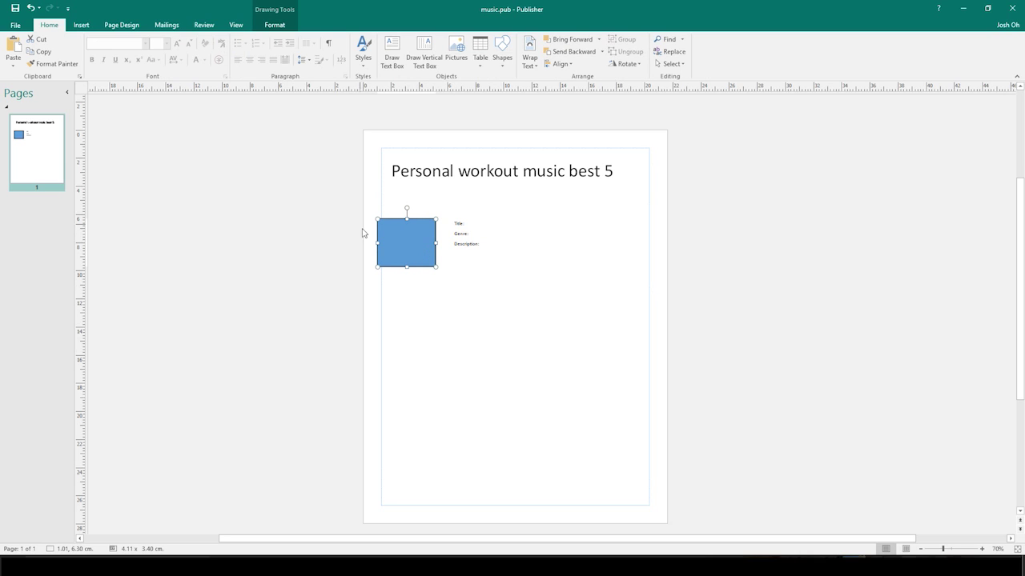
shift+click(483, 265)
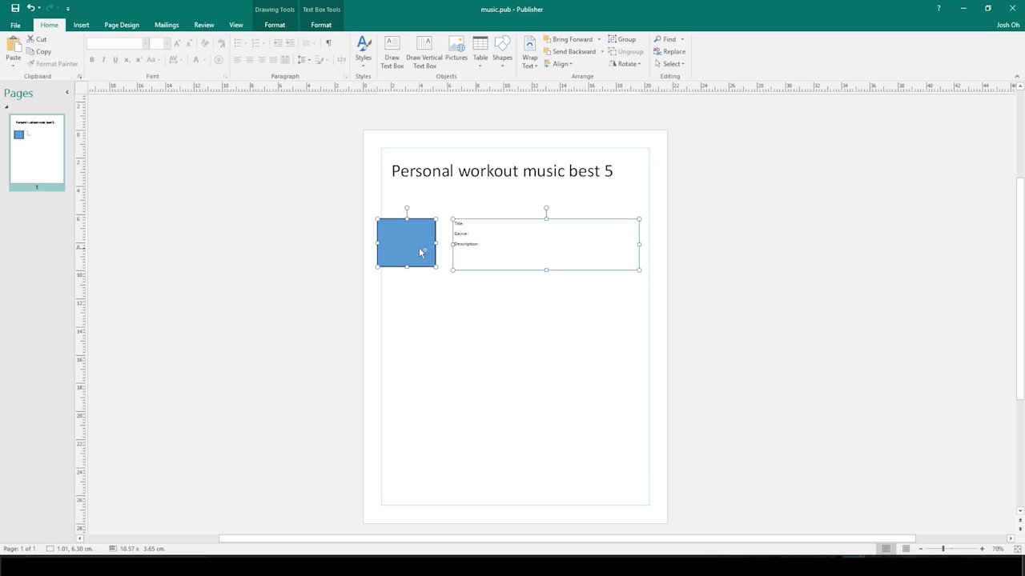
drag(420, 252, 419, 314)
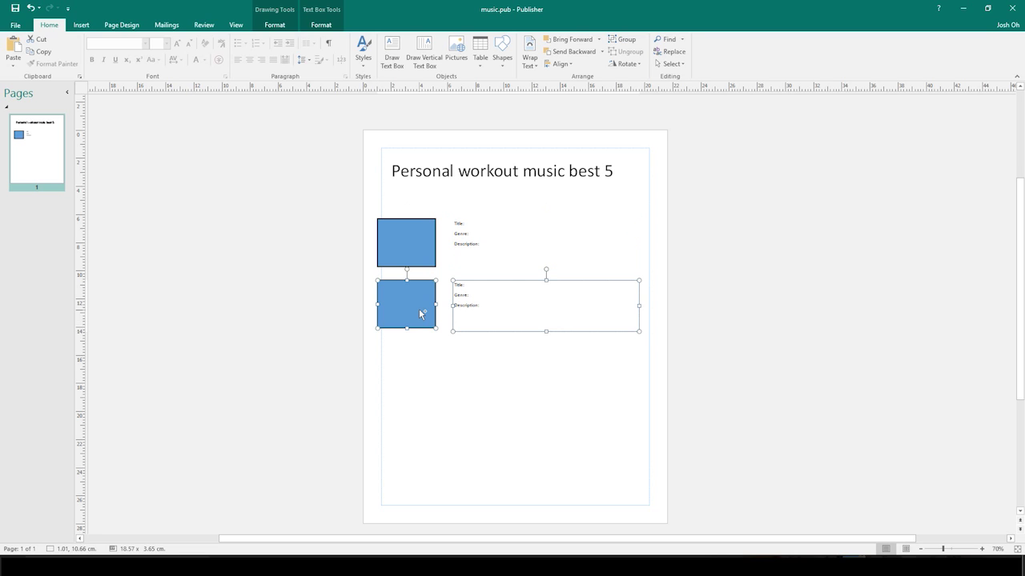
ctrl+scroll(522, 354, up, 3)
ctrl+scroll(467, 318, down, 3)
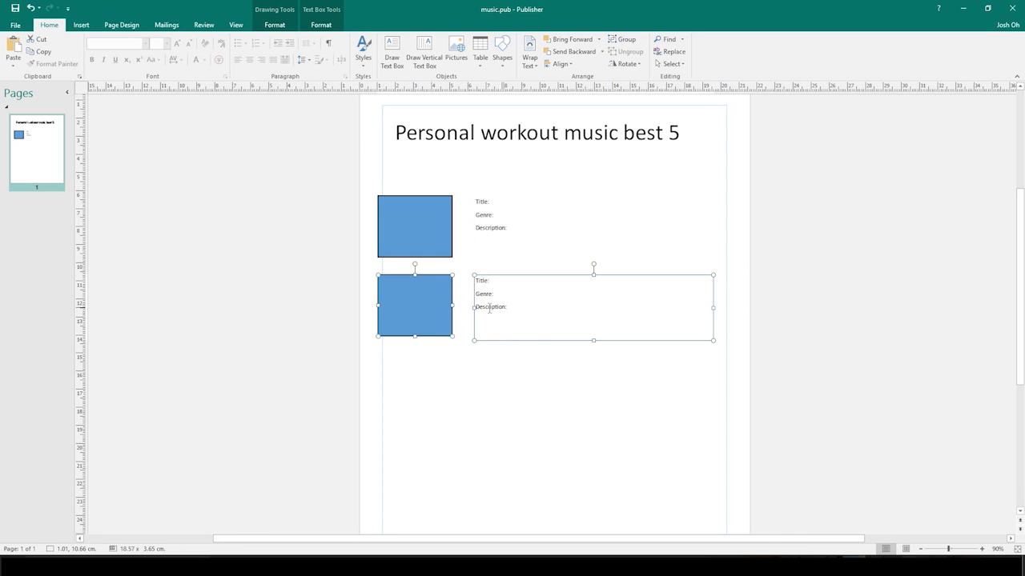
Duplicate the rectangle and Title/Genre/Description text box pair down the page until there are five blocks.
scroll(544, 315, down, 2)
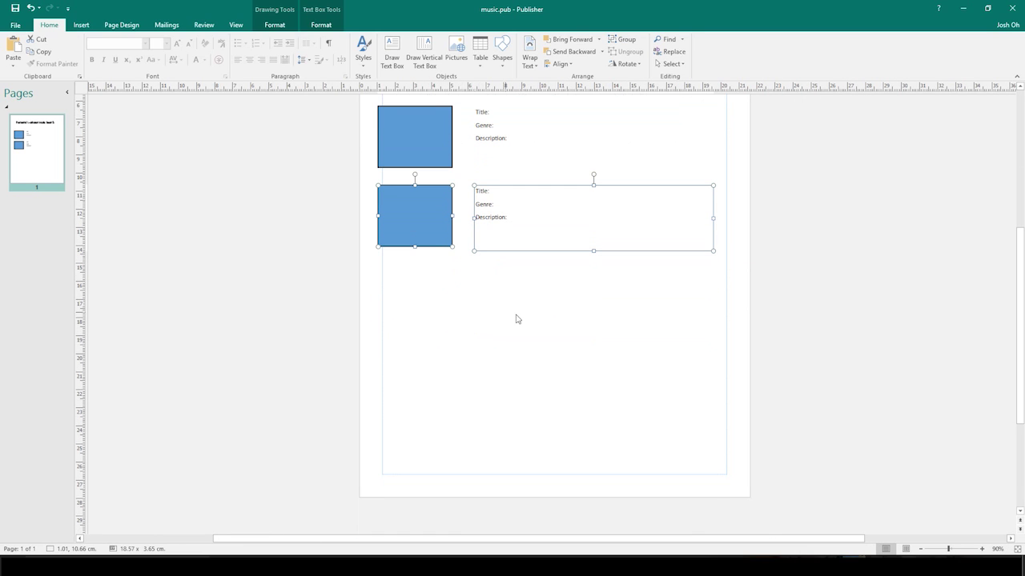
ctrl+drag(430, 222, 439, 422)
scroll(331, 366, up, 2)
ctrl+scroll(328, 366, down, 2)
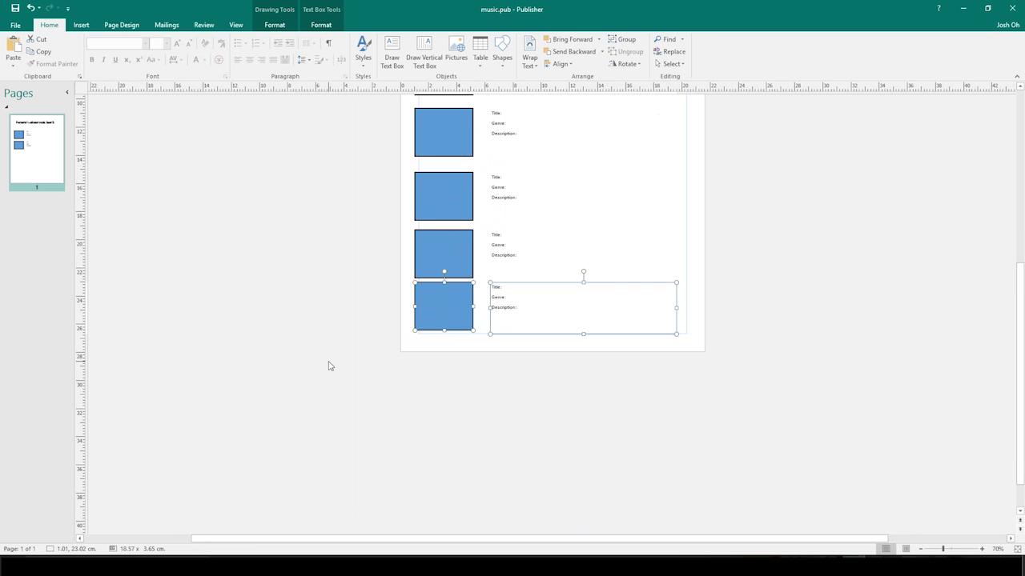
scroll(329, 365, up, 4)
click(334, 353)
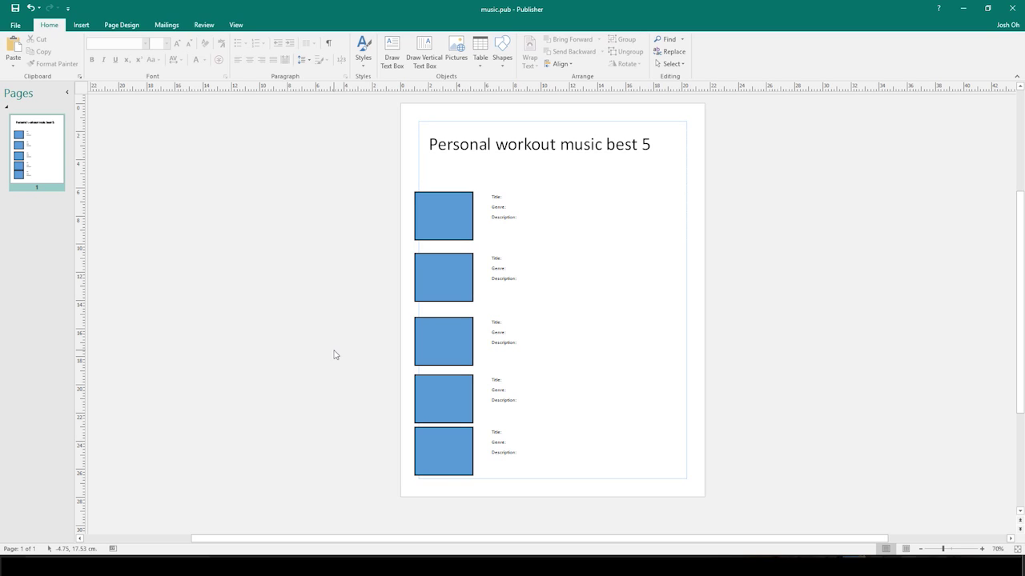
click(515, 242)
click(451, 234)
click(385, 294)
click(490, 226)
click(459, 269)
click(519, 277)
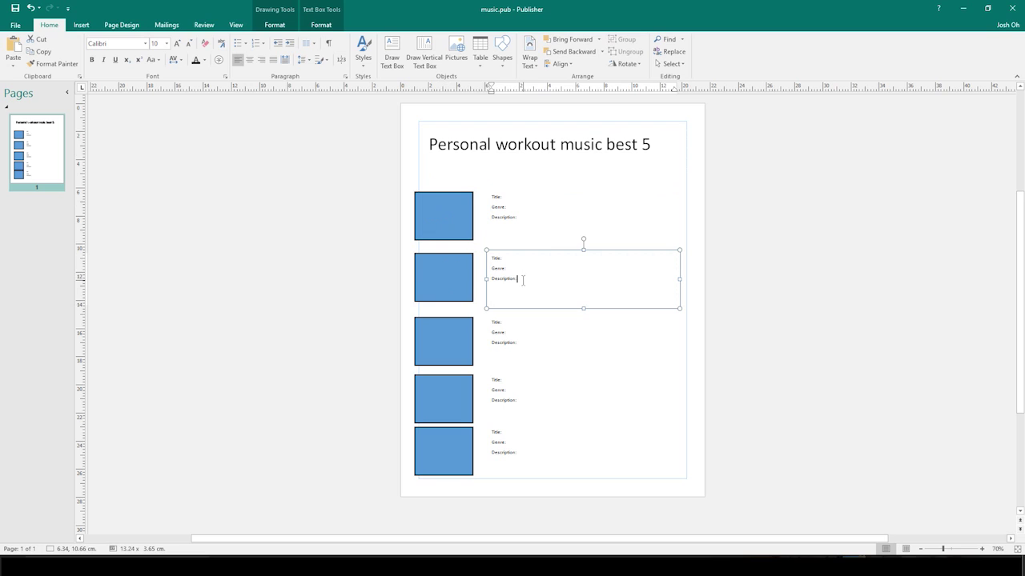
click(526, 277)
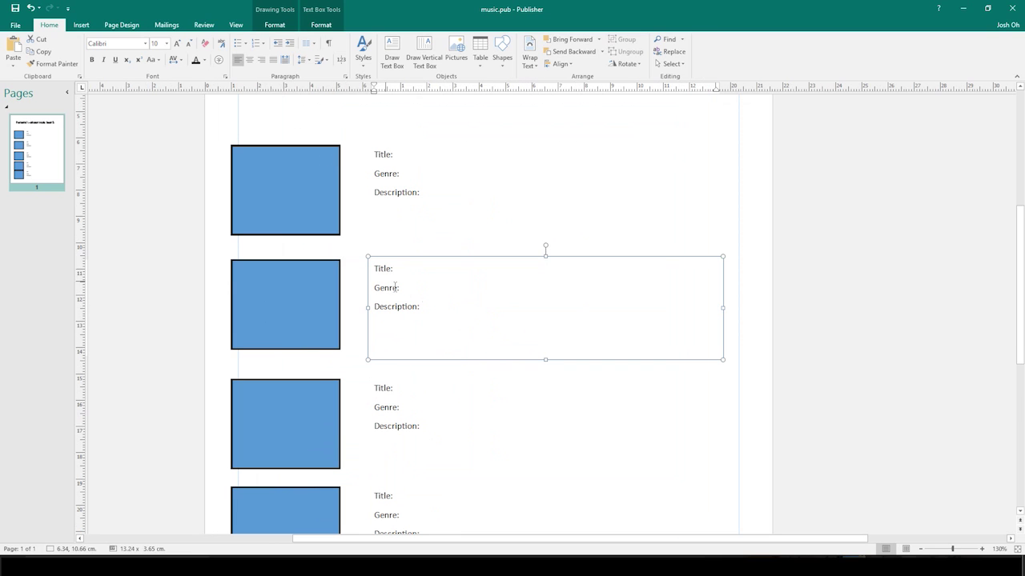
scroll(391, 300, up, 2)
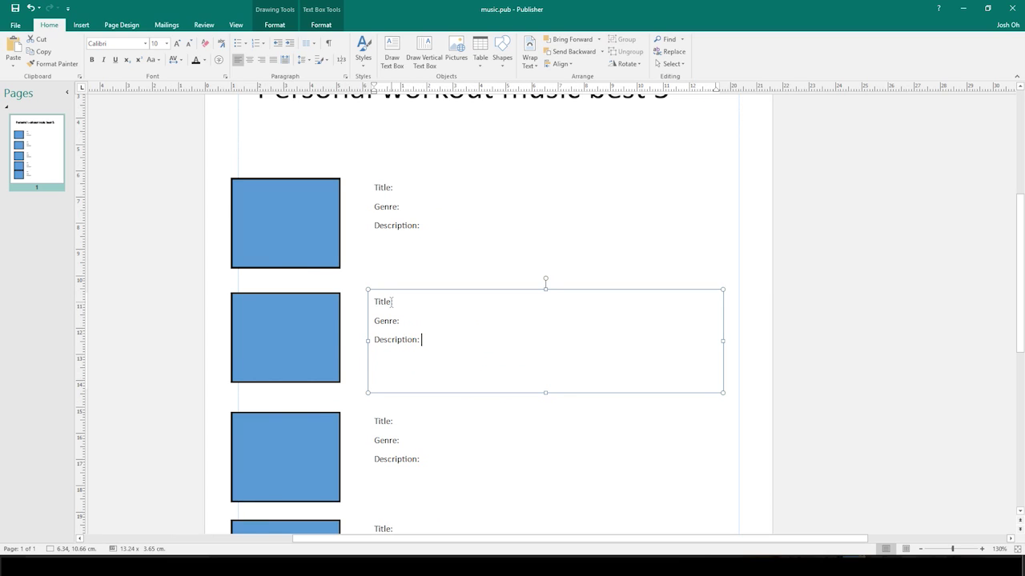
click(407, 190)
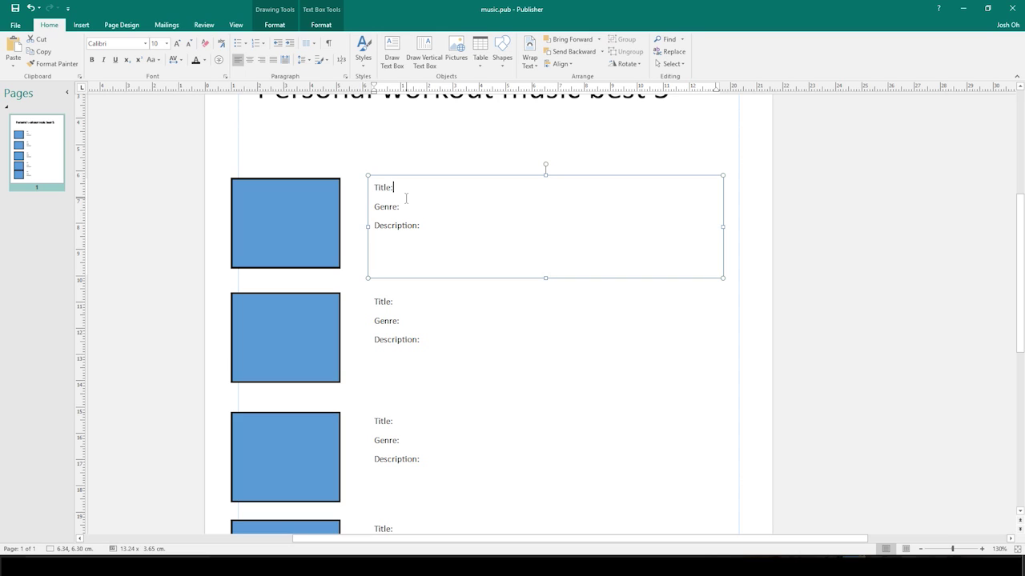
click(297, 229)
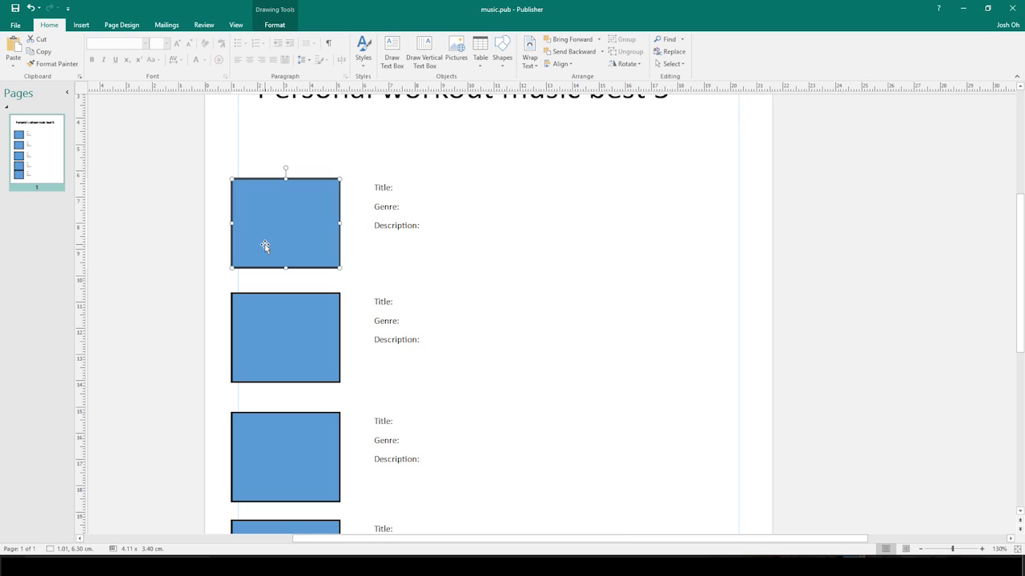
scroll(265, 244, down, 1)
scroll(268, 240, down, 4)
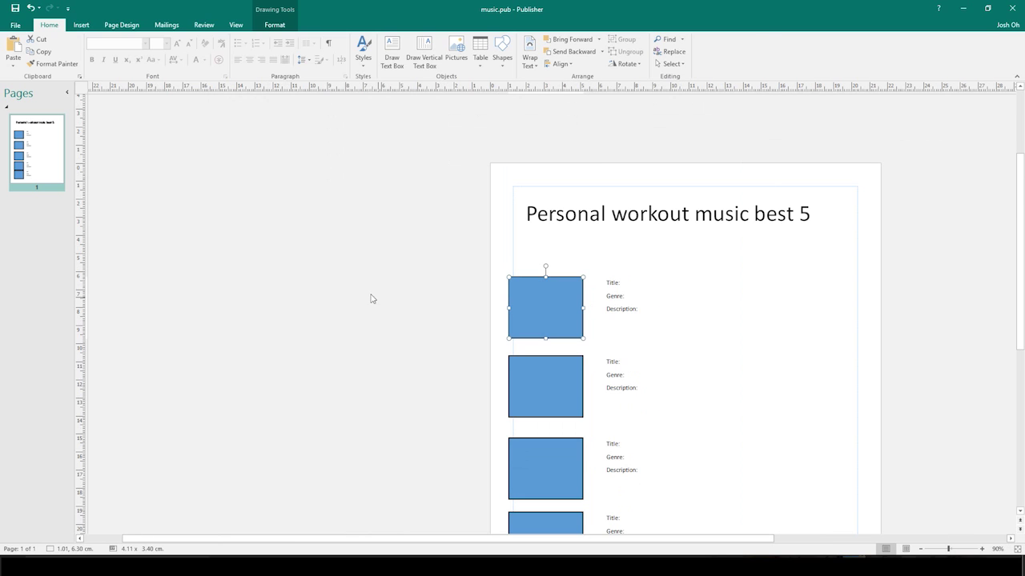
scroll(400, 300, down, 1)
scroll(446, 307, down, 1)
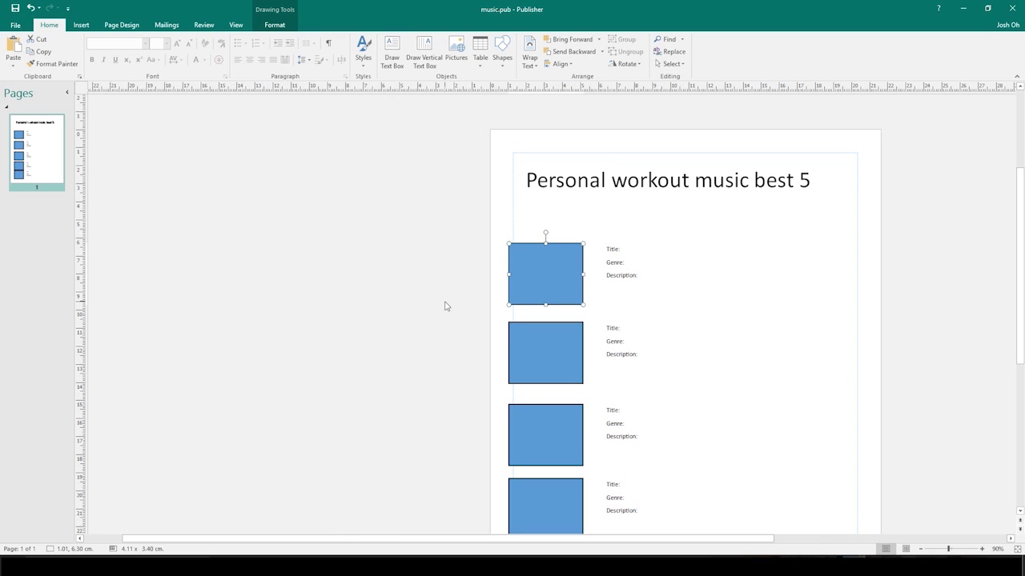
scroll(446, 306, down, 3)
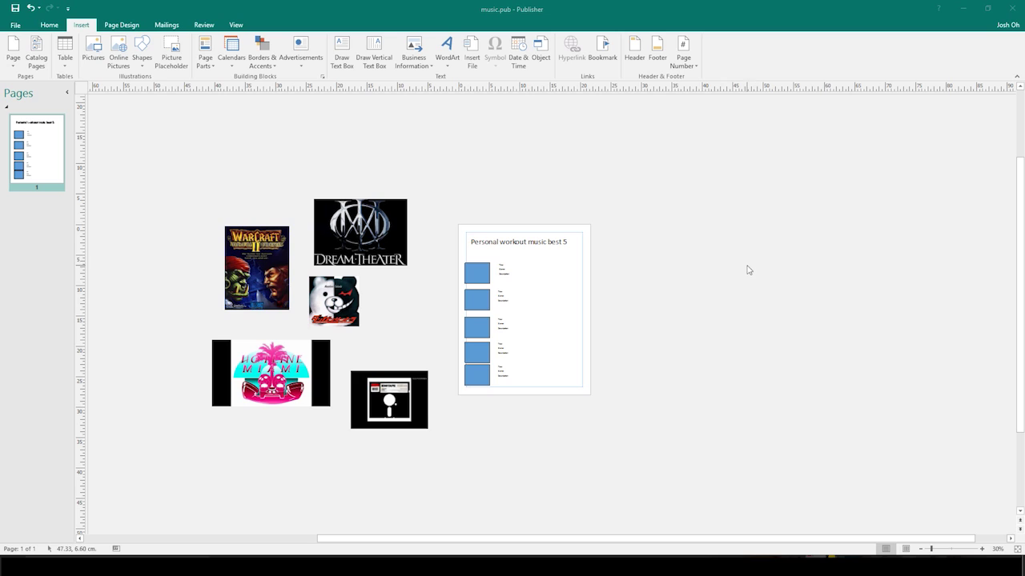
Examine the five pictures in the scratch area alongside the five placeholder blocks on the page.
scroll(512, 450, up, 3)
scroll(515, 451, down, 3)
click(319, 309)
click(233, 178)
scroll(499, 393, up, 3)
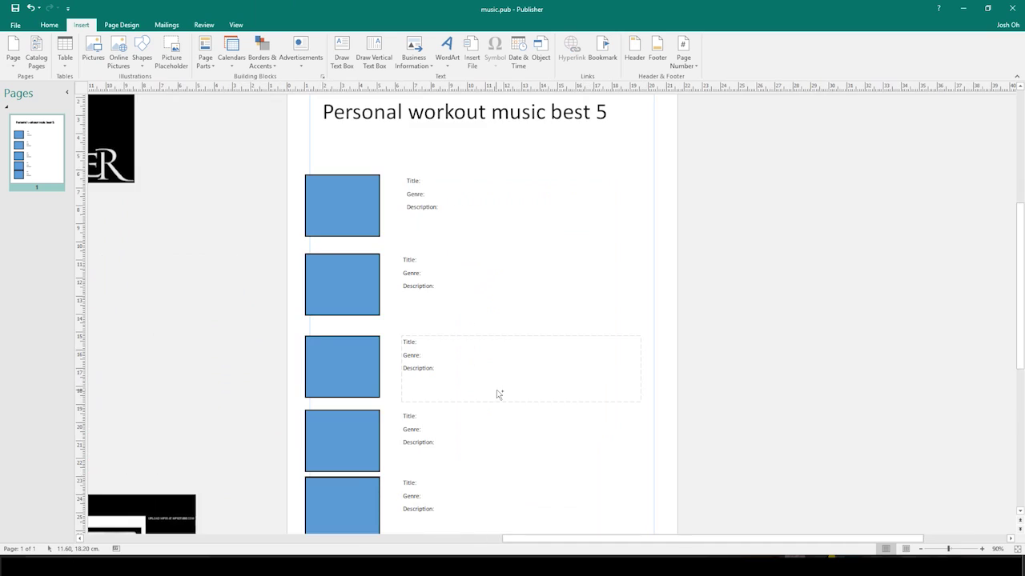
scroll(497, 393, down, 1)
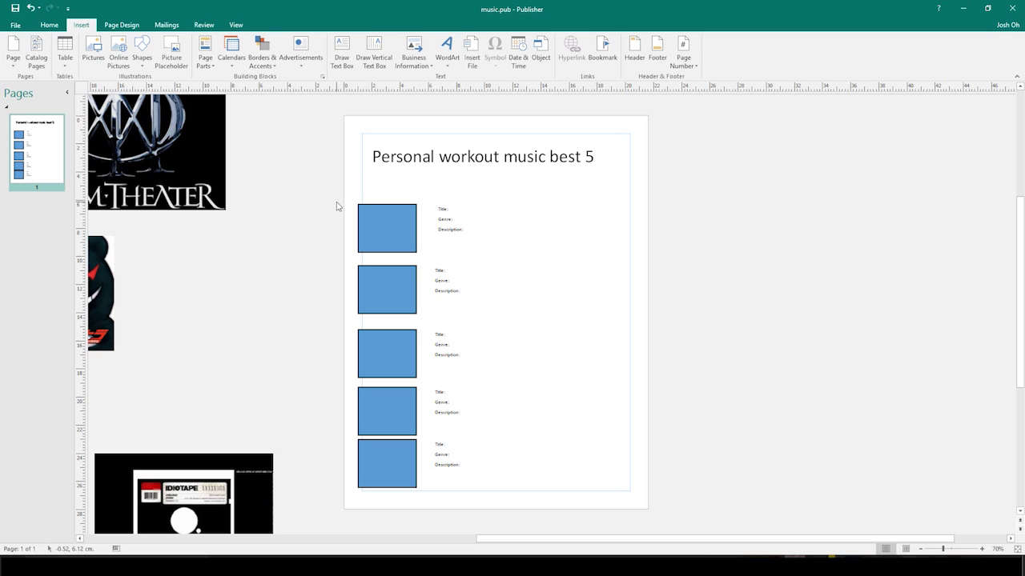
scroll(264, 275, down, 4)
click(325, 245)
click(197, 301)
click(256, 271)
click(774, 220)
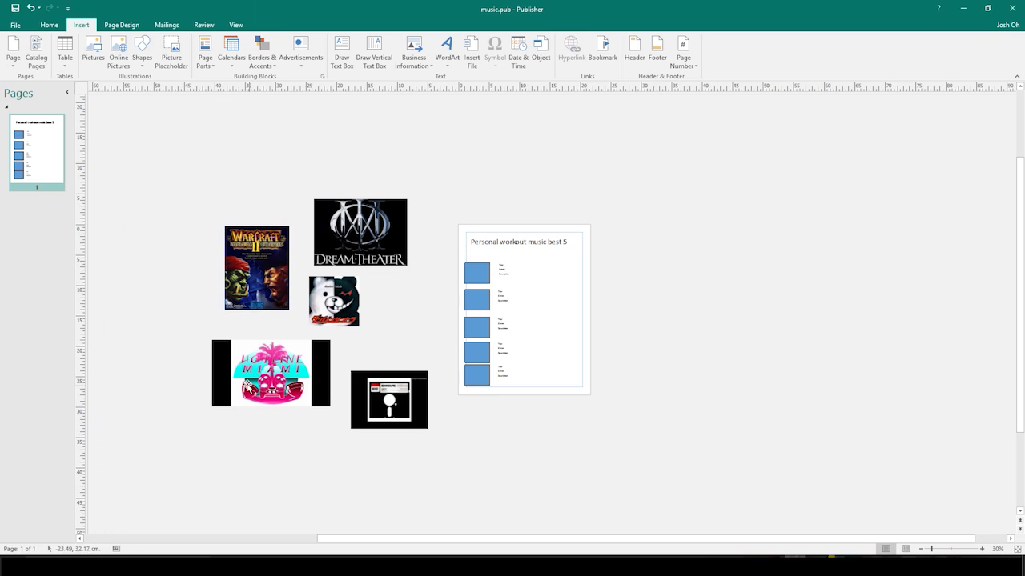
Select the pictures in the scratch area and shift them slightly, staying clear of the page.
key(Tab)
key(Tab)
key(Tab)
key(Tab)
key(Tab)
click(299, 301)
drag(196, 167, 451, 465)
click(433, 312)
drag(191, 158, 448, 472)
mouse_move(380, 236)
mouse_down()
mouse_move(310, 221)
mouse_move(381, 248)
mouse_move(384, 225)
mouse_up()
click(226, 208)
drag(392, 226, 376, 250)
Copy the heading text box to above the page, replace its text with "Idea" and enlarge it to about 27.65 × 7.99 cm.
click(524, 243)
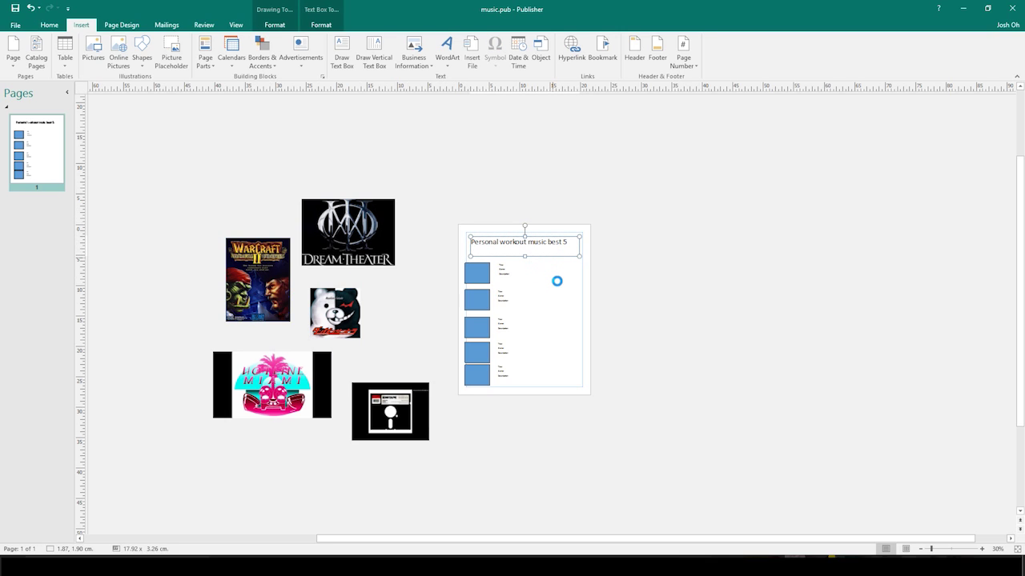
drag(550, 257, 549, 181)
triple_click(549, 181)
text(Idea)
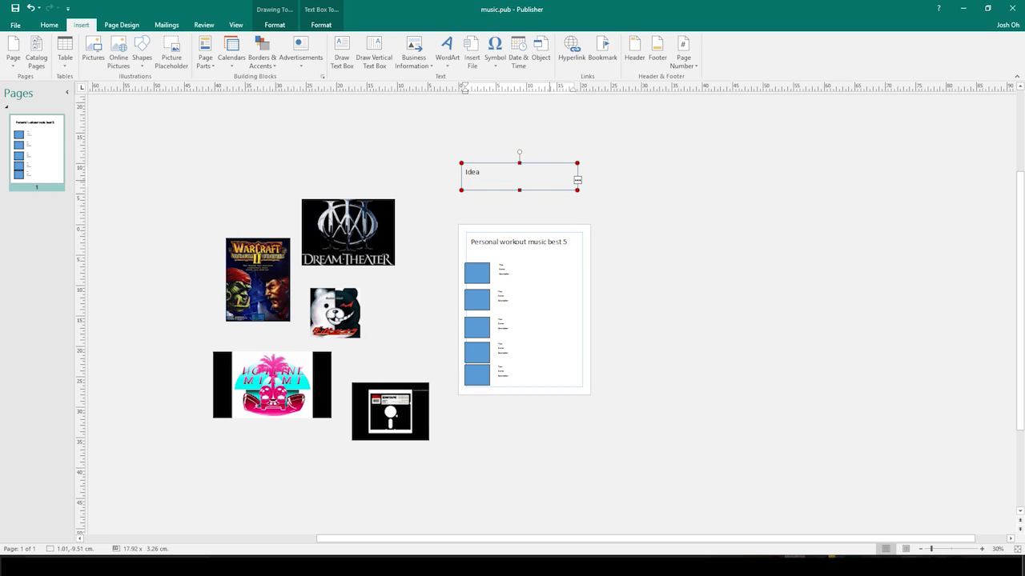
drag(578, 189, 637, 218)
Add the line "-I want more visual colourful stuff whatever" to the off-page note and extend its first line to "Idea NOTE".
text(-I want more visua)
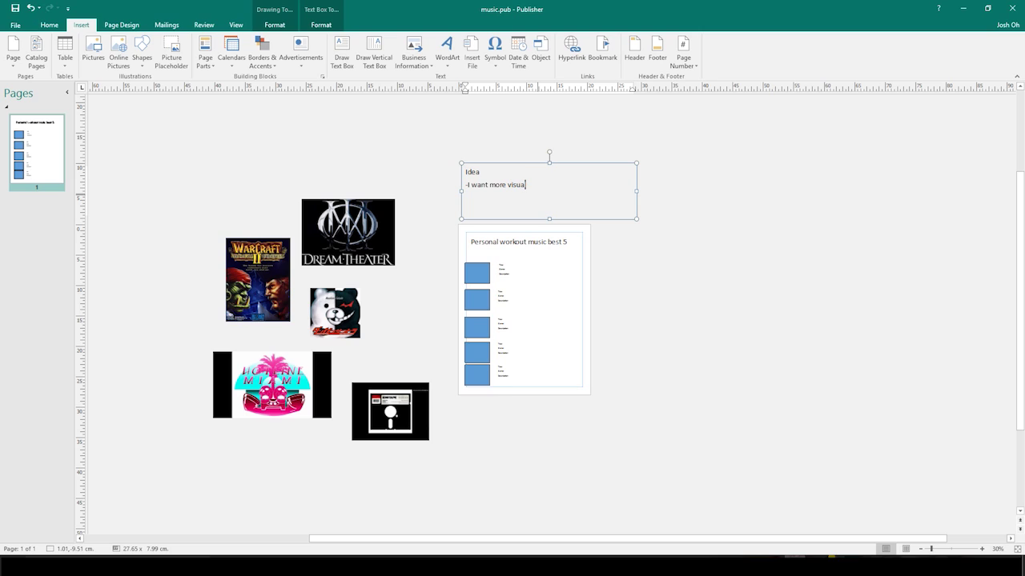
text(l colourful stuff whatever)
key(Up)
text(NOTE)
click(661, 272)
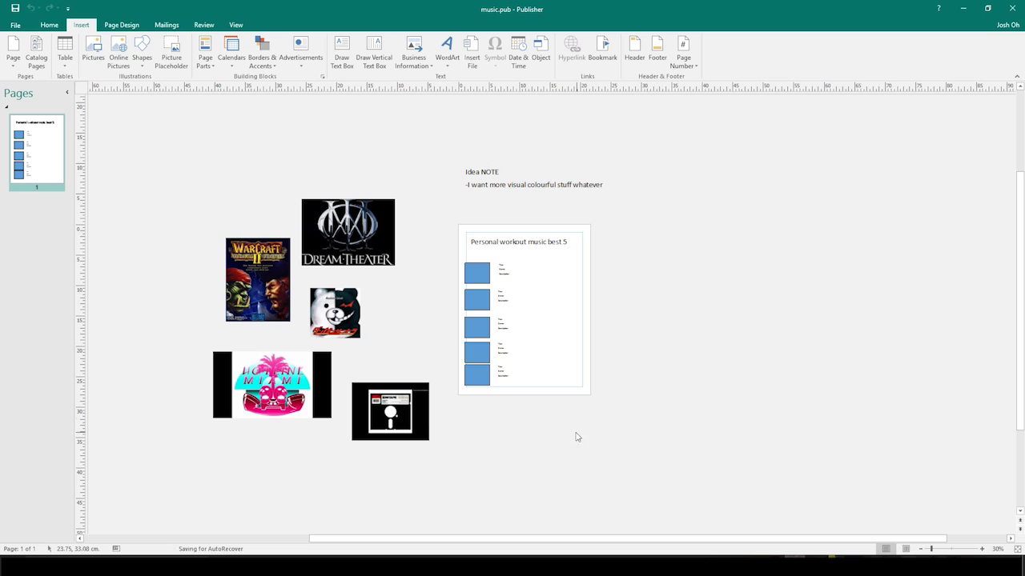
Move the Idiotape floppy disk picture so it partly overlaps the page's lower-right corner.
drag(392, 413, 411, 433)
click(358, 452)
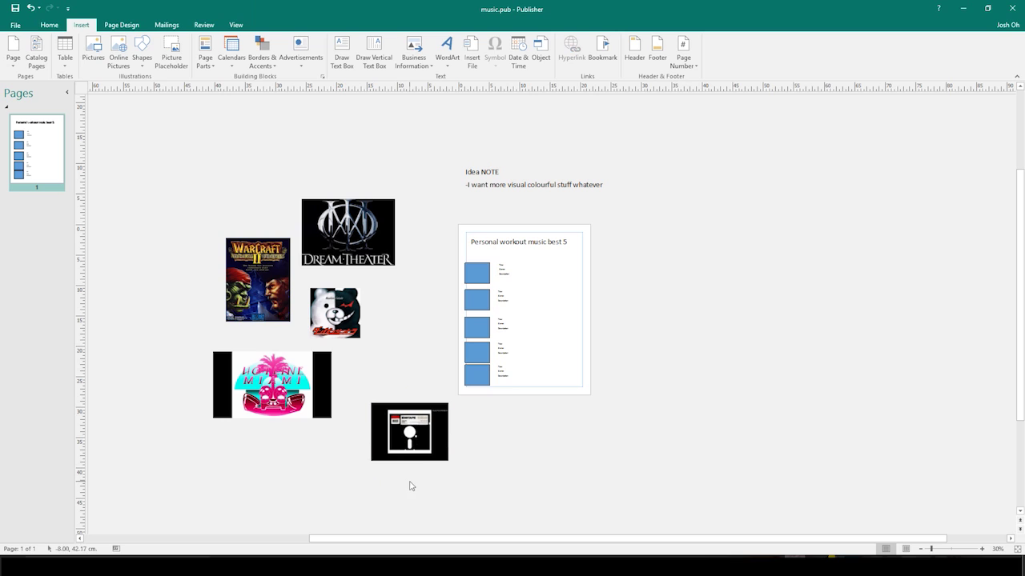
drag(433, 444, 570, 403)
scroll(584, 470, up, 2)
scroll(545, 435, up, 2)
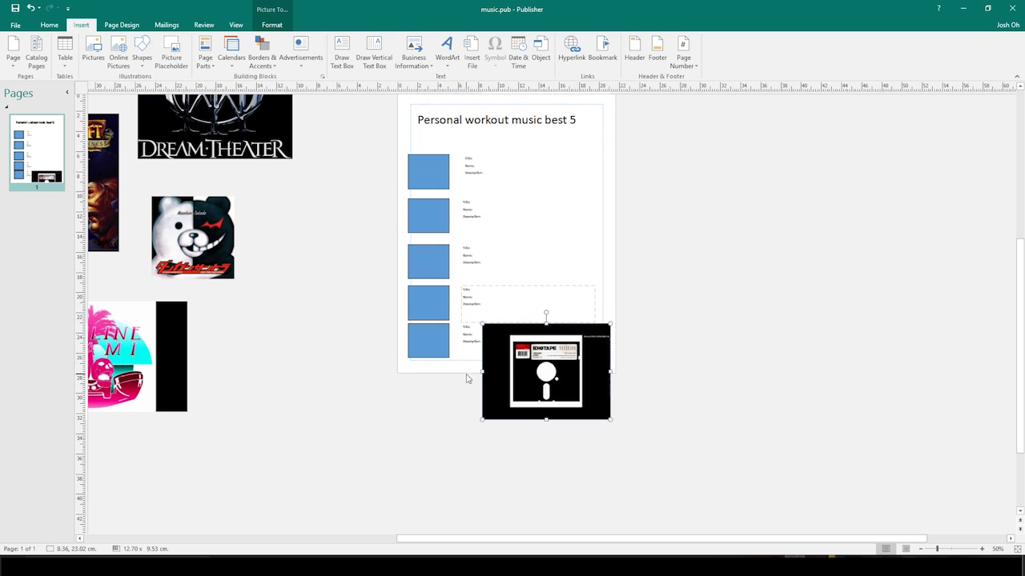
click(685, 338)
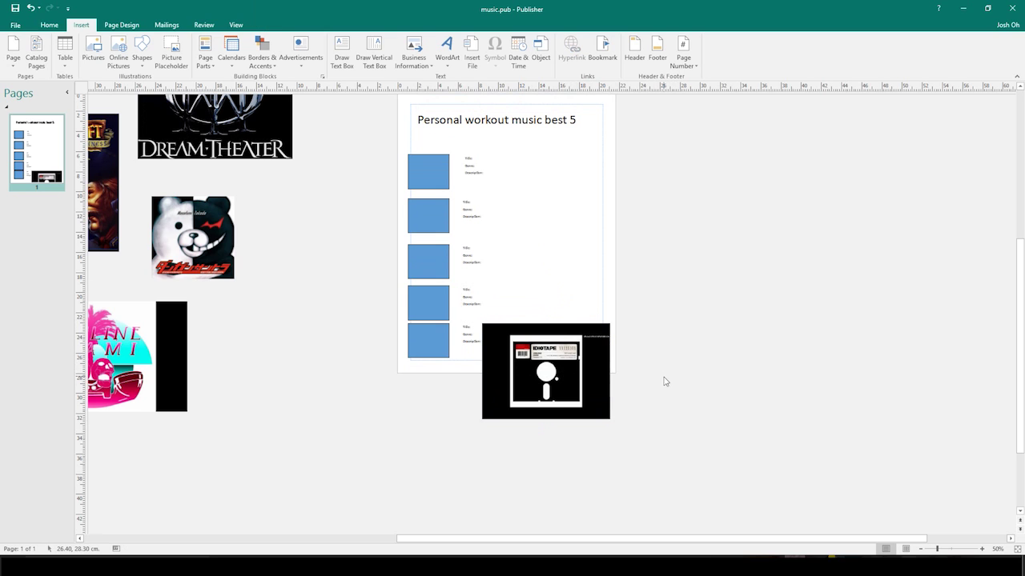
Save the publication as the PDF music.pdf in the Infographics folder, replacing the existing file.
key(F12)
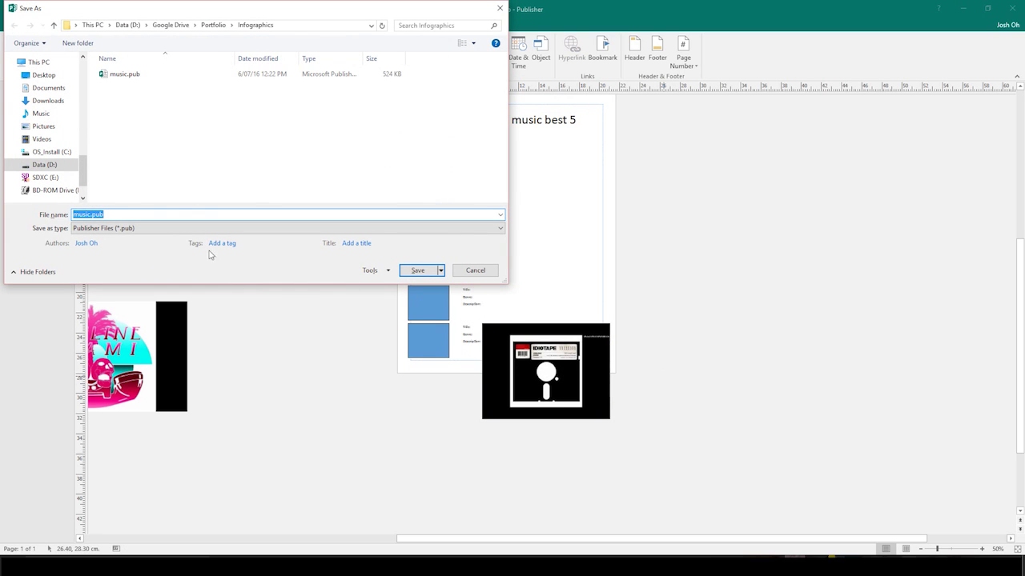
click(163, 229)
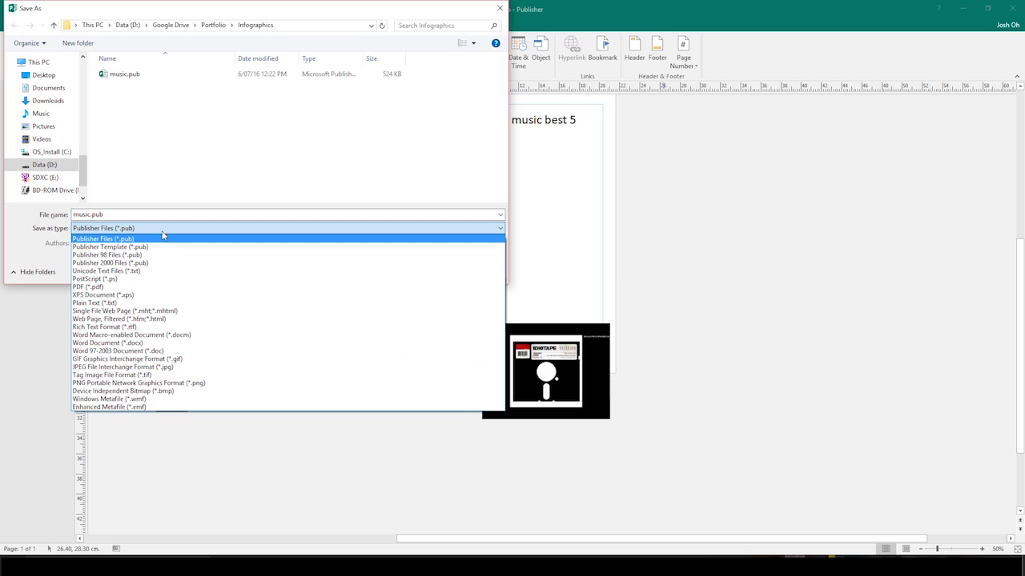
click(143, 288)
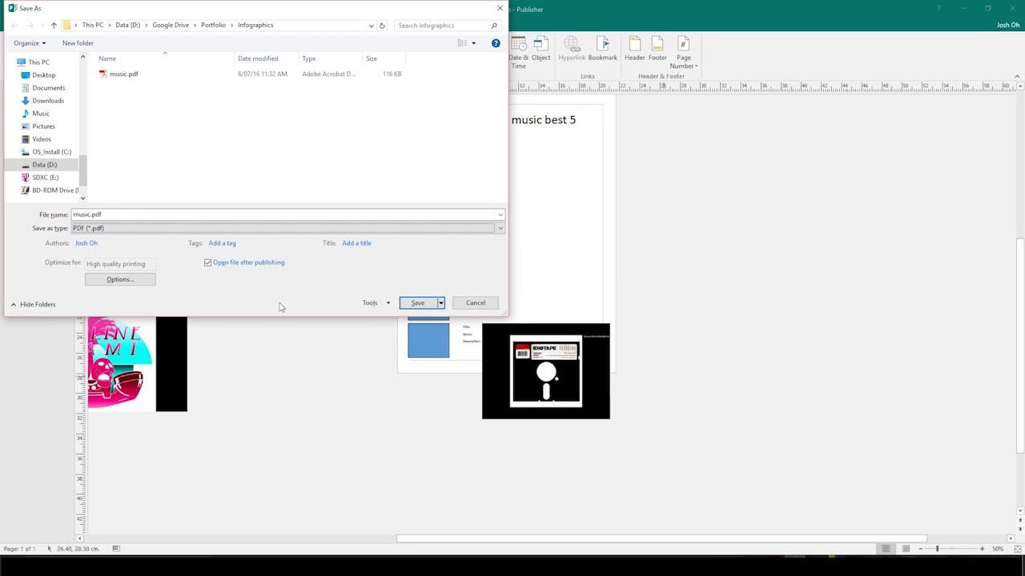
click(417, 304)
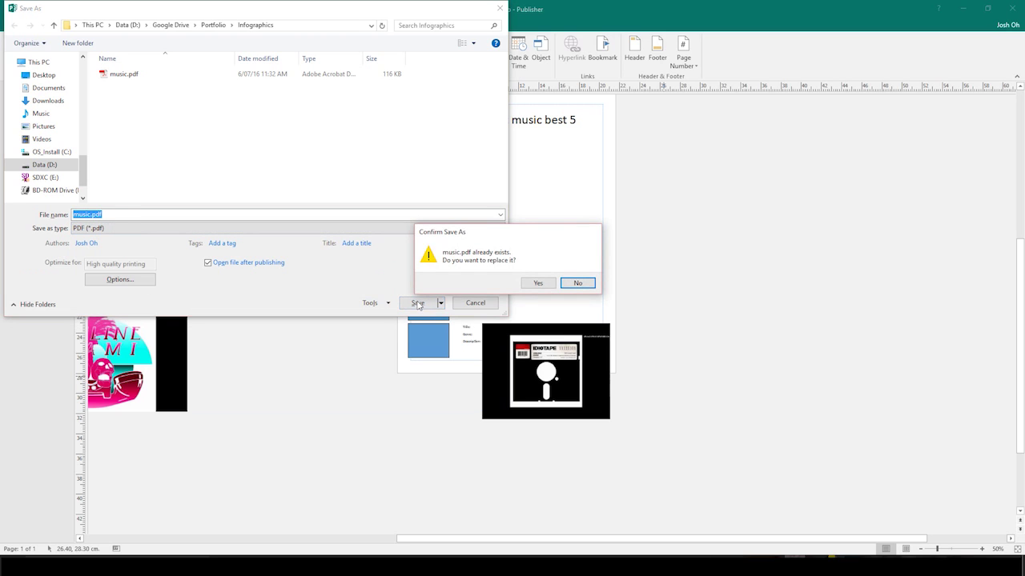
click(537, 283)
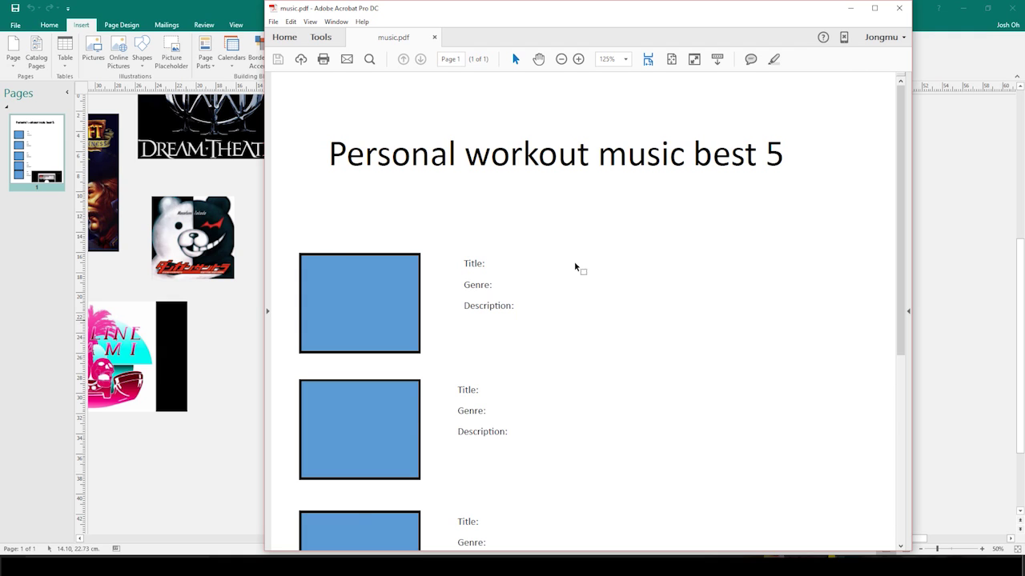
Compare the whole exported PDF page with the Publisher layout, checking how pictures on and off the page were exported.
scroll(575, 267, down, 2)
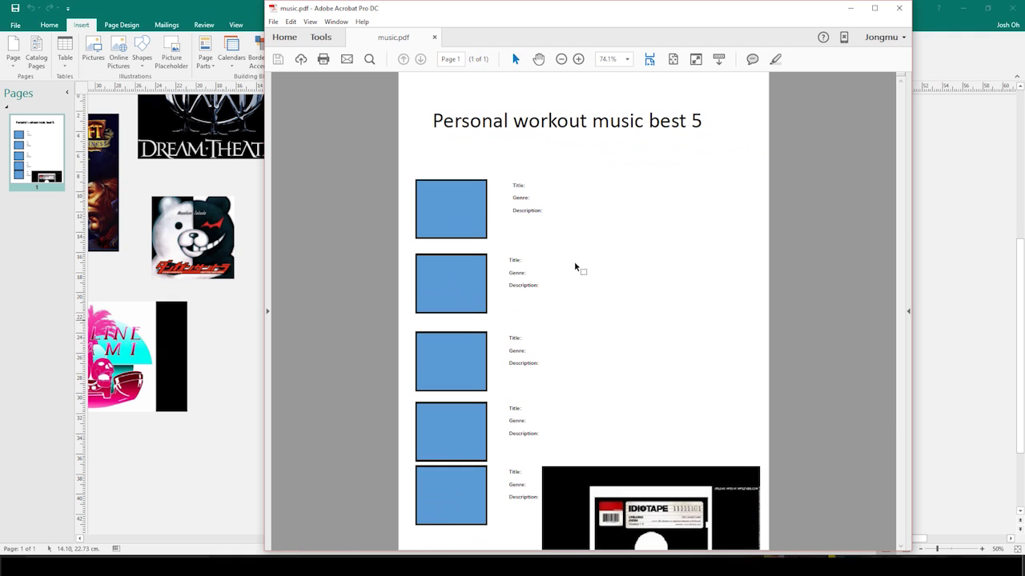
scroll(670, 456, down, 1)
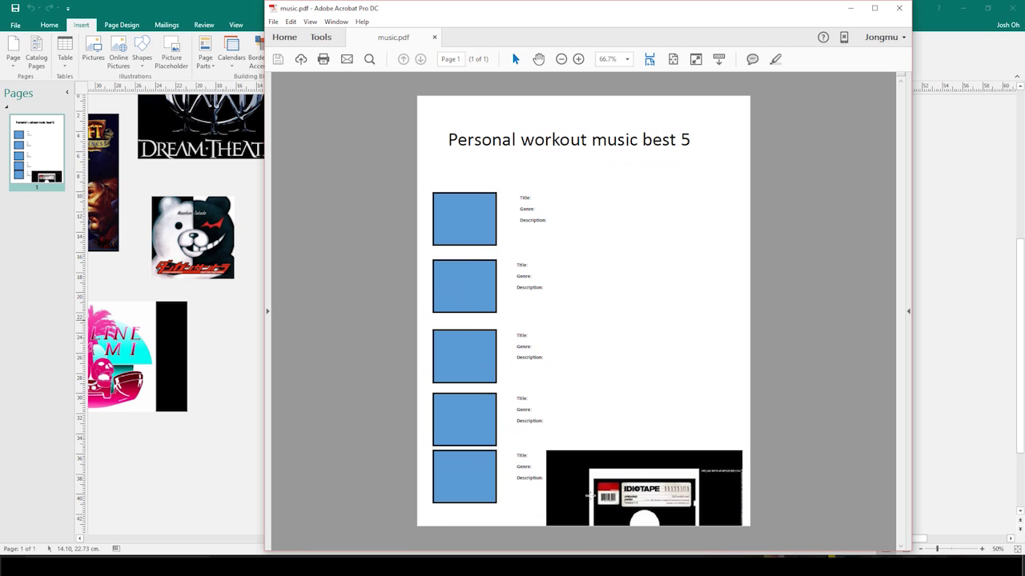
click(245, 370)
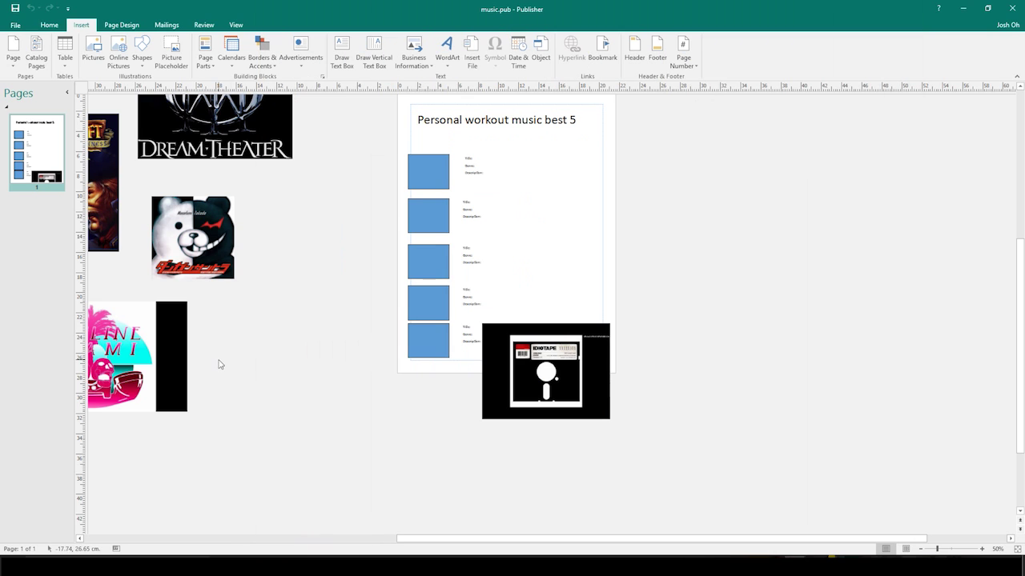
click(518, 374)
click(471, 384)
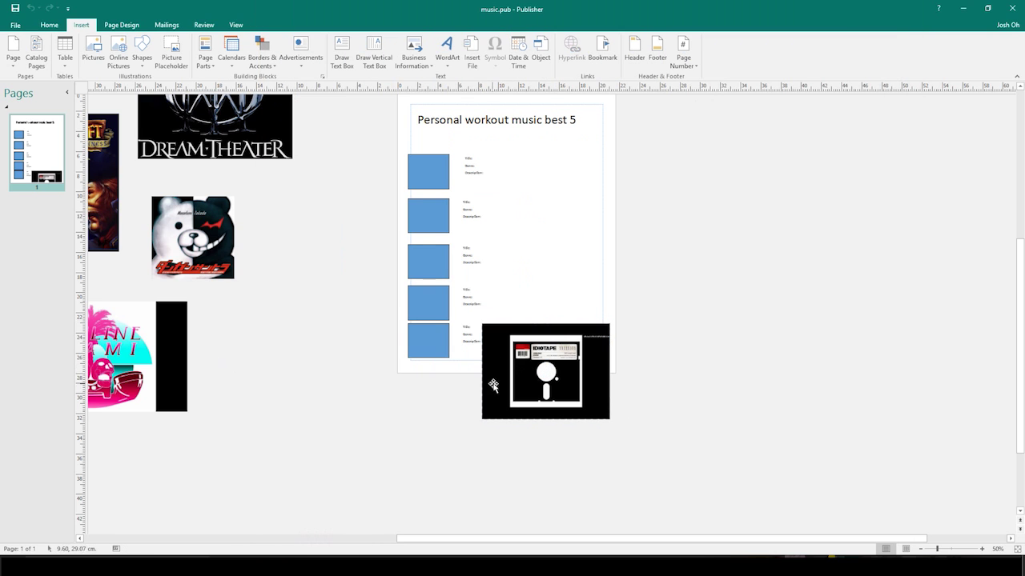
key(alt+Tab)
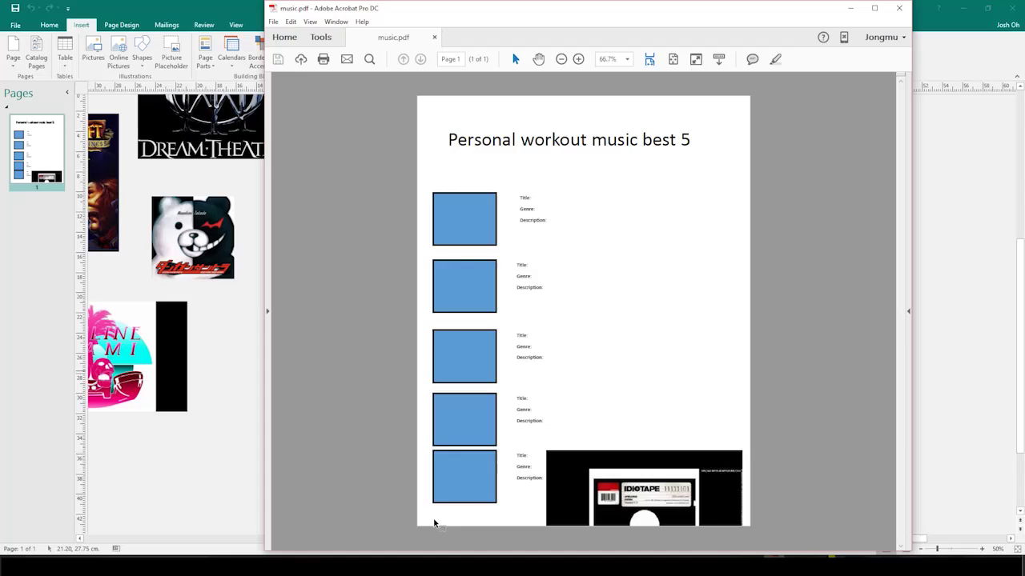
key(alt+Tab)
key(alt+Tab)
key(alt+Tab)
click(549, 414)
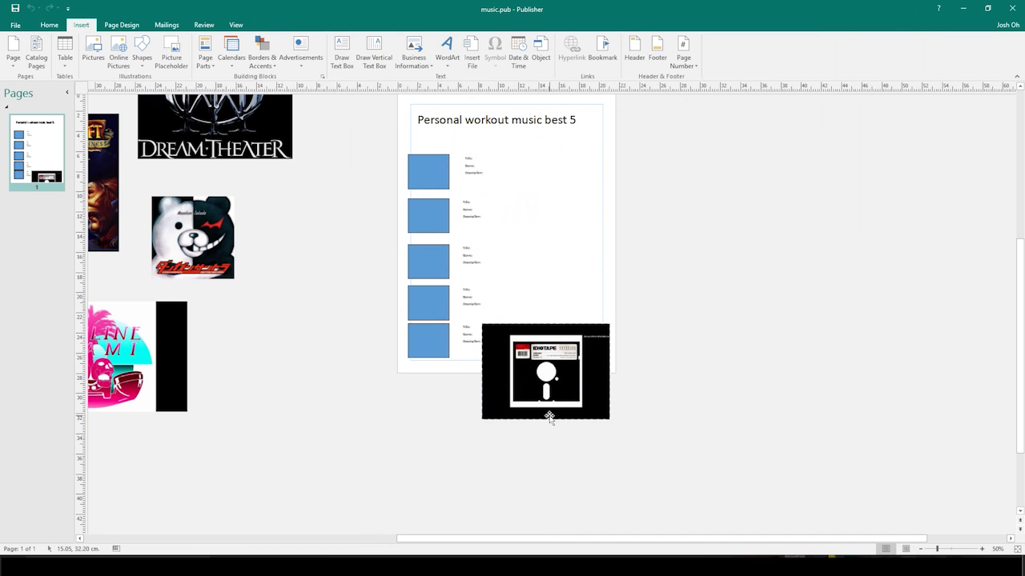
Move the Idiotape picture completely off the page, back beside the other pictures in the scratch area.
drag(556, 375, 277, 364)
click(372, 428)
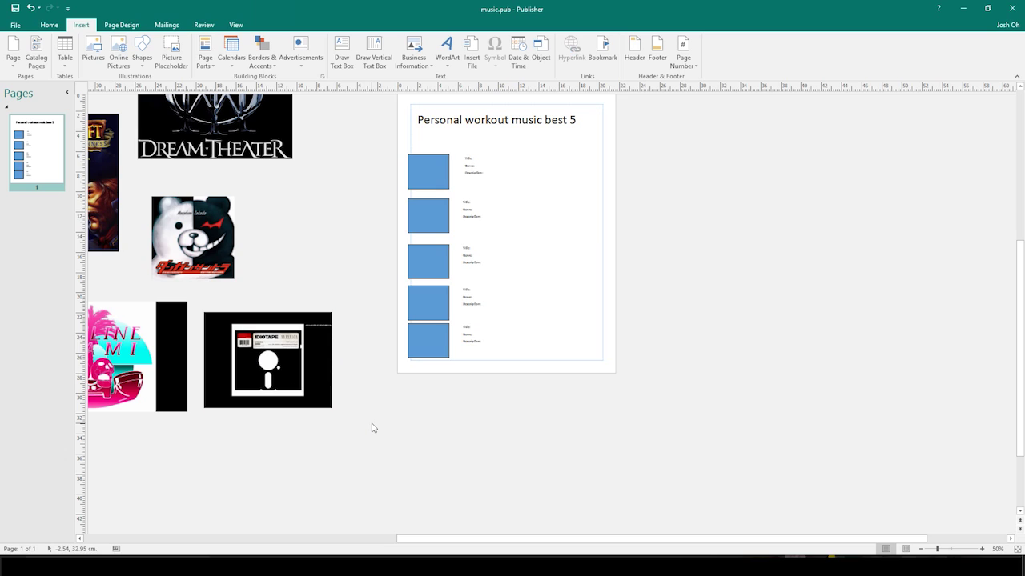
Draw a rectangle about 21.8 cm wide and 28.2 cm high covering the whole page.
scroll(389, 389, up, 1)
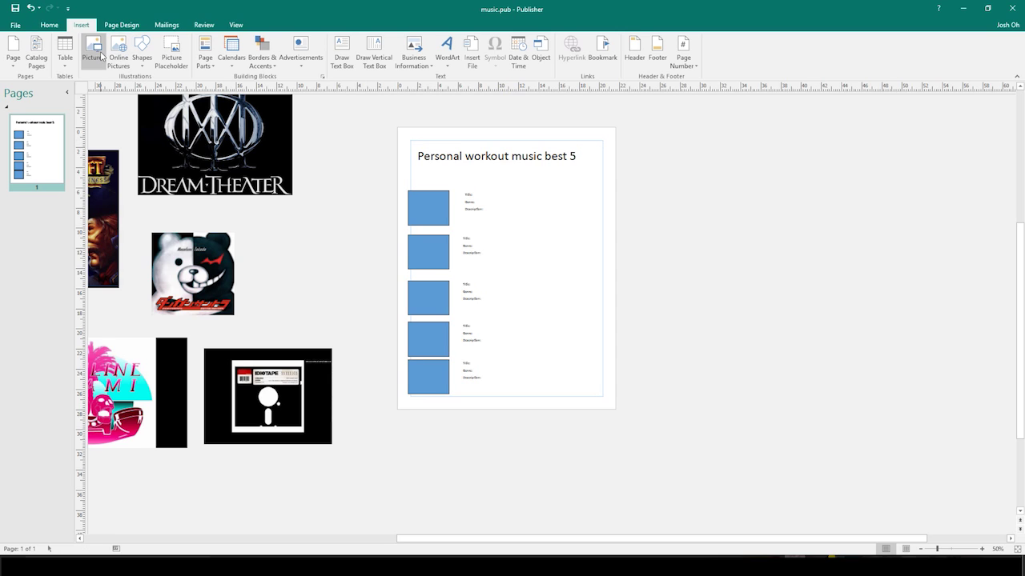
click(155, 70)
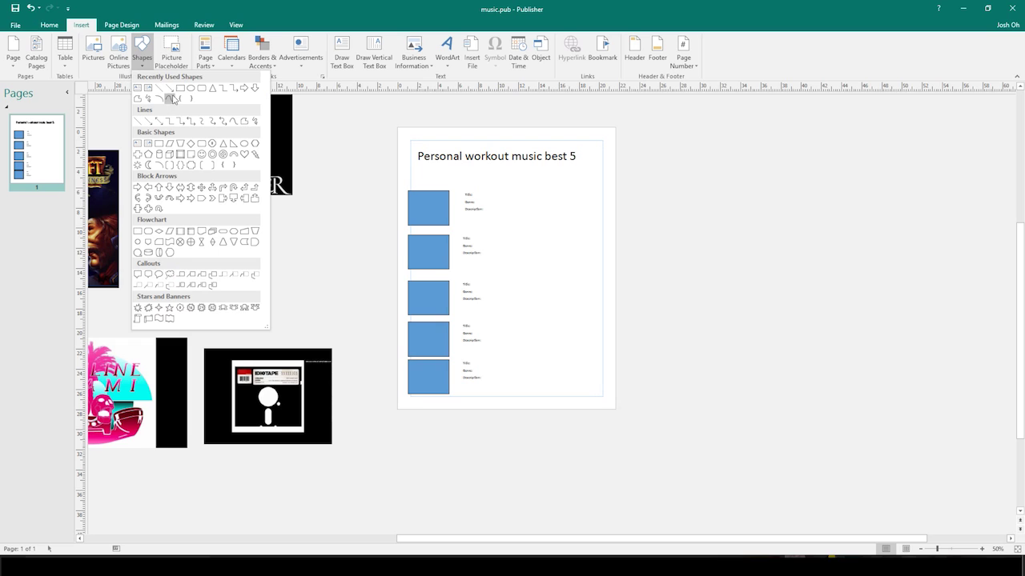
click(181, 88)
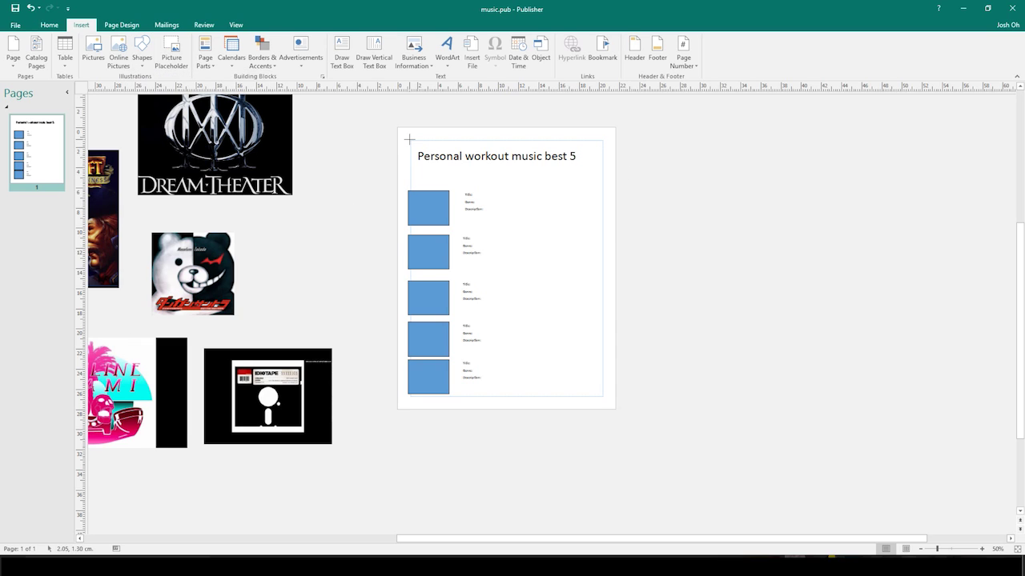
mouse_move(397, 126)
mouse_down()
mouse_move(546, 335)
mouse_move(618, 412)
mouse_up()
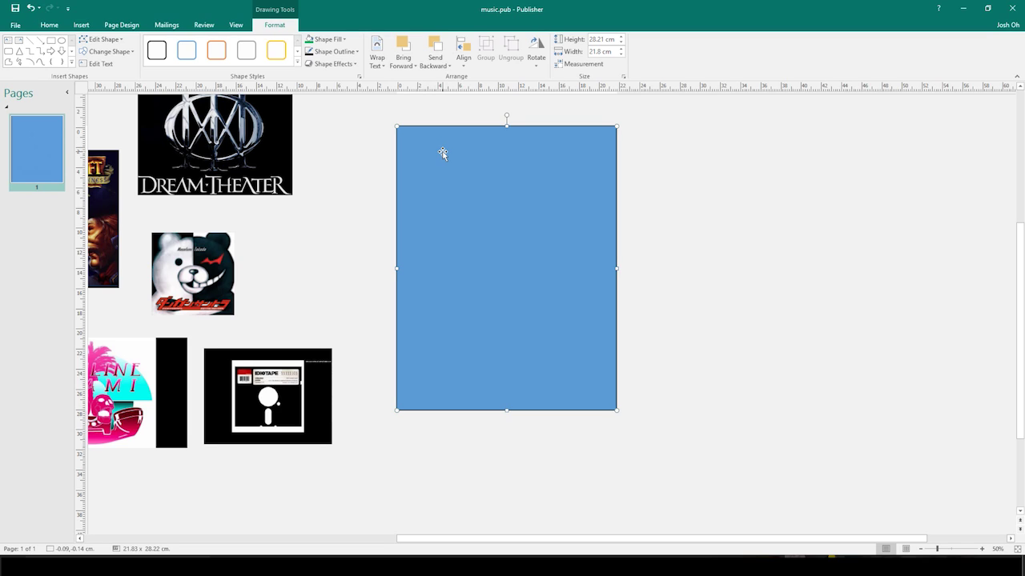
Send the page-size rectangle backward repeatedly until it lies behind the title, the five picture boxes and their text.
click(438, 51)
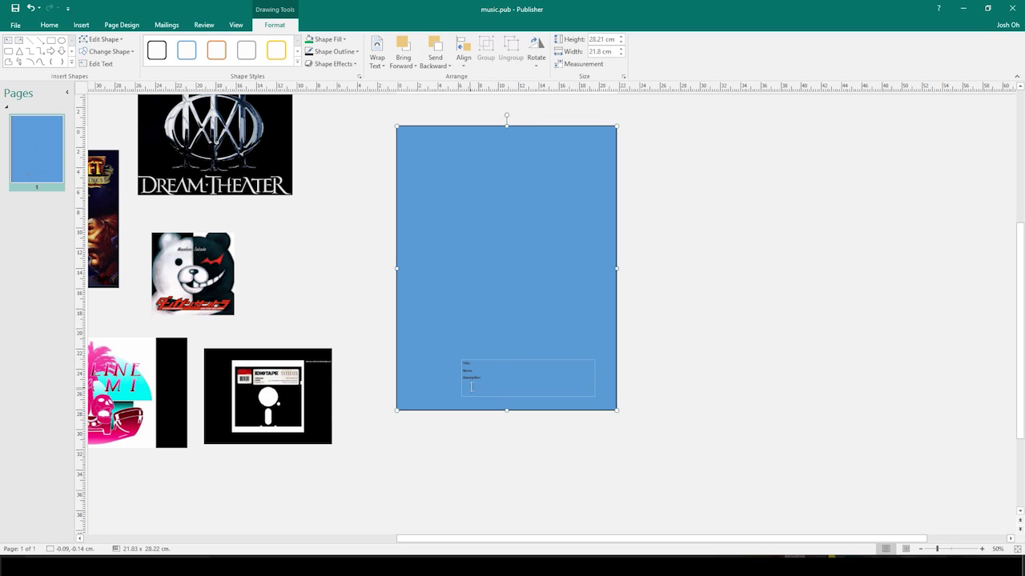
scroll(513, 419, up, 4)
scroll(552, 419, down, 1)
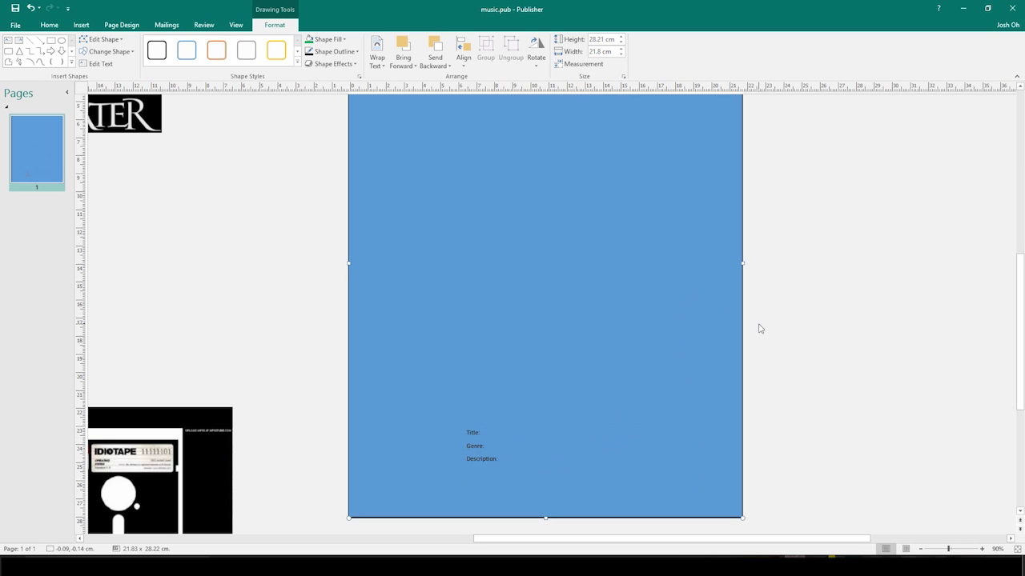
scroll(761, 328, down, 2)
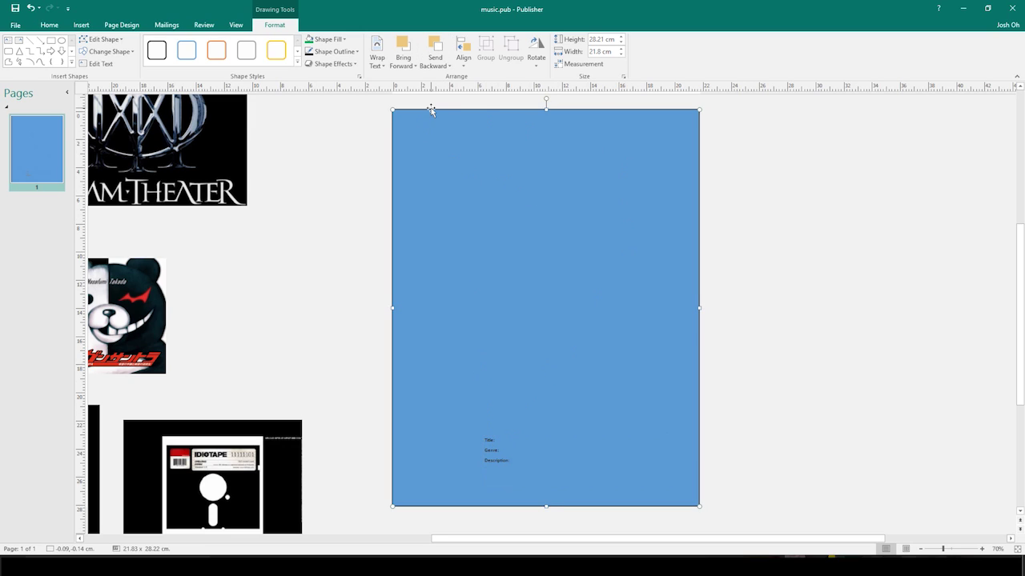
click(512, 449)
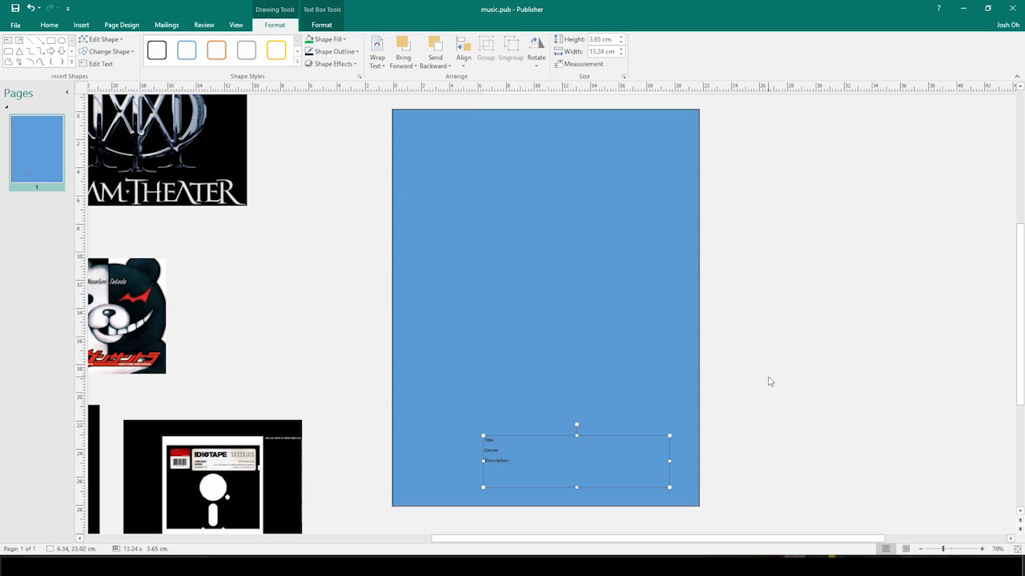
click(575, 293)
click(436, 54)
click(435, 55)
click(435, 55)
click(435, 54)
click(435, 55)
click(436, 54)
click(436, 55)
click(436, 55)
click(435, 55)
click(436, 54)
click(436, 54)
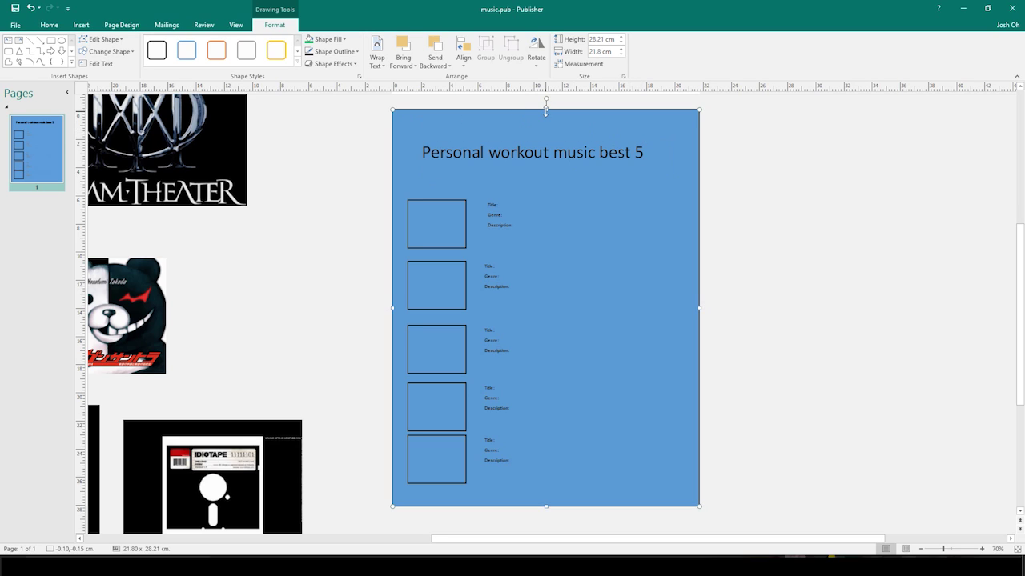
Send the page-size rectangle to the very back, behind all other objects.
right_click(655, 126)
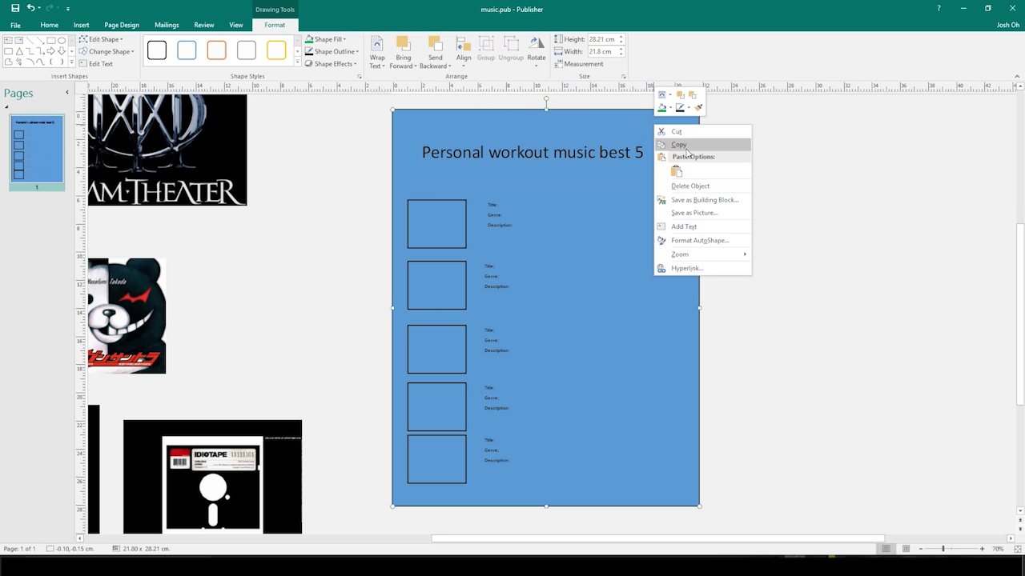
click(693, 85)
click(446, 68)
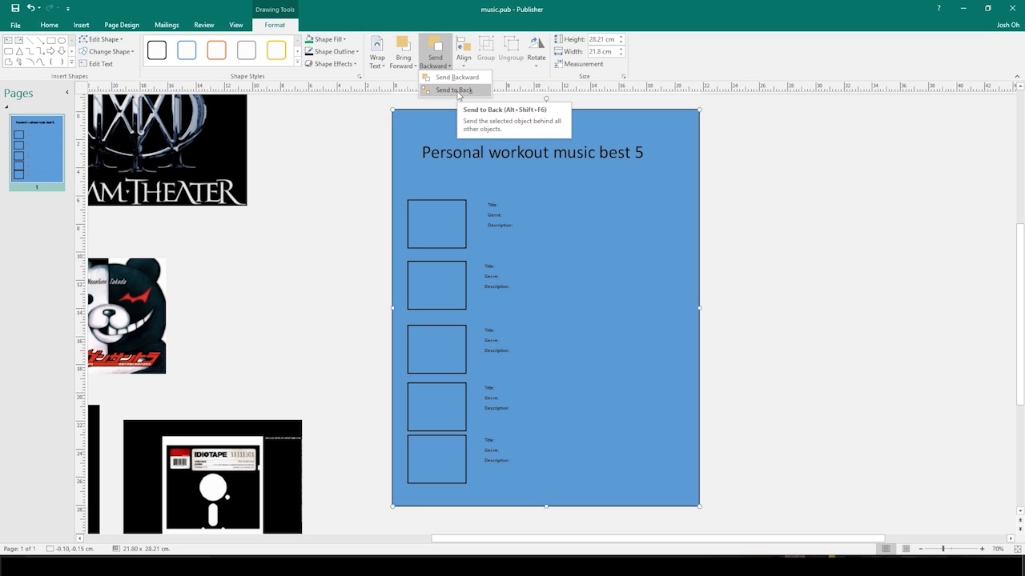
click(453, 89)
click(403, 61)
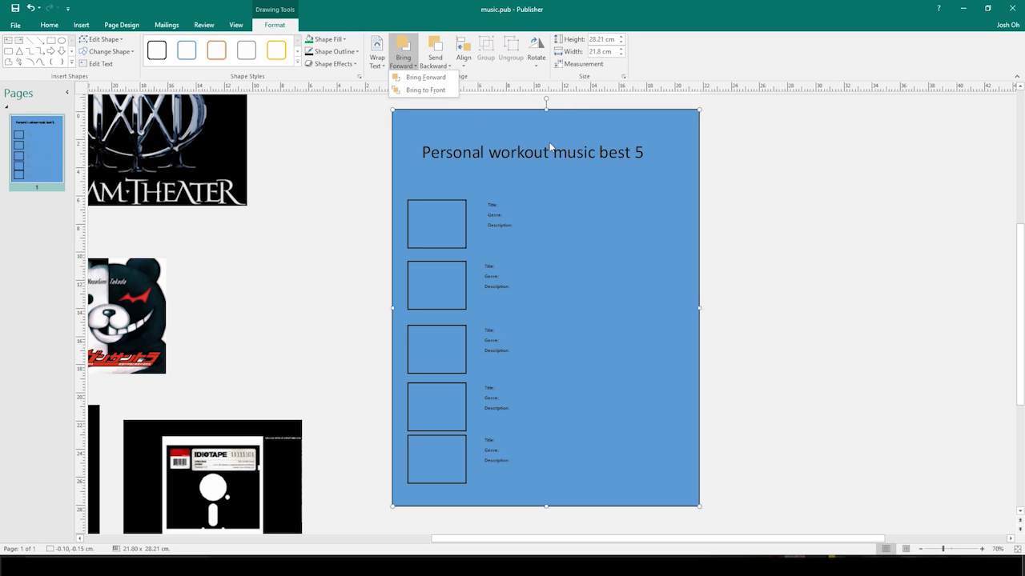
click(778, 203)
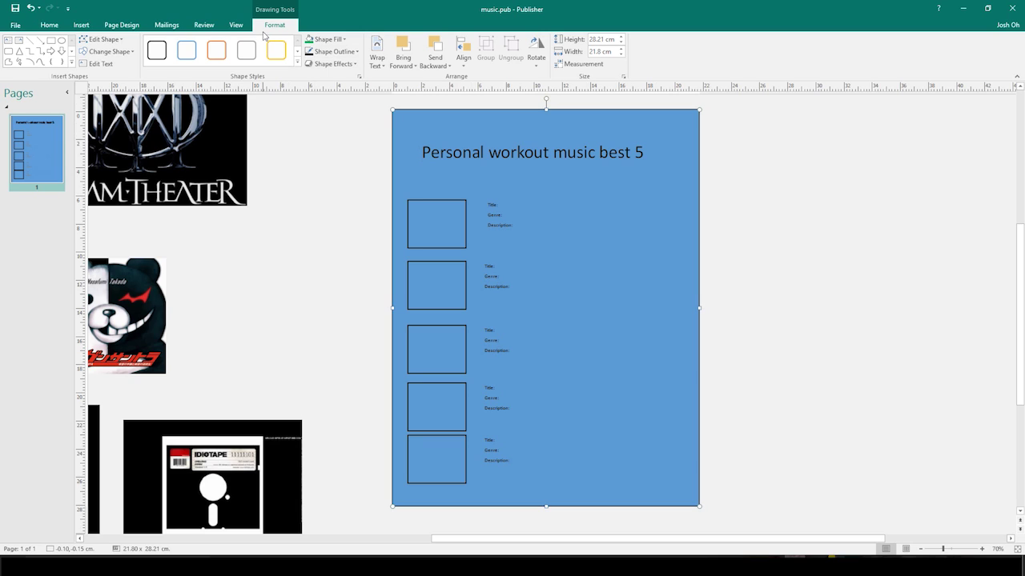
click(236, 24)
click(274, 25)
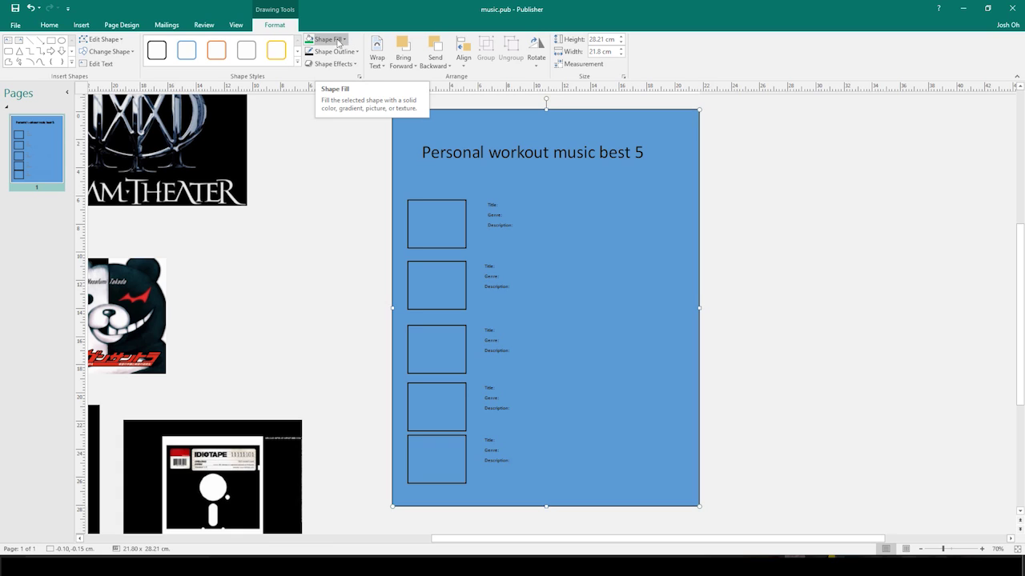
click(356, 52)
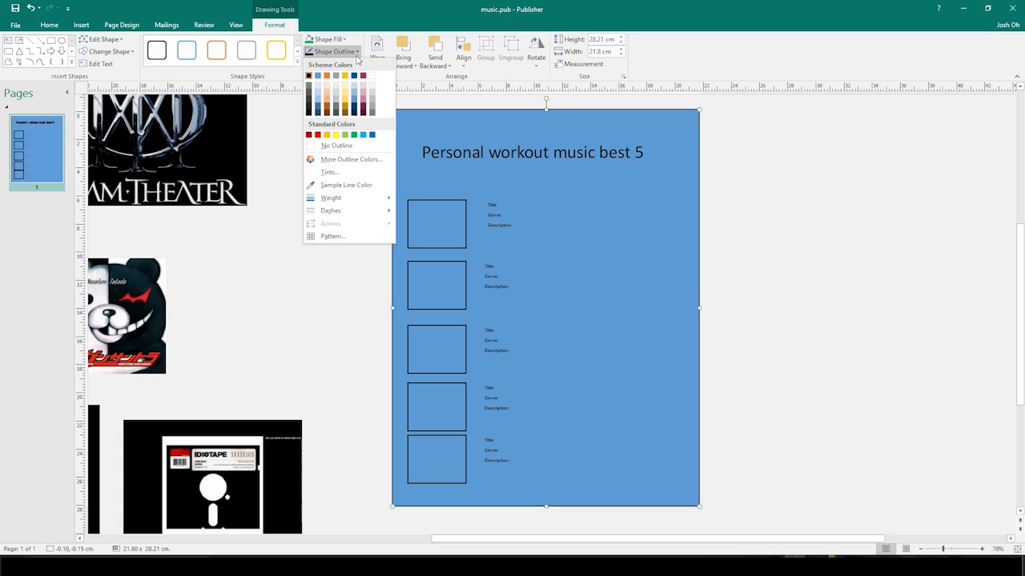
click(356, 54)
scroll(365, 261, up, 3)
scroll(360, 242, down, 1)
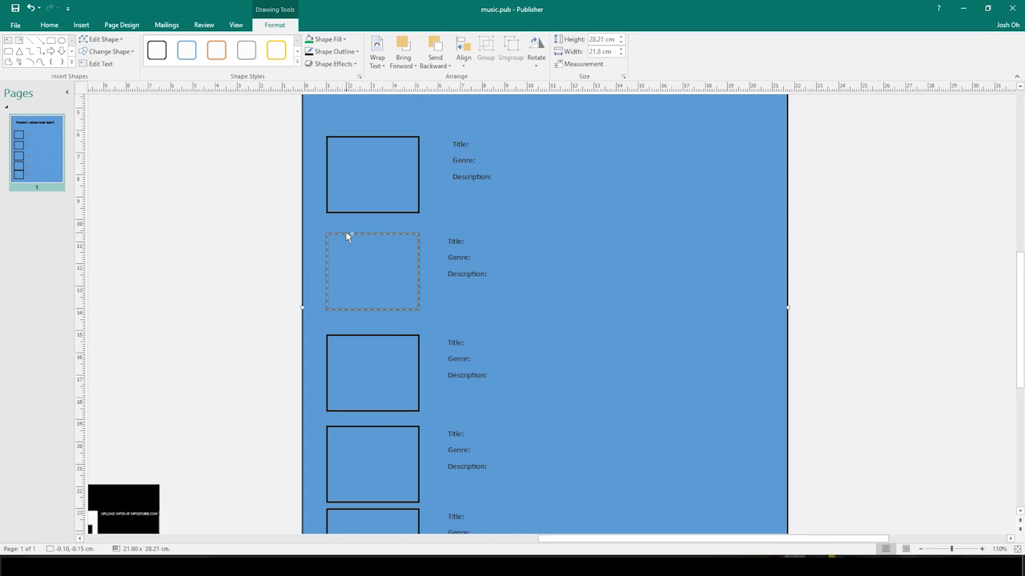
scroll(347, 236, down, 3)
Fill the full-page background rectangle with standard green and remove its outline.
click(327, 40)
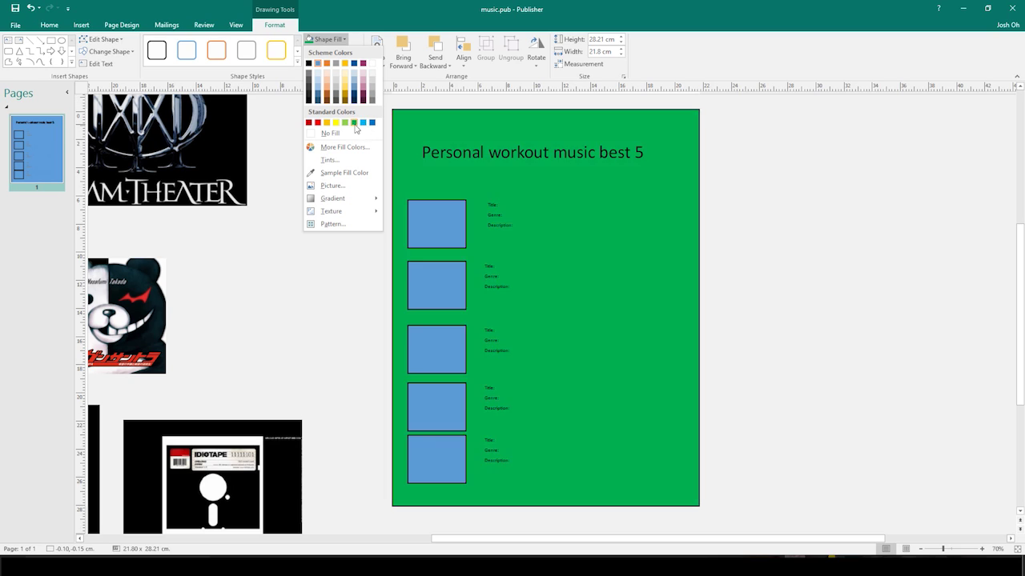
click(354, 124)
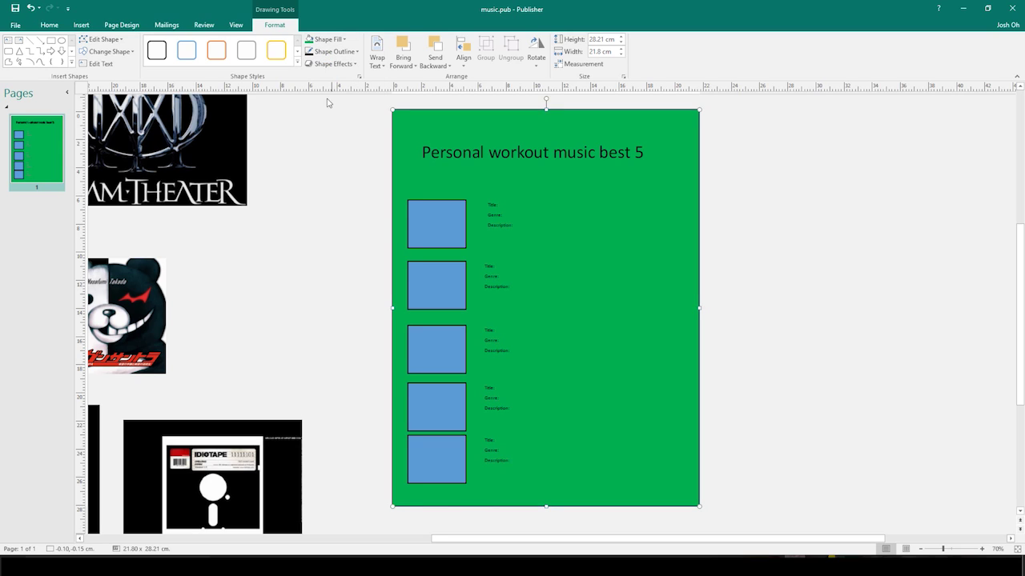
click(348, 52)
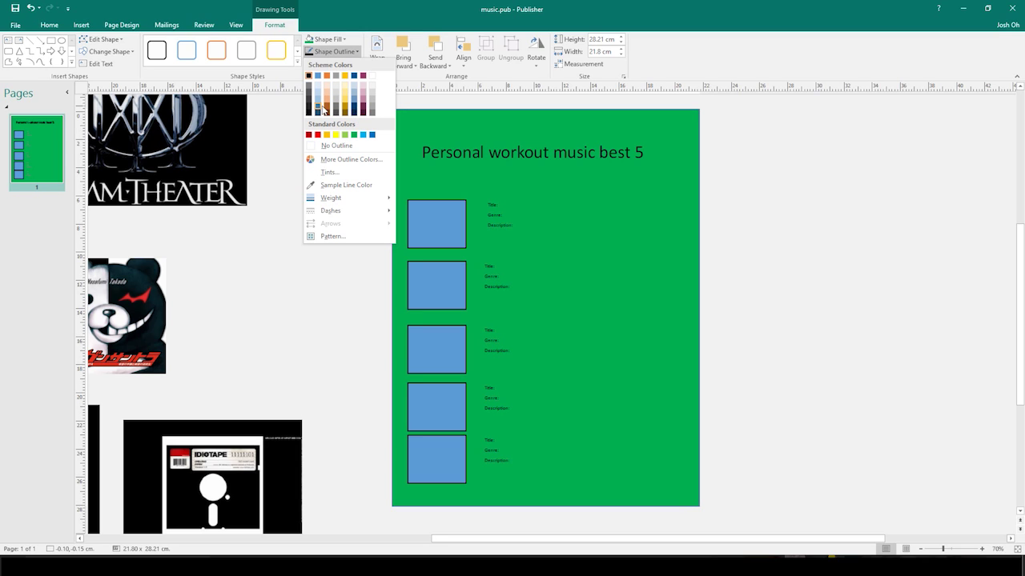
click(339, 147)
click(324, 262)
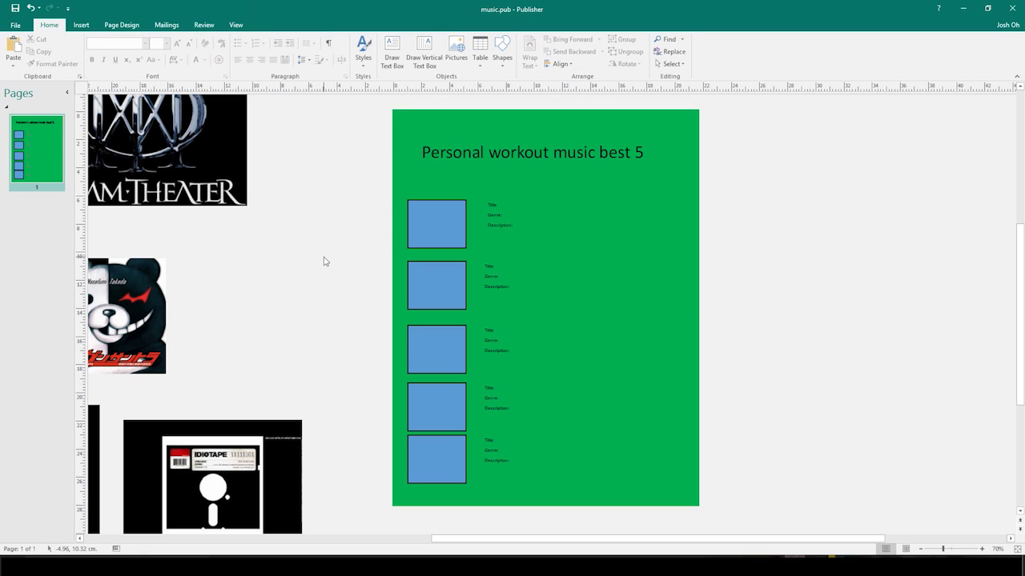
click(689, 177)
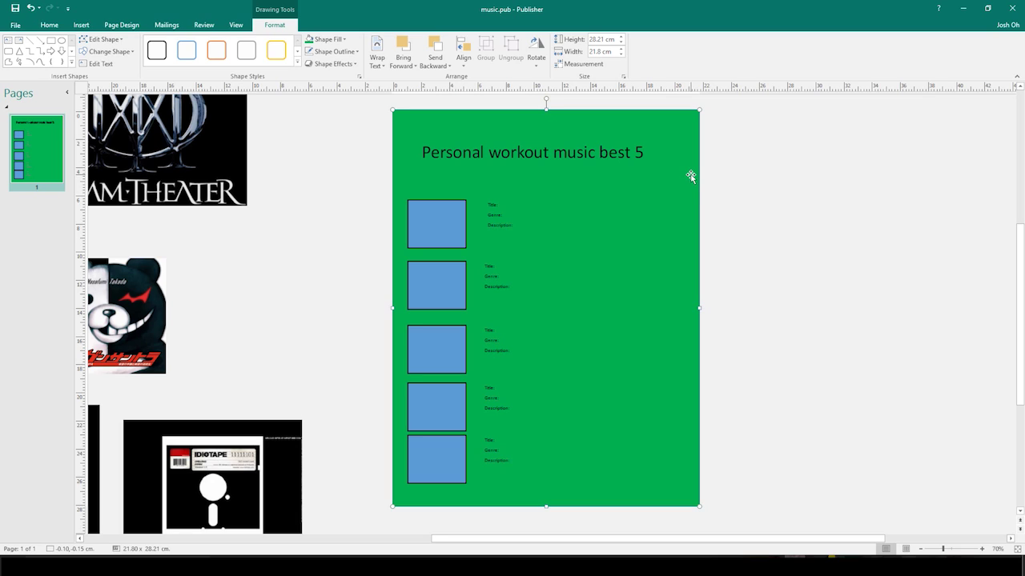
click(763, 265)
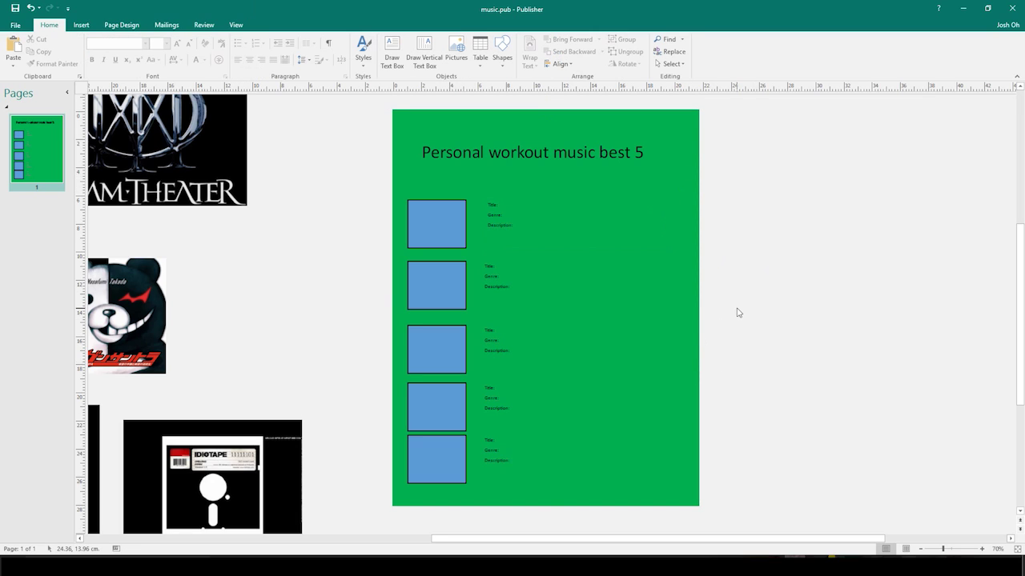
Change the font of the whole title "Personal workout music best 5" to ubuntu-title.
click(537, 170)
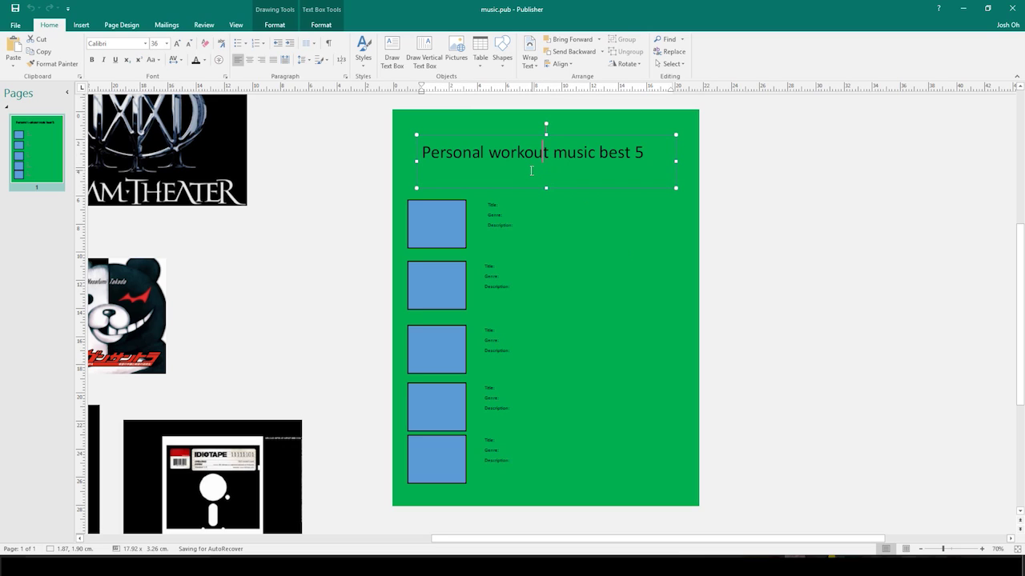
key(ctrl+a)
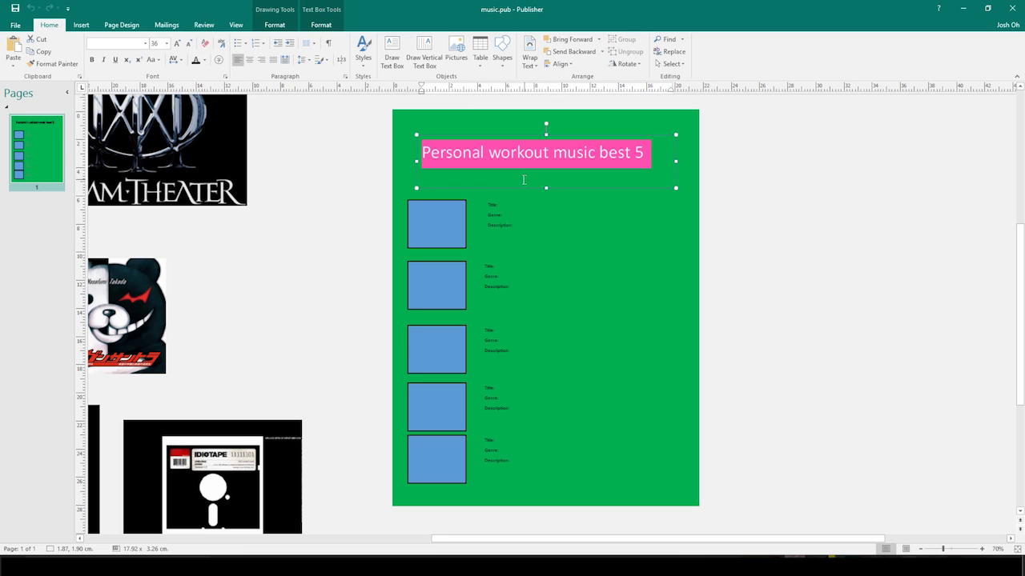
click(717, 233)
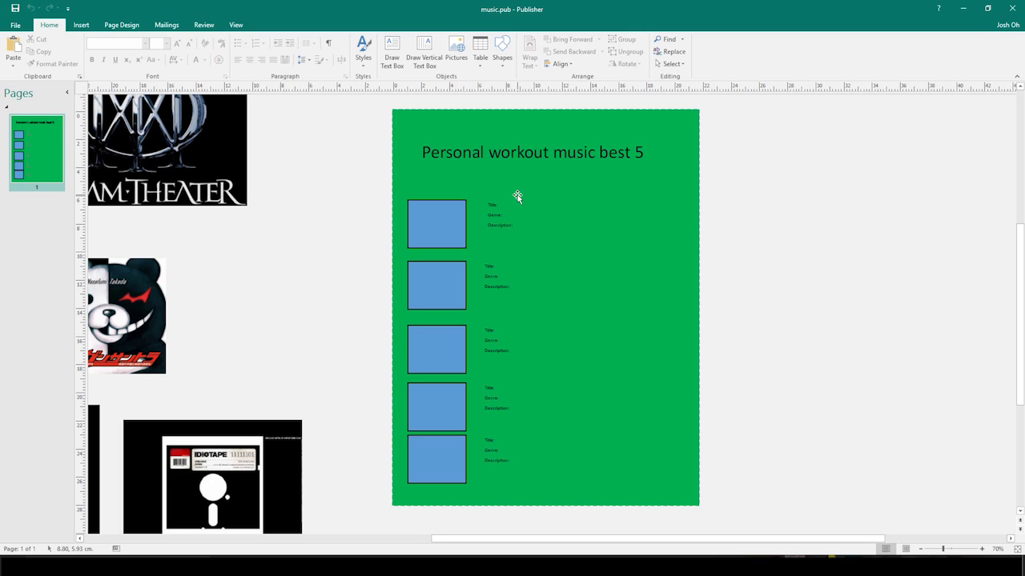
click(536, 165)
key(ctrl+a)
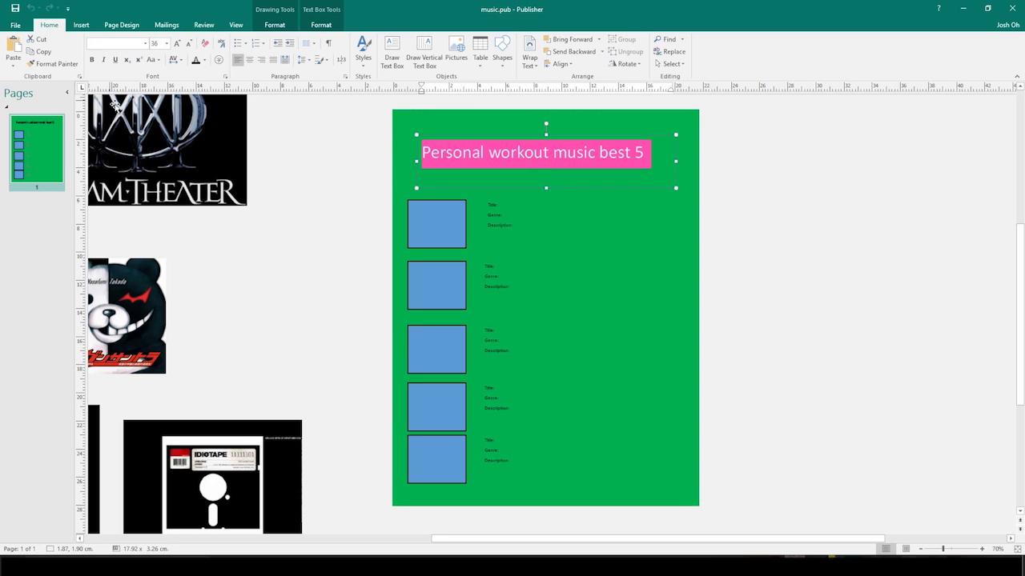
click(146, 43)
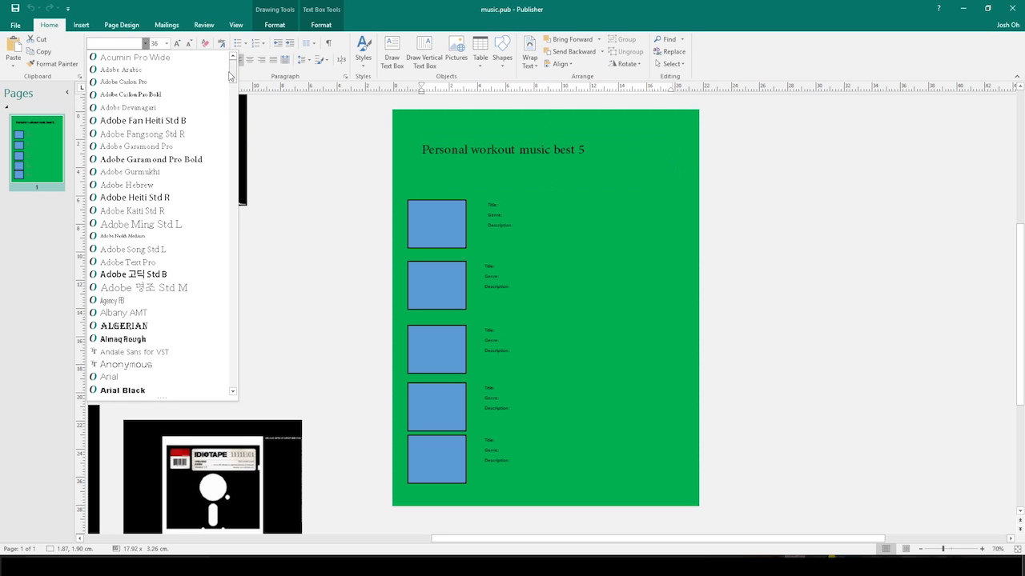
drag(234, 72, 229, 377)
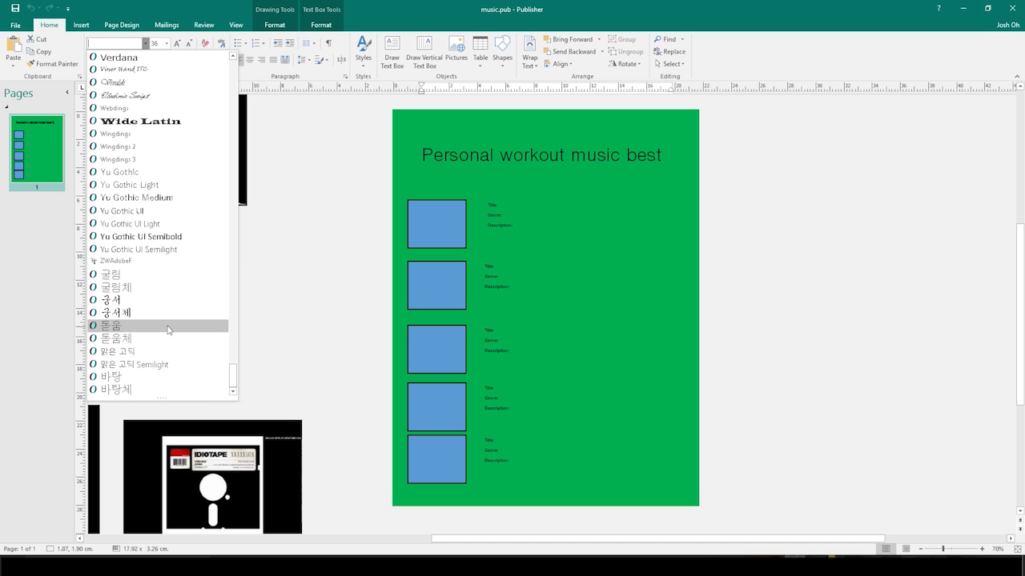
scroll(172, 324, up, 3)
scroll(174, 321, up, 2)
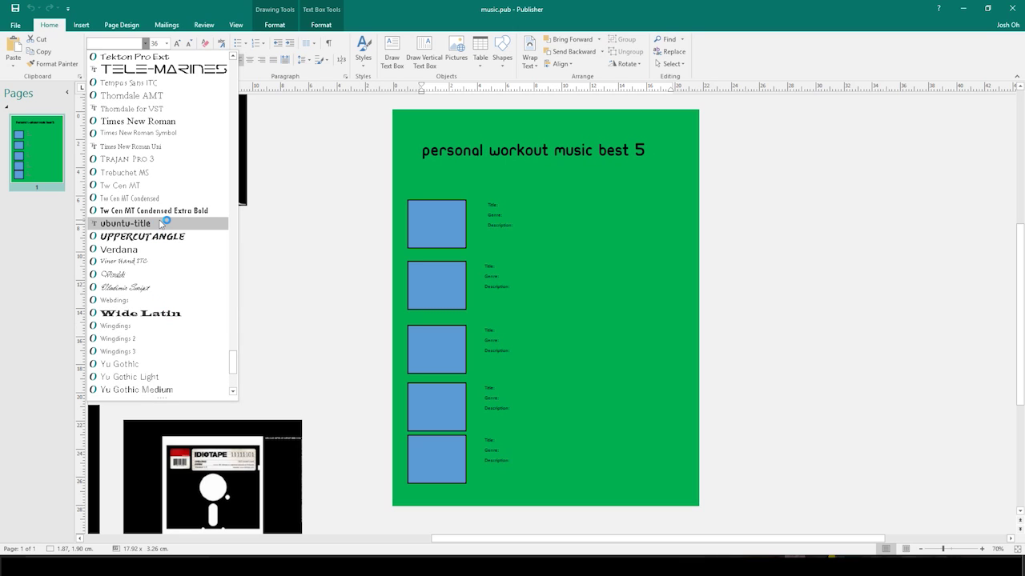
click(162, 223)
Increase the title's font size to 72 and enlarge its text box to about 25.5 by 6.9 cm.
click(178, 44)
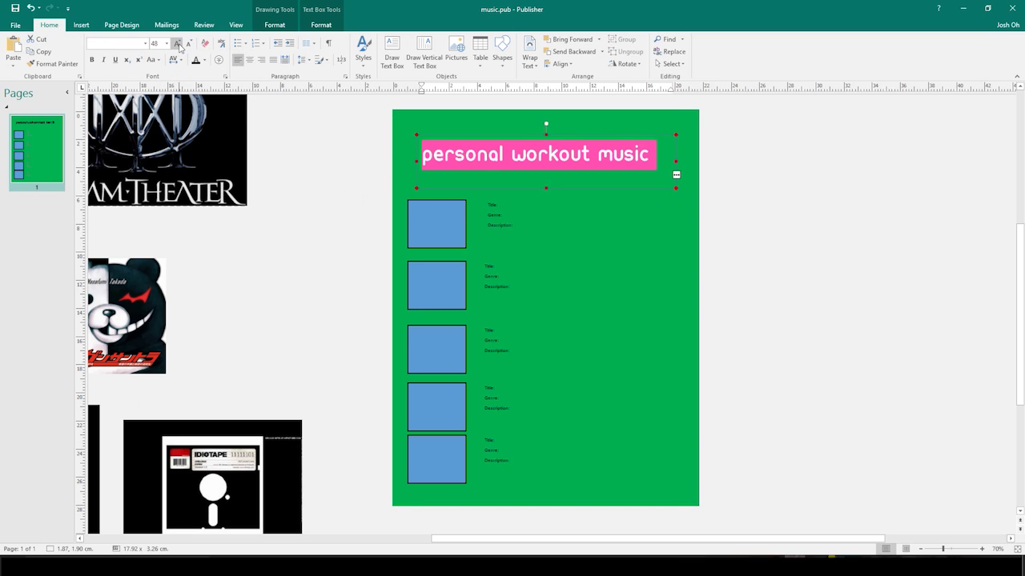
click(177, 44)
drag(676, 186, 782, 238)
key(ctrl+a)
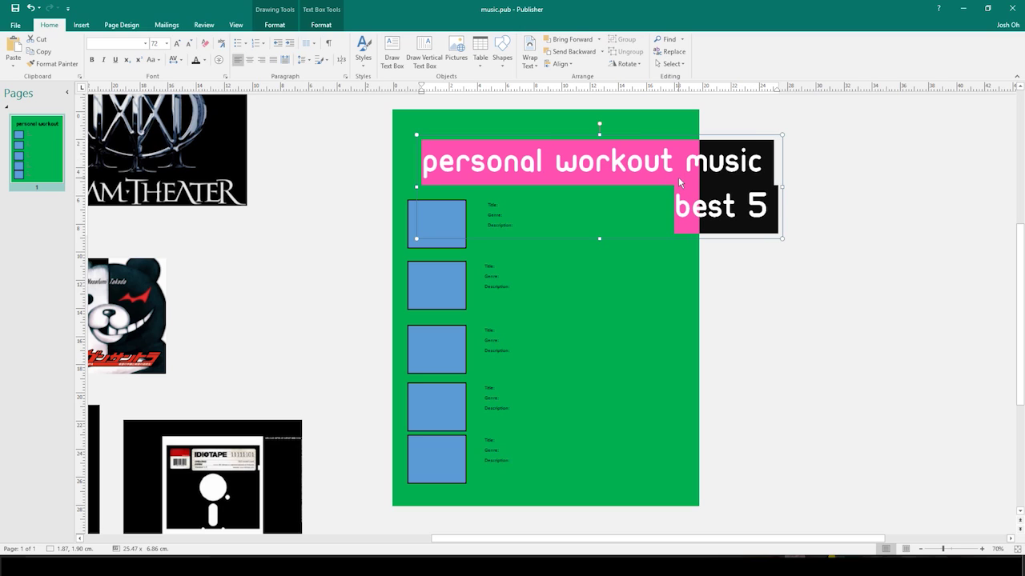
click(724, 201)
key(Home)
key(BackSpace)
key(BackSpace)
key(BackSpace)
key(BackSpace)
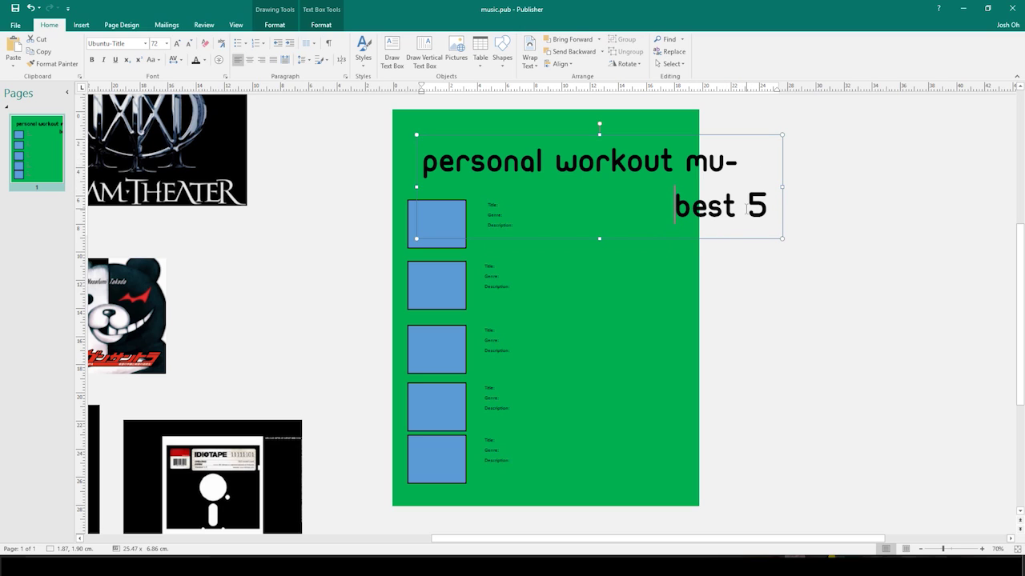
key(BackSpace)
key(ctrl+z)
Break the title before "music" with a blank line between, and enlarge its text box to about 33.9 by 12.2 cm.
click(693, 160)
key(Return)
key(Return)
drag(783, 238, 899, 314)
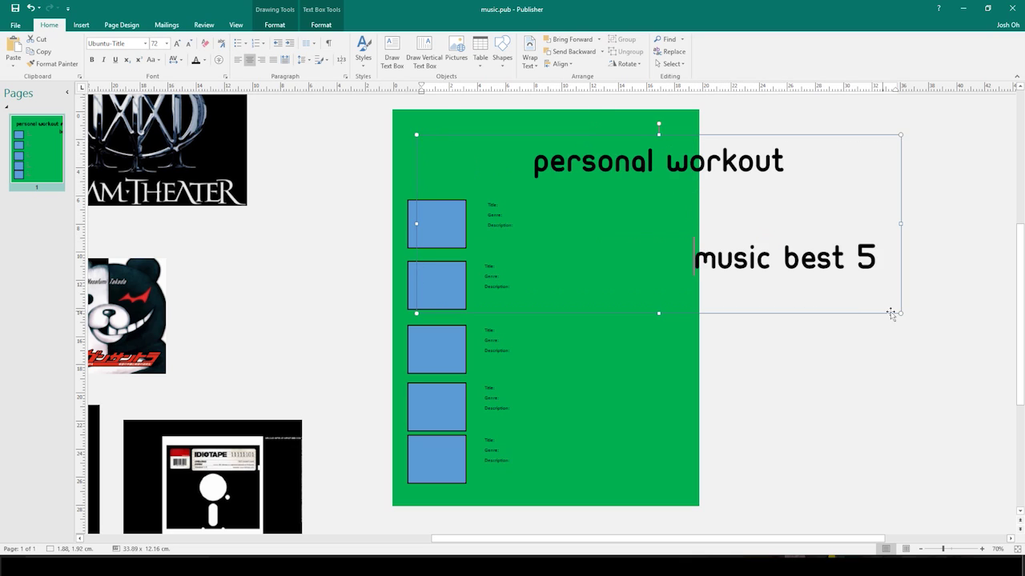
Remove the blank line between "personal workout" and "music best 5", and narrow the title box to about 24.9 cm by moving its left edge inward.
click(783, 161)
key(Delete)
key(Delete)
key(Delete)
text(m)
key(Left)
key(Return)
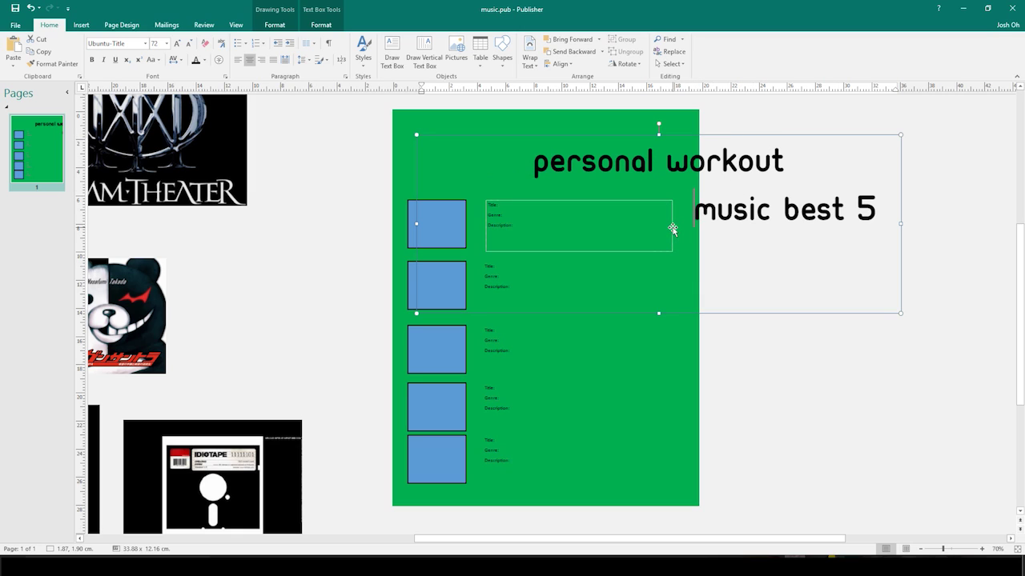
drag(416, 224, 542, 221)
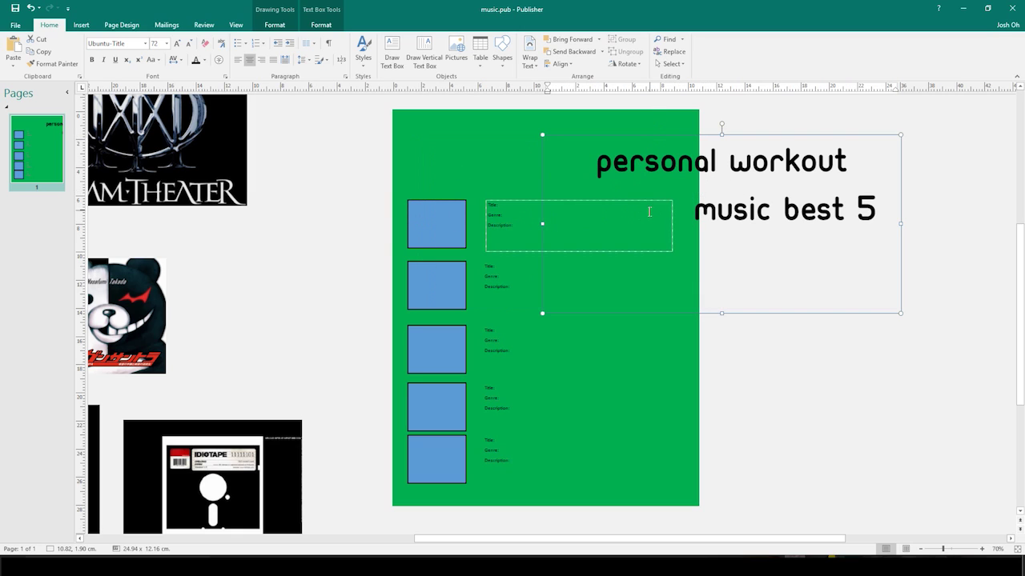
Delete the existing title text box "personal workout music best 5".
key(shift+Up)
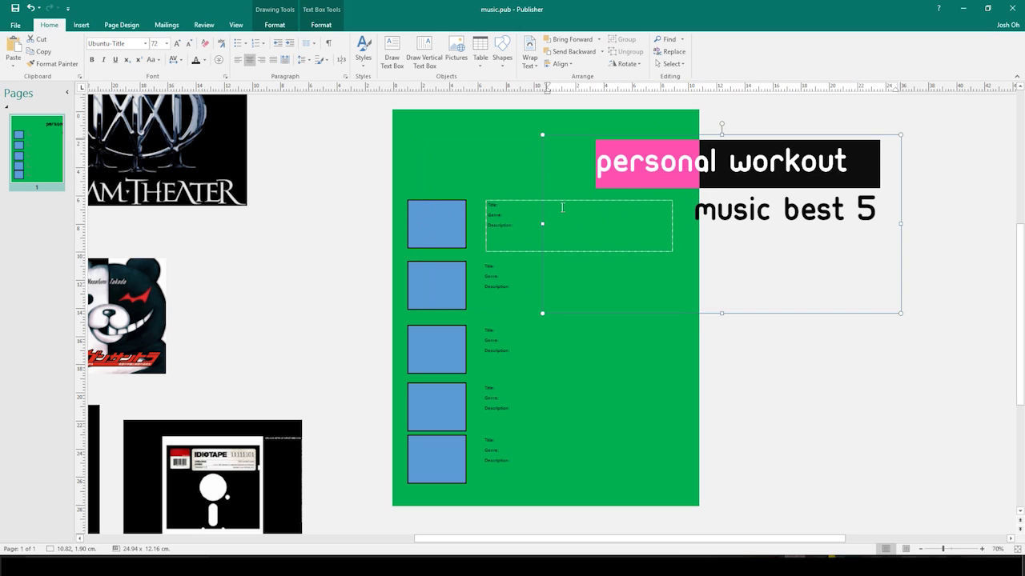
click(858, 160)
click(864, 139)
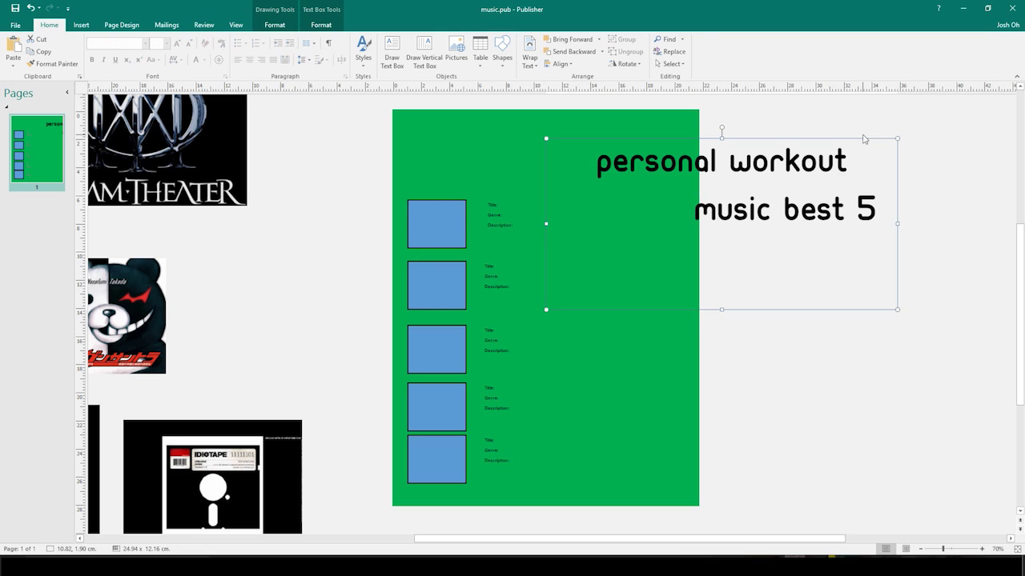
key(Delete)
Draw a text box about 15.1 by 2.7 cm near the page's top and enter "Personal workout" and "music best 5" on two centred lines.
click(80, 24)
click(342, 52)
drag(477, 129, 693, 171)
text(person)
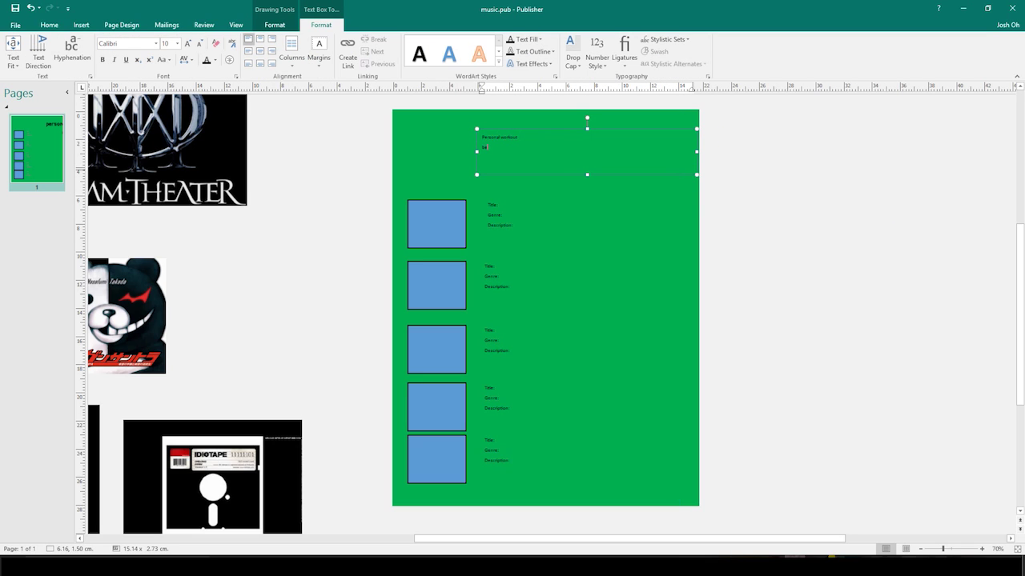
key(ctrl+a)
key(ctrl+e)
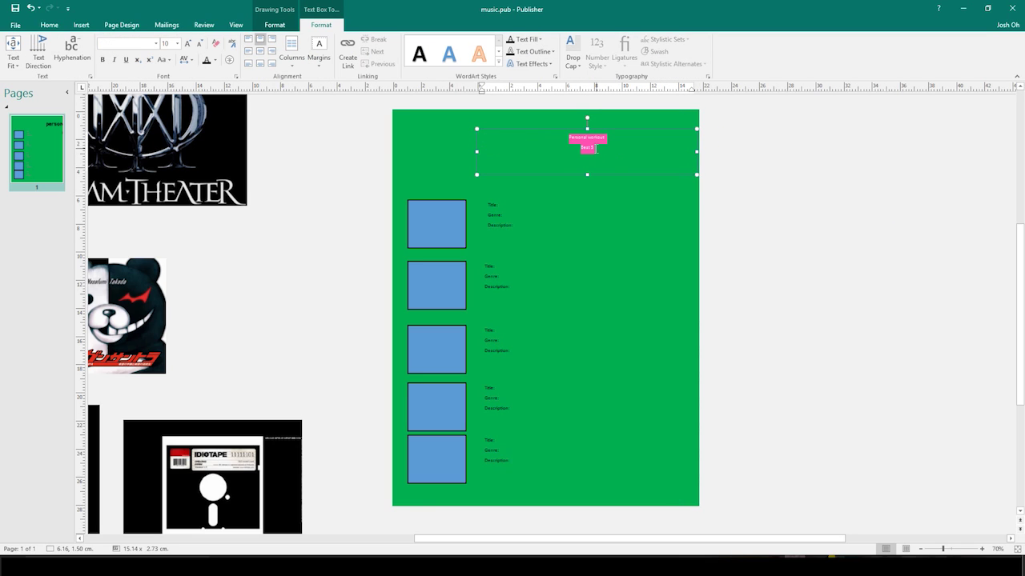
click(602, 145)
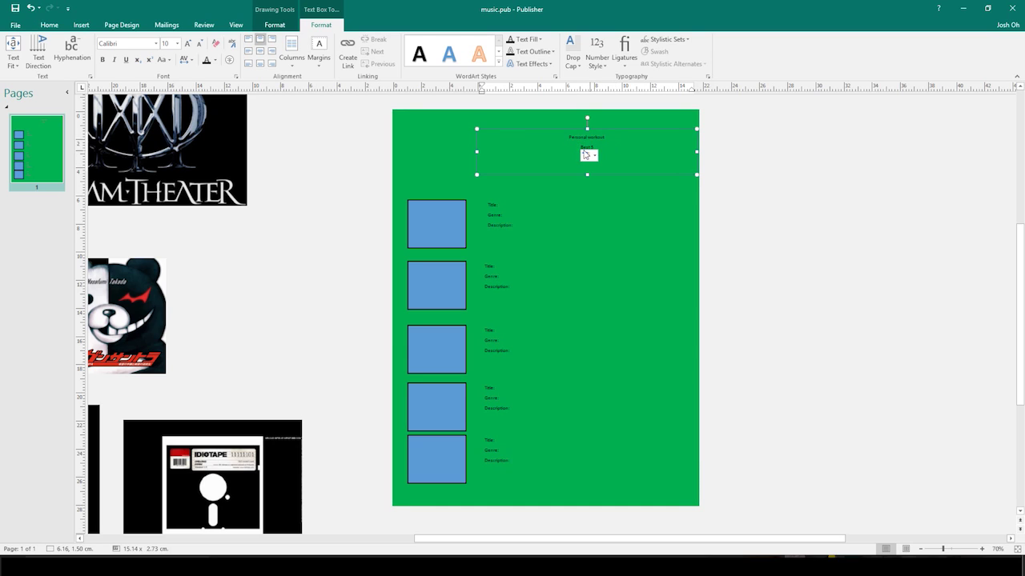
click(582, 147)
text(music list 5)
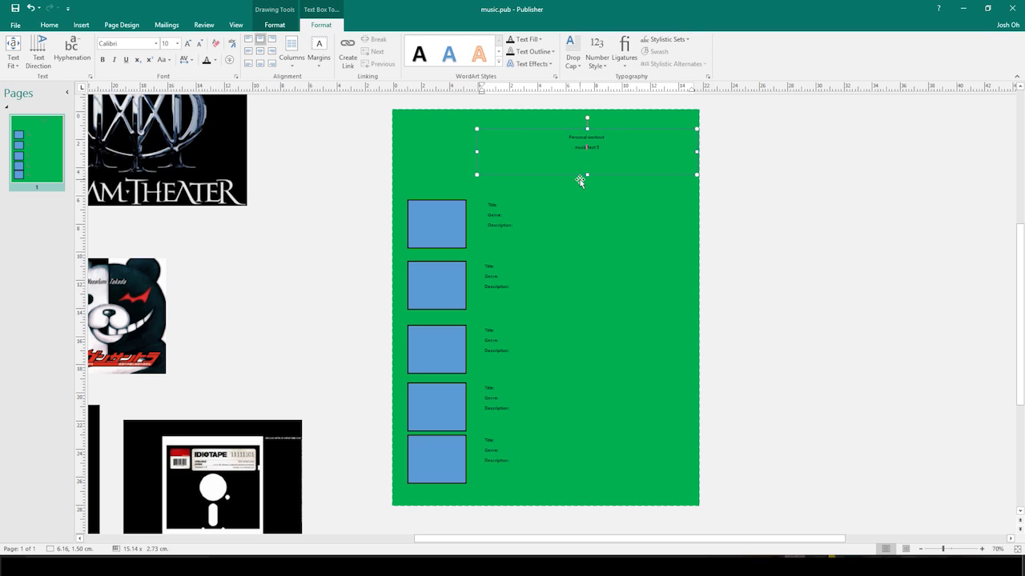
Set the whole new title in Ubuntu-Title at size 72 and enlarge its text box to about 22.3 by 6.8 cm.
key(ctrl+a)
click(157, 43)
click(162, 71)
click(189, 44)
click(188, 44)
click(188, 44)
click(188, 44)
click(188, 44)
click(188, 44)
click(188, 44)
click(188, 44)
click(188, 44)
click(188, 44)
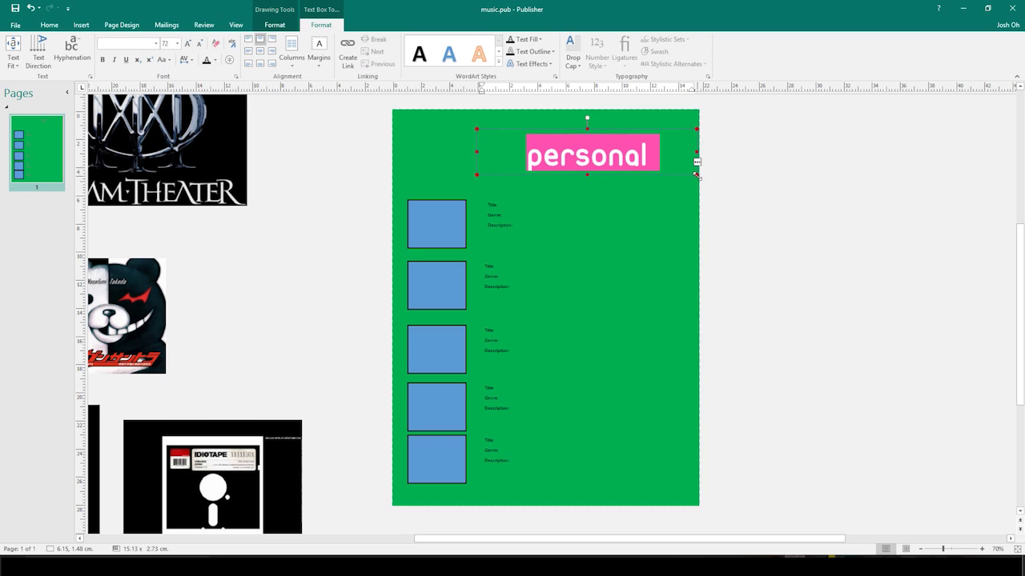
drag(753, 130, 666, 118)
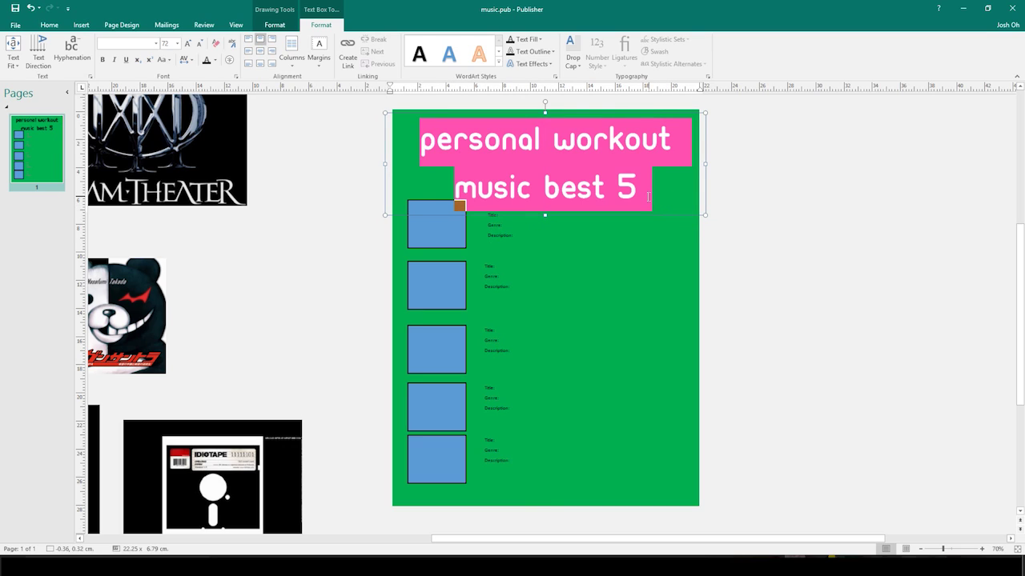
click(618, 181)
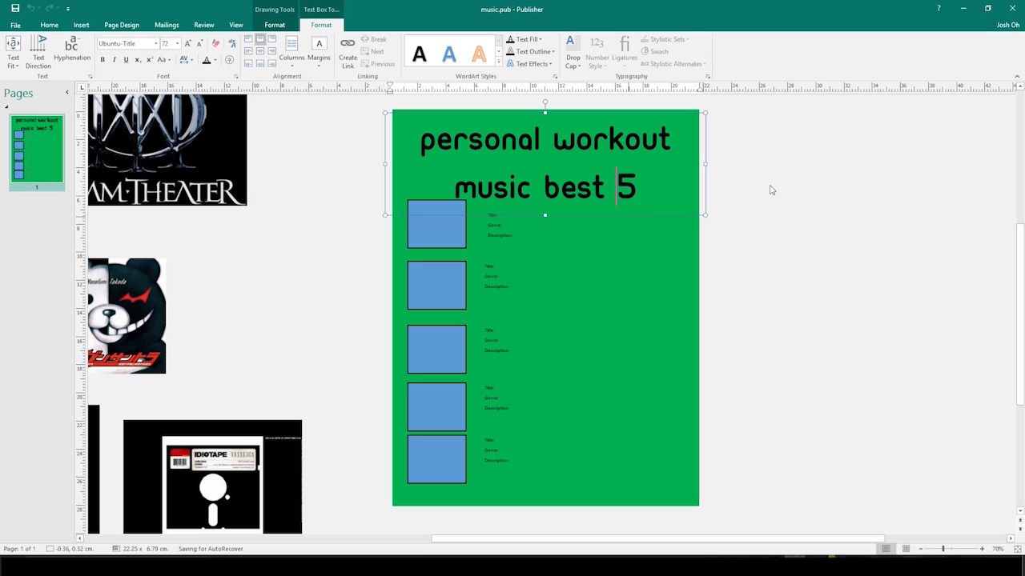
click(708, 262)
click(598, 198)
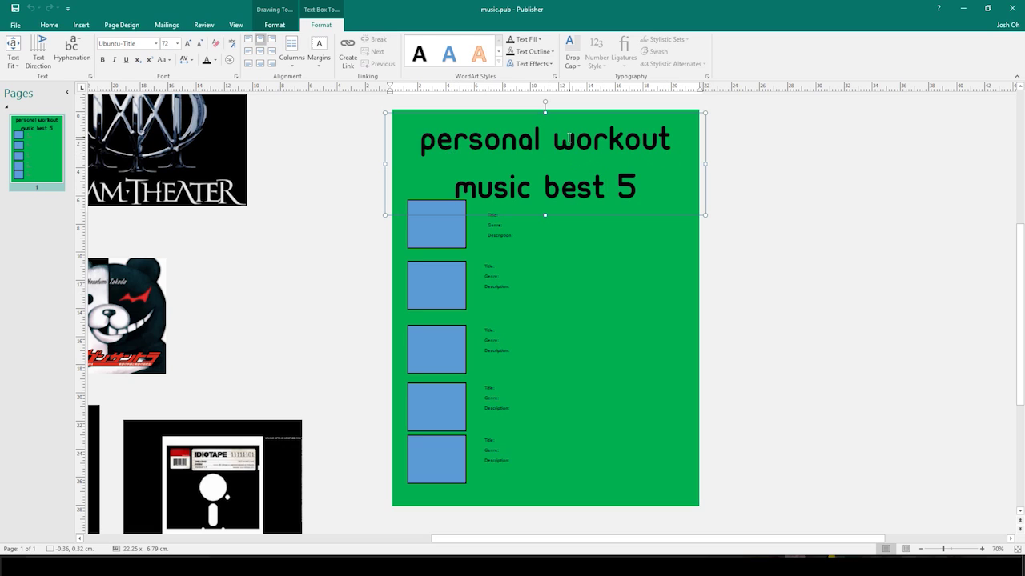
Set the spacing between lines of both title lines to 0.8.
drag(641, 194, 414, 160)
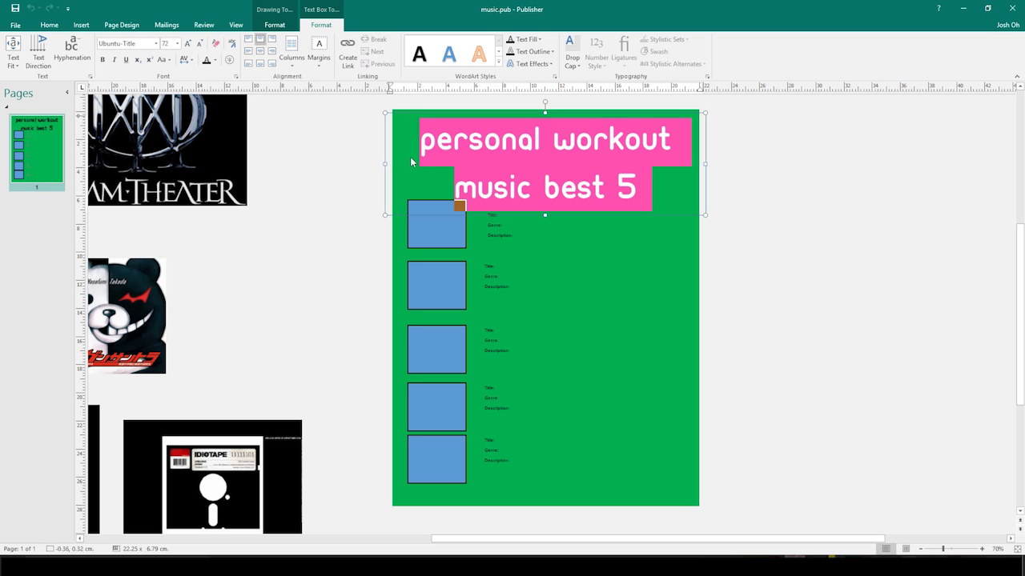
click(48, 24)
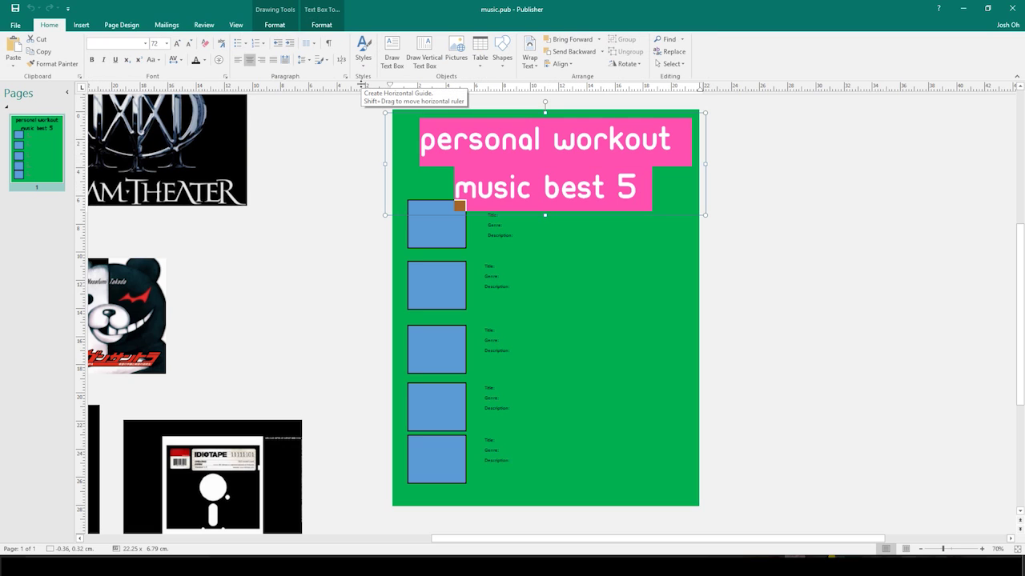
click(308, 60)
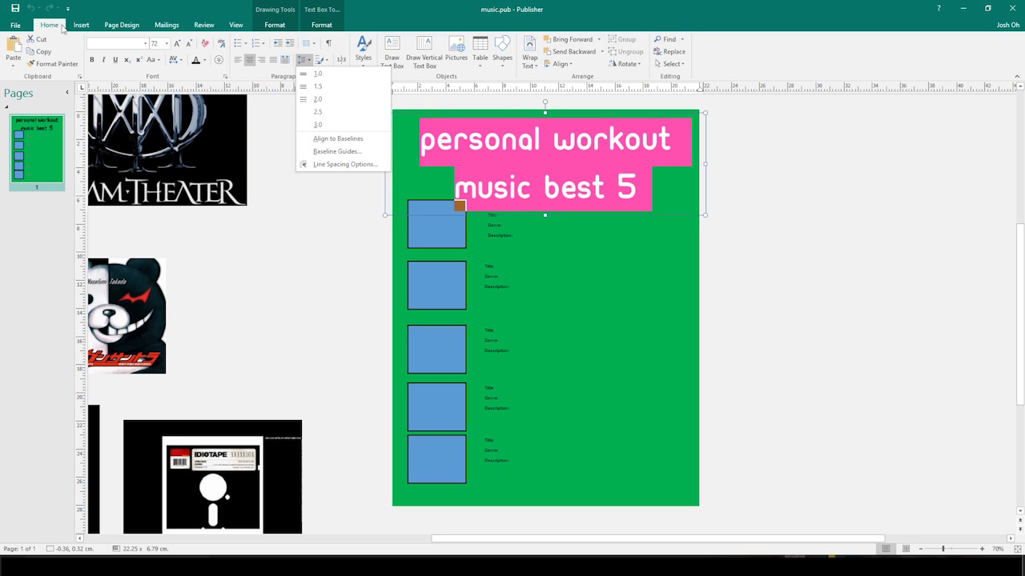
click(305, 61)
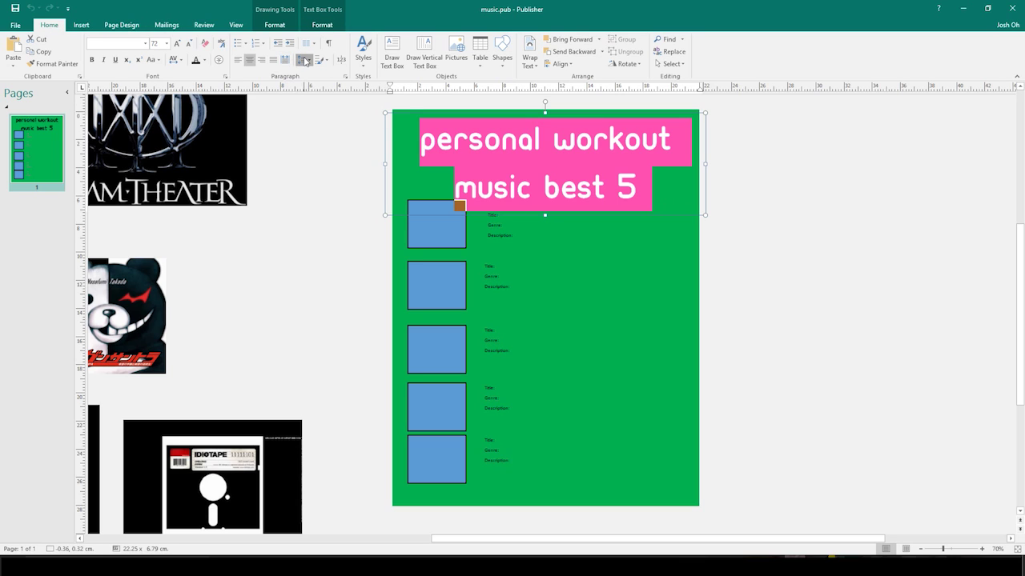
click(304, 61)
click(343, 164)
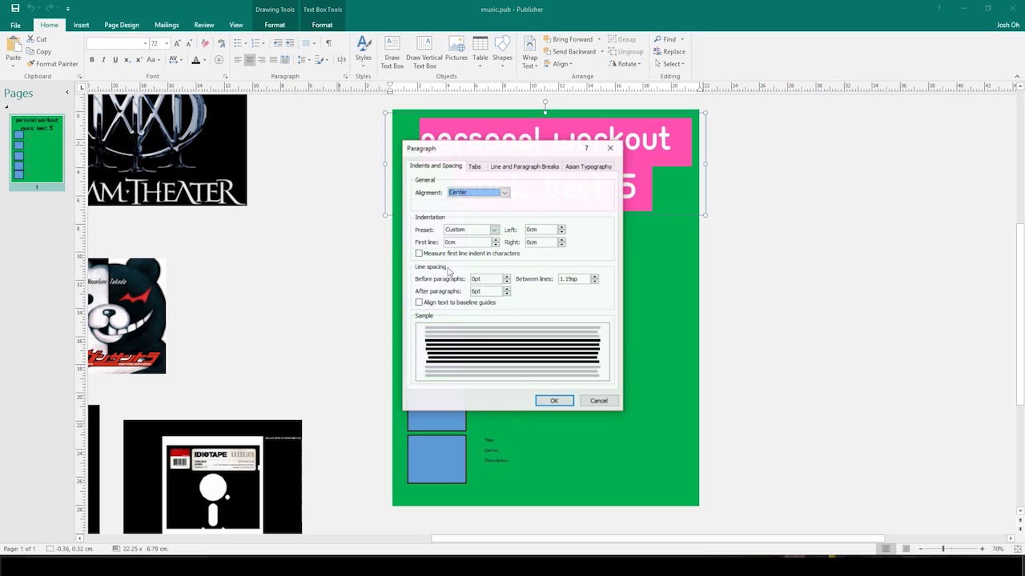
double_click(572, 282)
text(0)
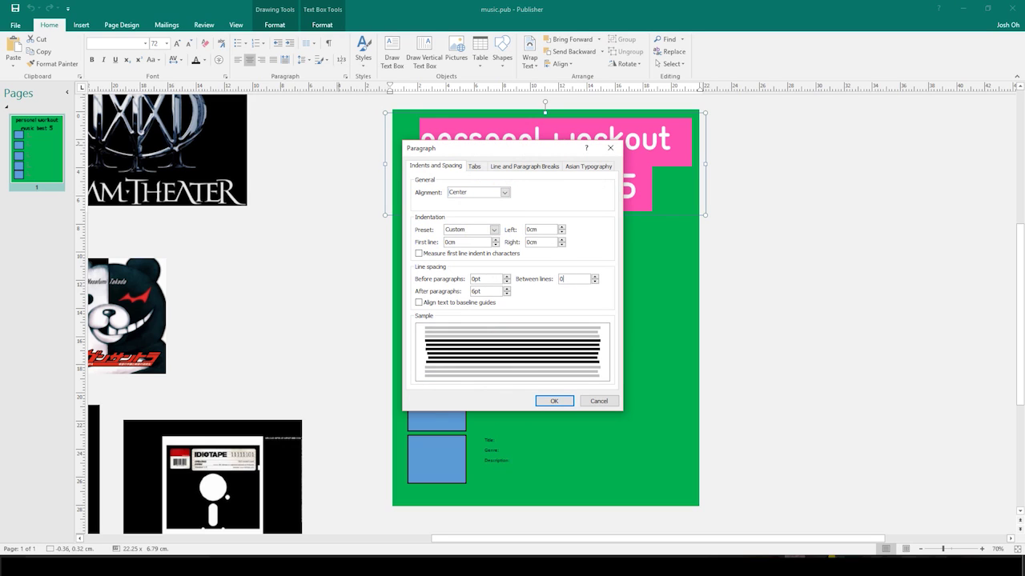
text(.8)
key(Return)
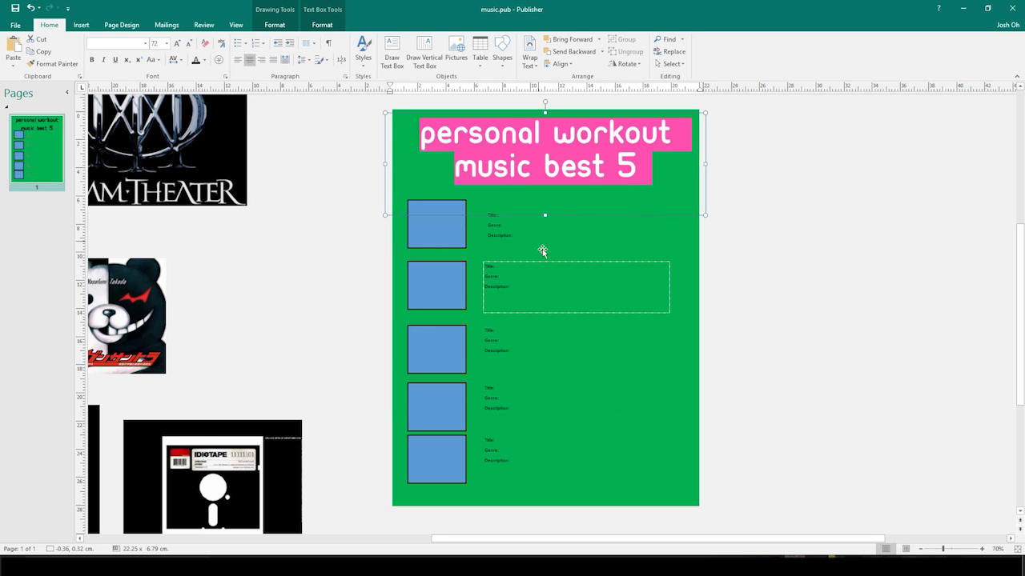
Reduce the title's spacing between lines to 0.6.
click(304, 60)
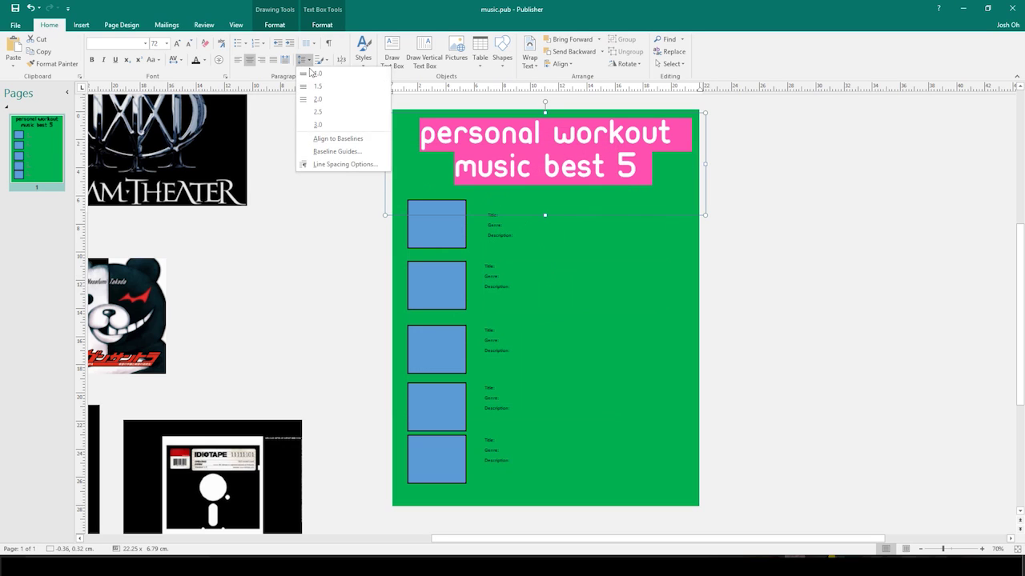
click(332, 165)
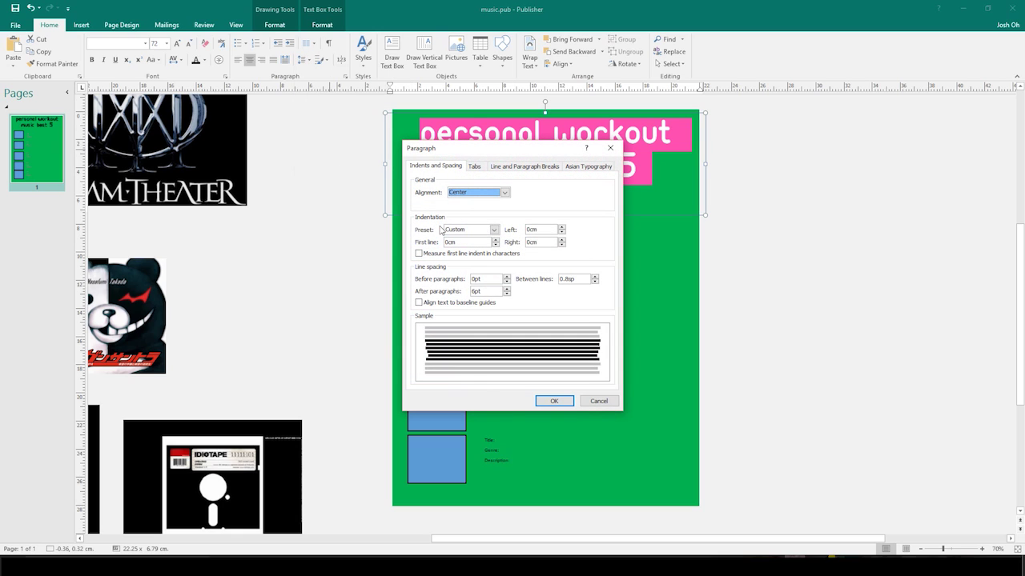
double_click(577, 279)
text(0.6)
key(Return)
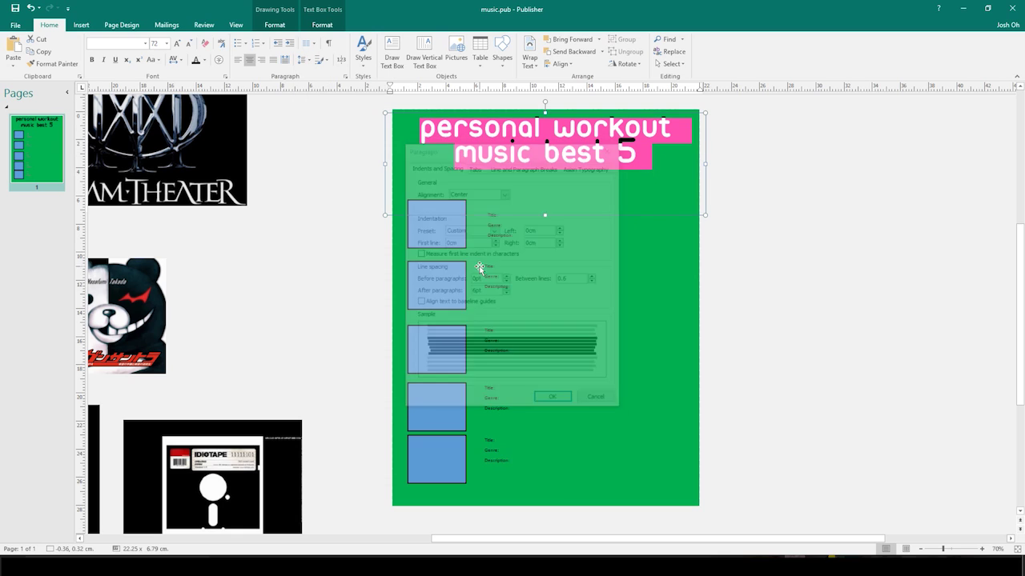
click(755, 192)
click(576, 135)
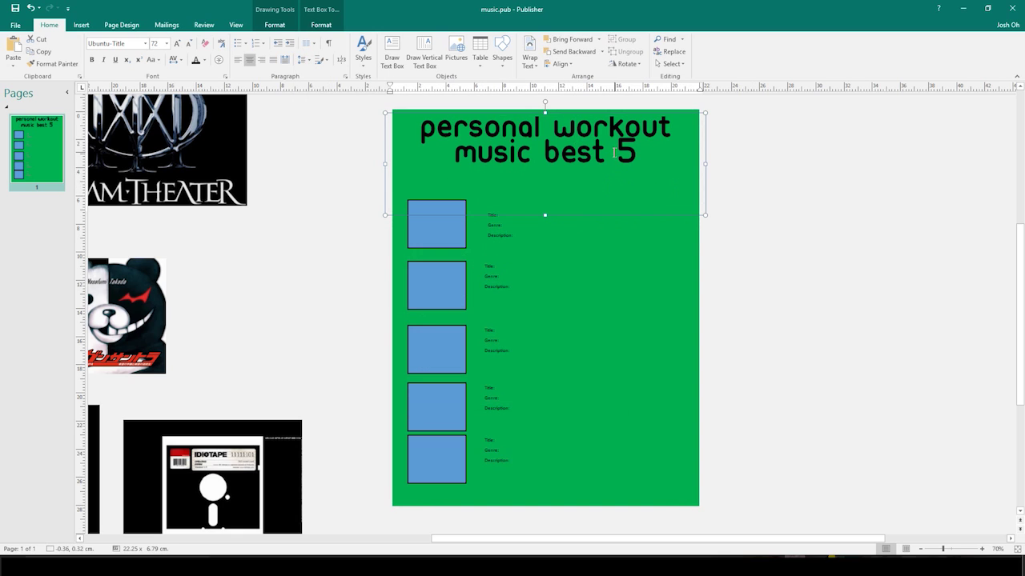
Move the title box down to about 1.1 cm from the page's top edge and shrink its whole text by one font-size step.
drag(643, 213, 643, 225)
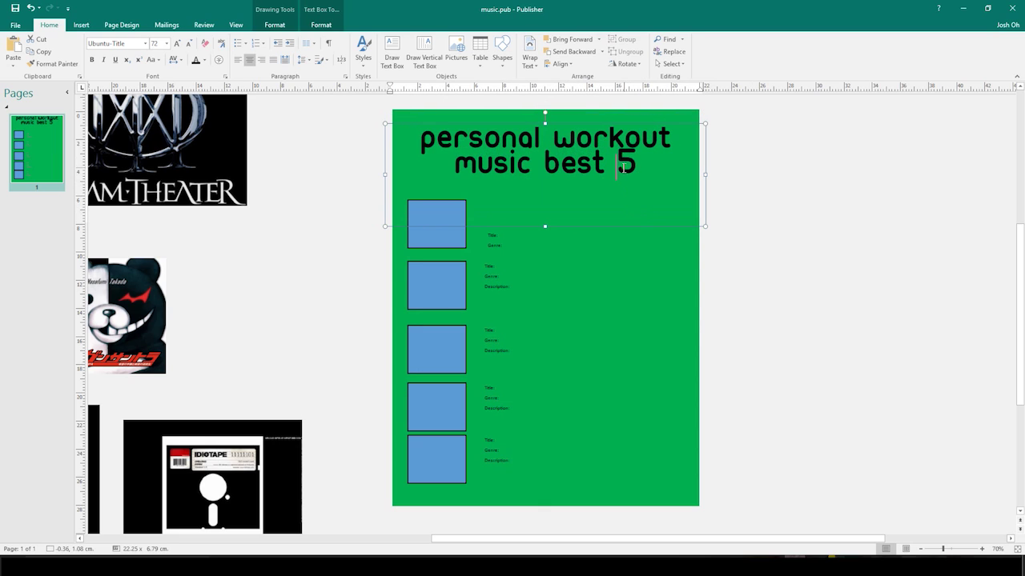
key(ctrl+a)
click(188, 46)
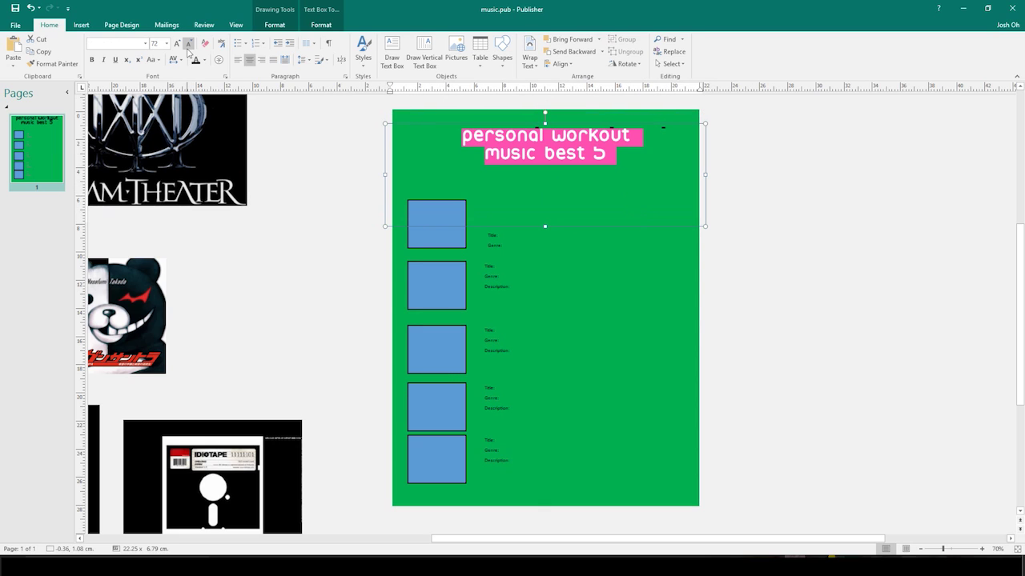
click(764, 229)
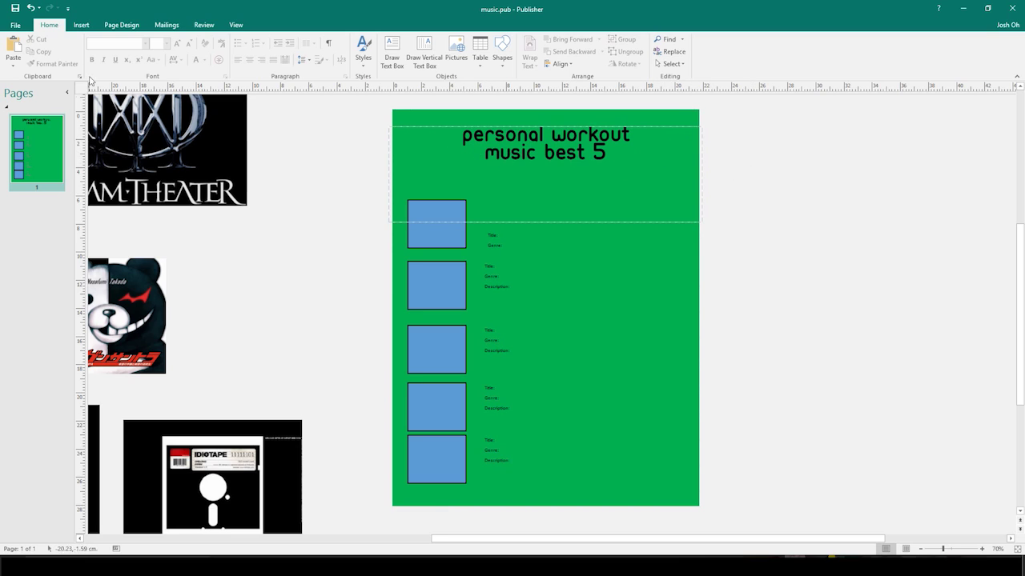
Draw a rectangle about 15.1 by 3.2 cm over the title near the page's top.
click(82, 24)
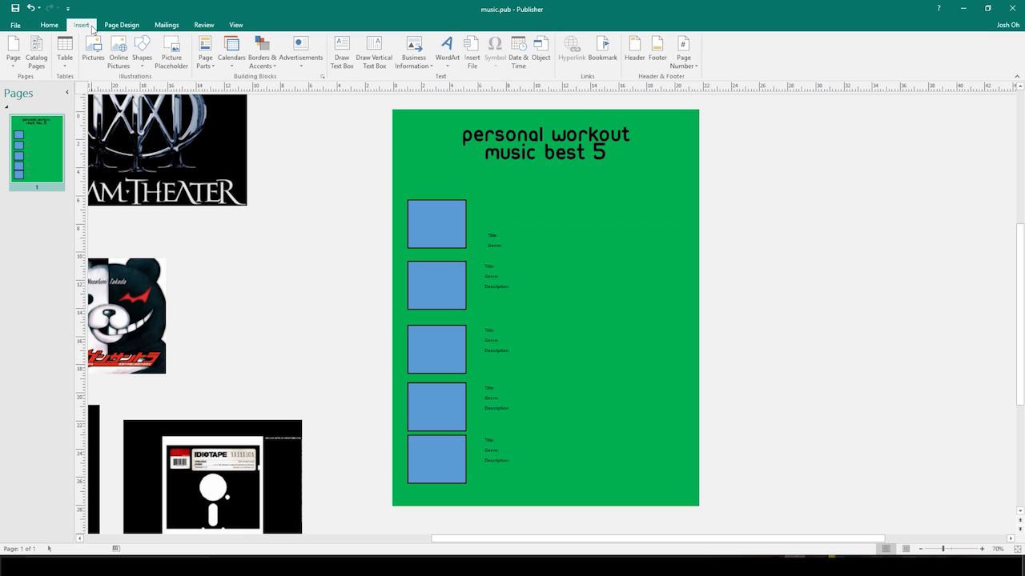
click(141, 58)
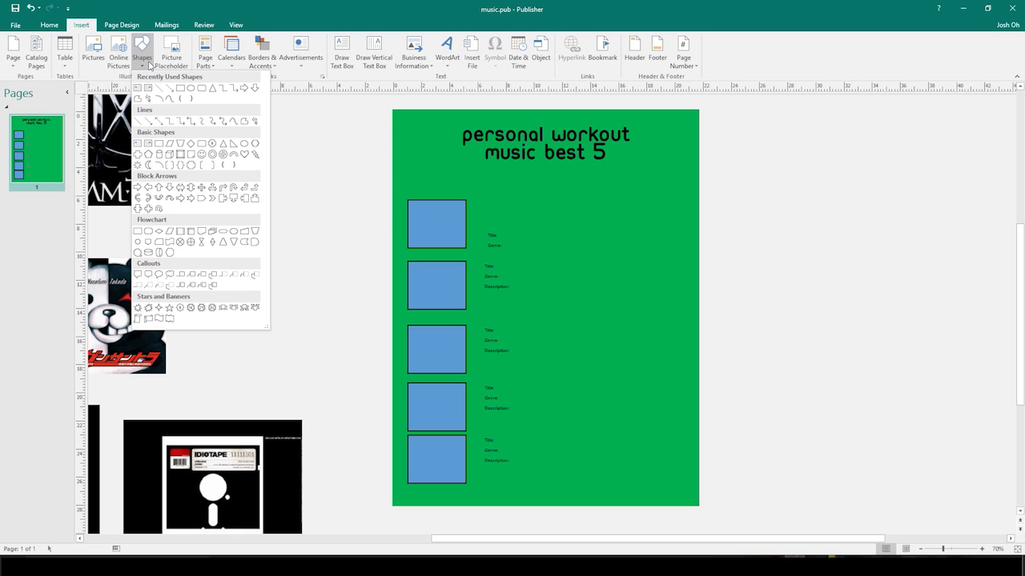
click(180, 88)
mouse_move(439, 122)
mouse_down()
mouse_move(619, 144)
mouse_move(652, 167)
mouse_up()
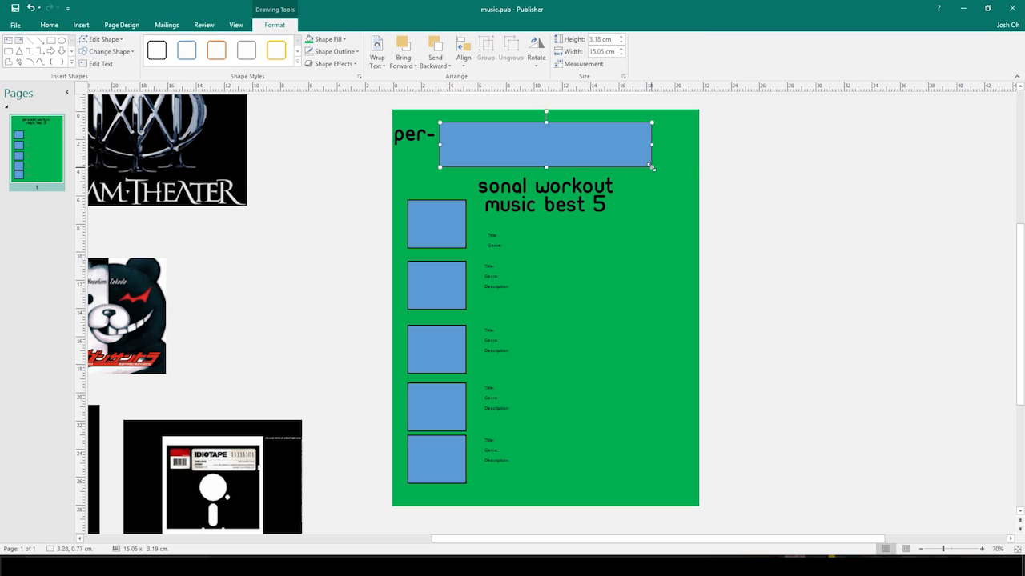
right_click(646, 167)
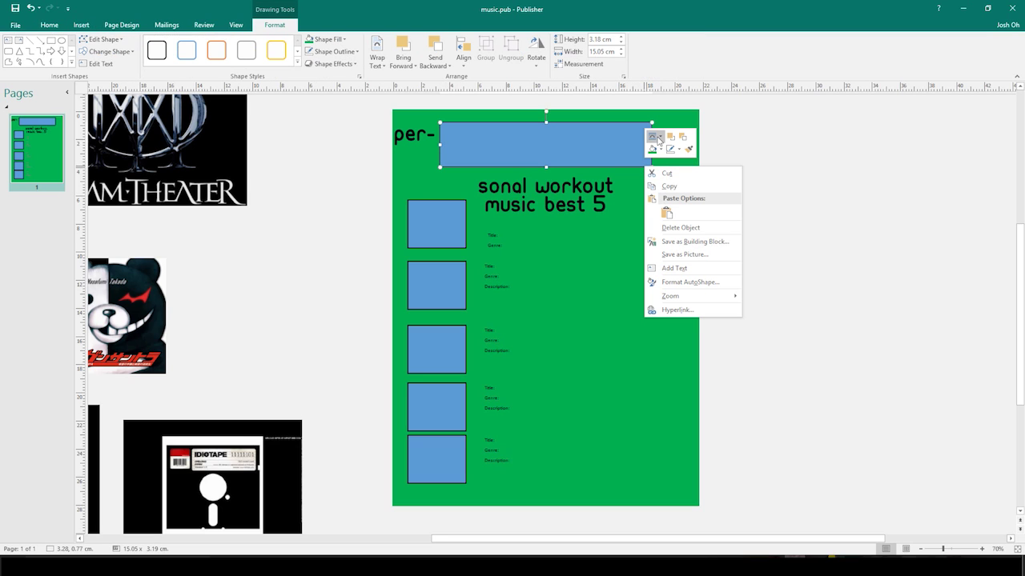
click(772, 155)
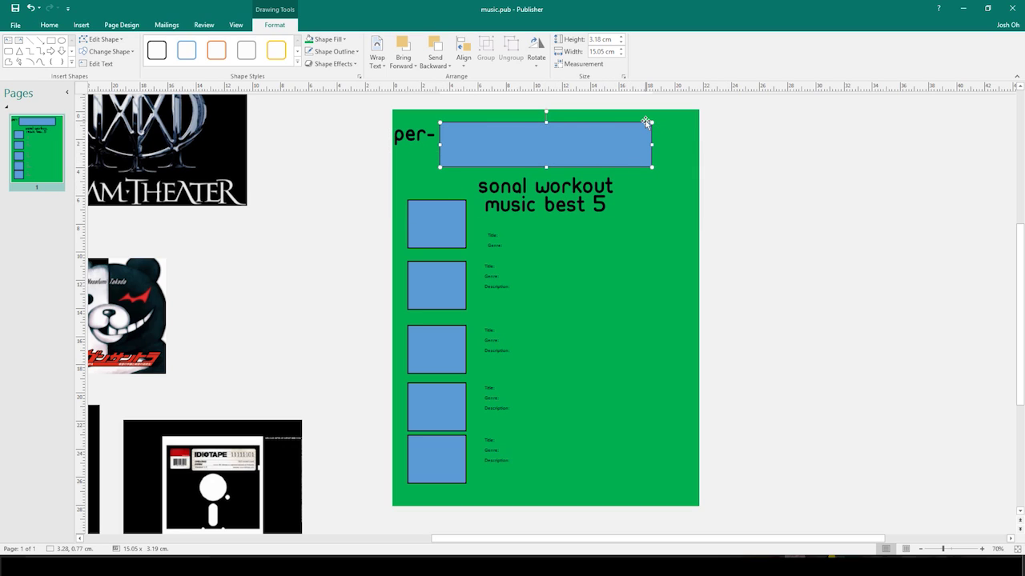
Set the text wrapping of the rectangle over the title to Through.
right_click(570, 166)
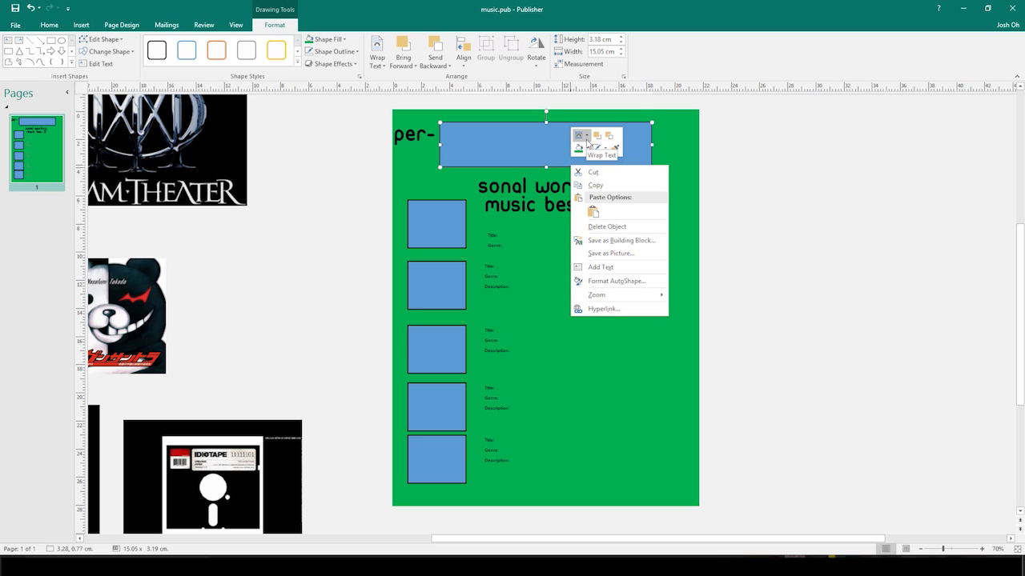
click(587, 142)
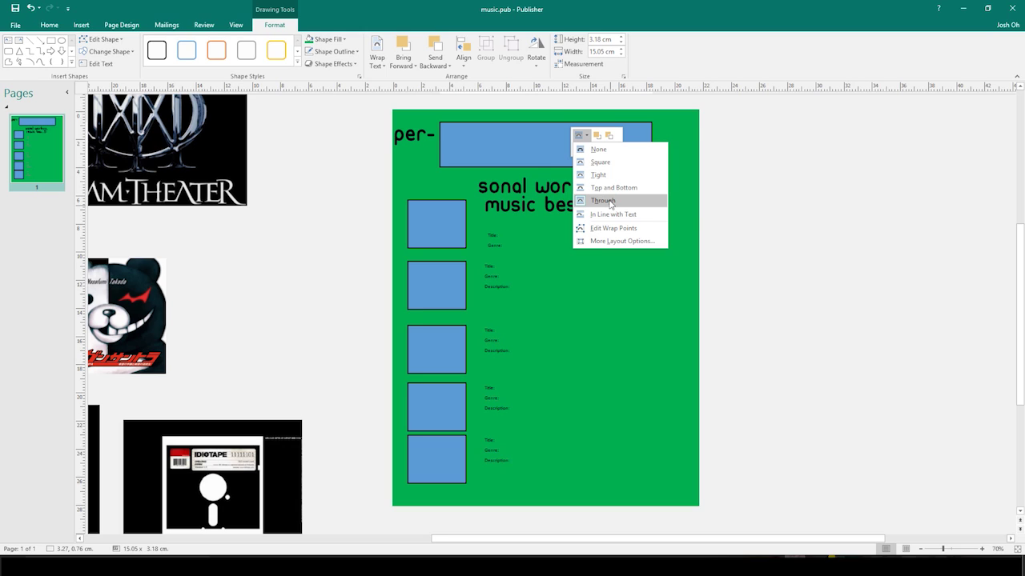
click(610, 201)
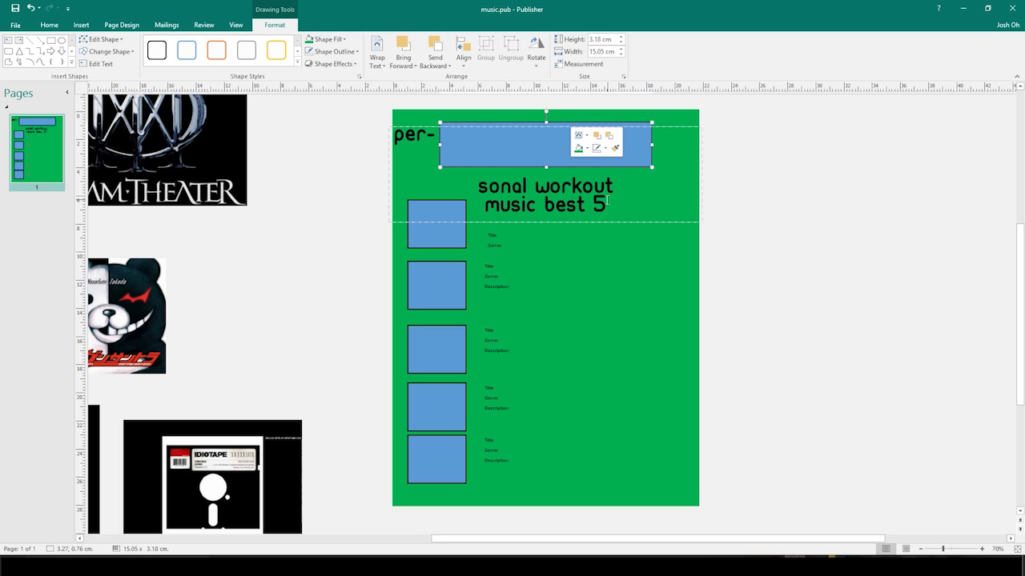
right_click(639, 124)
click(649, 93)
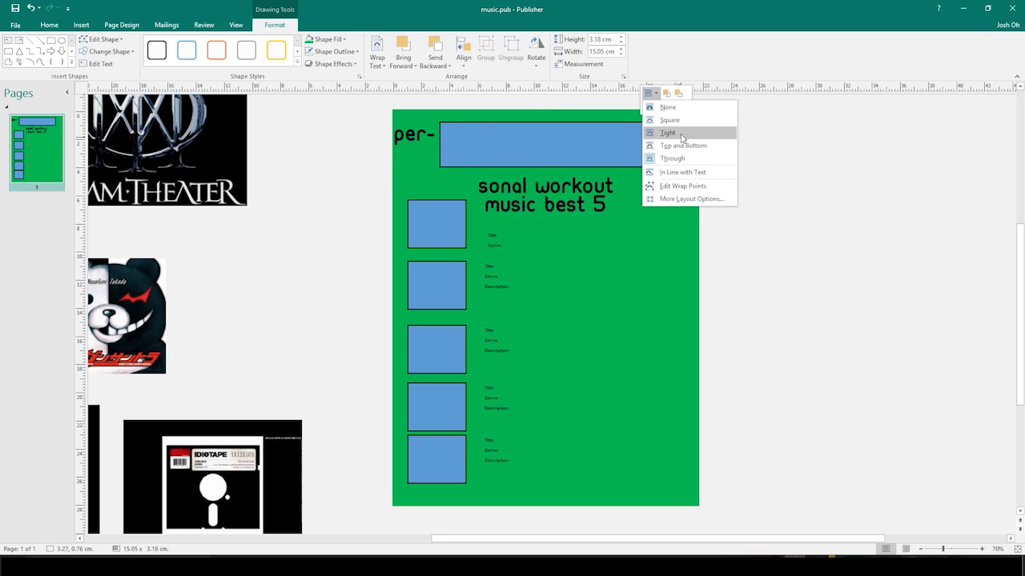
click(685, 157)
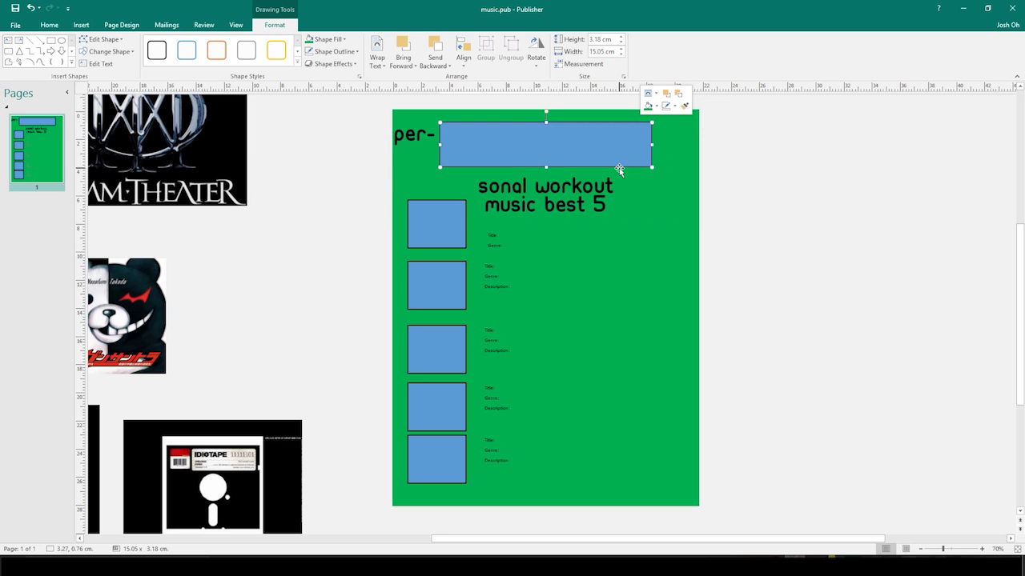
Move the blue rectangle off the title and set the title text box's text wrapping to None.
drag(618, 166, 767, 205)
click(605, 134)
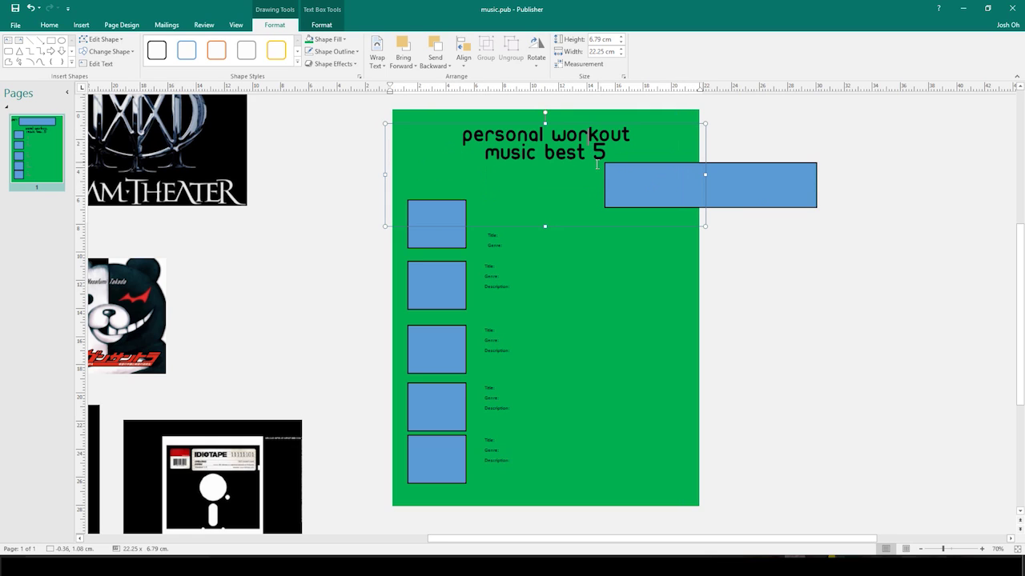
right_click(613, 127)
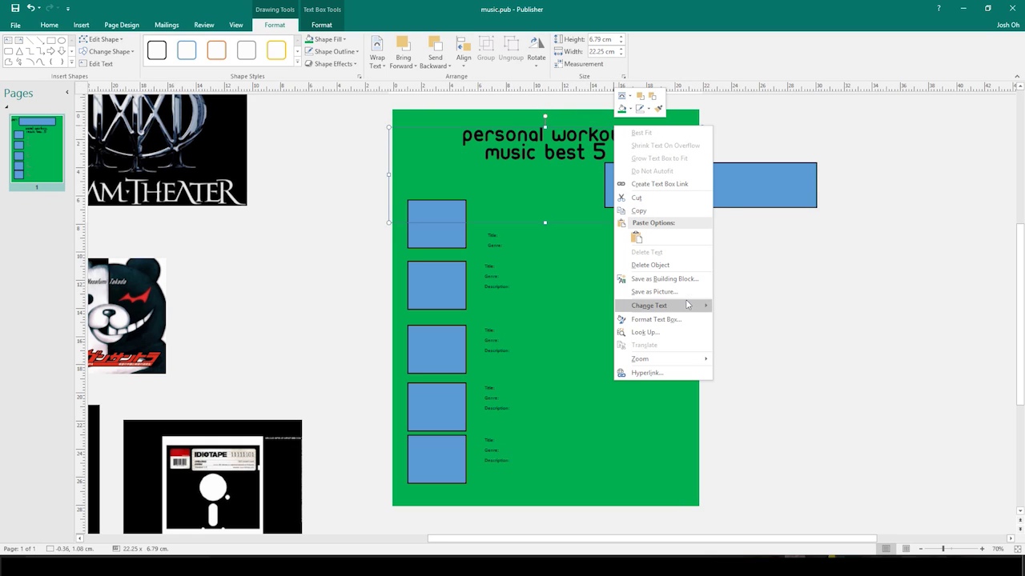
mouse_move(687, 306)
click(623, 96)
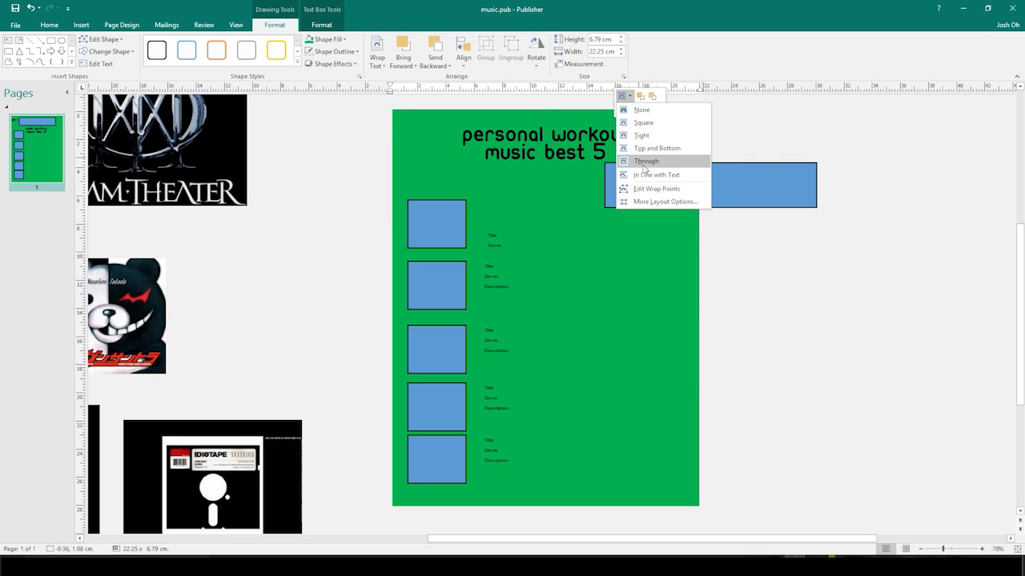
click(645, 110)
Shift the blue rectangle slightly up and left and set its text wrapping to None.
click(763, 167)
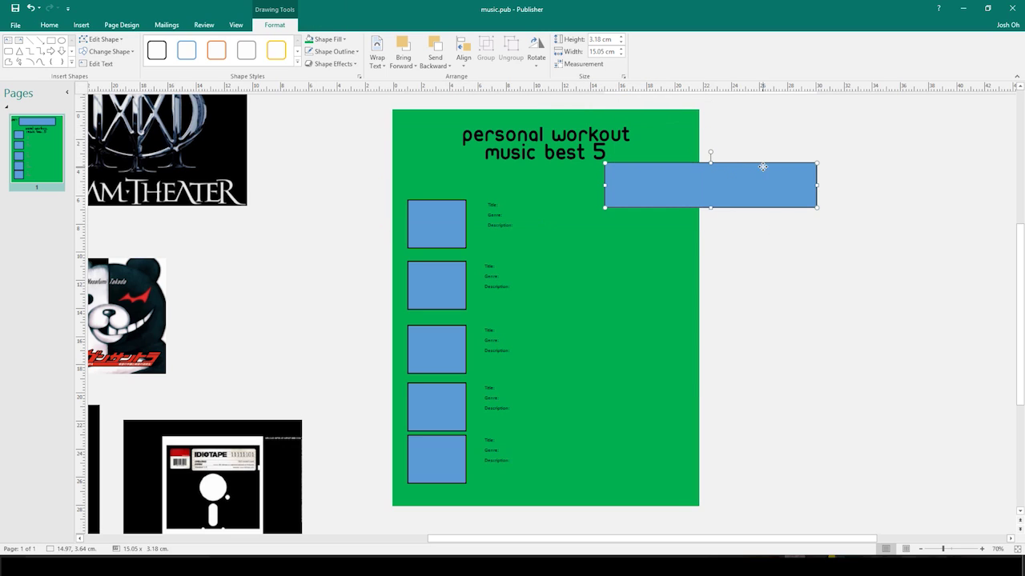
drag(762, 168, 731, 148)
right_click(732, 148)
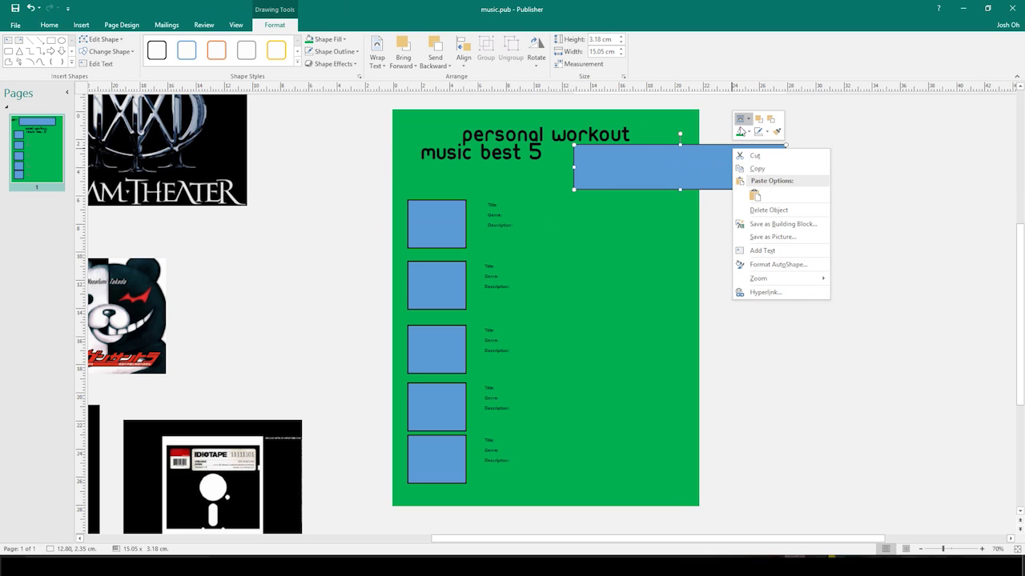
click(741, 118)
click(757, 184)
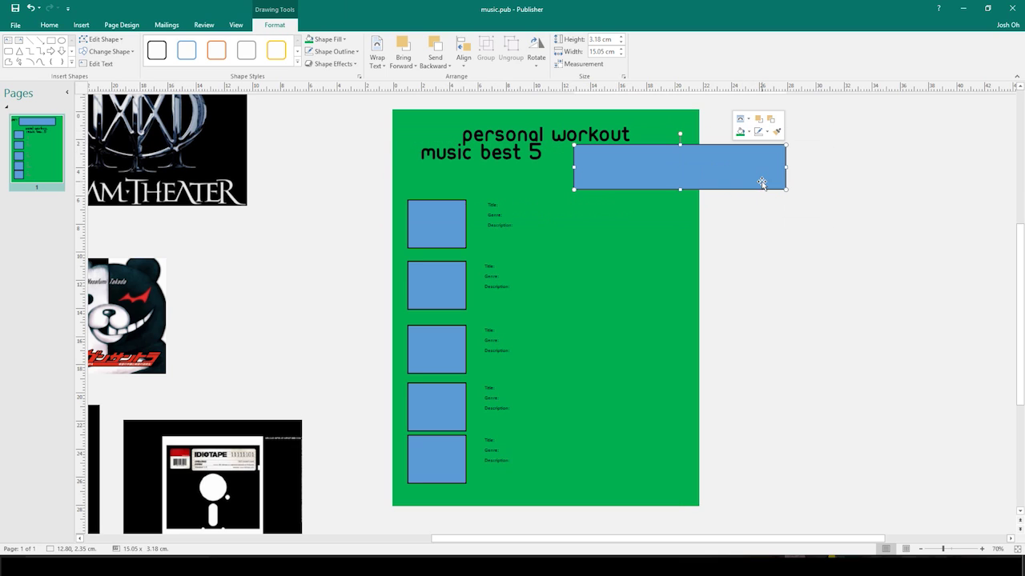
click(740, 119)
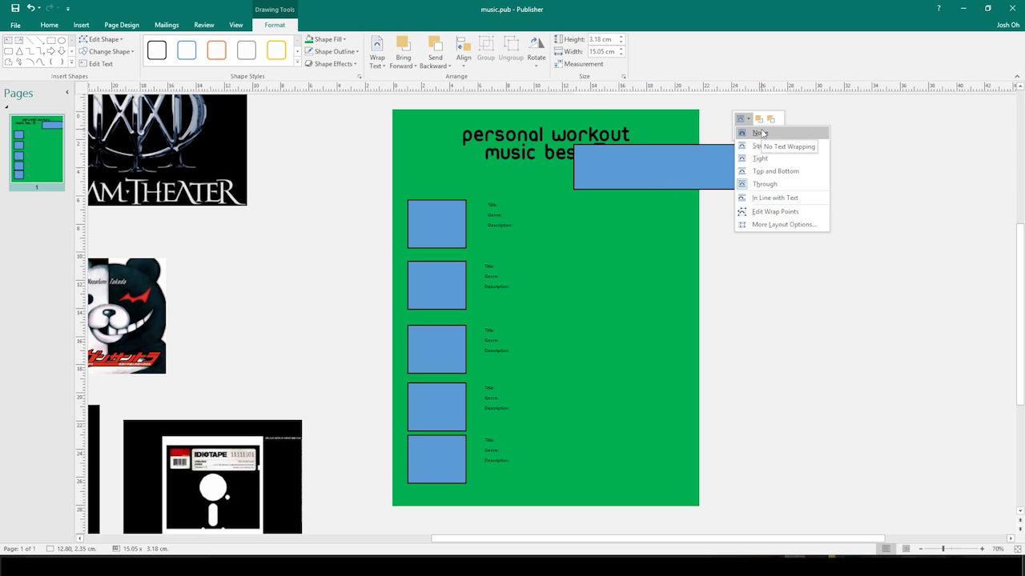
click(760, 134)
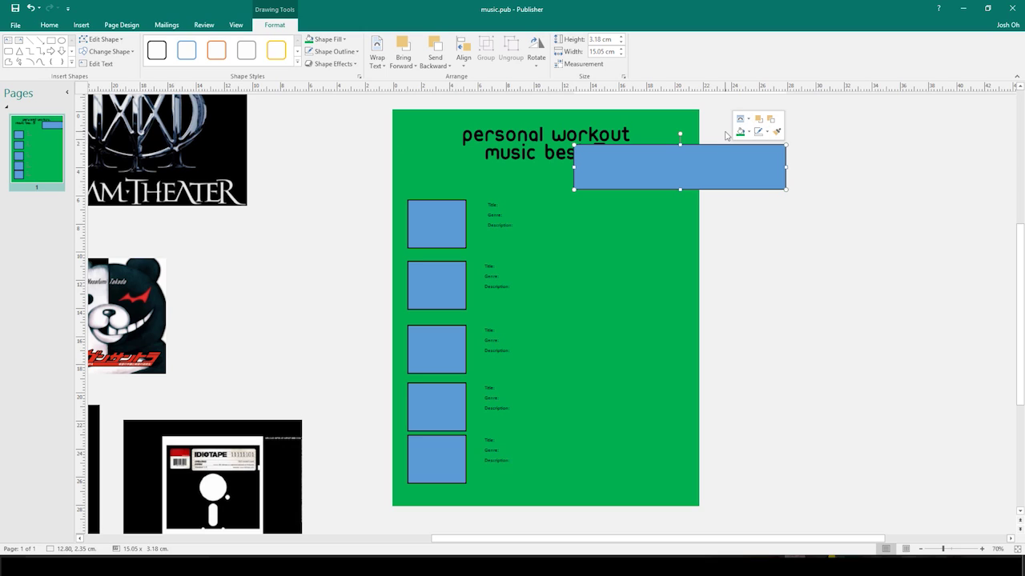
Move the blue rectangle over the title, about 0.8 cm from the page's top edge, and send it backward behind the text.
drag(748, 147, 677, 133)
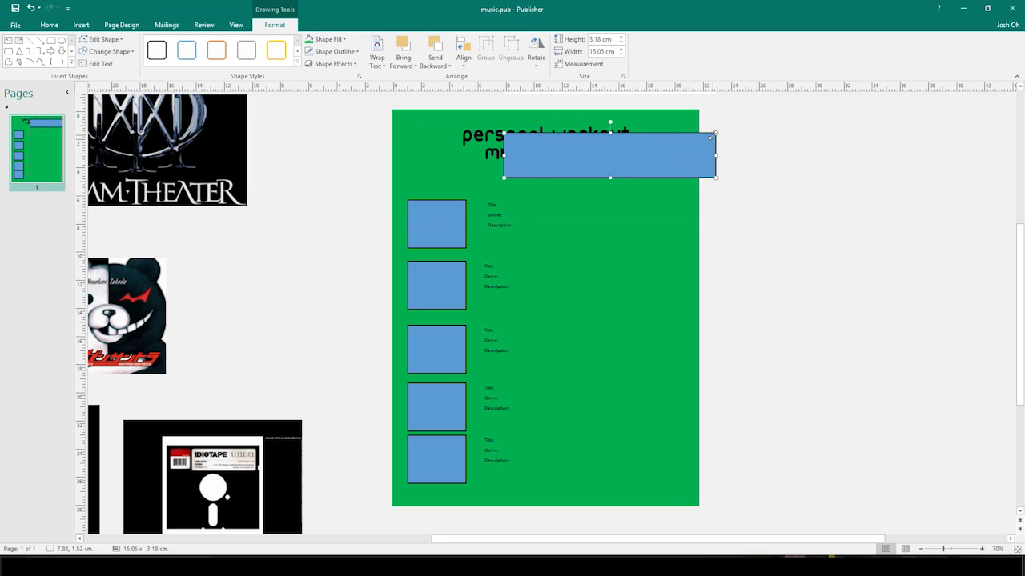
drag(708, 132, 664, 121)
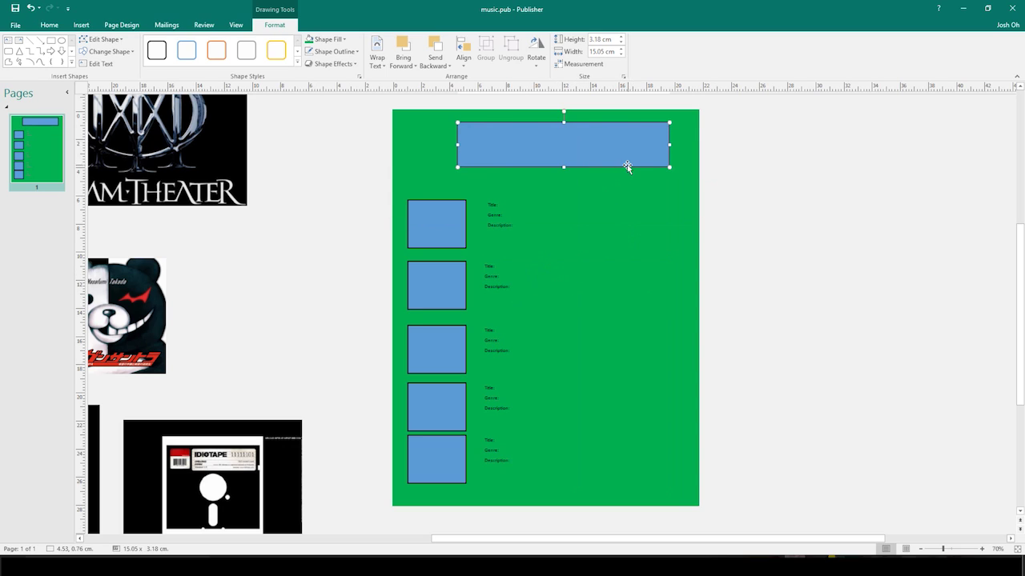
drag(635, 166, 624, 165)
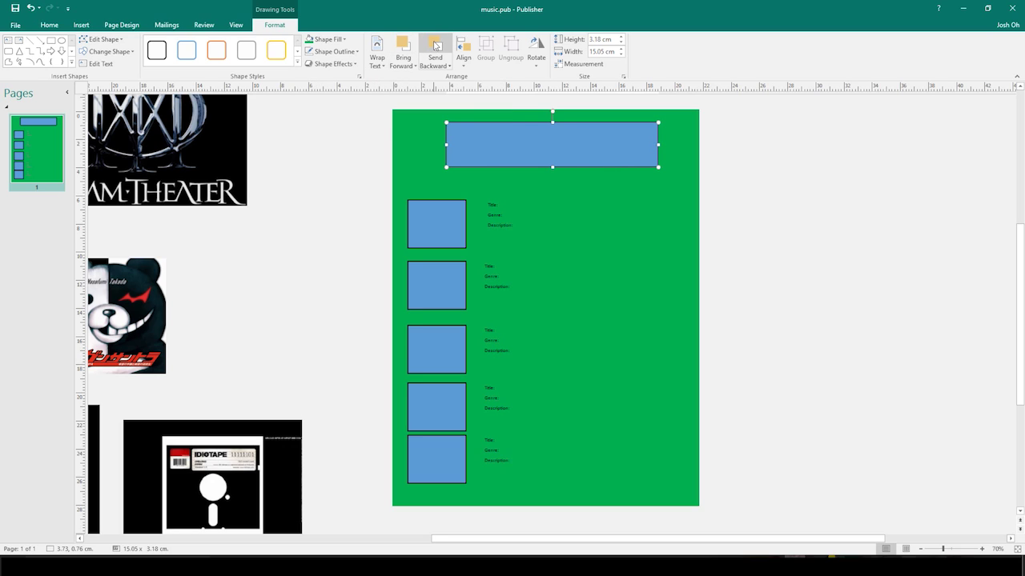
click(435, 45)
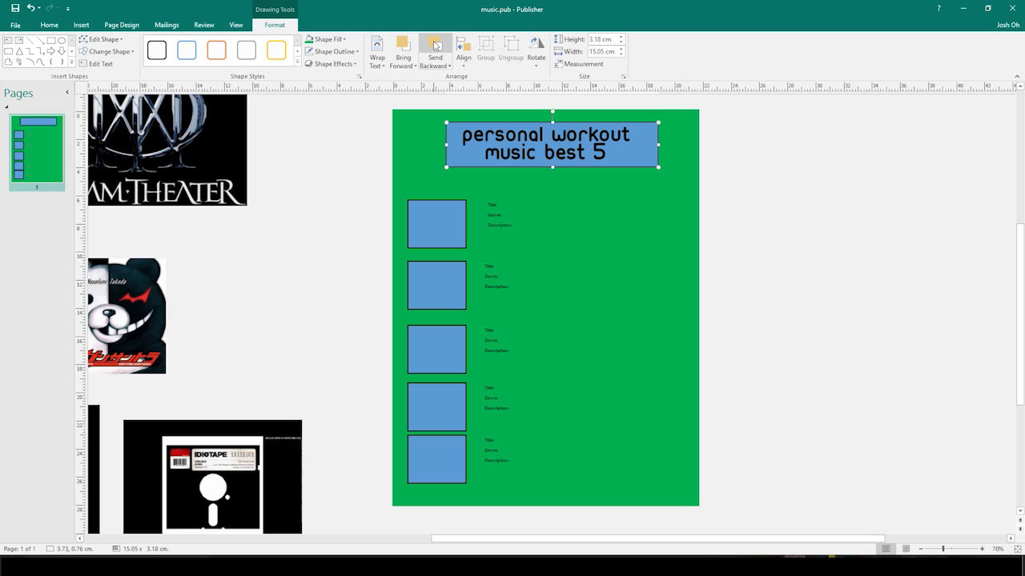
Remove the outline of the blue rectangle behind the title.
click(334, 51)
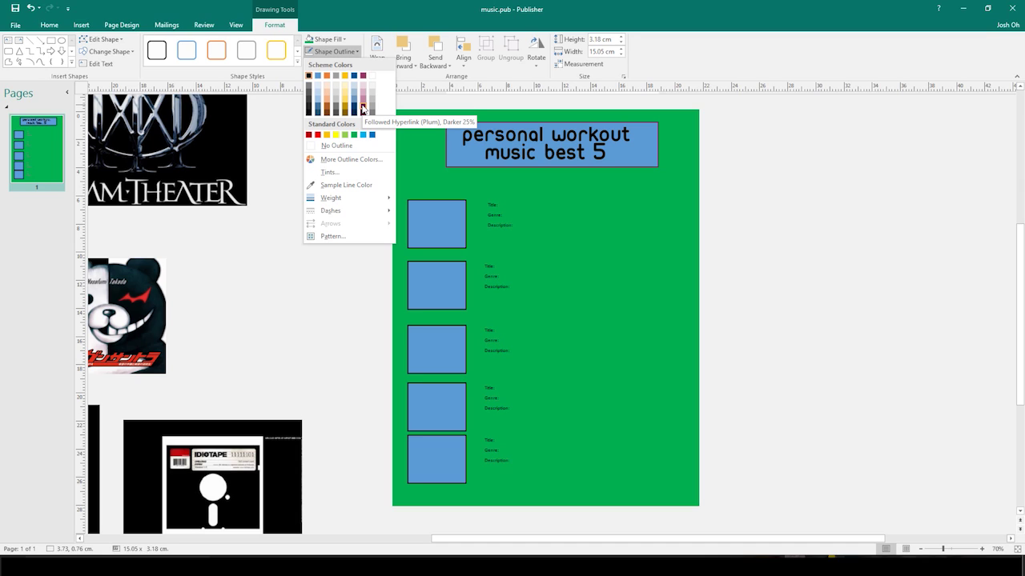
click(337, 152)
scroll(466, 171, up, 6)
click(456, 197)
scroll(455, 197, up, 3)
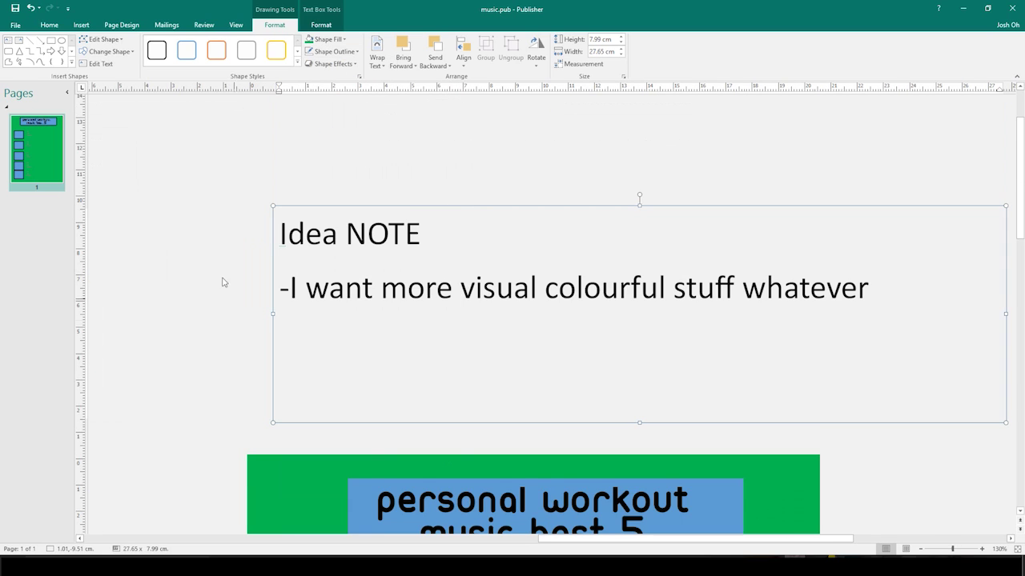
scroll(267, 301, down, 1)
scroll(240, 304, down, 2)
click(221, 309)
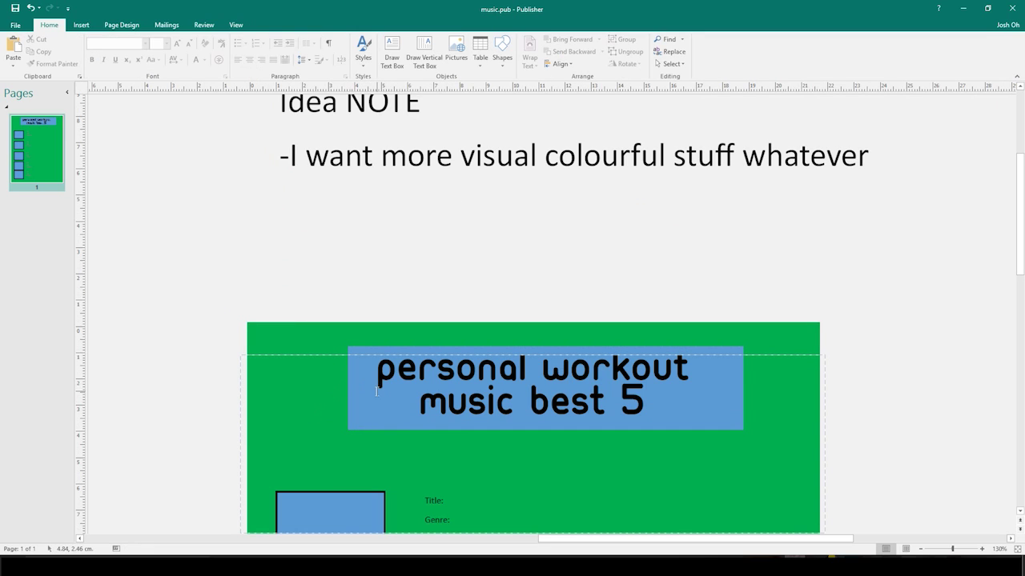
Shrink the title text box to about 20 by 2.8 cm and nudge it right until the title is centred on its rectangle.
scroll(430, 392, down, 5)
click(625, 369)
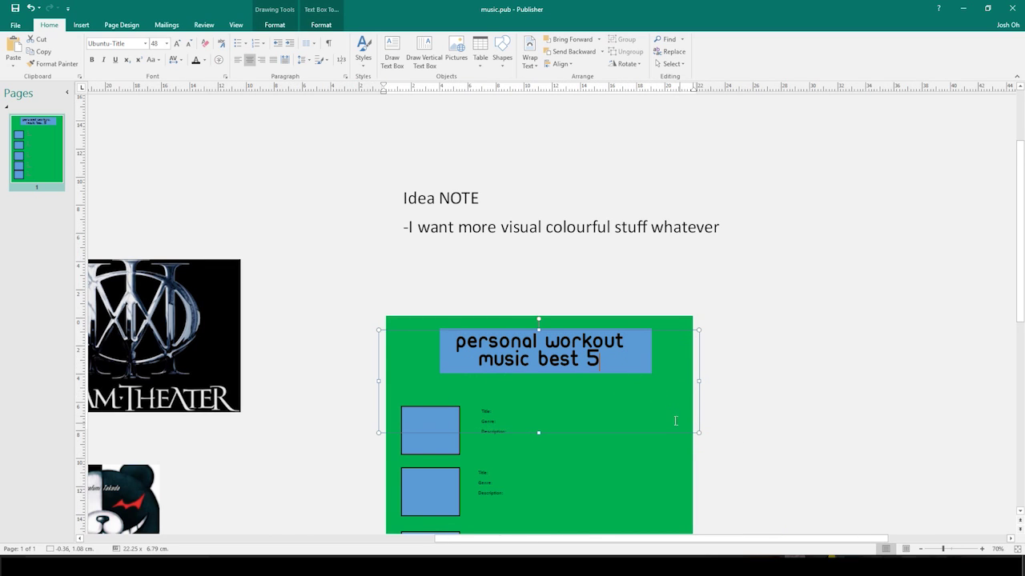
drag(698, 433, 666, 377)
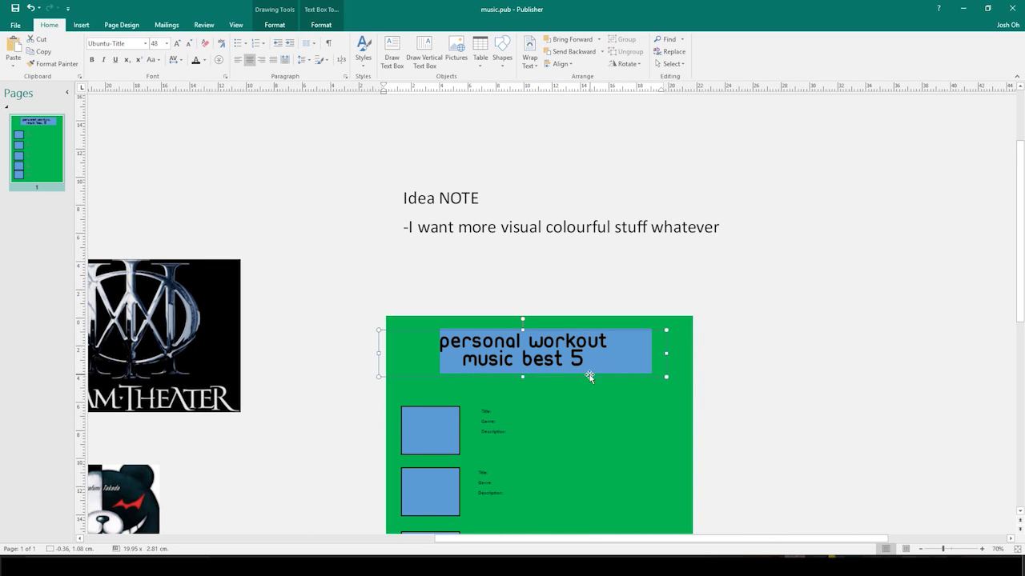
scroll(558, 309, down, 1)
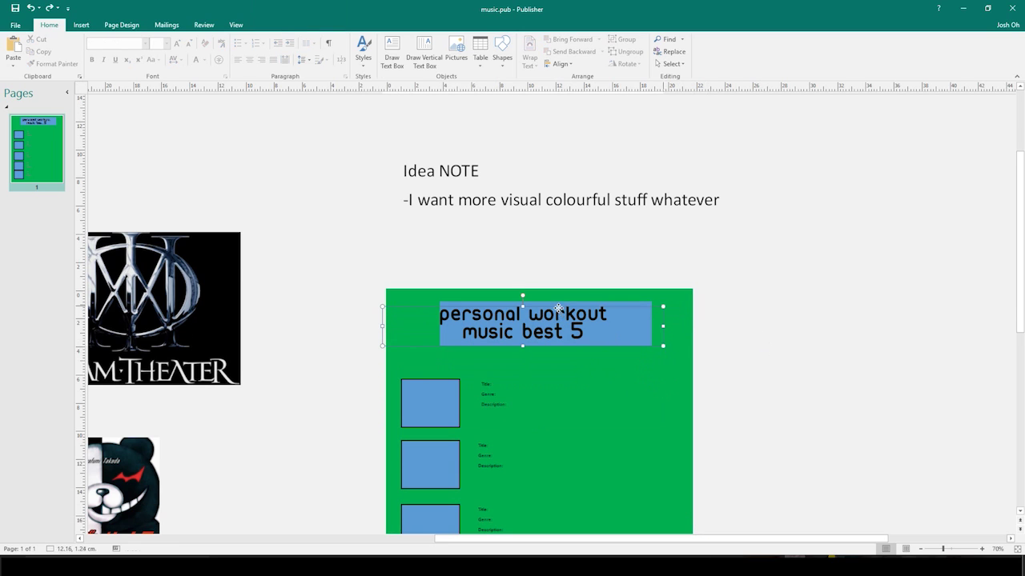
click(558, 309)
key(Right)
key(Right)
key(Right)
key(Right)
Fill the rectangle behind the title with the scheme colour Accent 4 (RGB 255, 192, 0), Lighter 80%.
click(629, 305)
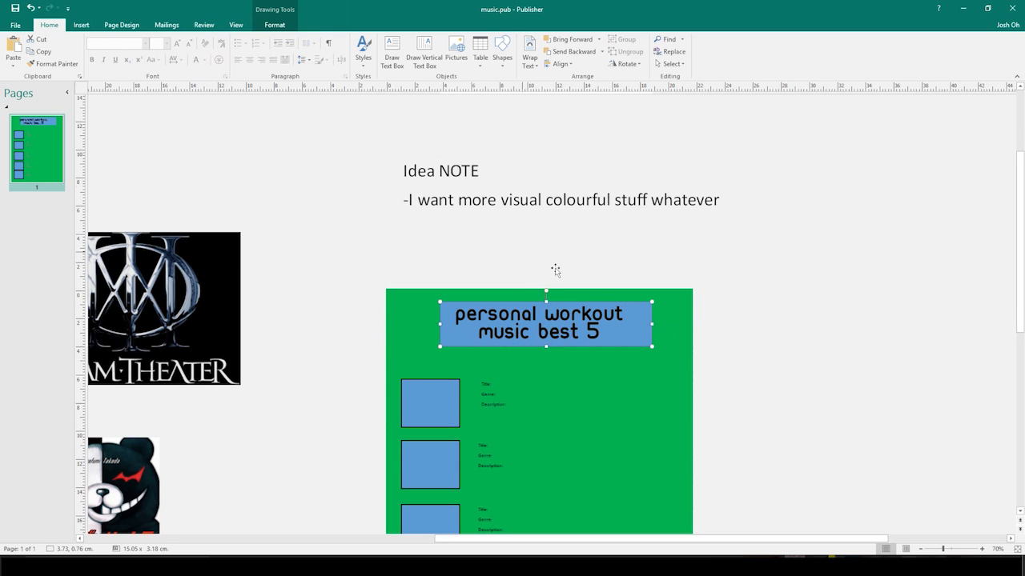
click(275, 25)
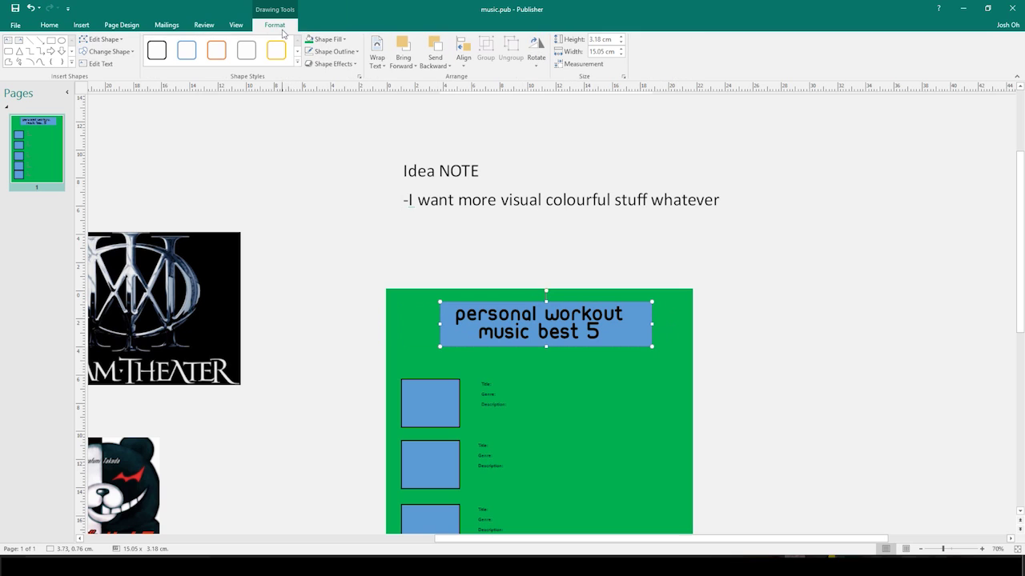
click(331, 44)
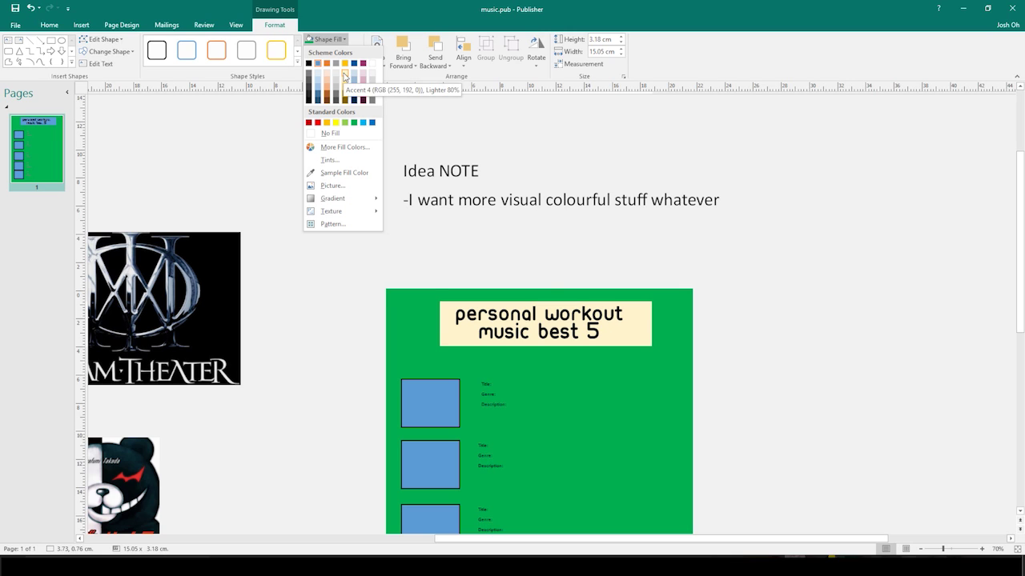
click(345, 76)
scroll(641, 240, down, 2)
click(773, 290)
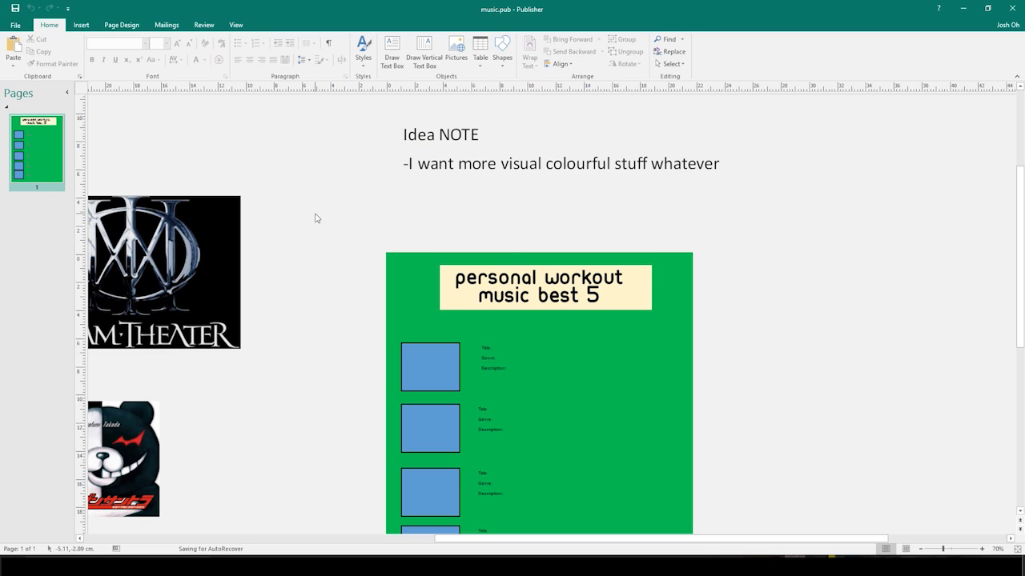
click(638, 269)
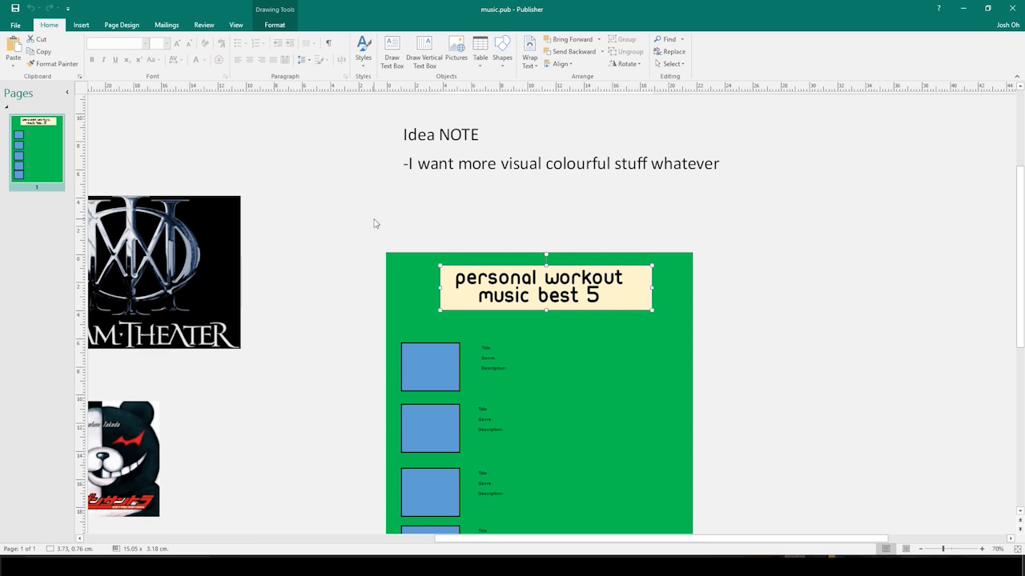
click(328, 221)
Draw a second rectangle about 5.4 by 2.8 cm overlapping the left end of the title banner.
click(81, 25)
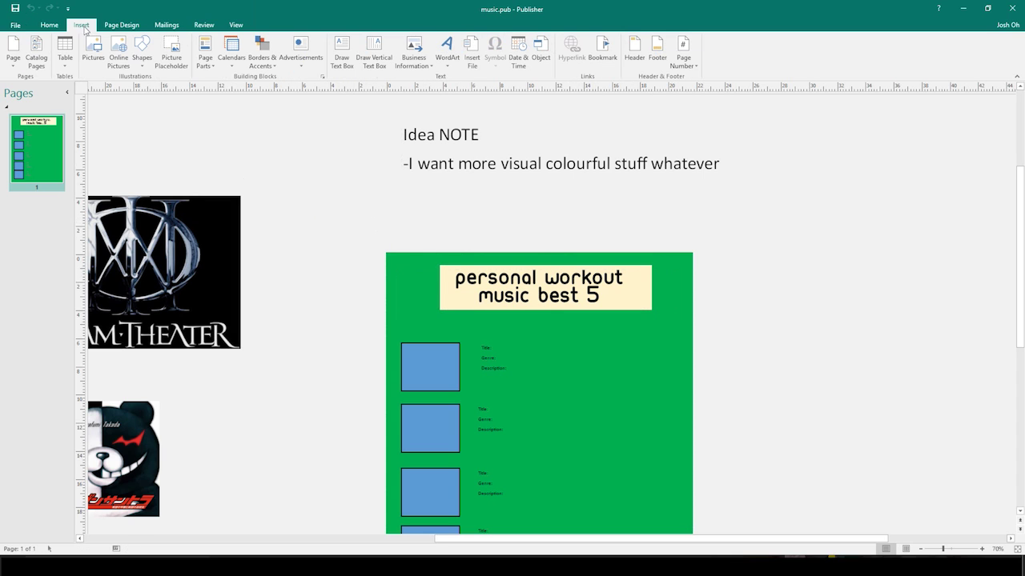
click(142, 58)
click(175, 90)
mouse_move(373, 280)
mouse_down()
mouse_move(443, 324)
mouse_move(450, 319)
mouse_up()
Set the text wrapping of the new small rectangle to None.
right_click(429, 313)
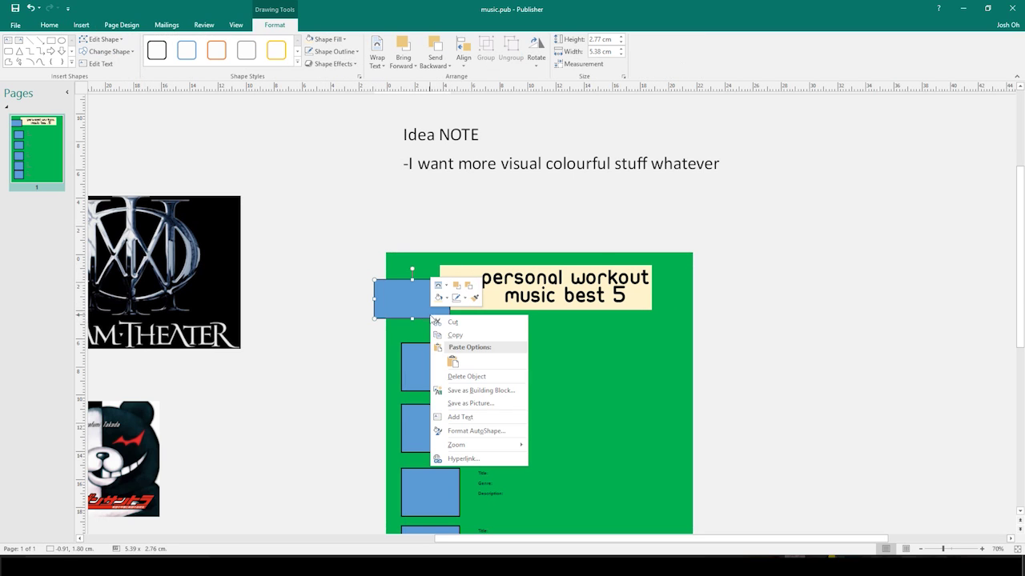
click(446, 287)
click(471, 298)
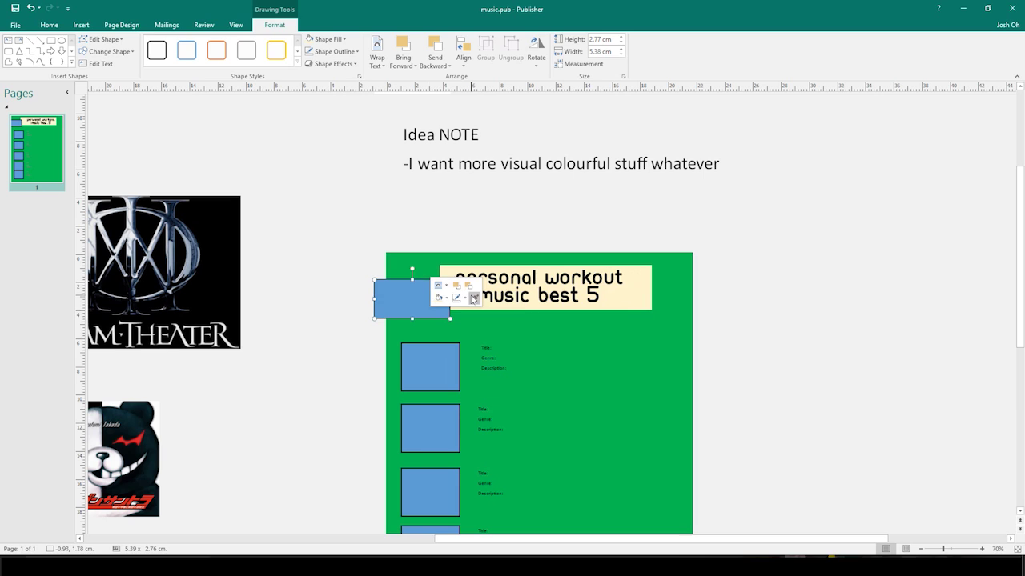
click(356, 289)
Move the small rectangle right to about 0.5 cm from the page's left edge and send it backward behind the title banner.
click(413, 311)
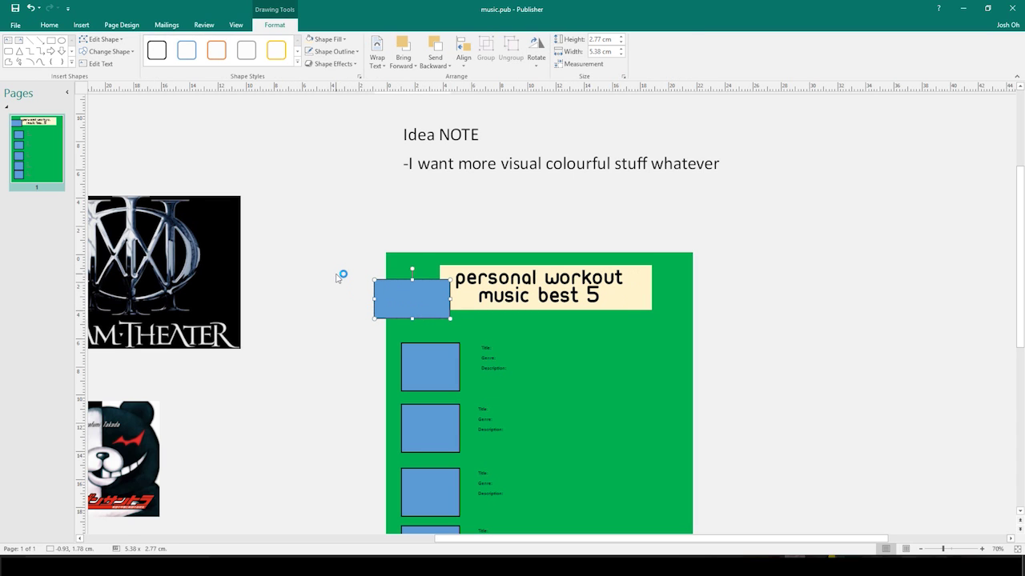
drag(419, 301, 440, 303)
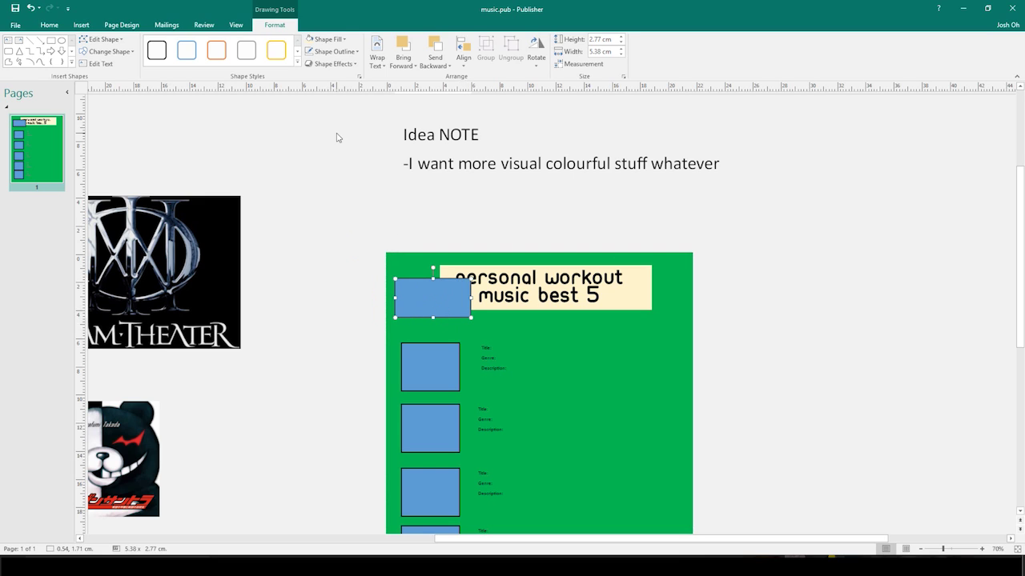
click(432, 50)
click(355, 199)
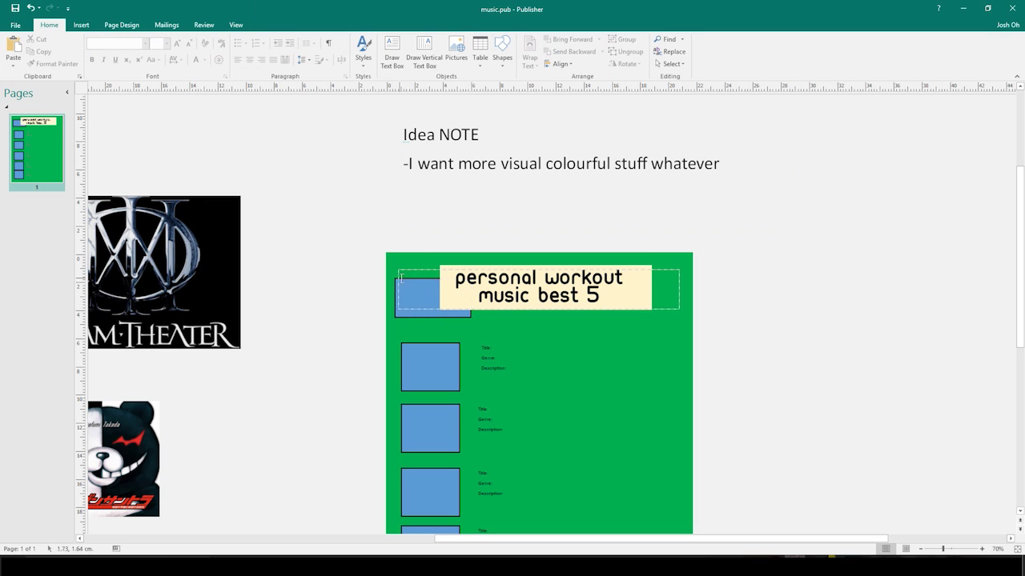
click(410, 315)
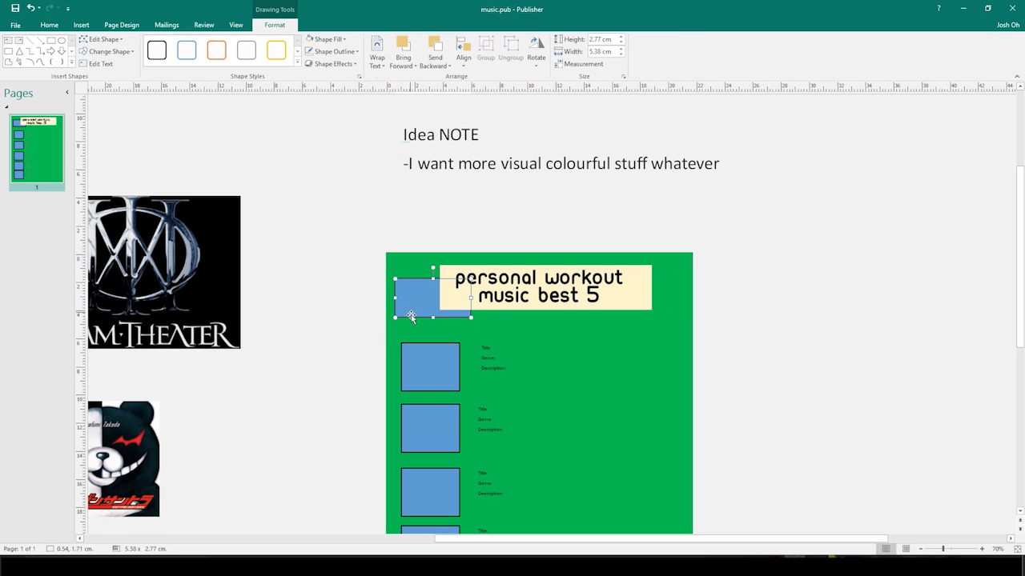
Copy the title banner's formatting onto the small blue rectangle with Format Painter.
click(456, 267)
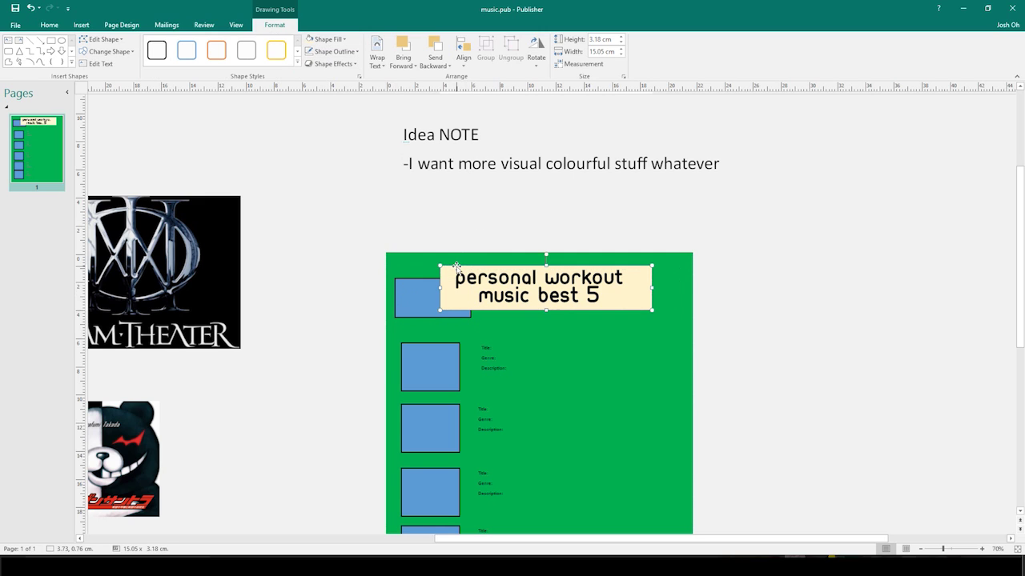
click(53, 28)
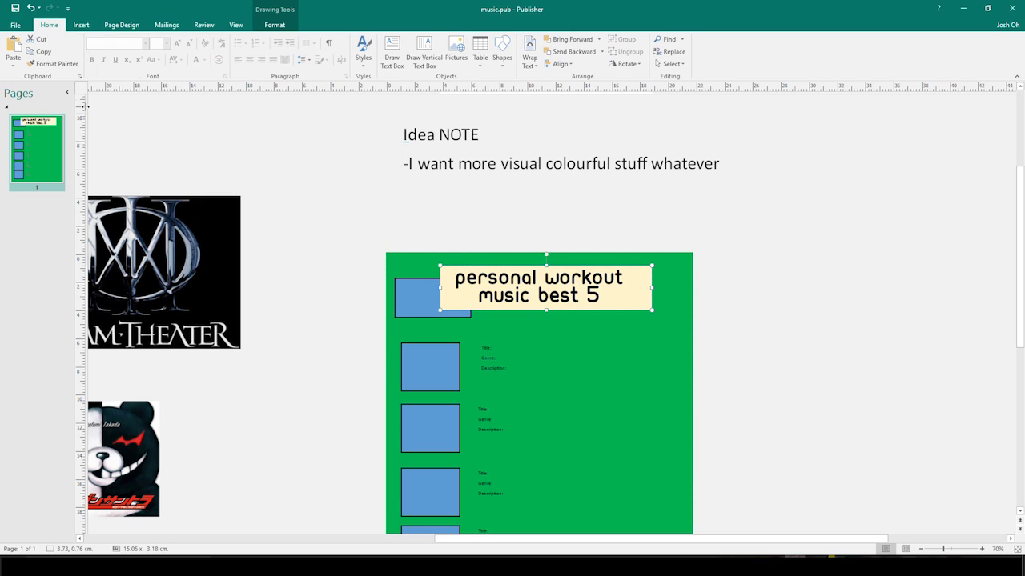
click(68, 67)
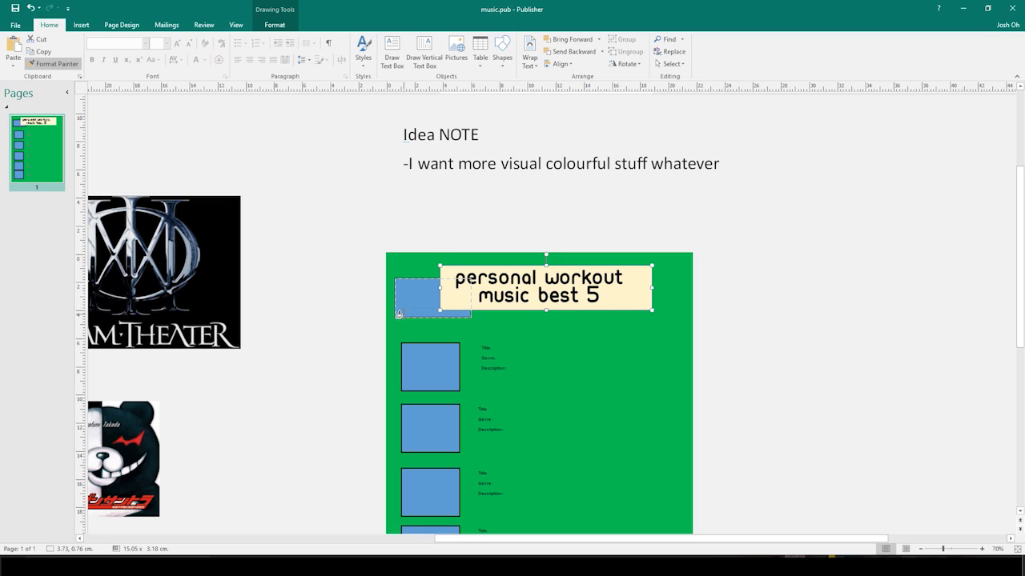
click(399, 314)
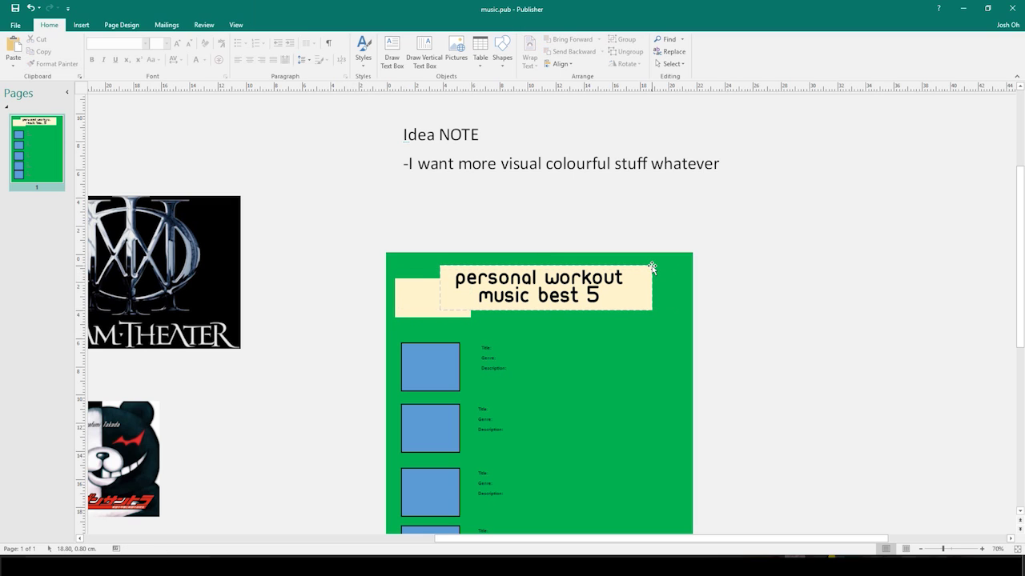
click(398, 315)
click(710, 211)
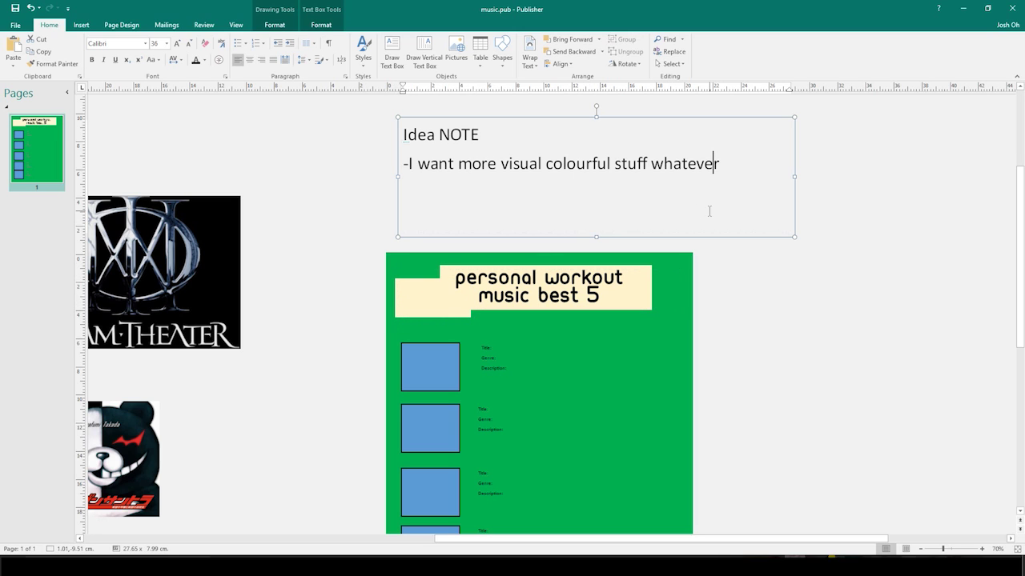
Fill the small rectangle at the title banner's left end with Accent 4, Lighter 60%.
click(753, 286)
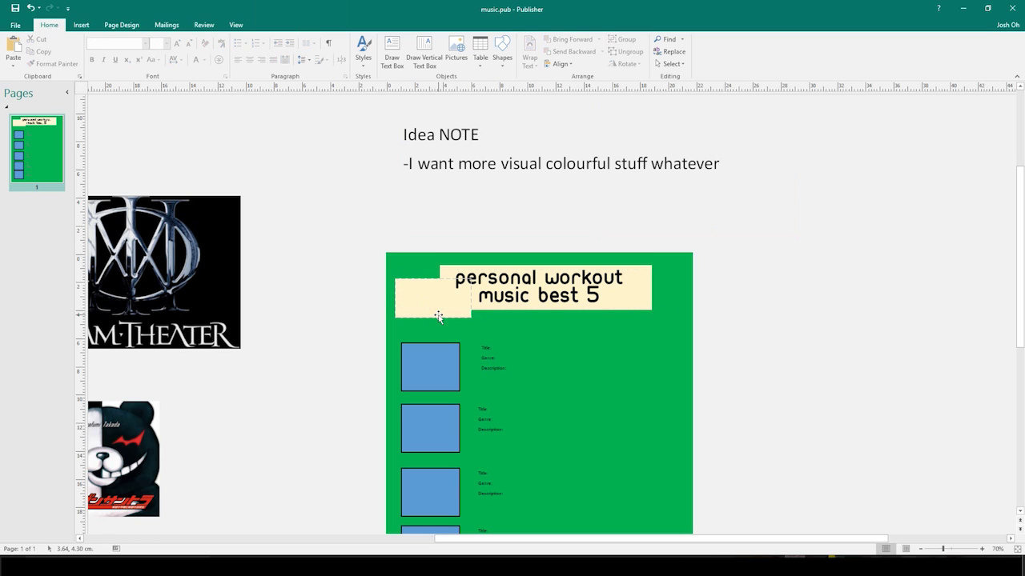
click(438, 316)
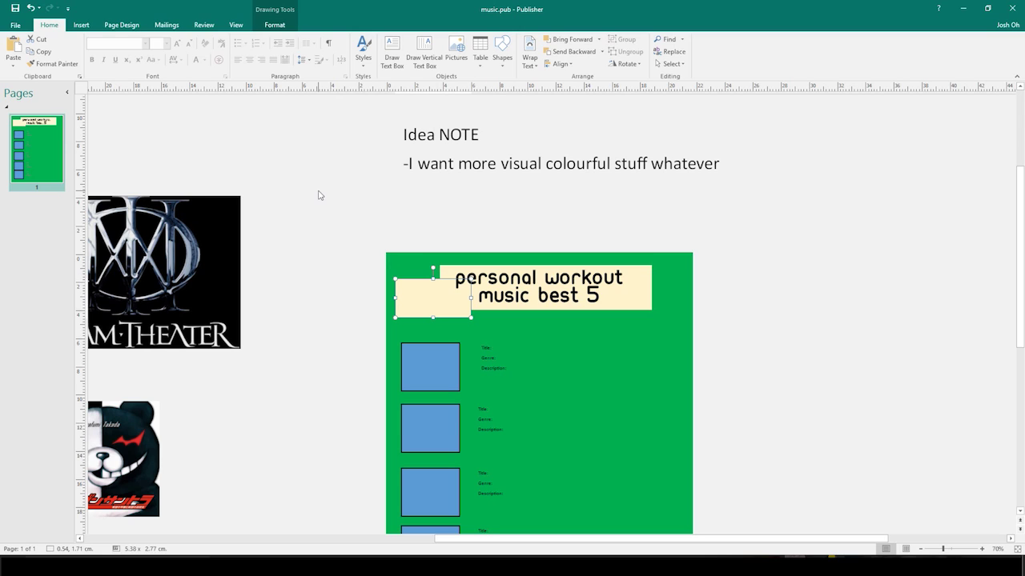
click(275, 25)
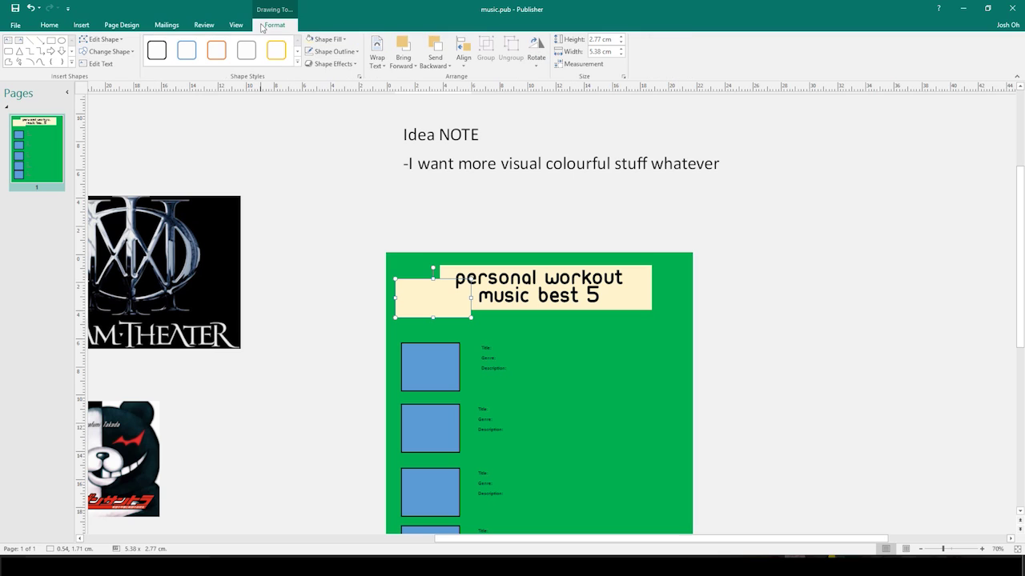
click(324, 38)
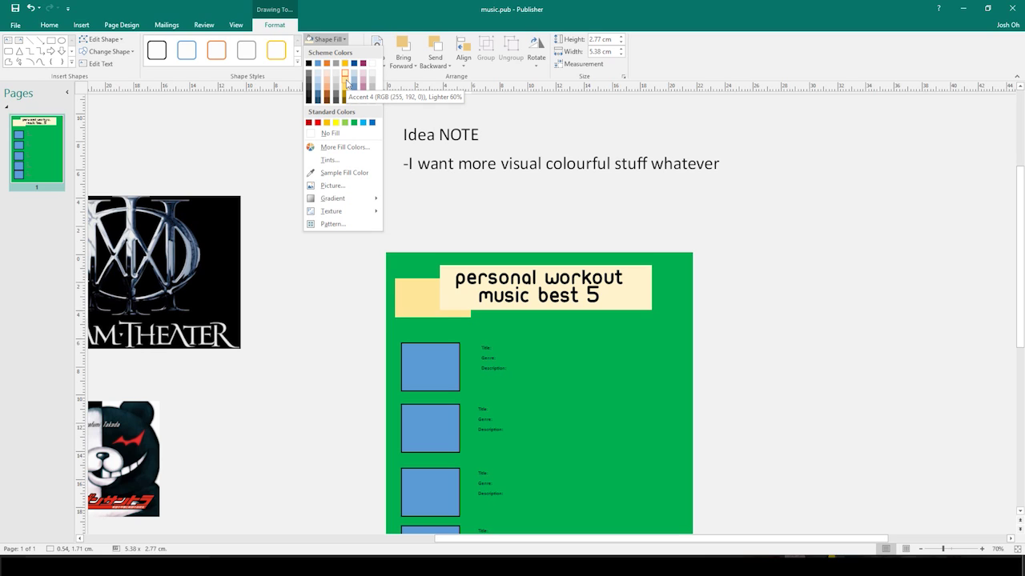
click(346, 83)
click(723, 236)
click(763, 287)
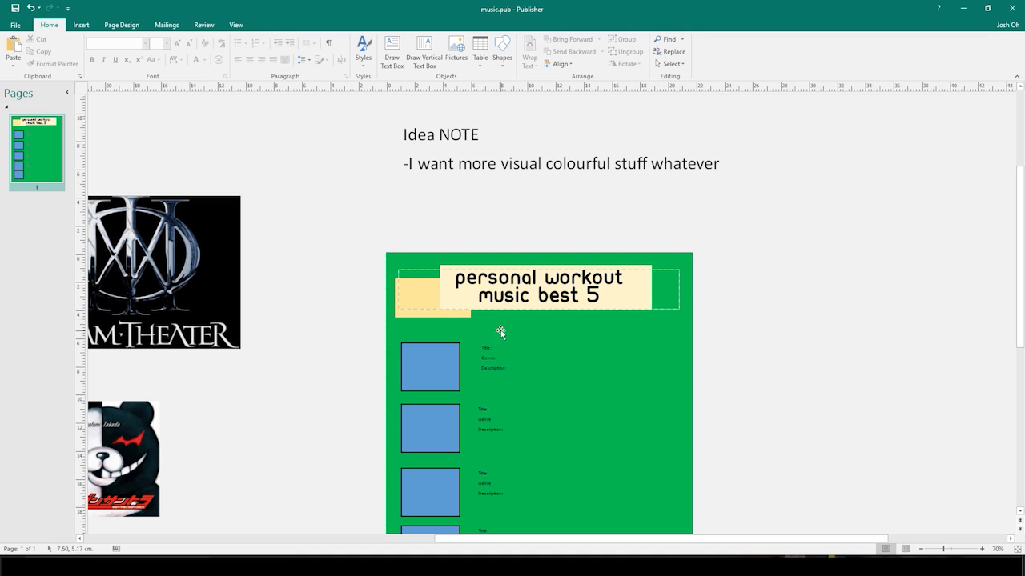
Duplicate the small rectangle to the title banner's right end, about 15.8 cm from the page's left edge, and send the copy backward behind the banner.
click(400, 314)
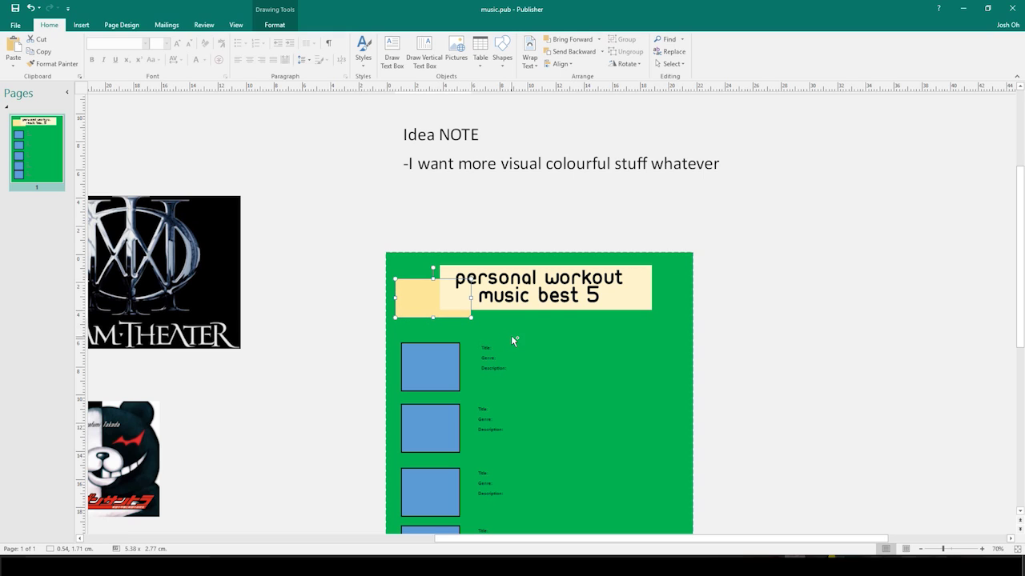
drag(464, 319, 673, 312)
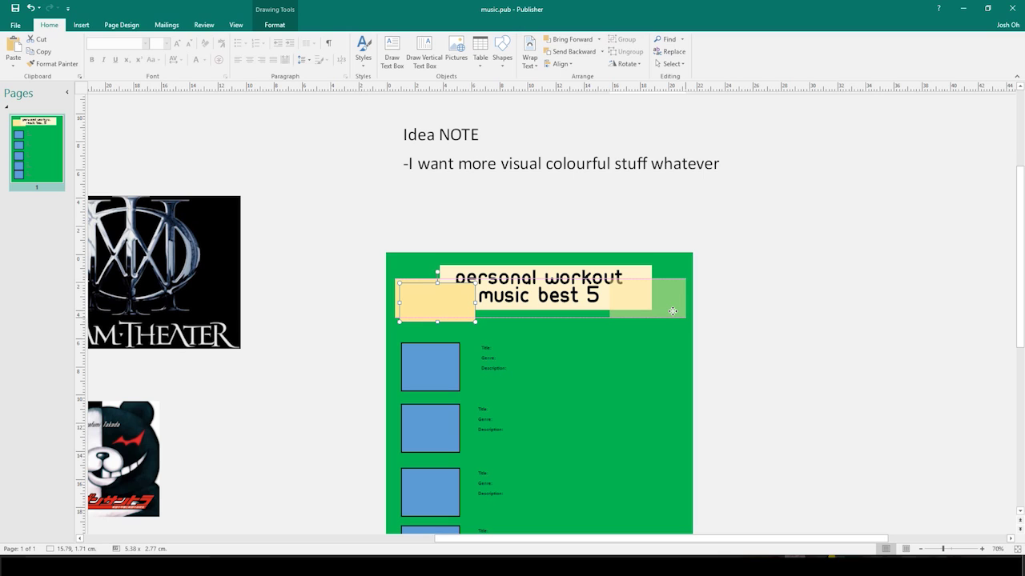
drag(673, 311, 673, 311)
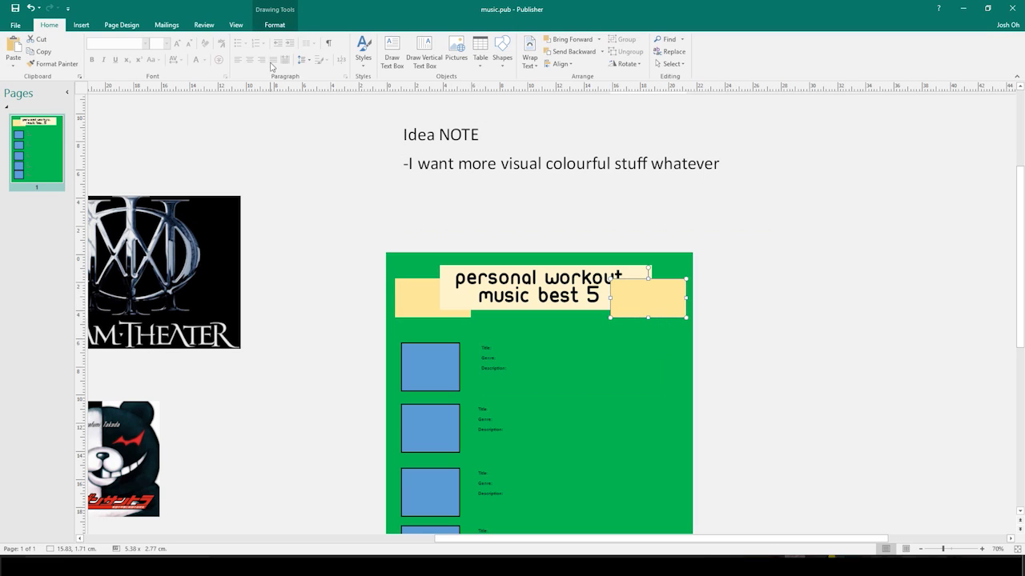
click(275, 25)
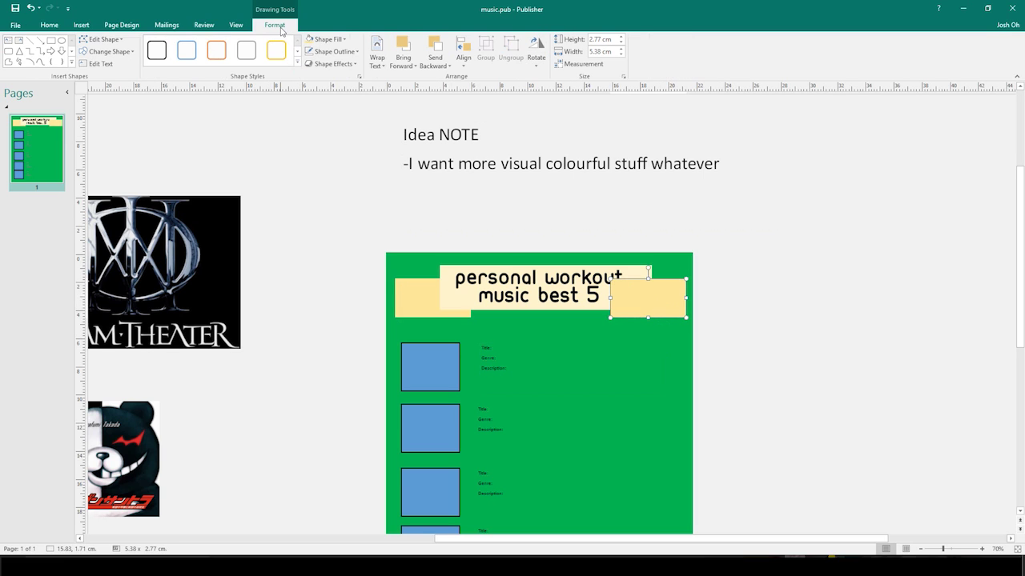
click(444, 50)
click(752, 165)
click(804, 296)
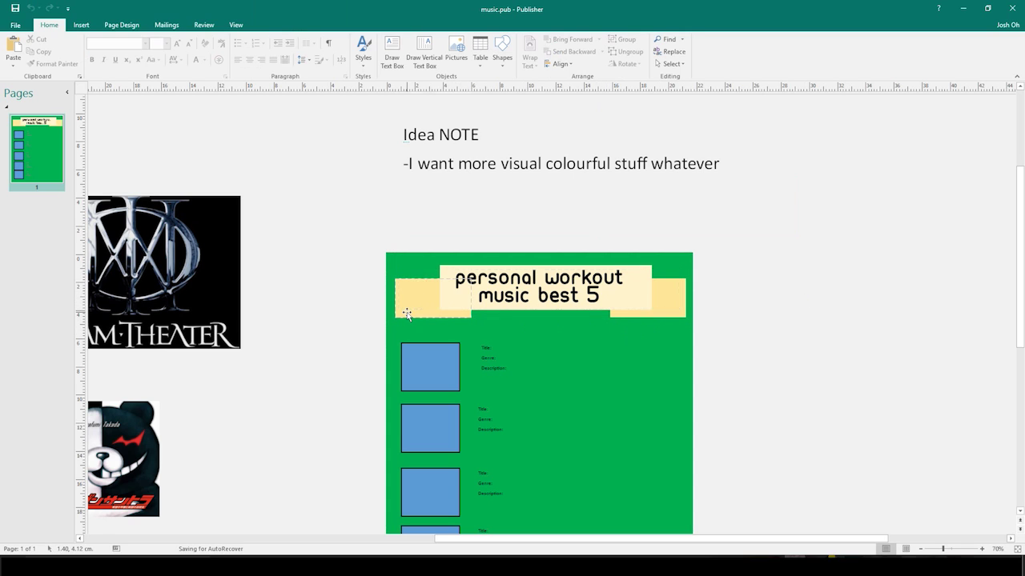
Draw a triangle about 2.9 by 2 cm beside the page's left edge and rotate it 90° clockwise to point right.
click(401, 285)
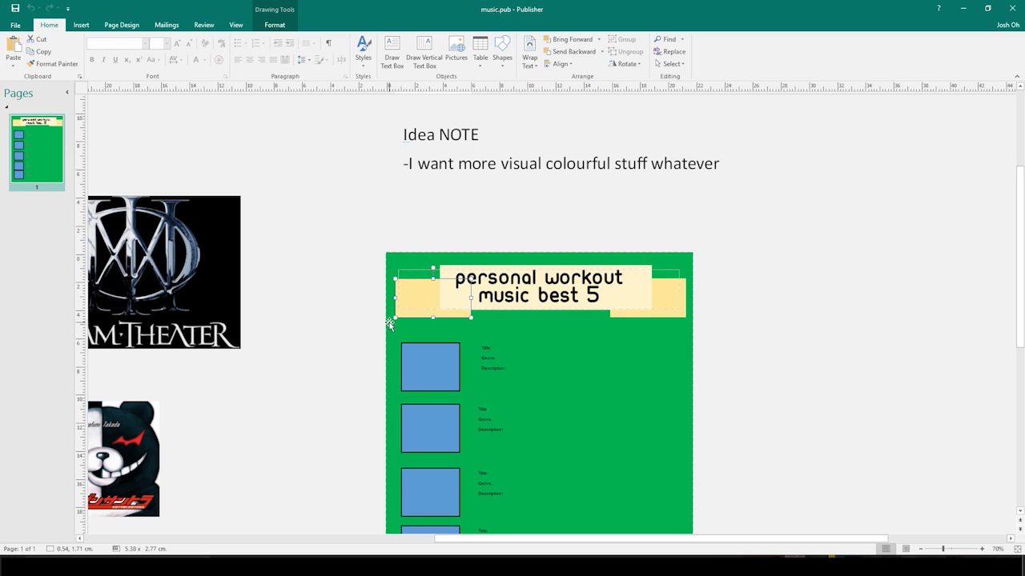
click(338, 290)
ctrl+scroll(478, 360, up, 4)
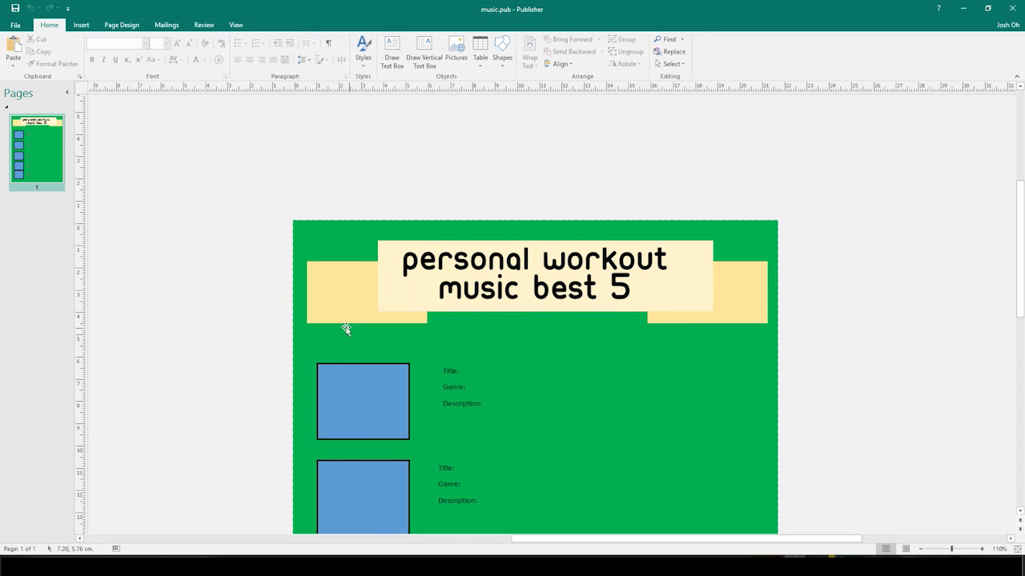
click(87, 27)
click(142, 52)
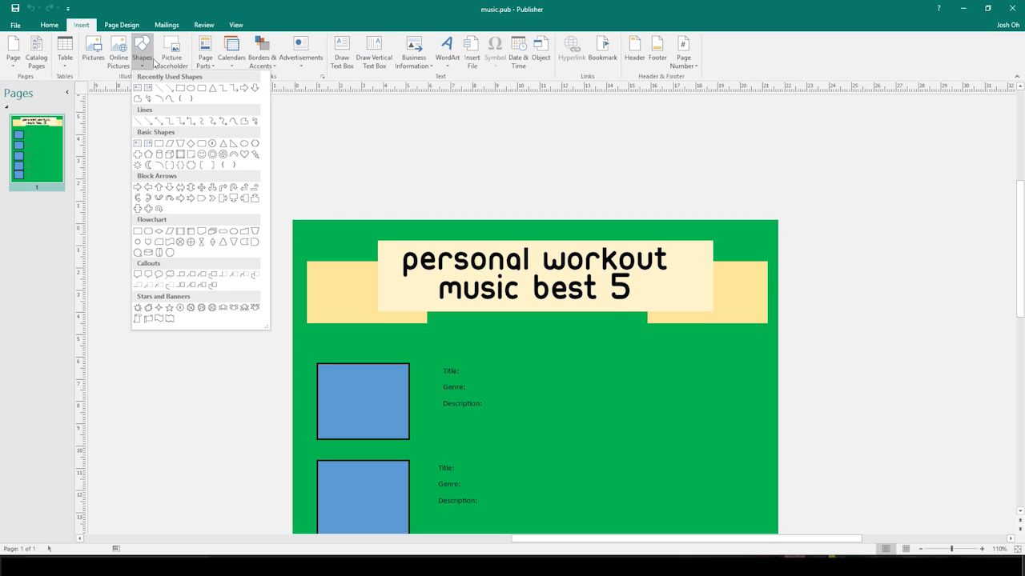
click(212, 88)
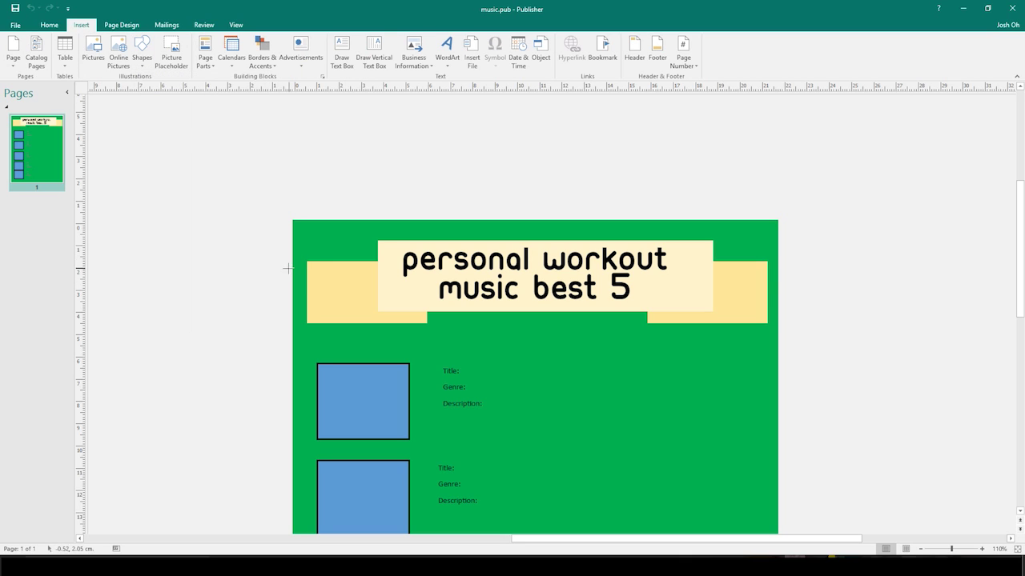
drag(223, 259, 288, 302)
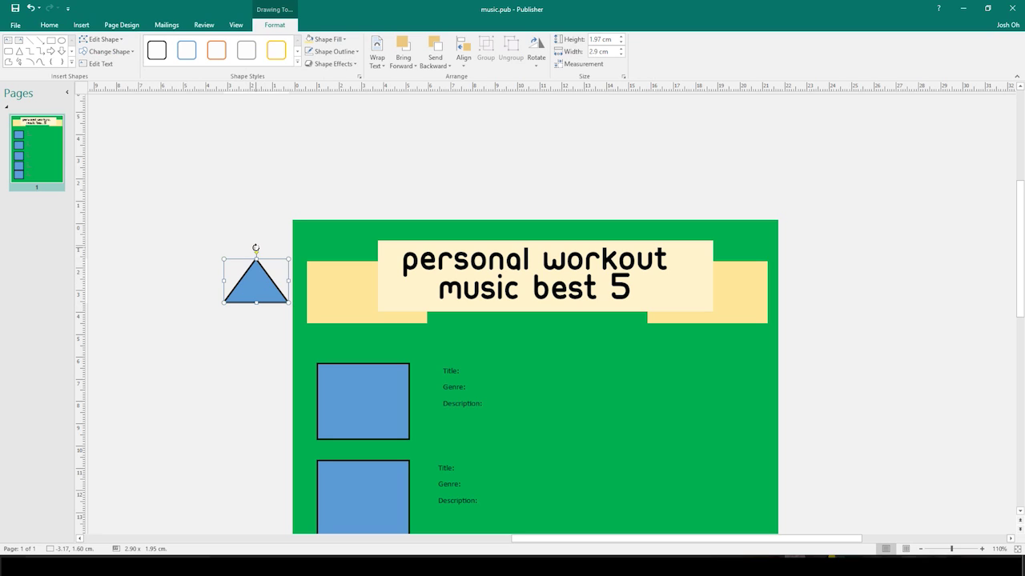
drag(255, 248, 277, 281)
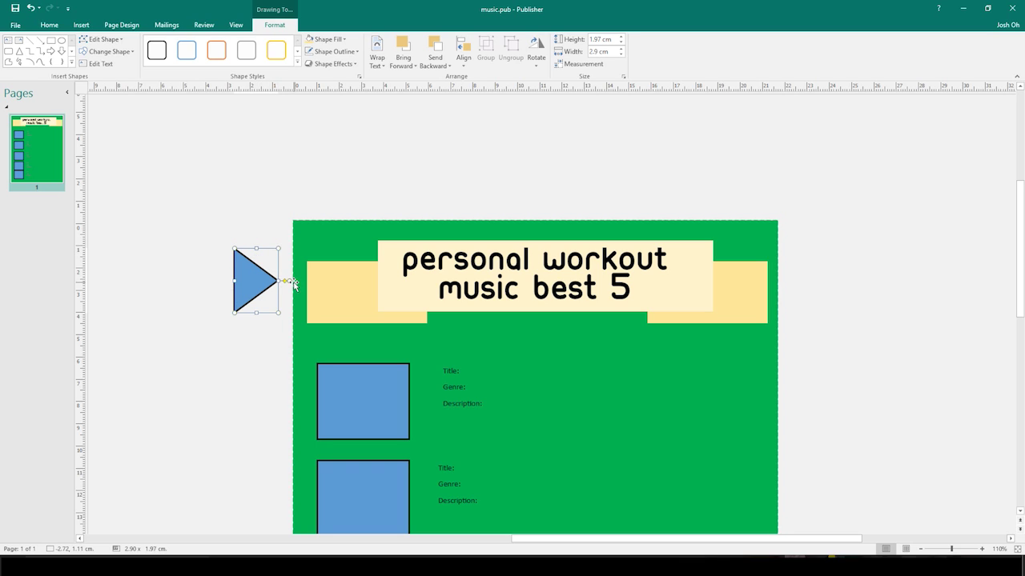
drag(288, 281, 275, 245)
drag(247, 236, 276, 277)
click(213, 329)
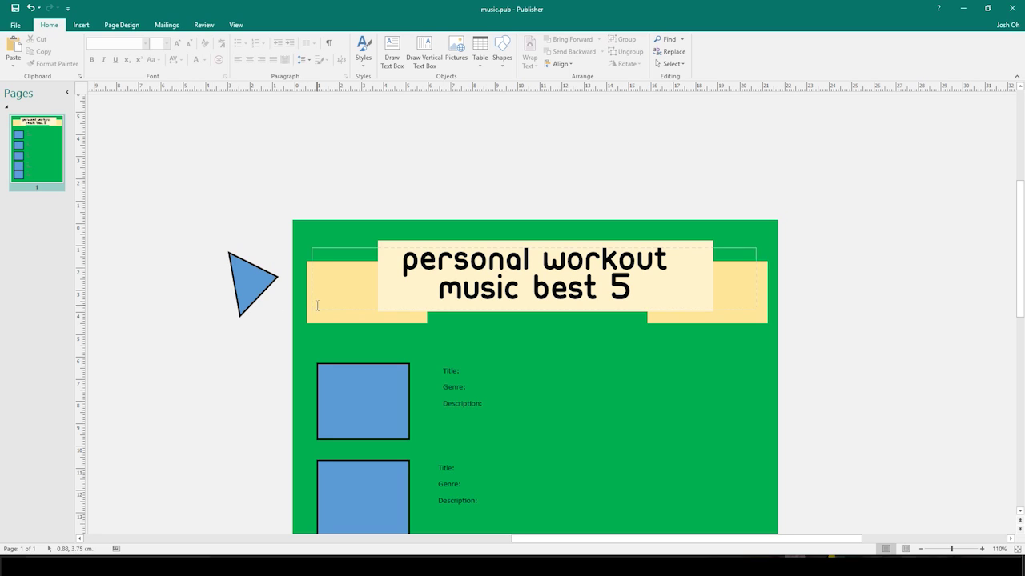
key(ctrl+z)
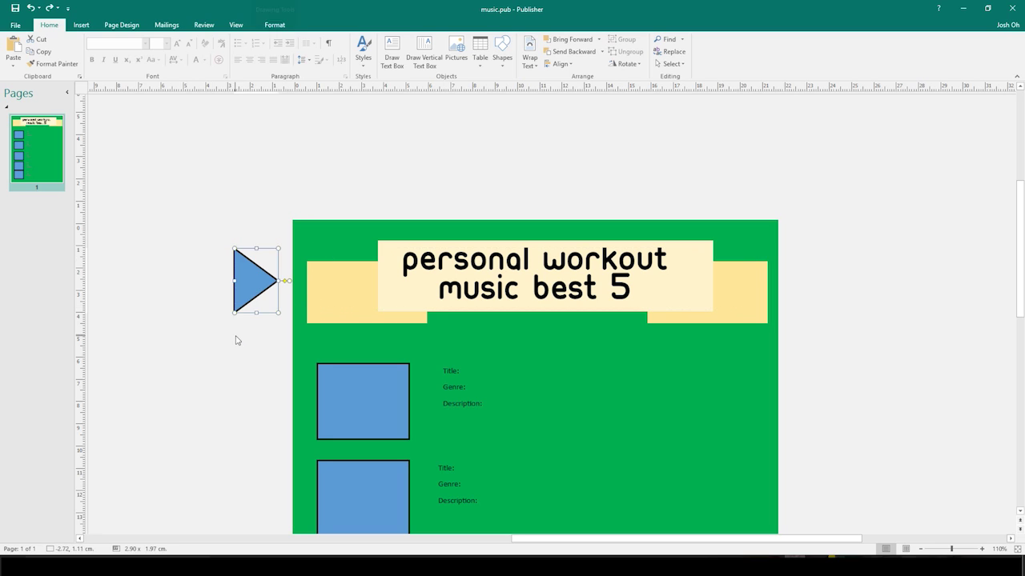
Move the blue triangle onto the outer end of the left ribbon rectangle and set its text wrapping to None.
click(246, 304)
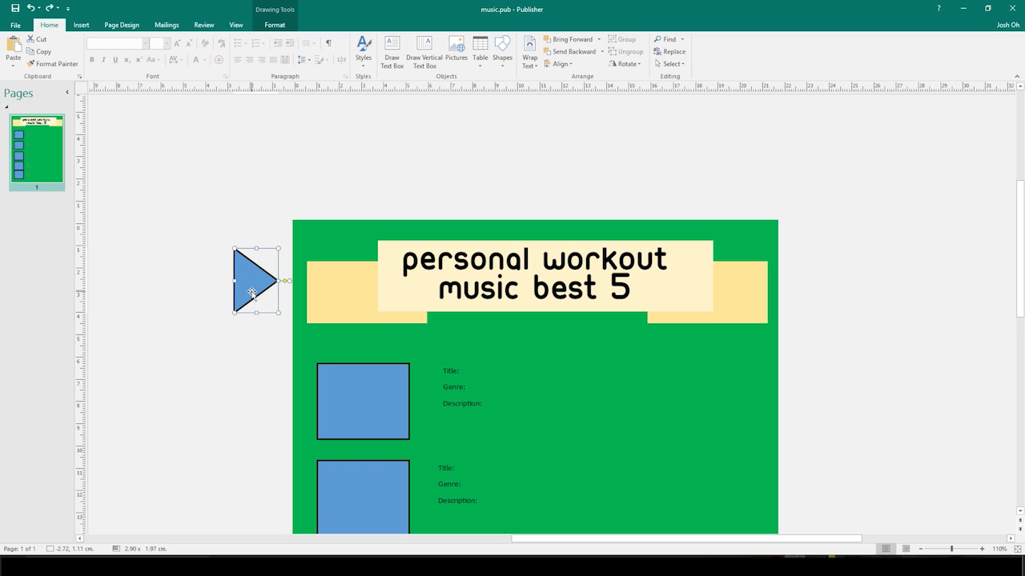
drag(246, 304, 326, 305)
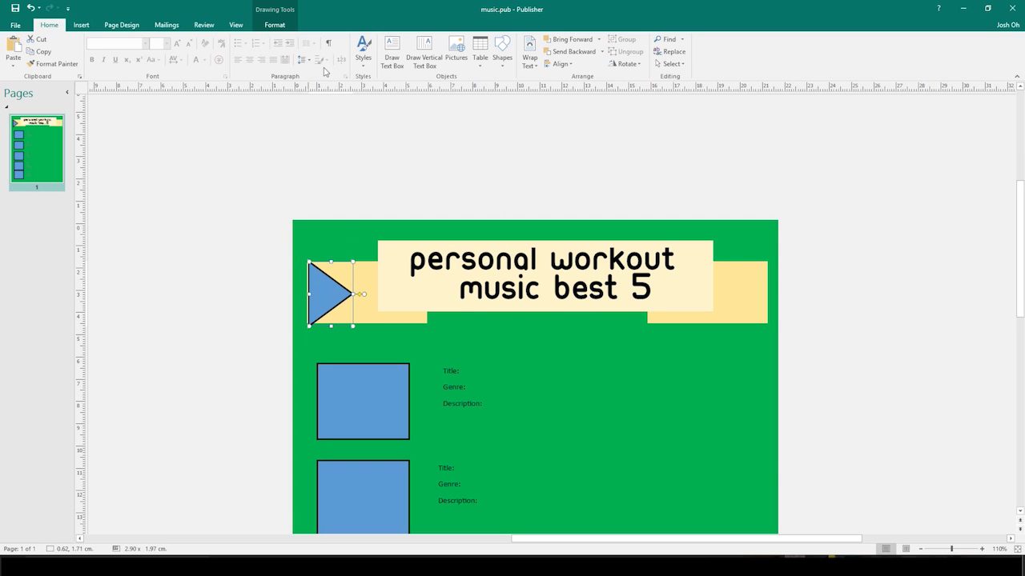
click(275, 25)
click(376, 61)
click(390, 78)
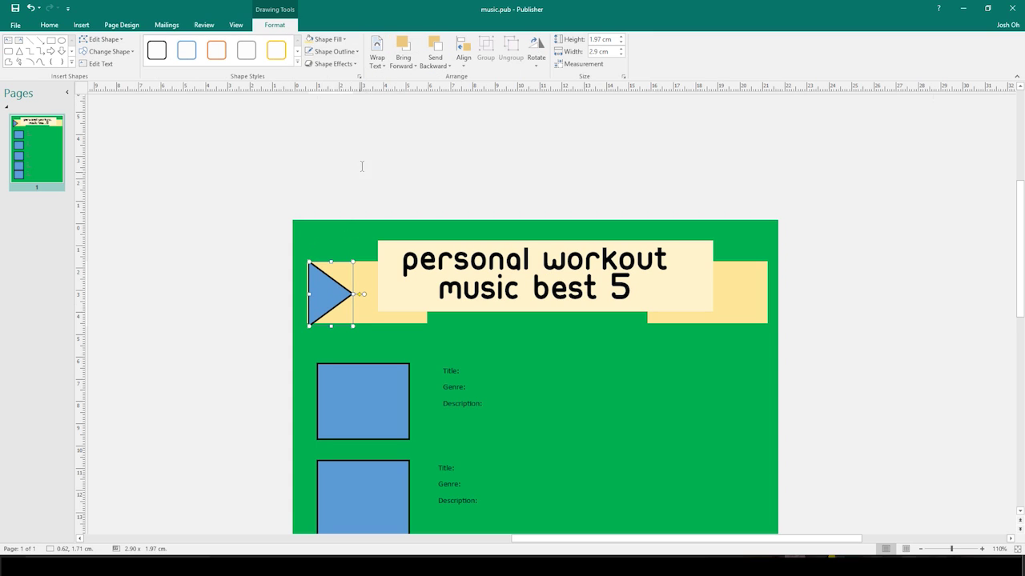
Remove the triangle's outline and align it flush with the left ribbon rectangle's outer edge, at about 0.54, 1.63 cm.
right_click(337, 301)
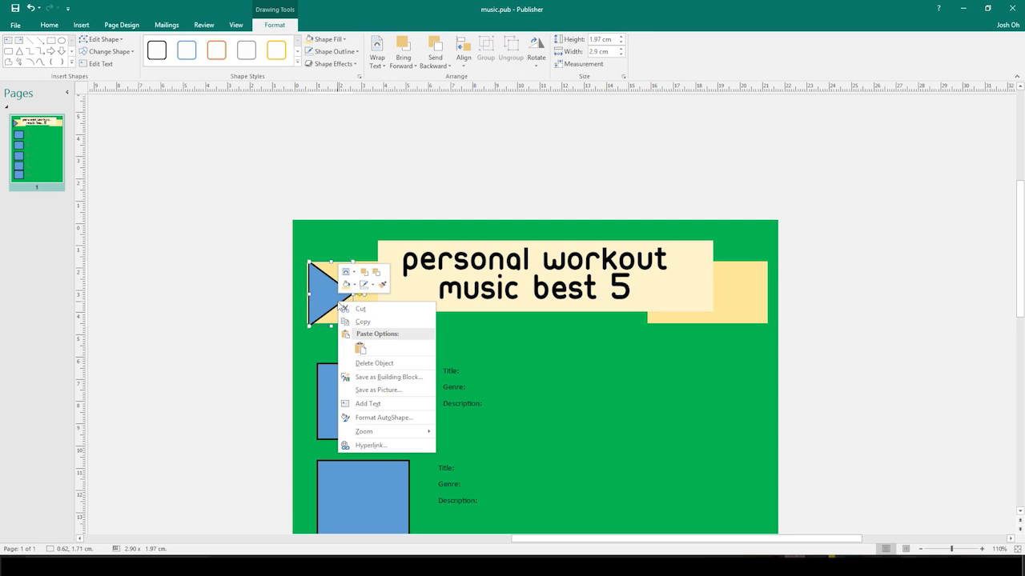
click(353, 16)
click(348, 52)
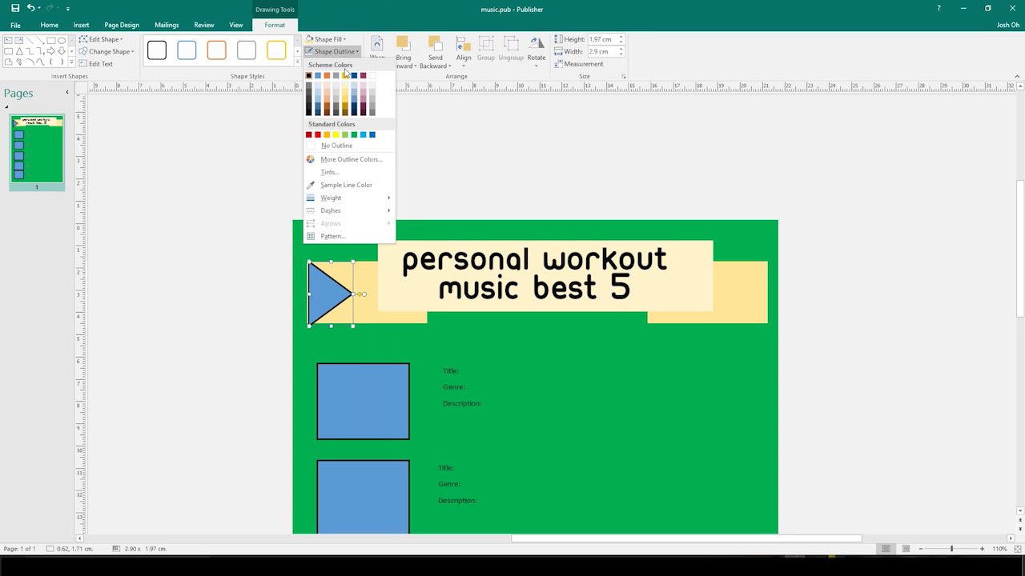
click(330, 146)
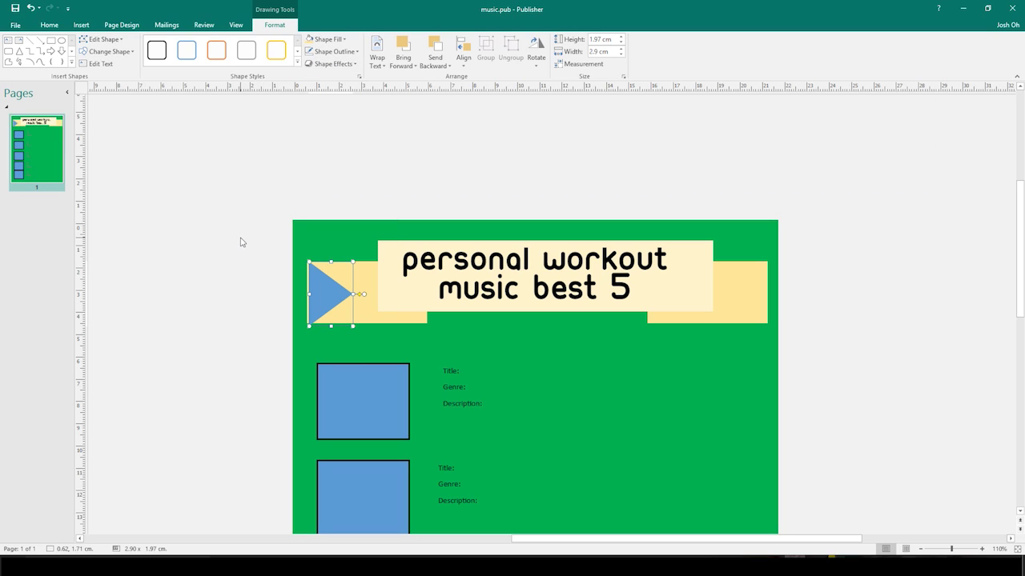
drag(326, 304, 324, 302)
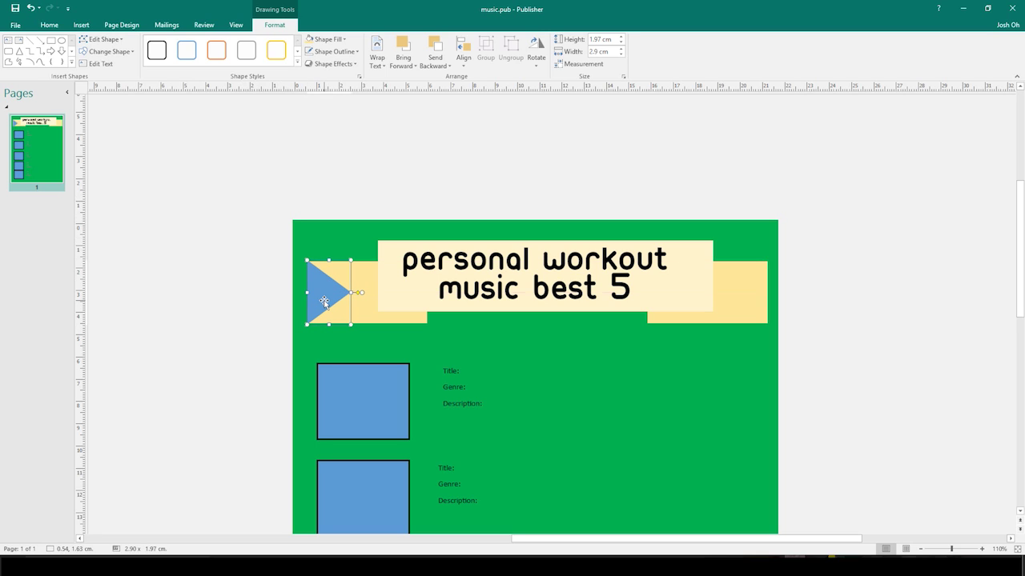
Fill the triangle with the green sampled from the page background so it looks like a notch in the ribbon.
click(339, 41)
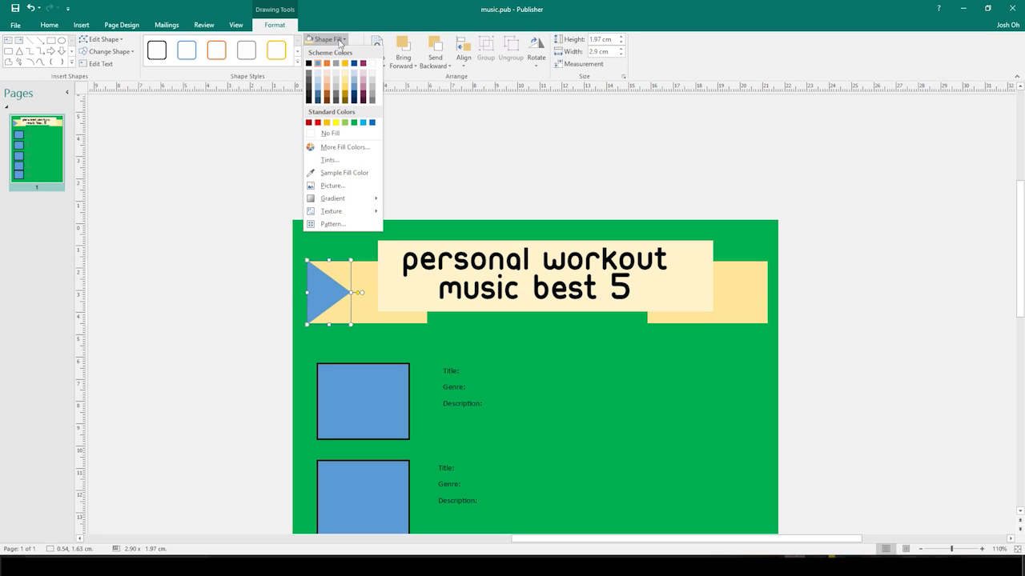
click(330, 176)
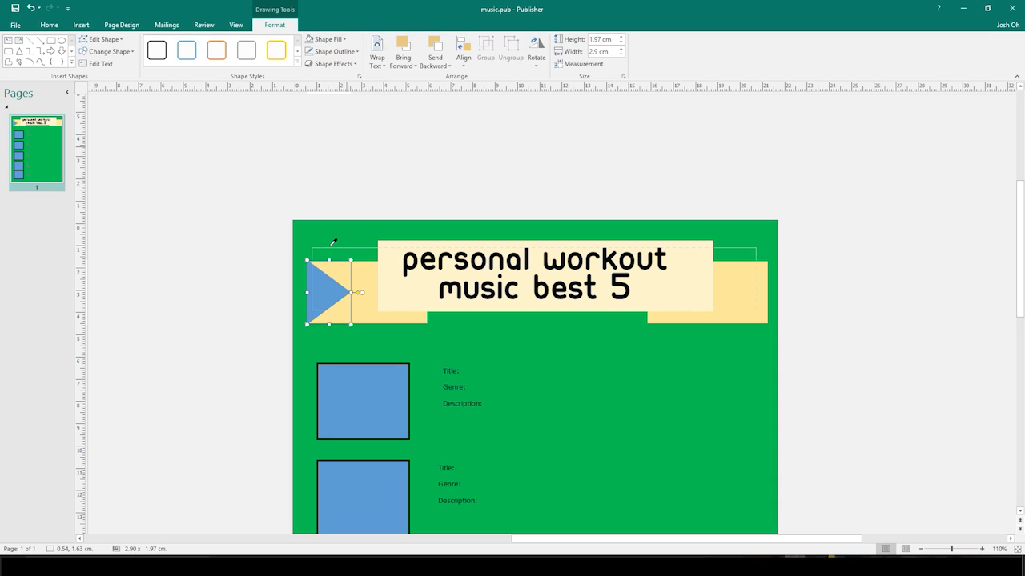
click(775, 349)
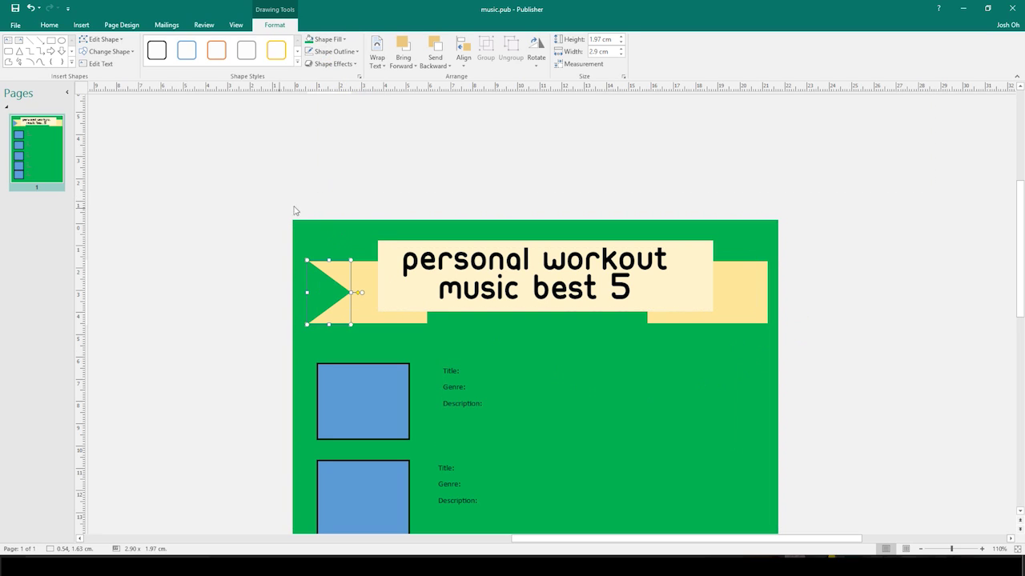
click(264, 297)
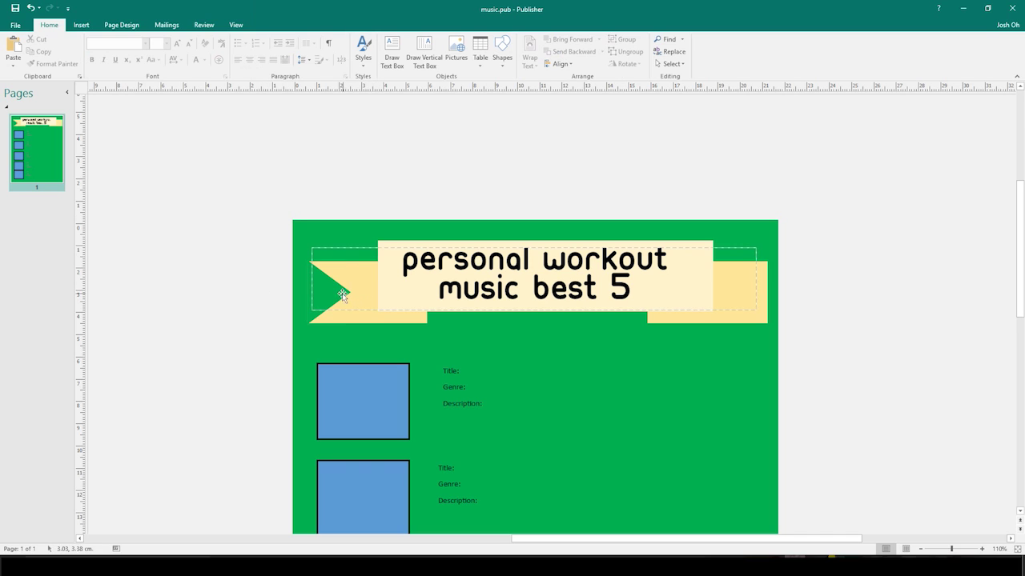
click(309, 290)
click(251, 300)
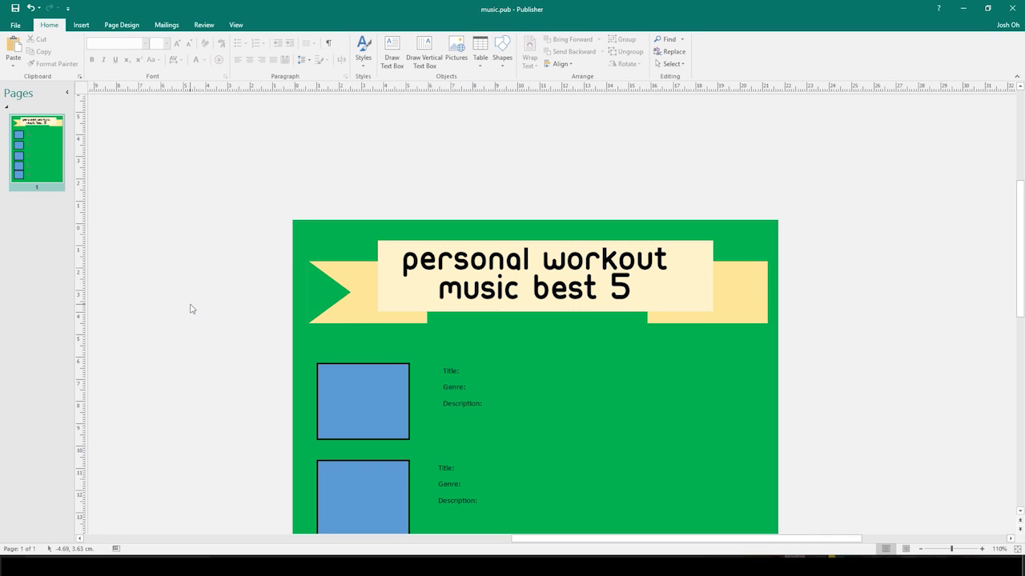
Duplicate the green triangle onto the outer end of the right ribbon rectangle, at about 19.25, 1.63 cm.
click(337, 305)
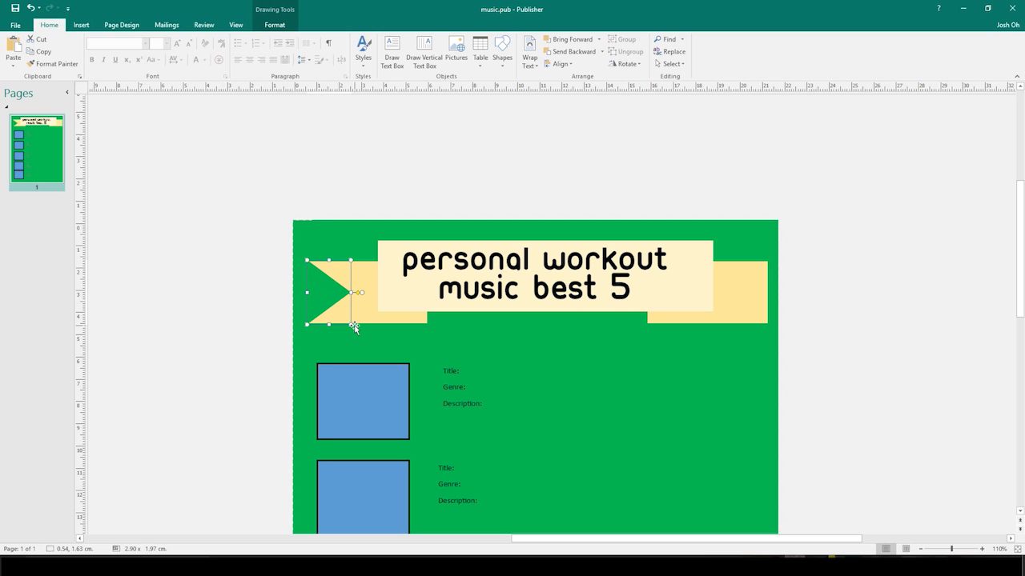
right_click(330, 292)
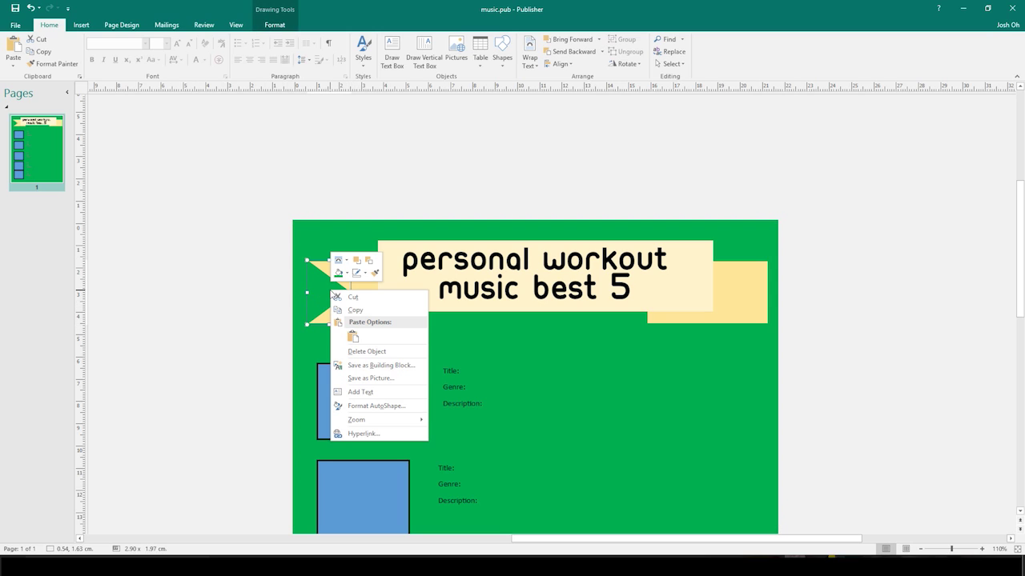
click(229, 290)
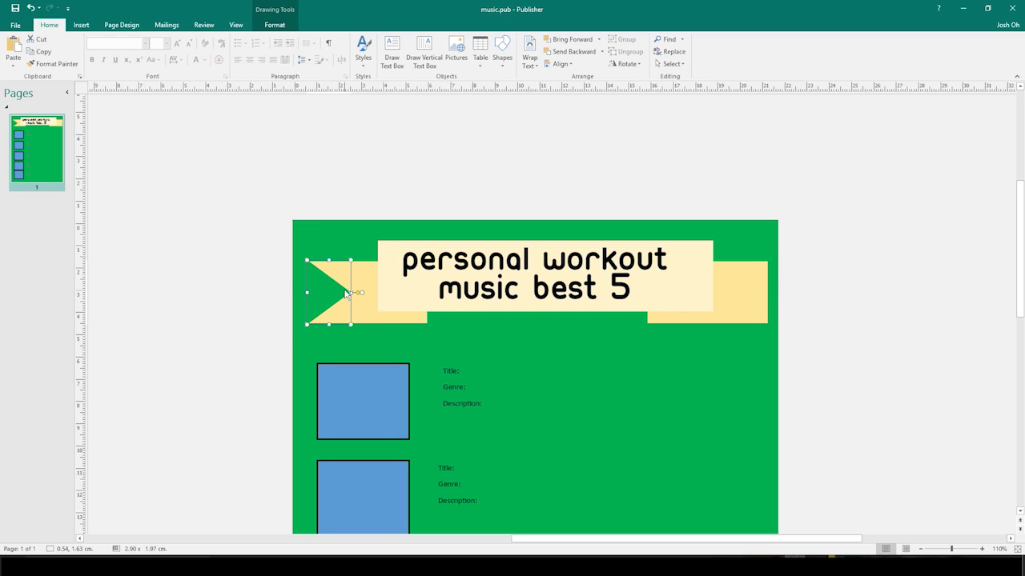
drag(346, 294, 761, 296)
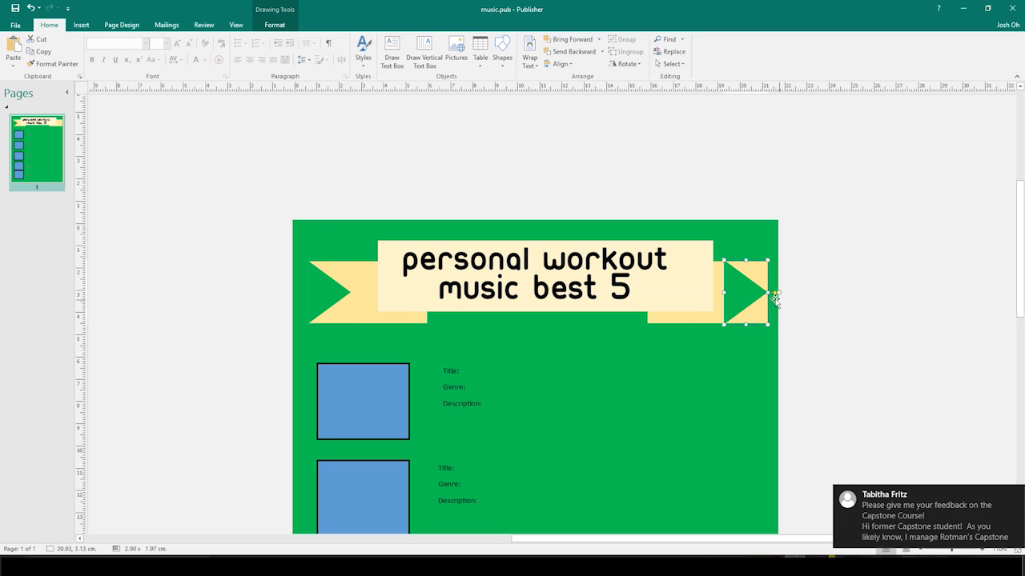
click(1014, 495)
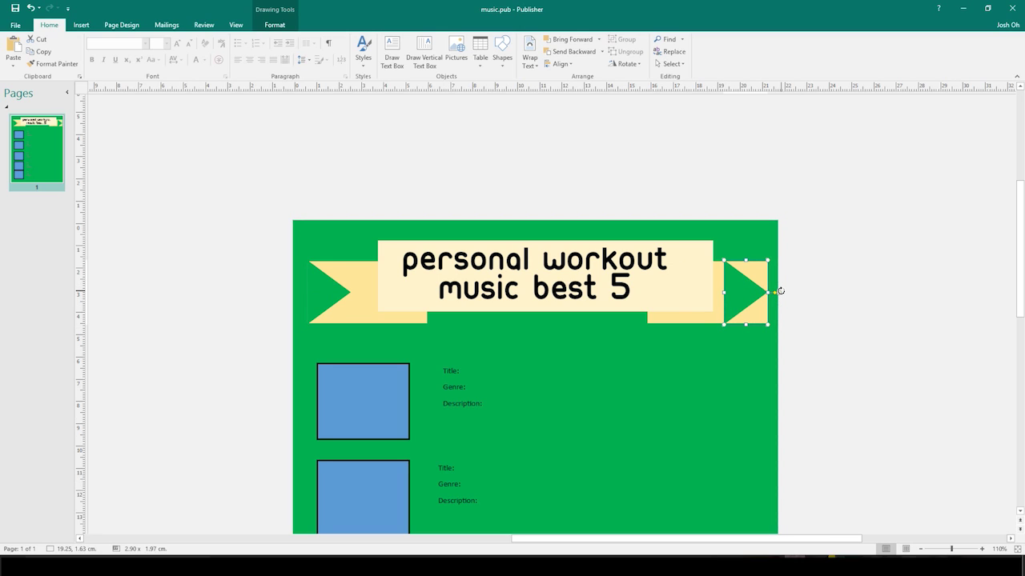
Rotate the duplicated green triangle 180° so it points inward and notches the outer end of the right ribbon rectangle.
drag(776, 293, 681, 291)
click(830, 334)
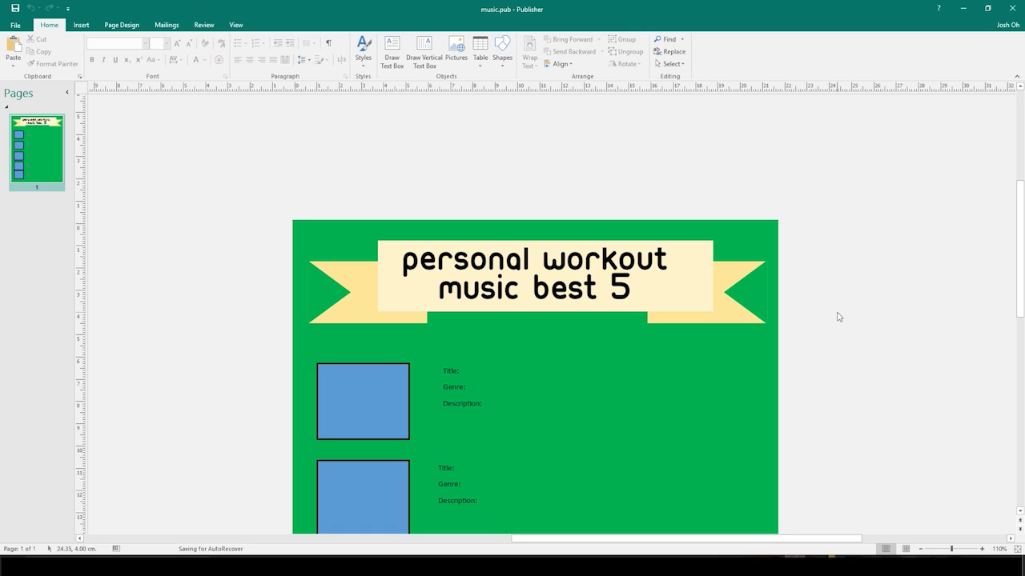
Draw a right triangle about 0.98 × 2.97 cm at the right ribbon's inner end and remove its outline.
scroll(795, 338, down, 1)
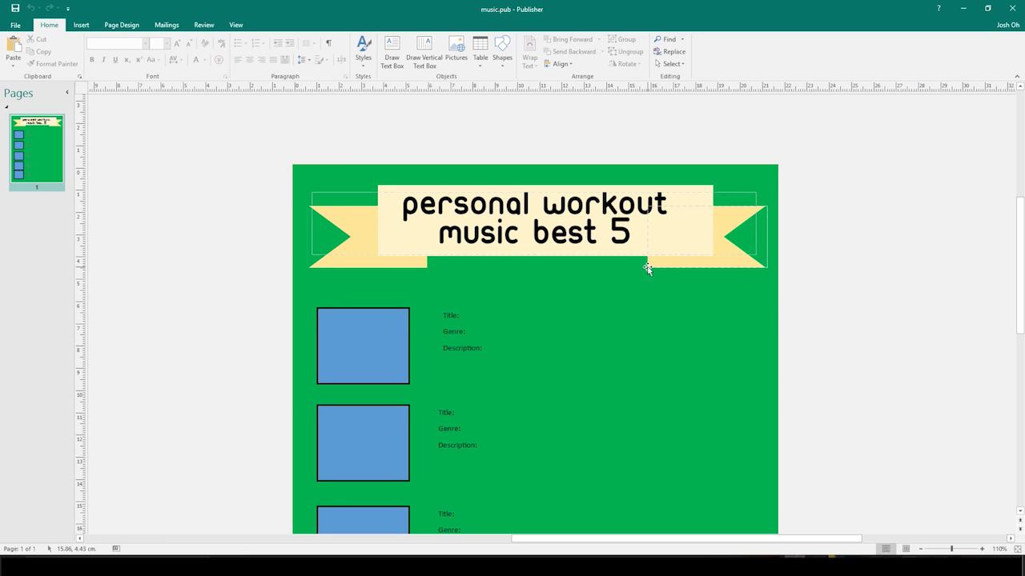
click(82, 25)
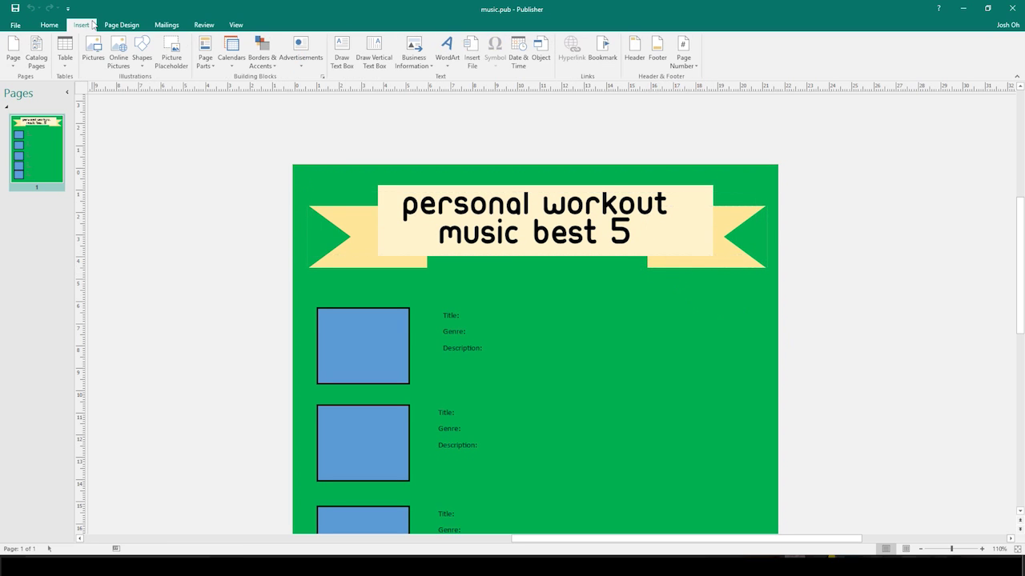
click(141, 52)
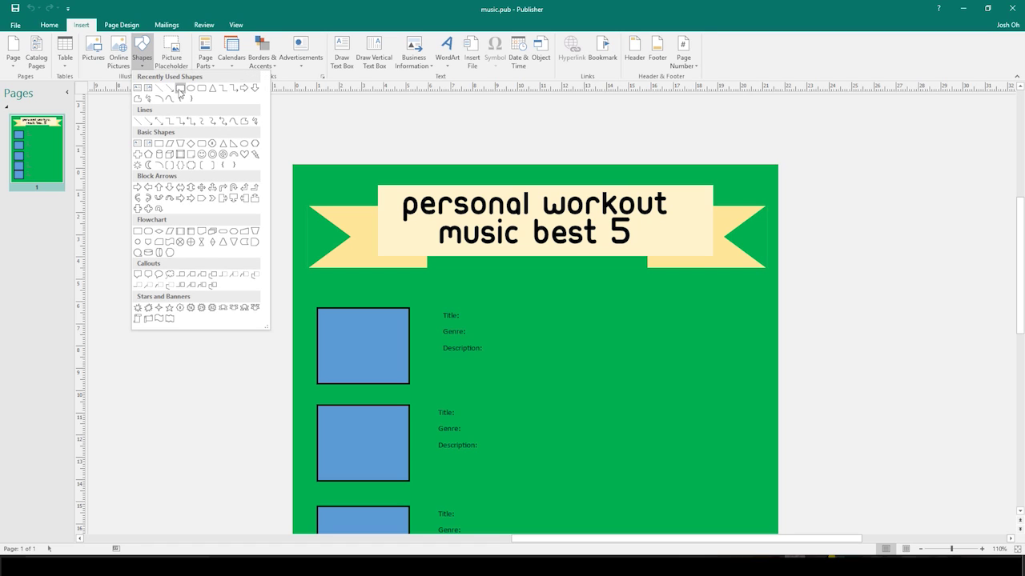
click(234, 145)
drag(627, 309, 661, 275)
click(337, 52)
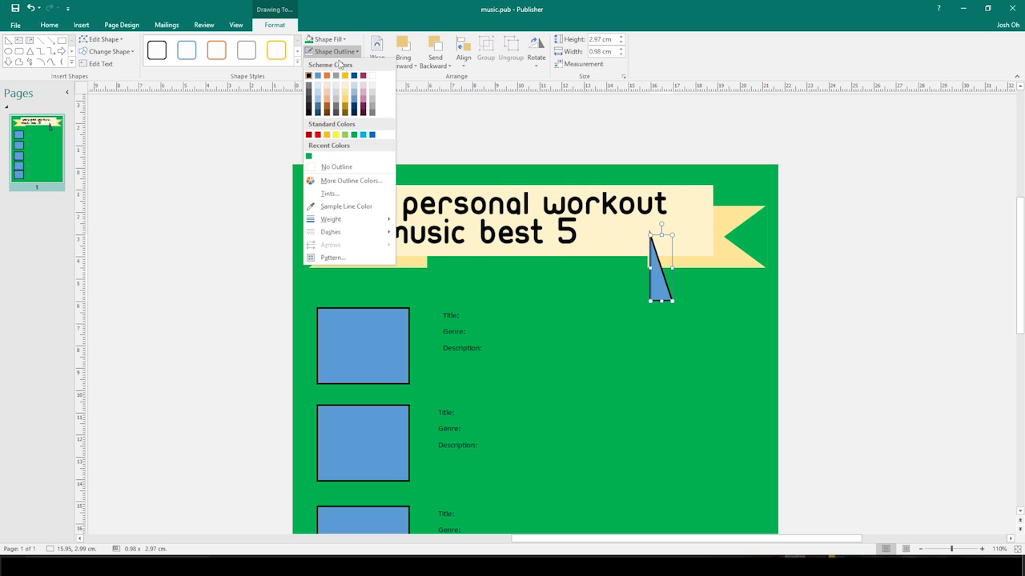
click(345, 166)
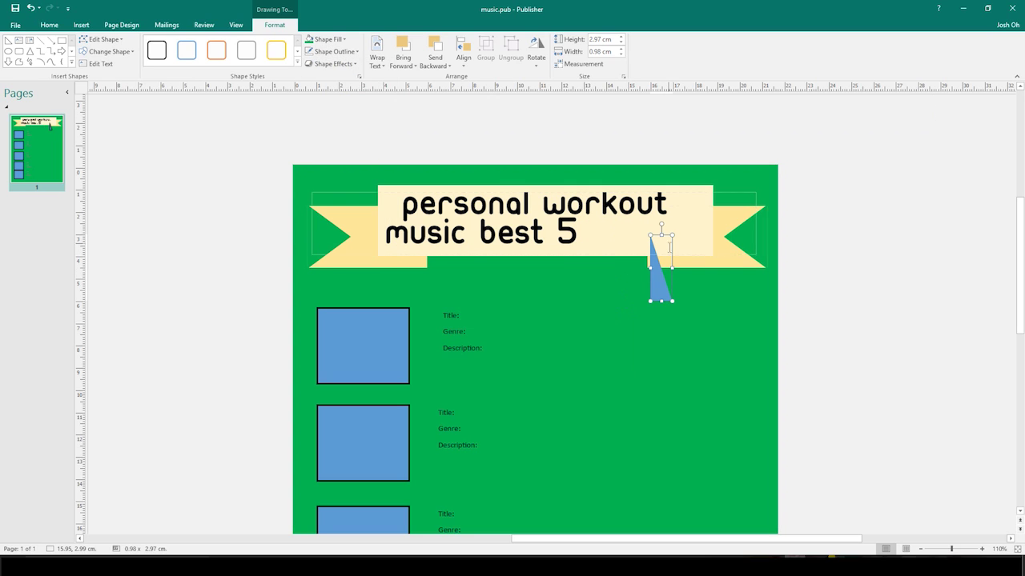
Rotate the right triangle 90° clockwise and fit it between the title box and ribbon's lower edge, about 0.59 × 2.97 cm.
drag(661, 225, 665, 267)
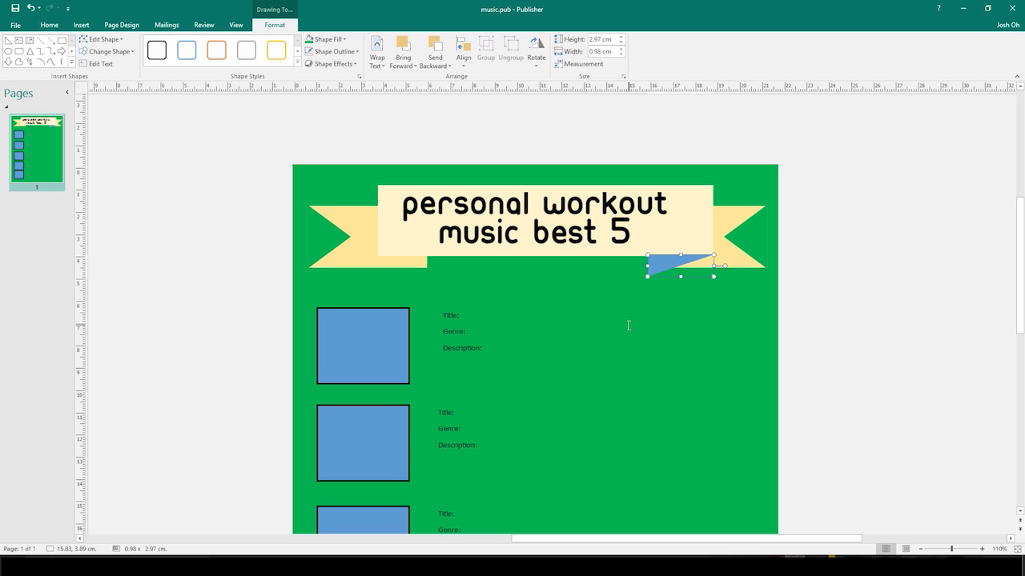
mouse_move(647, 277)
mouse_down()
mouse_move(675, 258)
mouse_move(648, 269)
mouse_up()
ctrl+scroll(672, 288, up, 3)
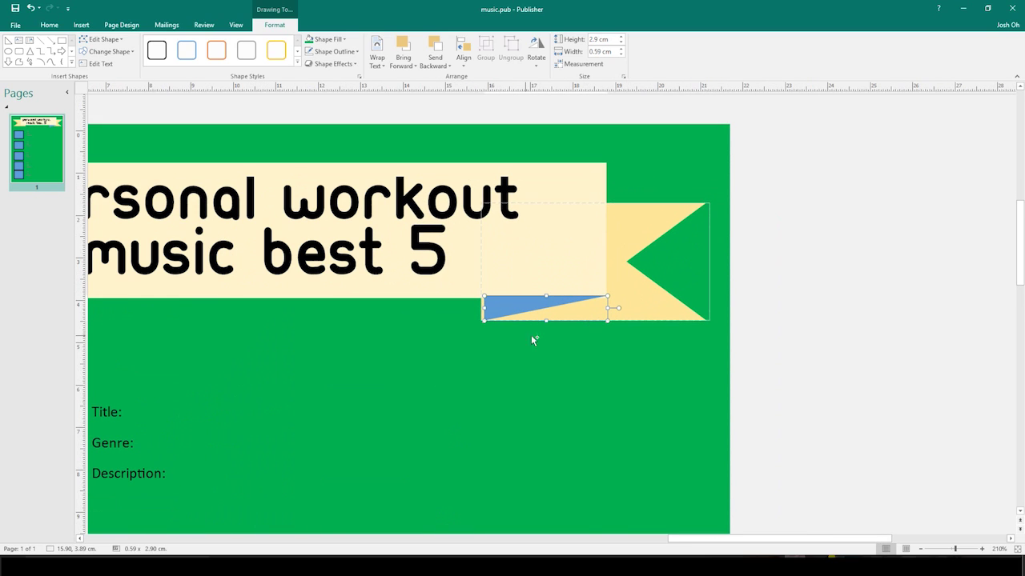
drag(483, 320, 481, 321)
click(822, 320)
click(536, 297)
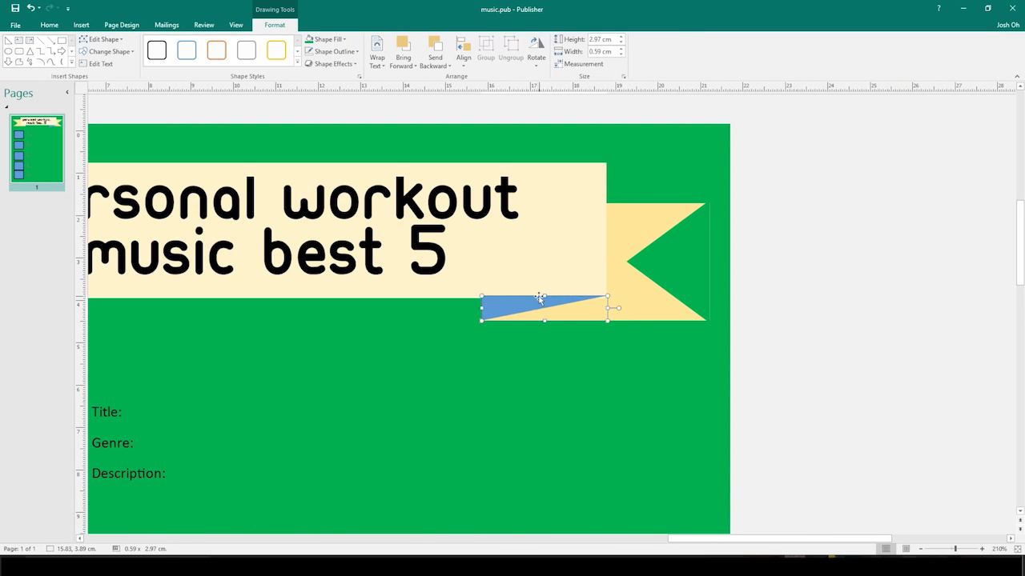
click(760, 339)
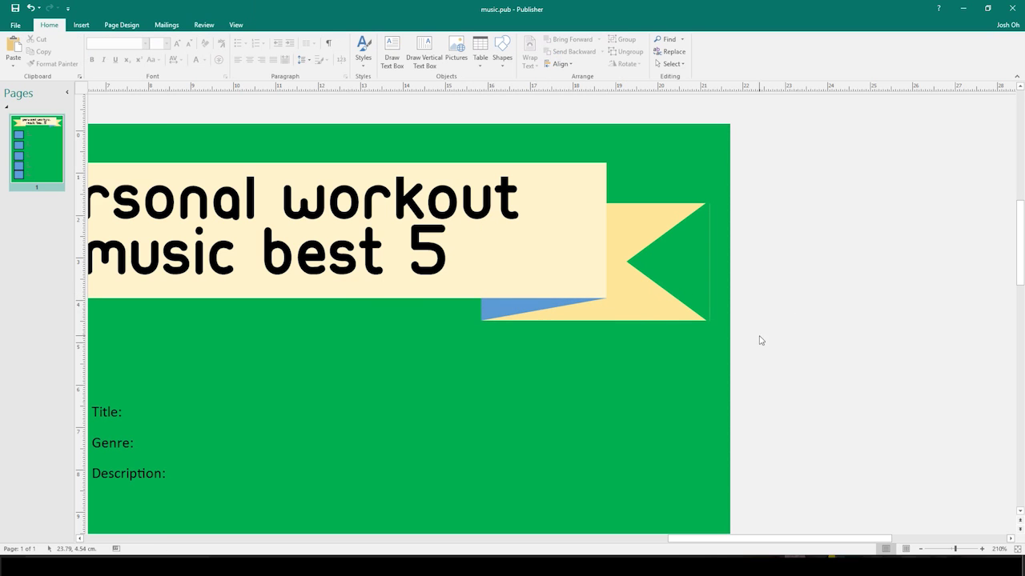
Fill the right ribbon's fold triangle with Accent 4, Darker 50% and check its fit against the ribbon edges.
ctrl+scroll(582, 356, down, 5)
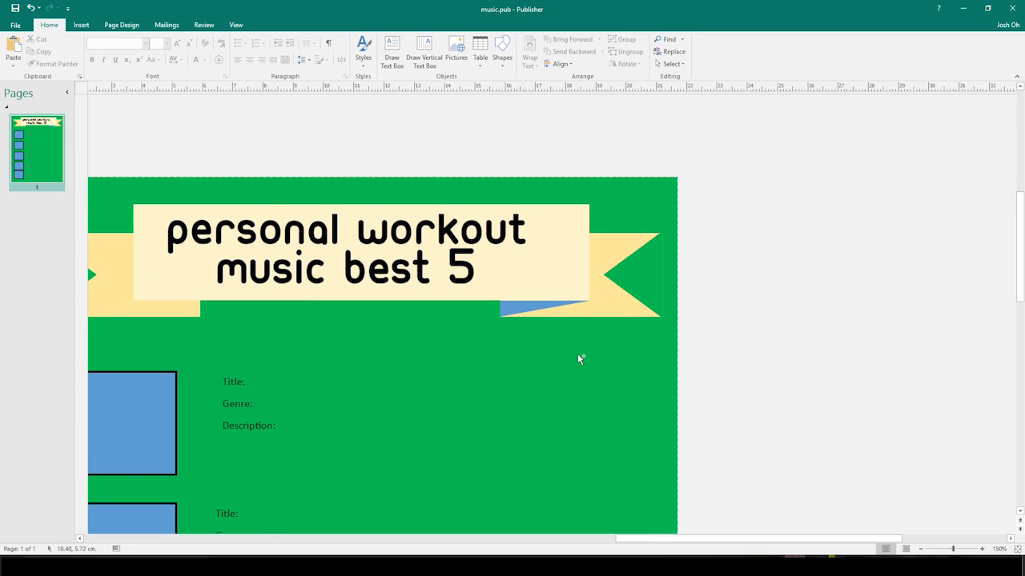
click(553, 301)
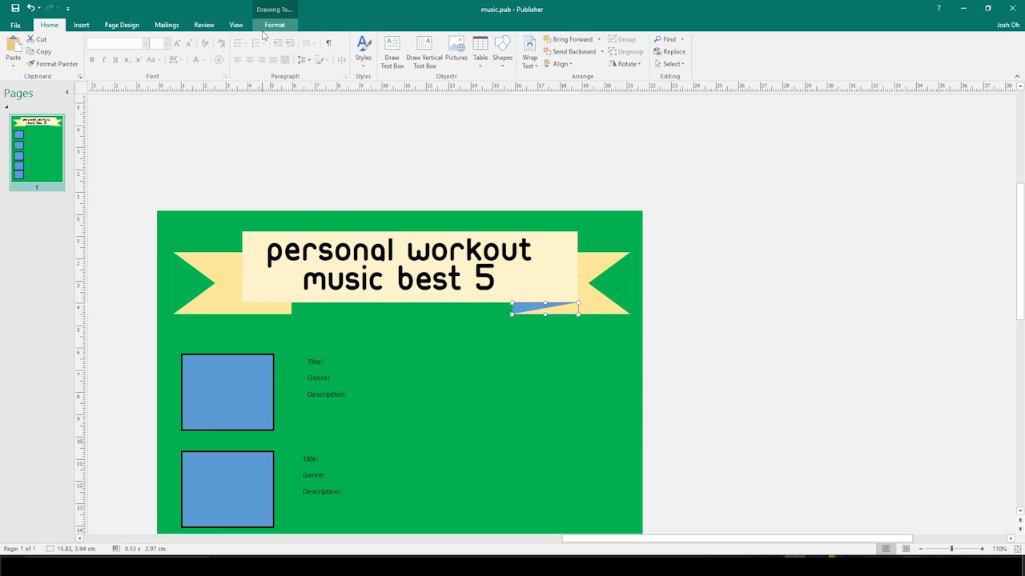
click(275, 24)
click(320, 39)
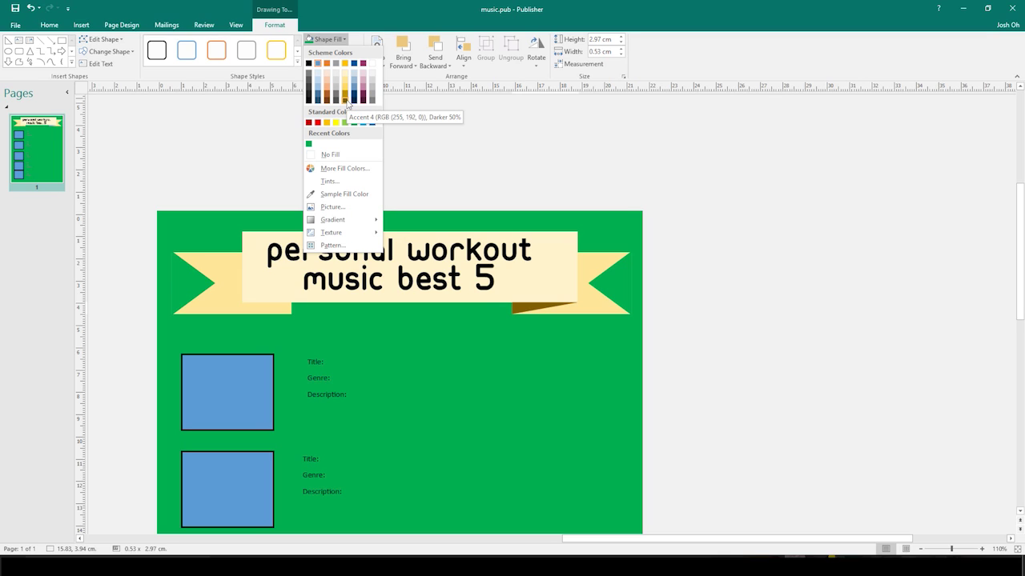
click(345, 103)
scroll(574, 350, up, 5)
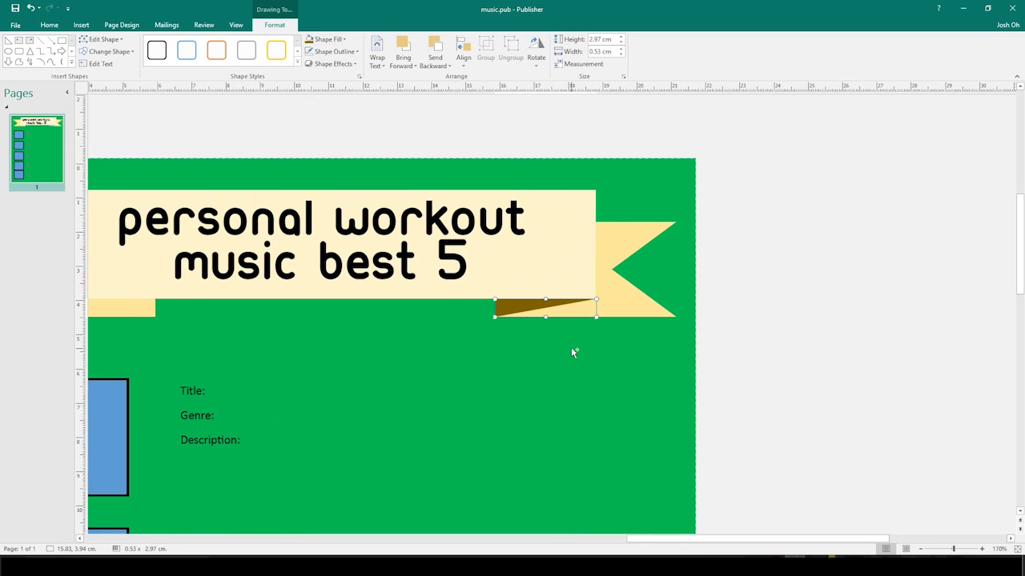
click(806, 327)
click(518, 305)
click(799, 318)
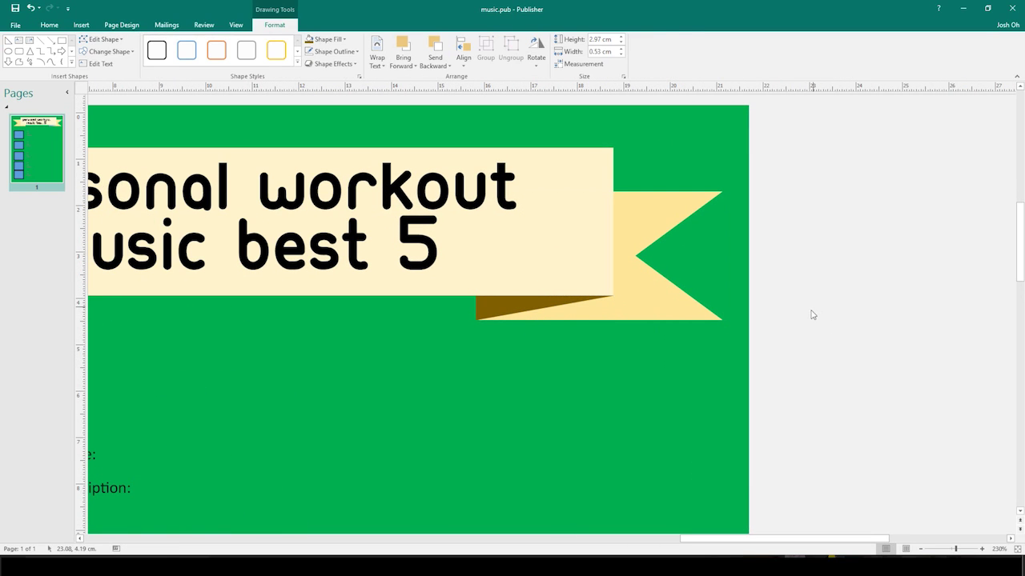
click(537, 313)
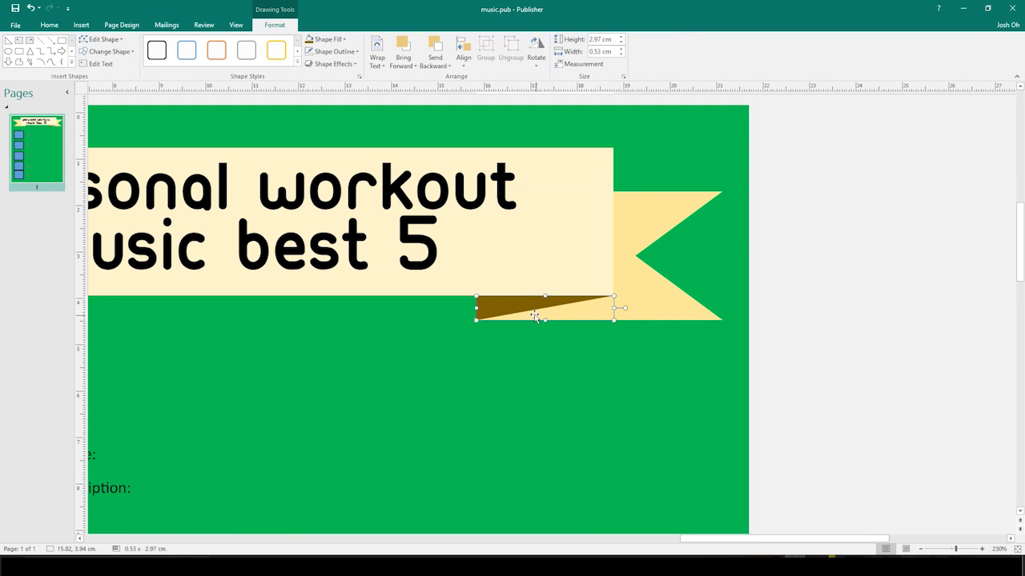
click(807, 320)
Duplicate the dark fold triangle under the left end of the title box, at about 3.73, 3.94 cm.
scroll(517, 361, down, 5)
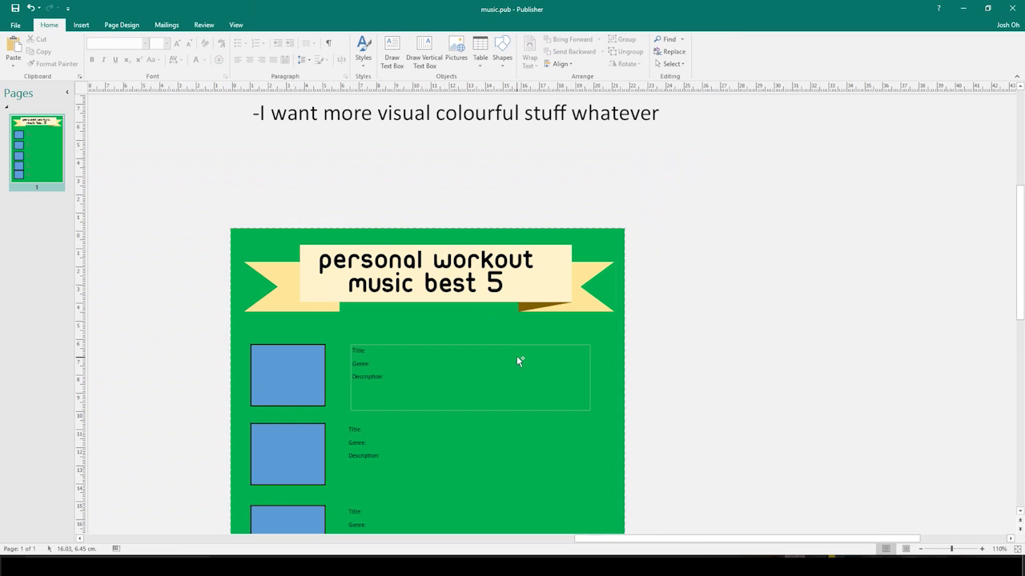
click(533, 307)
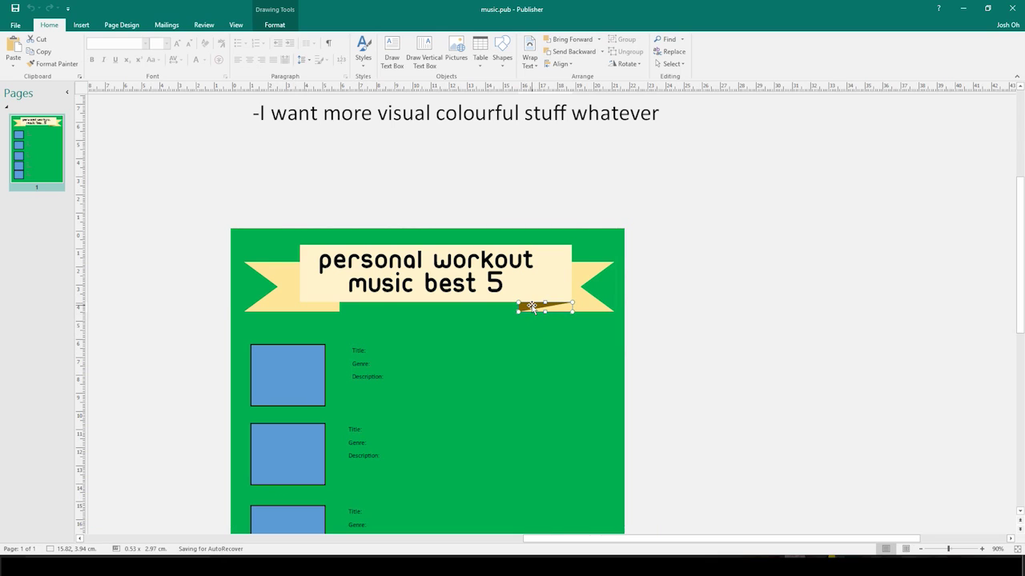
drag(518, 307, 301, 308)
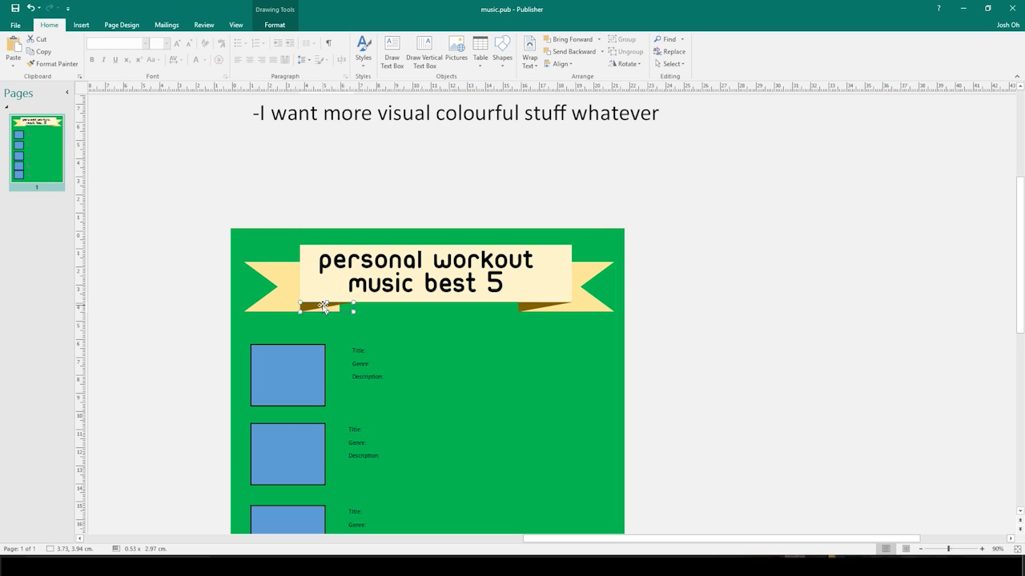
right_click(323, 307)
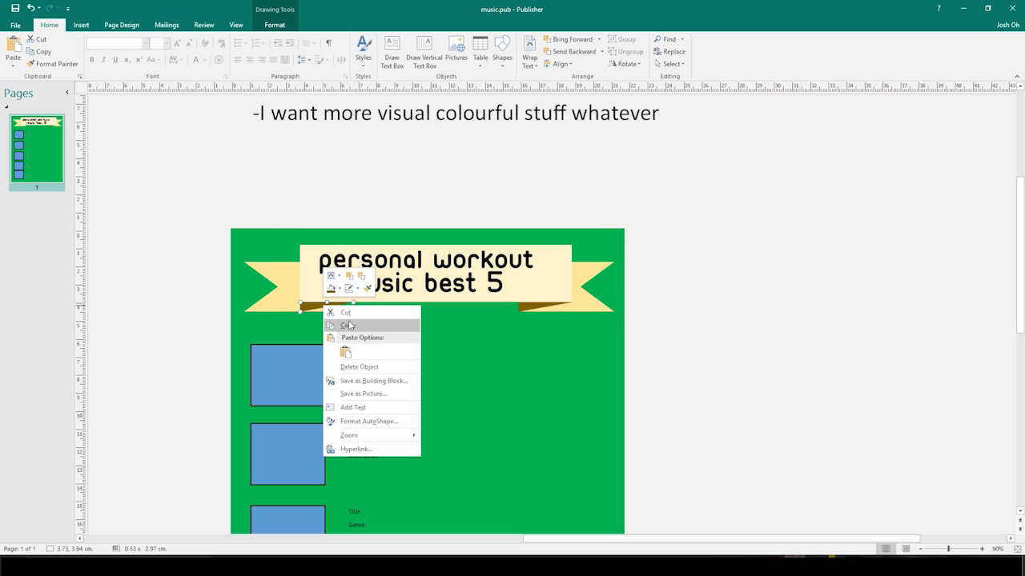
click(381, 6)
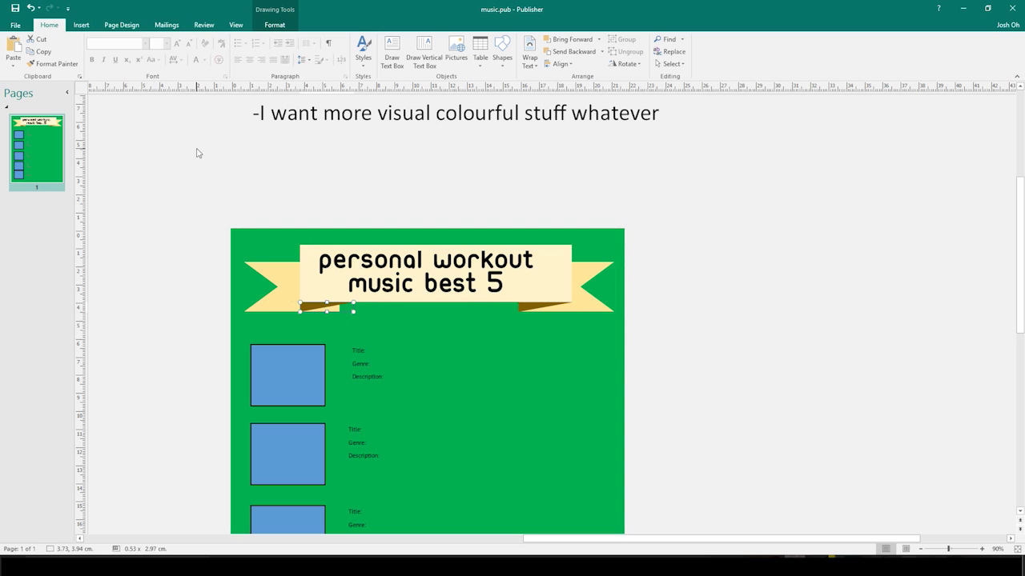
click(83, 25)
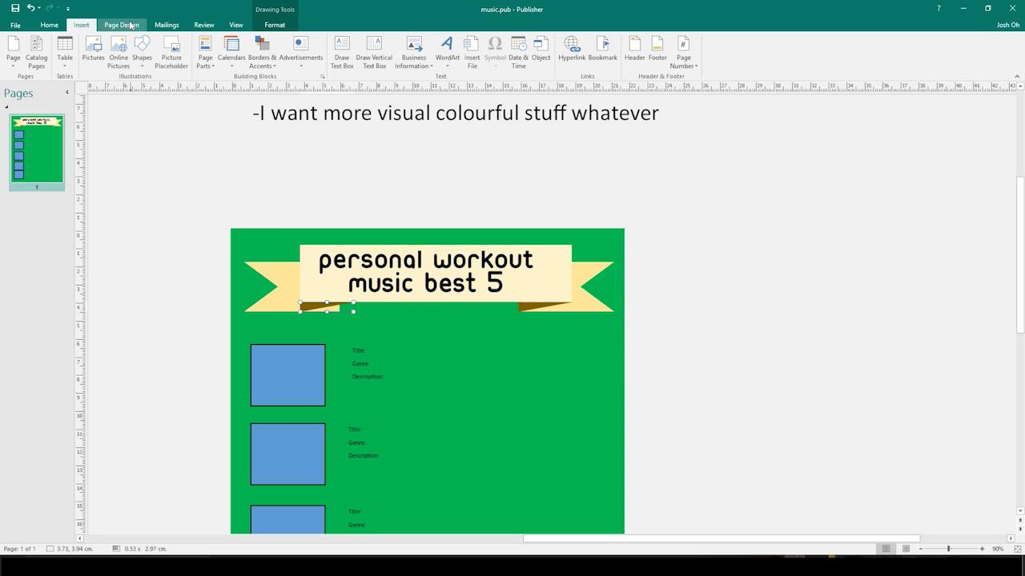
click(272, 25)
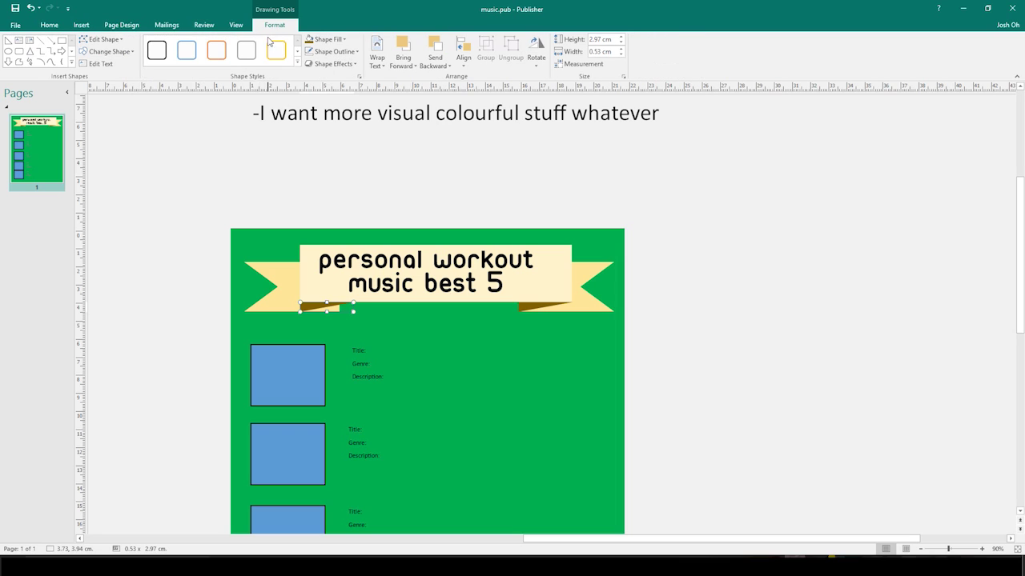
click(133, 53)
click(134, 54)
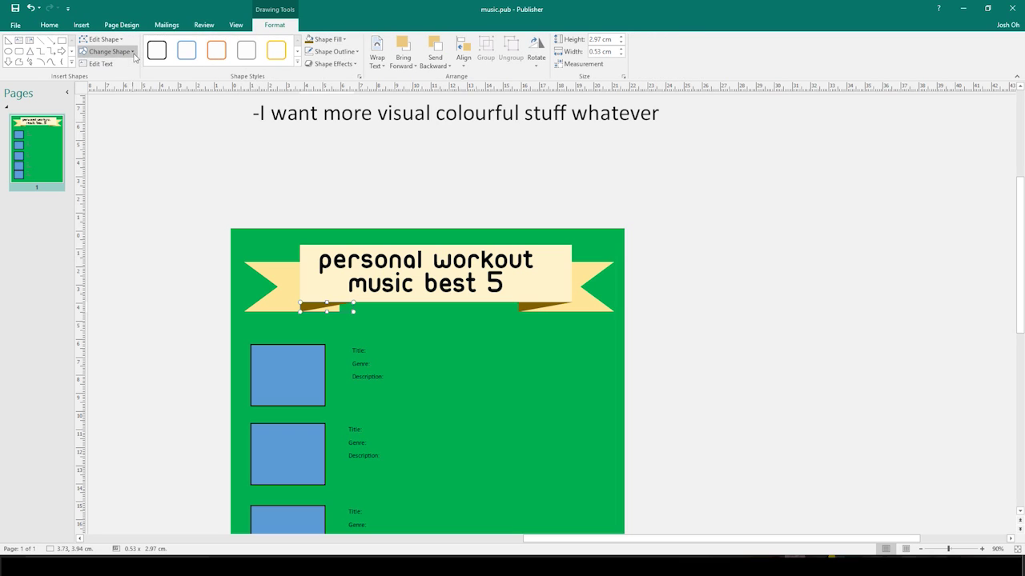
click(118, 40)
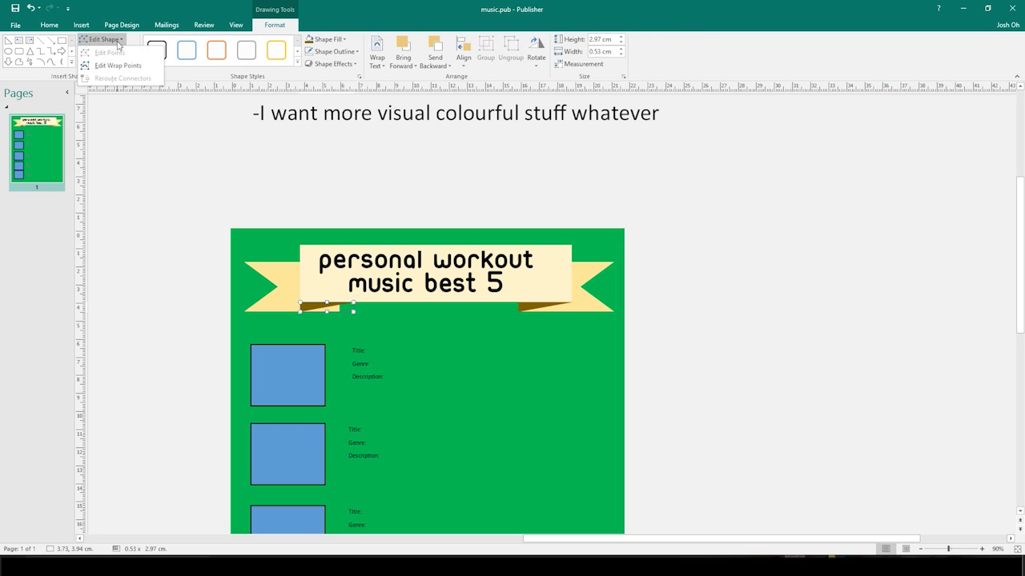
click(118, 41)
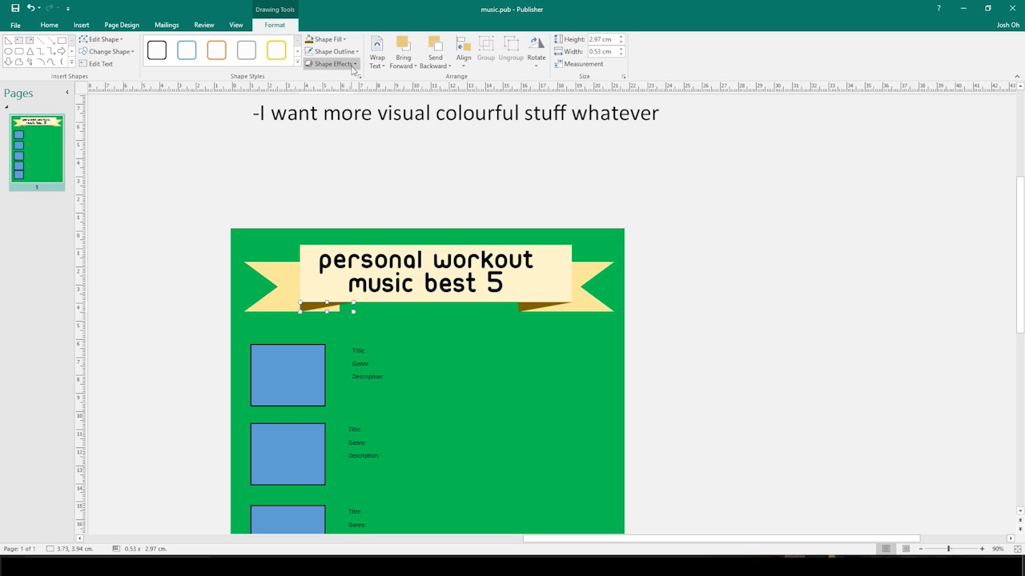
Flip the copied fold triangle horizontally and shorten it to about 2.19 cm to meet the left ribbon's inner edge.
click(537, 64)
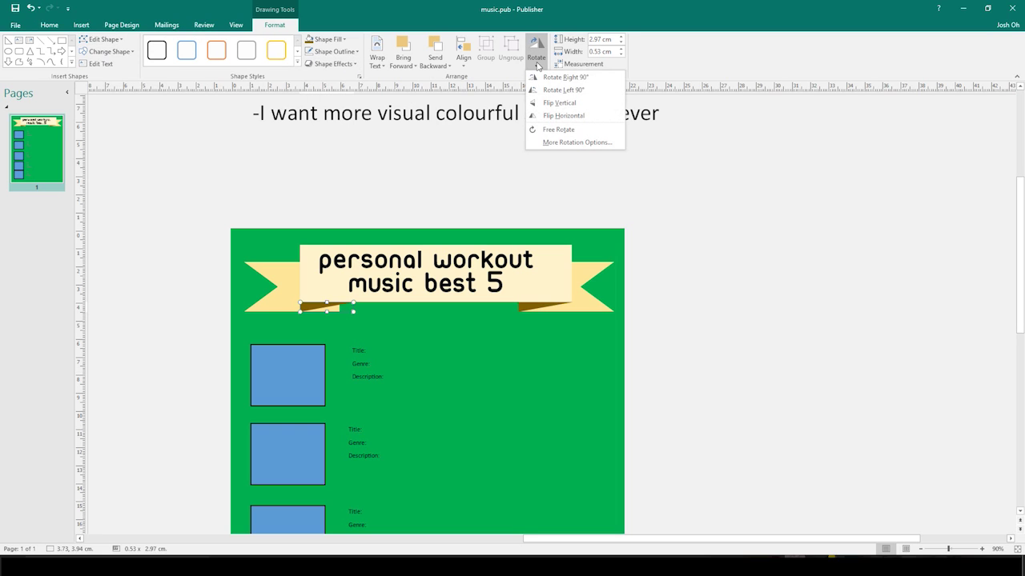
click(569, 116)
scroll(324, 320, up, 4)
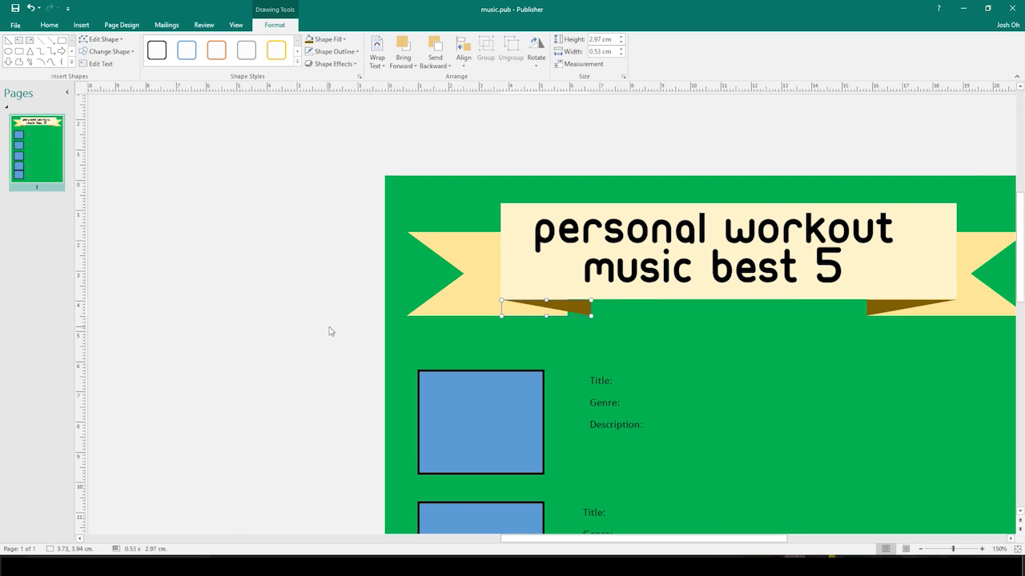
drag(592, 316, 569, 315)
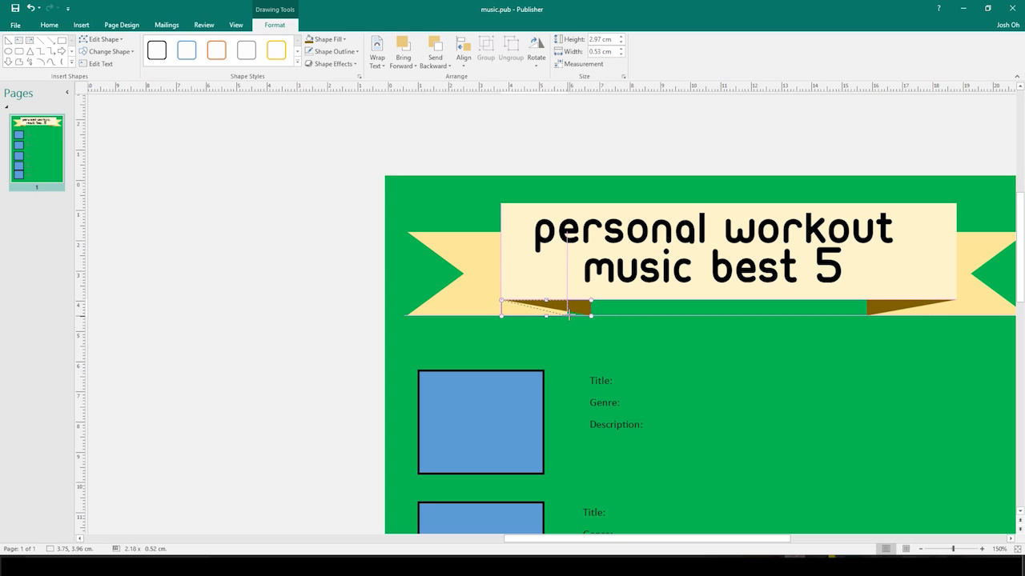
drag(568, 315, 568, 315)
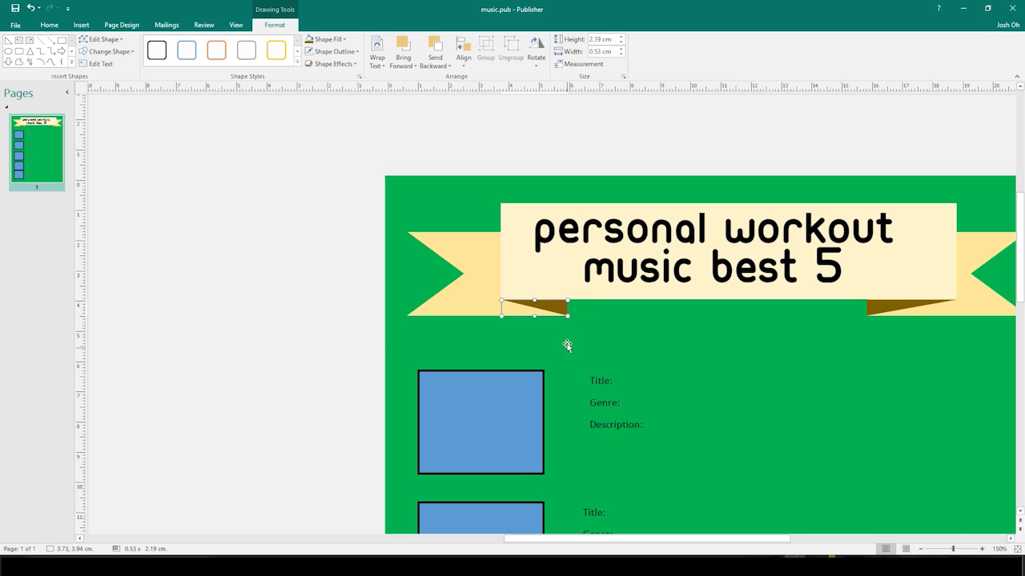
click(345, 348)
scroll(411, 346, down, 4)
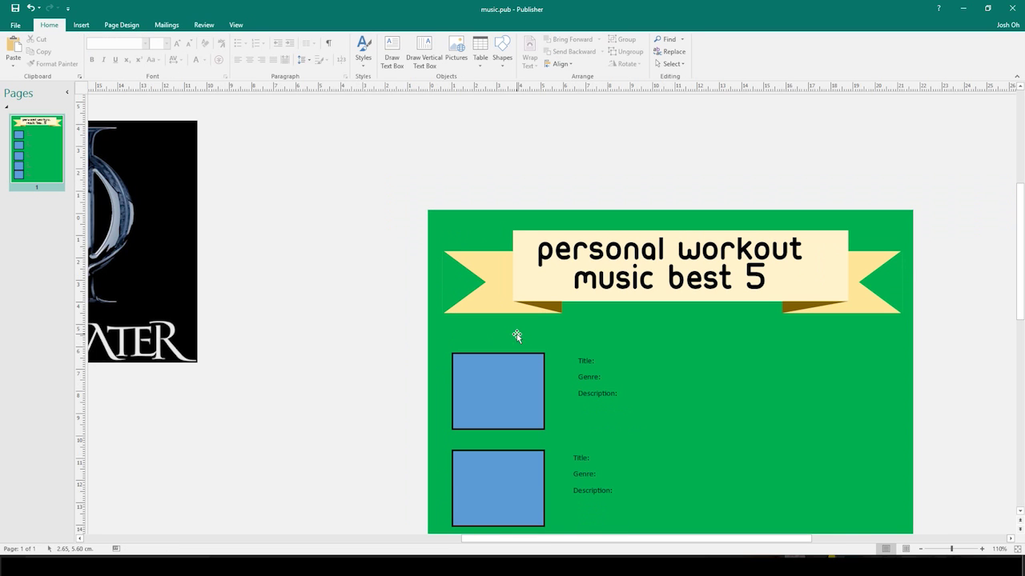
ctrl+scroll(560, 326, up, 4)
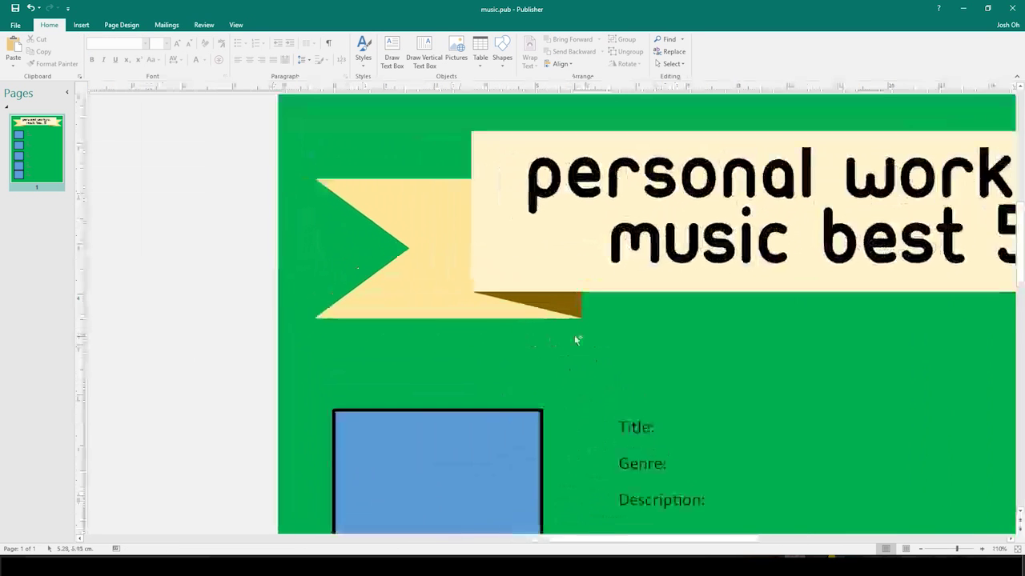
ctrl+scroll(574, 340, down, 5)
scroll(725, 361, down, 2)
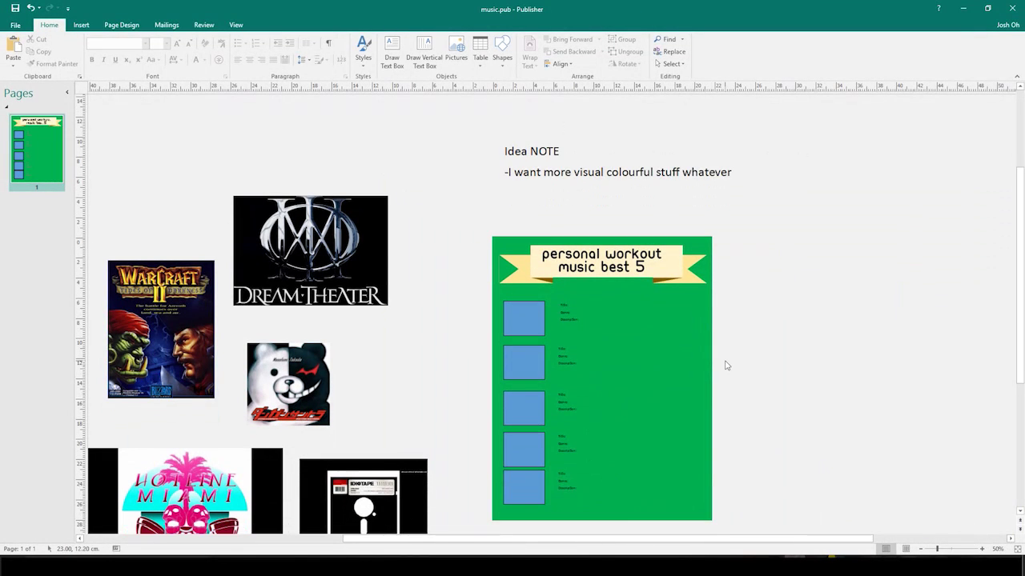
ctrl+scroll(744, 352, up, 3)
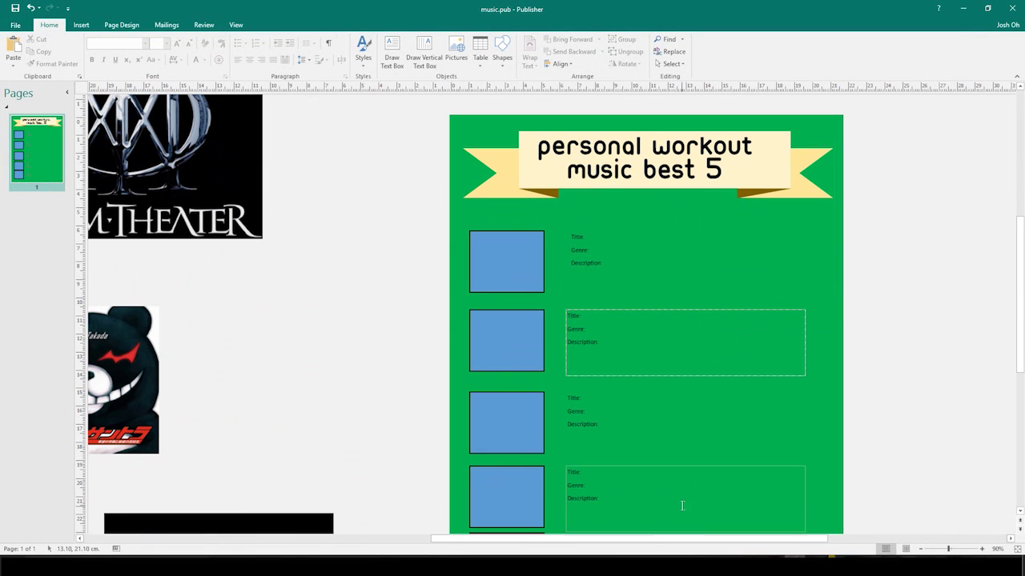
drag(655, 542, 689, 542)
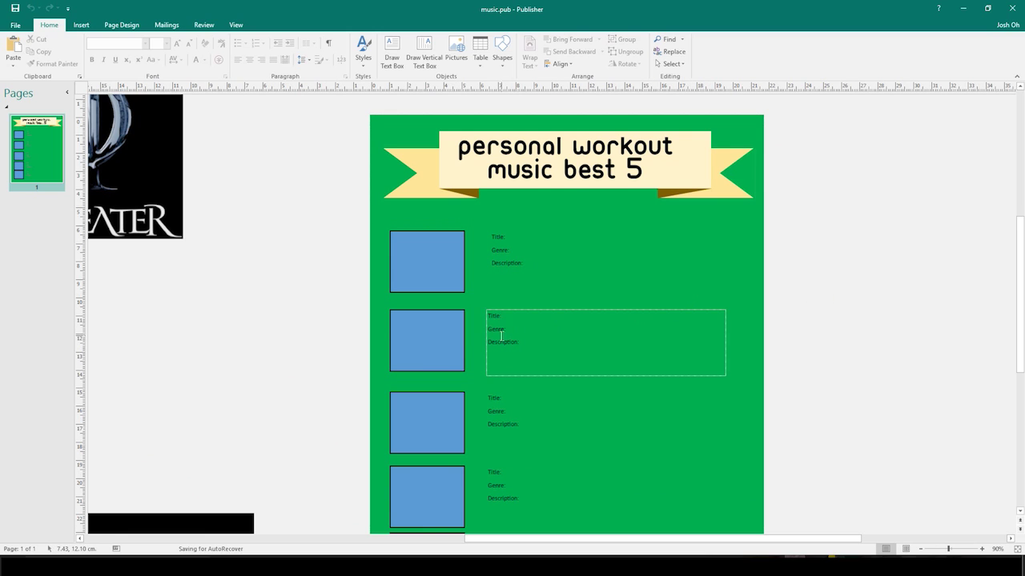
scroll(393, 326, down, 1)
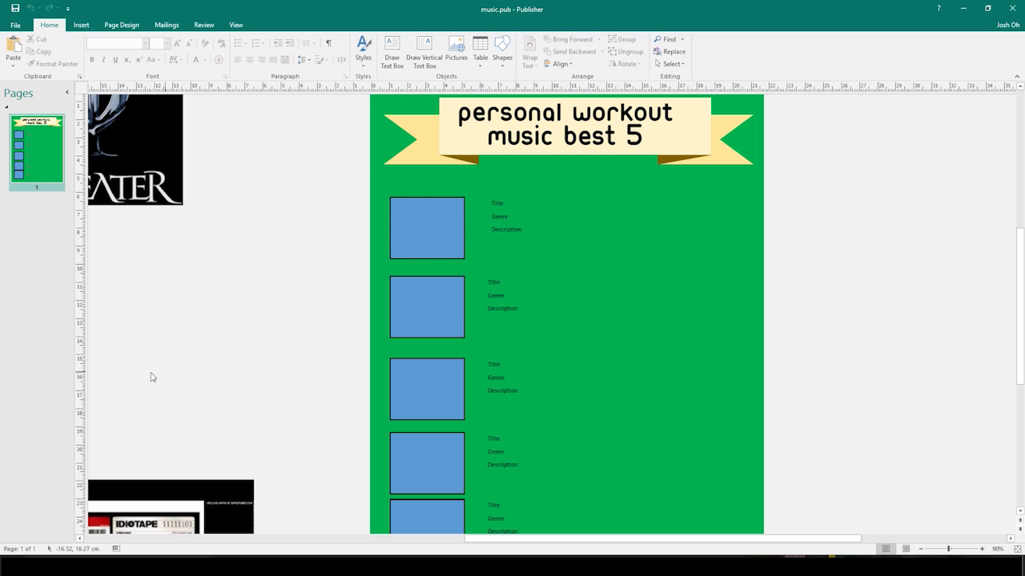
scroll(453, 286, down, 1)
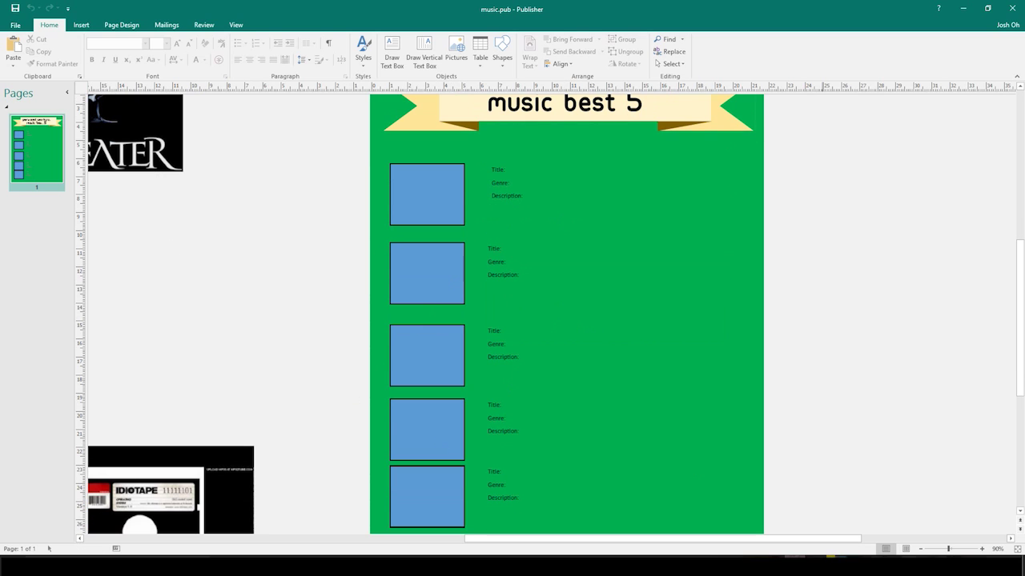
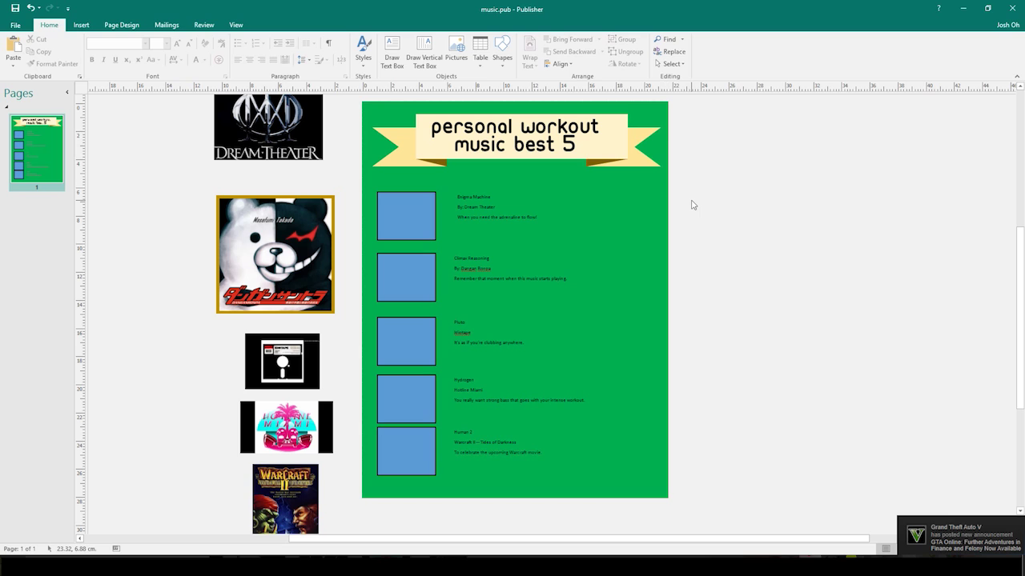
Draw a folded ribbon banner shape about 19.9 × 3.3 cm over the first two song descriptions, at about 7.43, 8.05 cm.
click(87, 25)
click(144, 56)
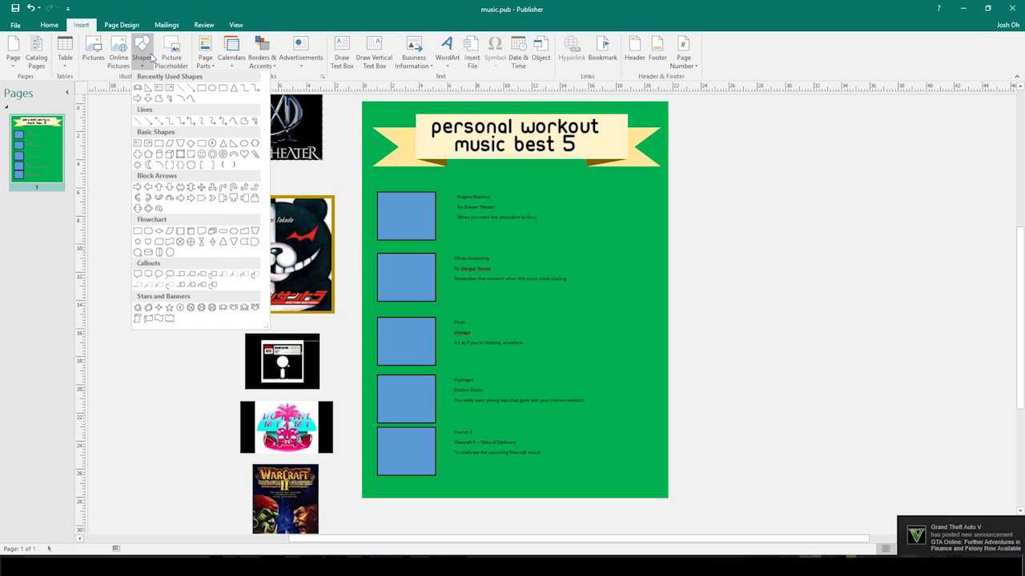
click(222, 307)
drag(450, 185, 727, 230)
drag(639, 215, 664, 242)
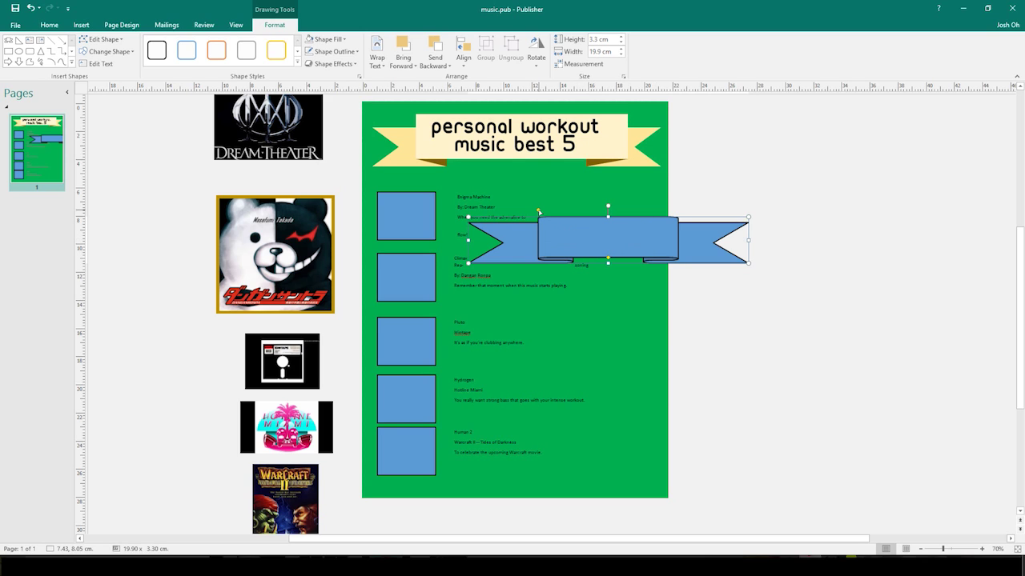
Widen the new ribbon's centre panel, deepen its folds slightly, and move it just below the title banner, at about 7.40, 4.82 cm.
drag(539, 212, 504, 210)
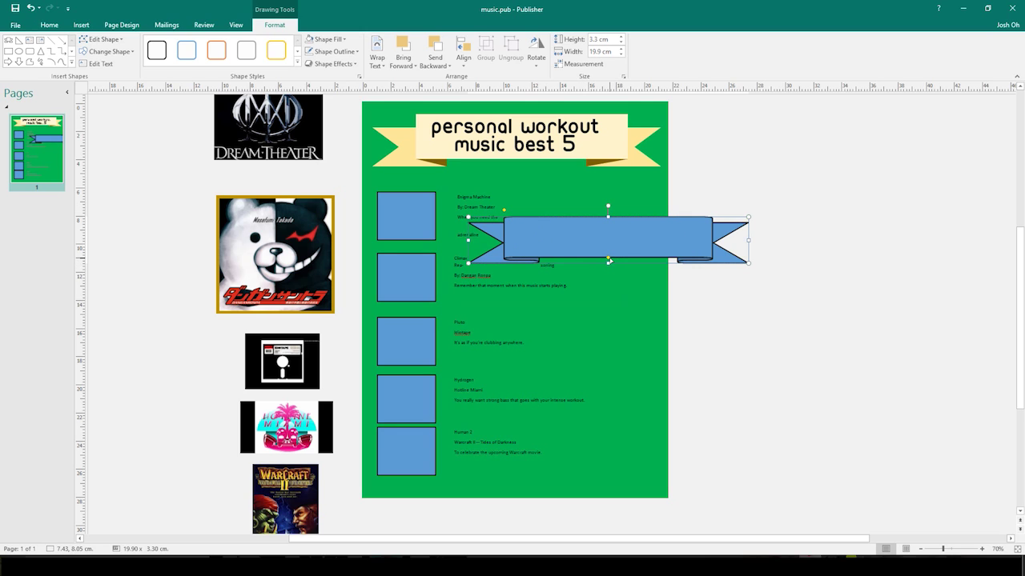
drag(609, 261, 610, 254)
drag(673, 248, 674, 202)
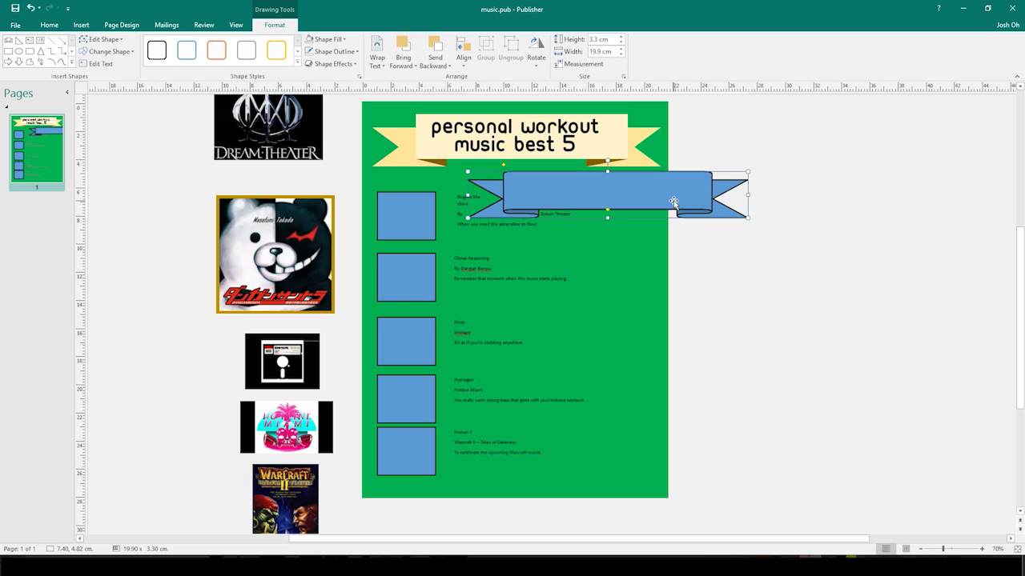
right_click(674, 201)
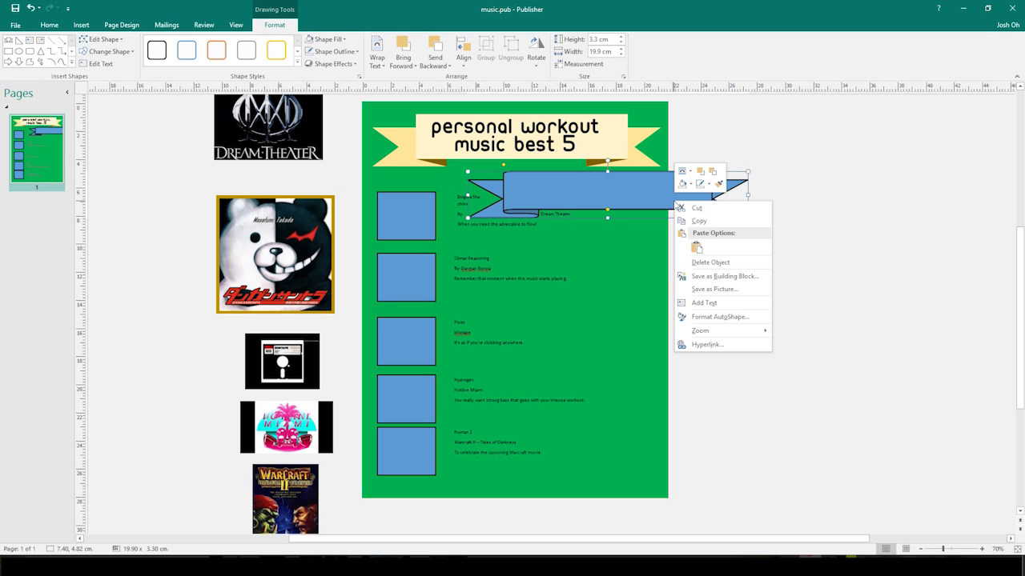
click(695, 317)
click(628, 148)
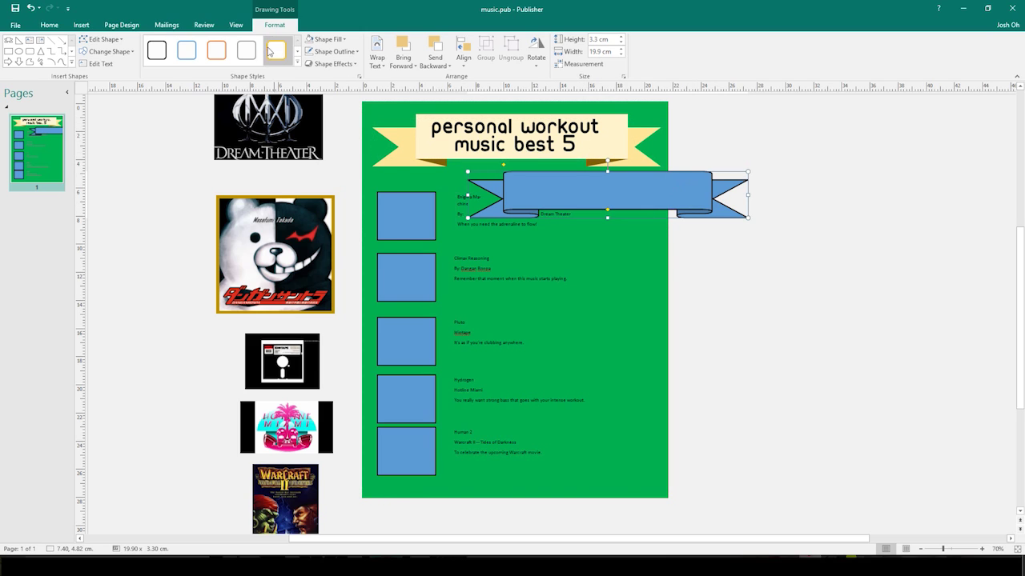
Remove the new ribbon's outline and fill it with the same light gold as the title banner's tails.
click(349, 54)
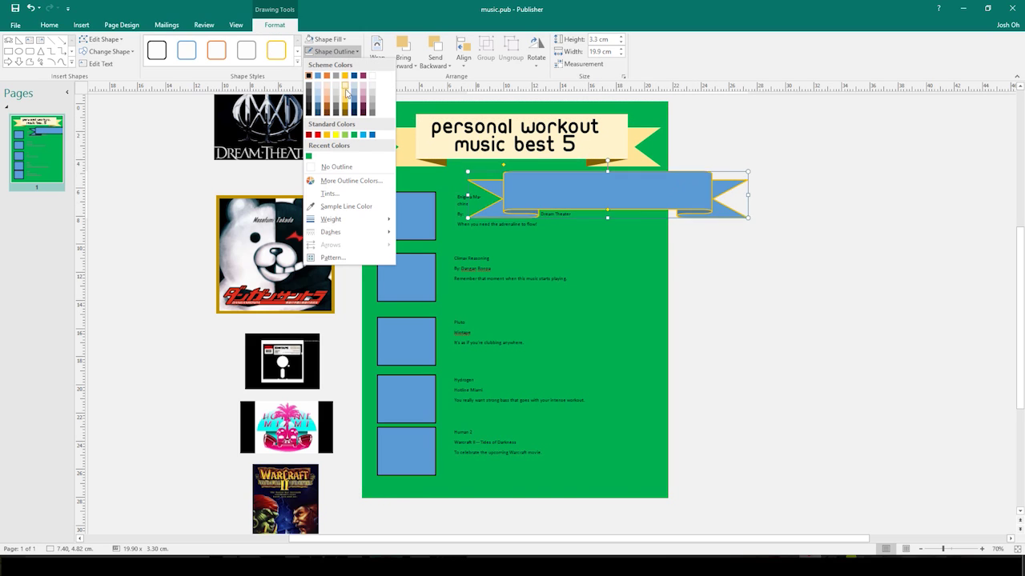
click(336, 167)
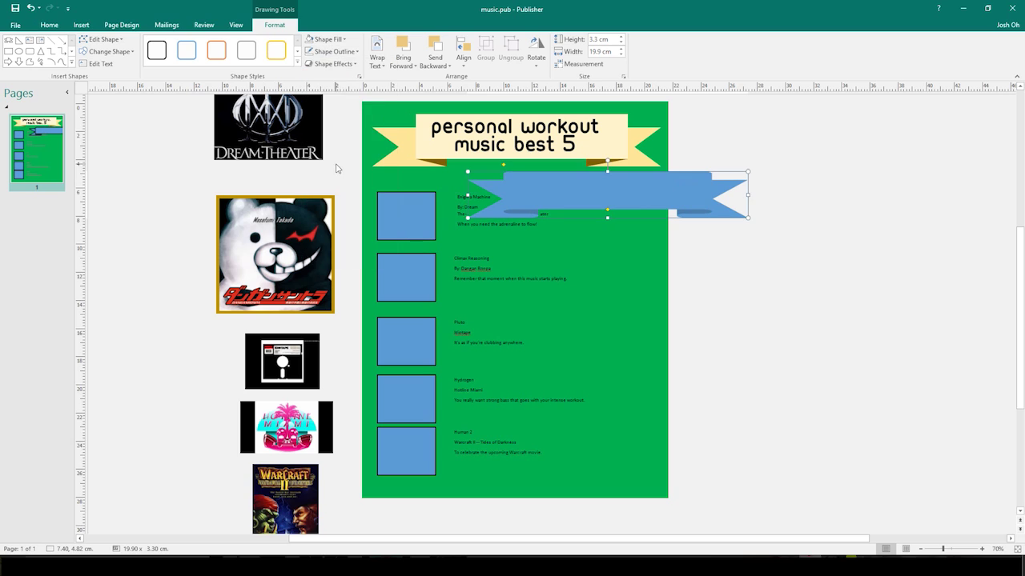
click(327, 38)
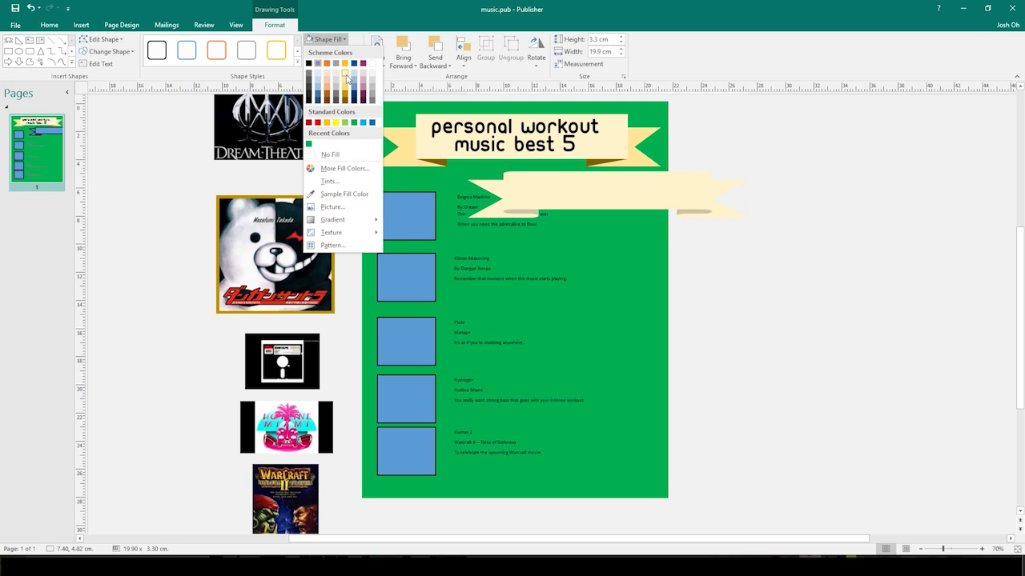
click(346, 82)
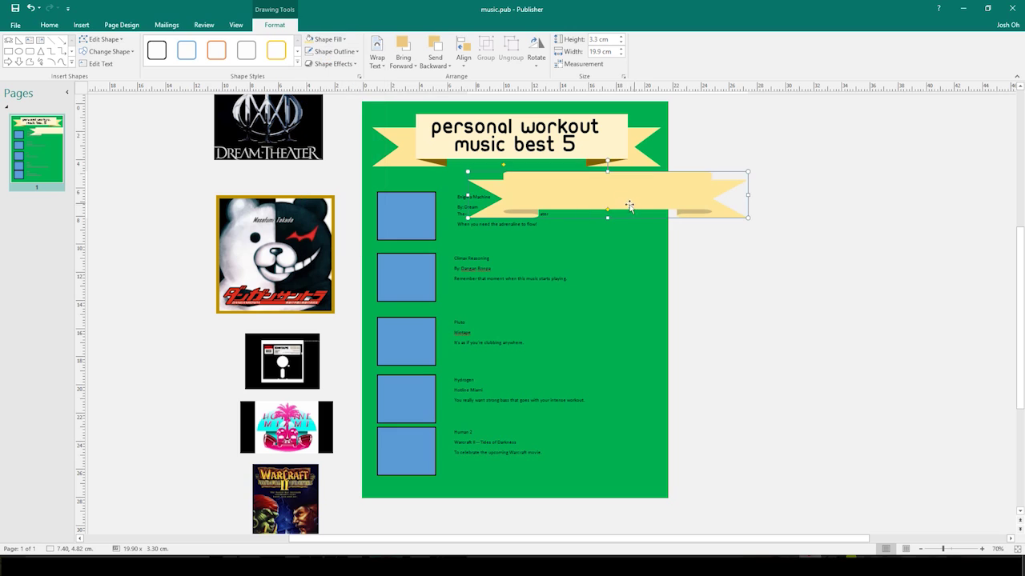
Examine the spare ribbon banner's fill options and its size, layout and alt text formatting settings.
mouse_move(682, 195)
mouse_down()
mouse_move(600, 189)
mouse_move(668, 169)
mouse_move(682, 187)
mouse_up()
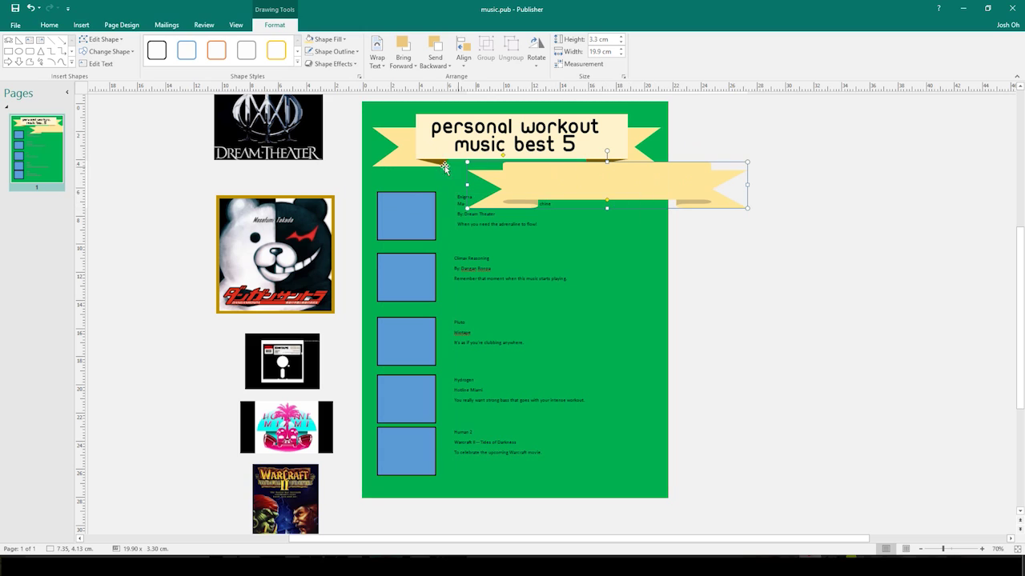
click(618, 120)
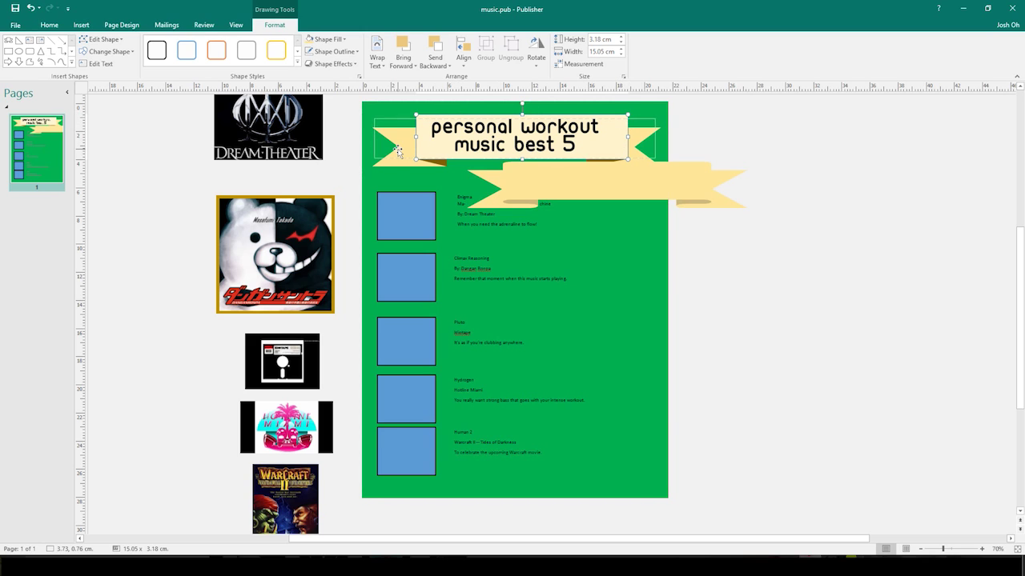
click(709, 187)
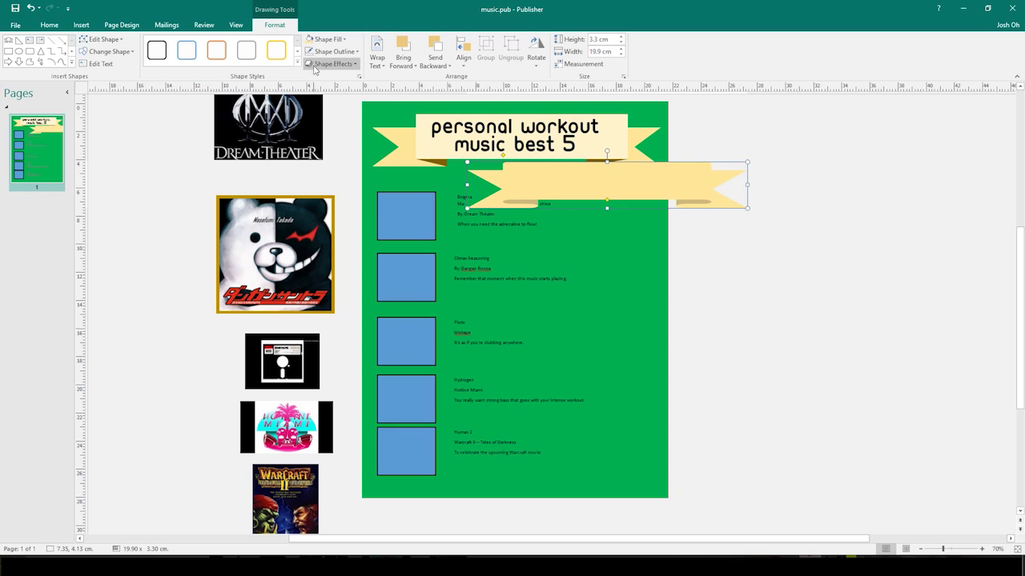
click(341, 41)
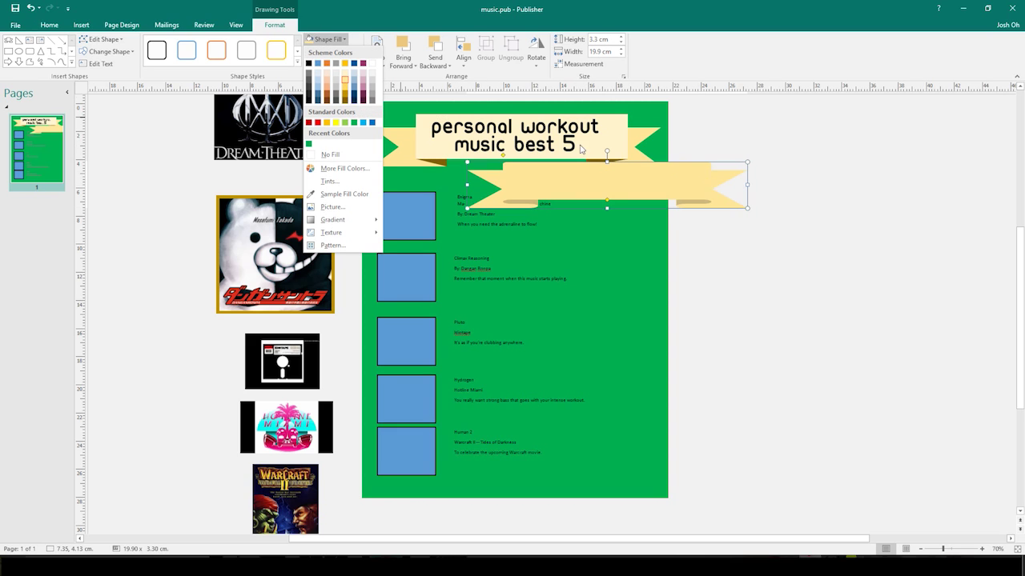
click(709, 179)
right_click(708, 179)
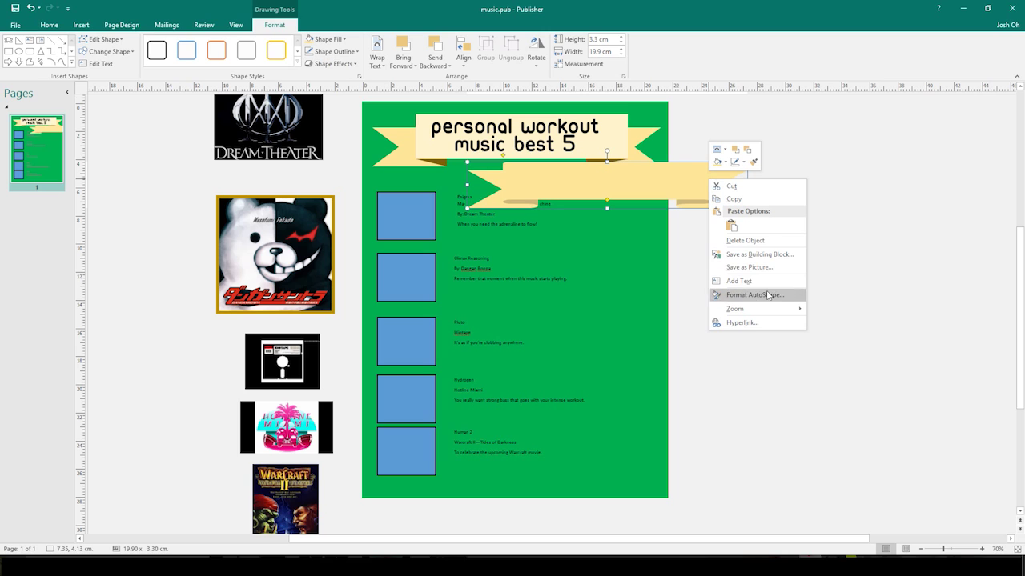
click(768, 295)
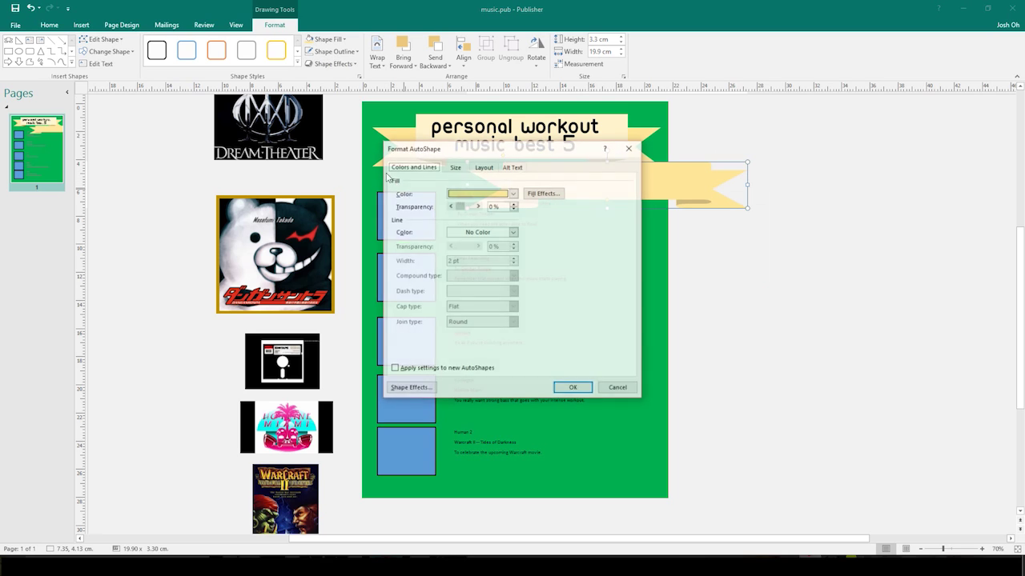
click(456, 168)
click(485, 170)
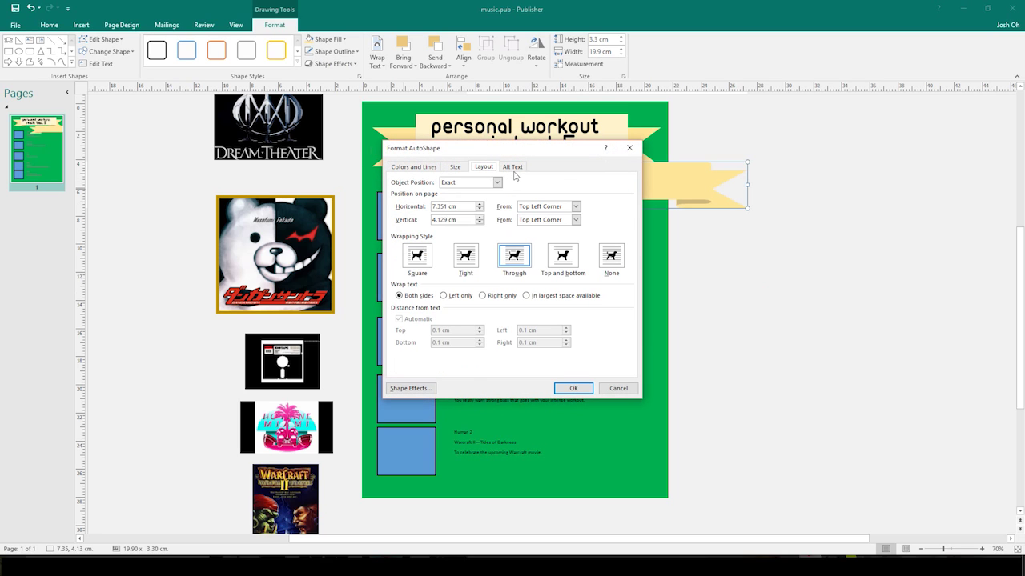
click(512, 167)
click(627, 149)
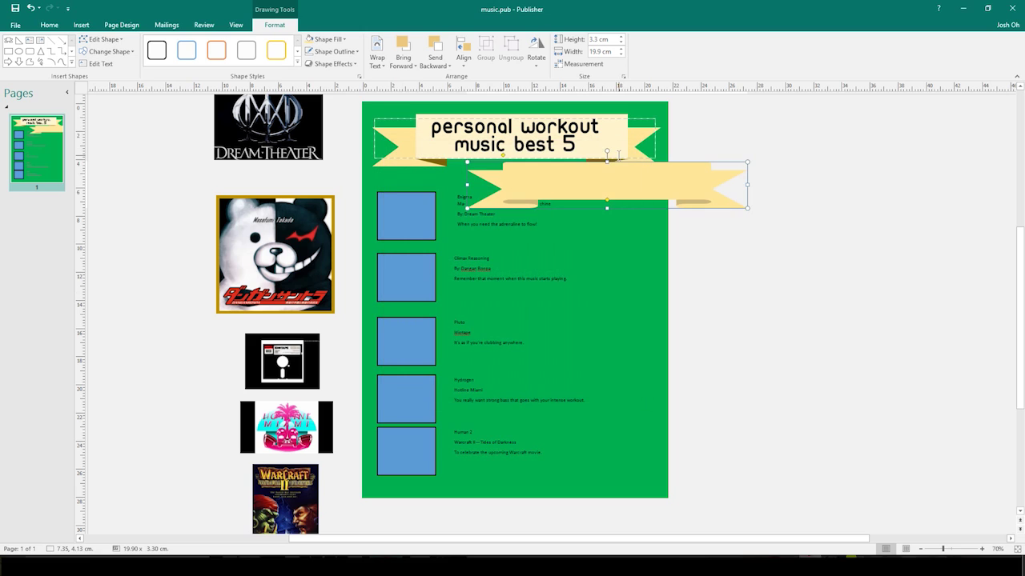
Delete the spare ribbon banner below the title.
drag(684, 175, 727, 230)
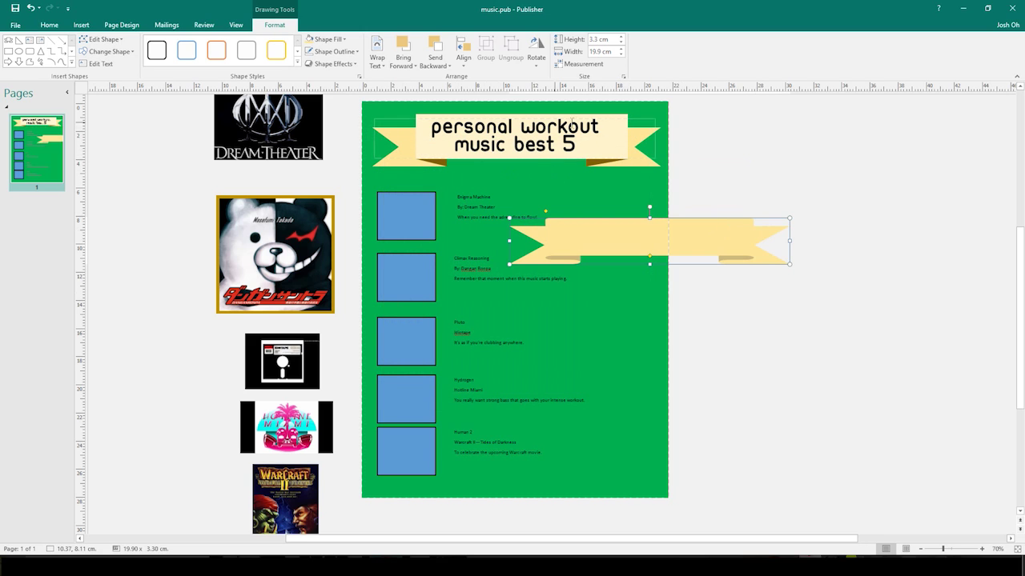
key(Delete)
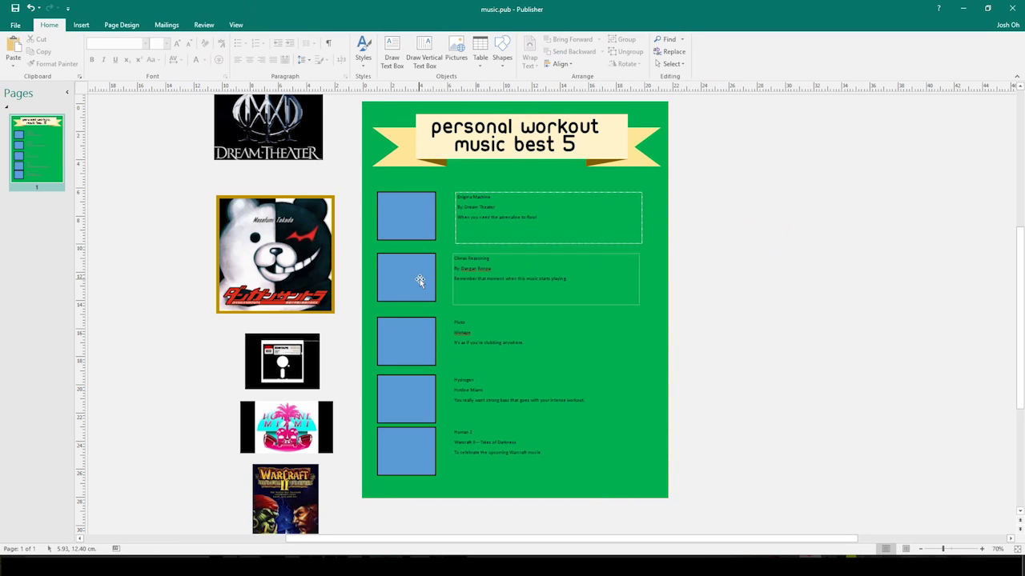
Examine the song entries and picture placeholders down the page, including the Enigma Machine description.
scroll(432, 300, up, 6)
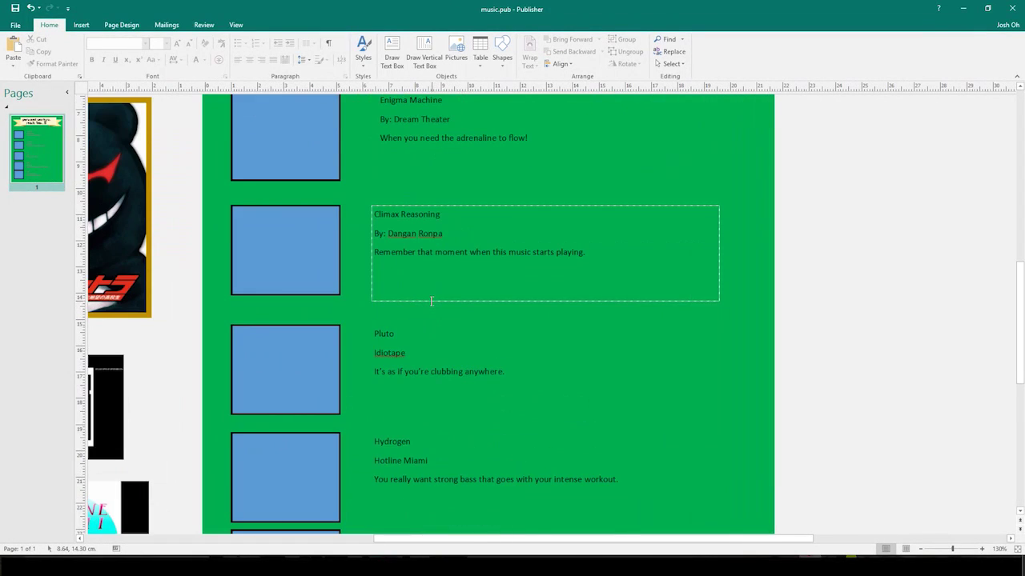
scroll(432, 301, up, 3)
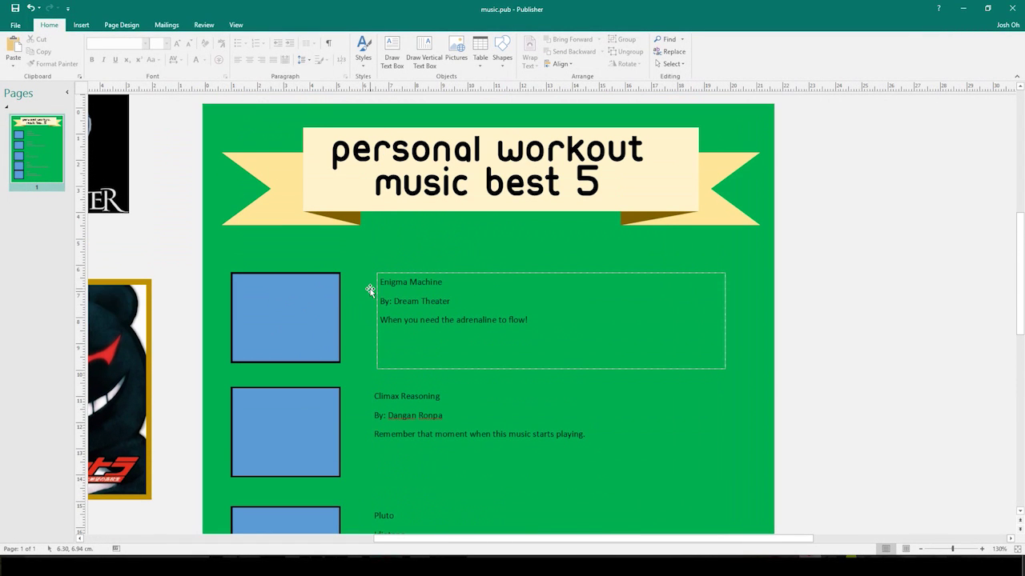
scroll(580, 332, down, 6)
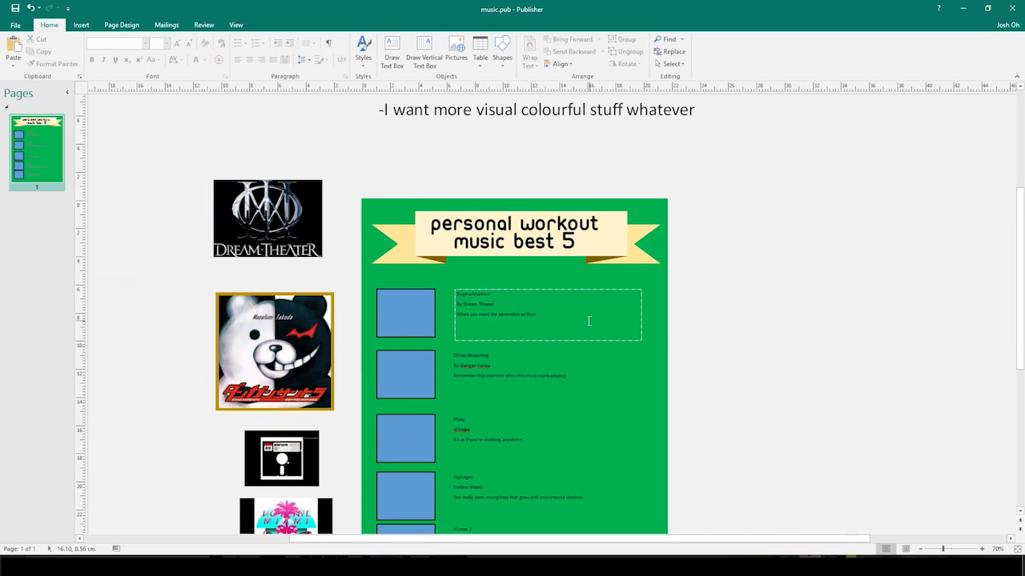
scroll(588, 321, down, 3)
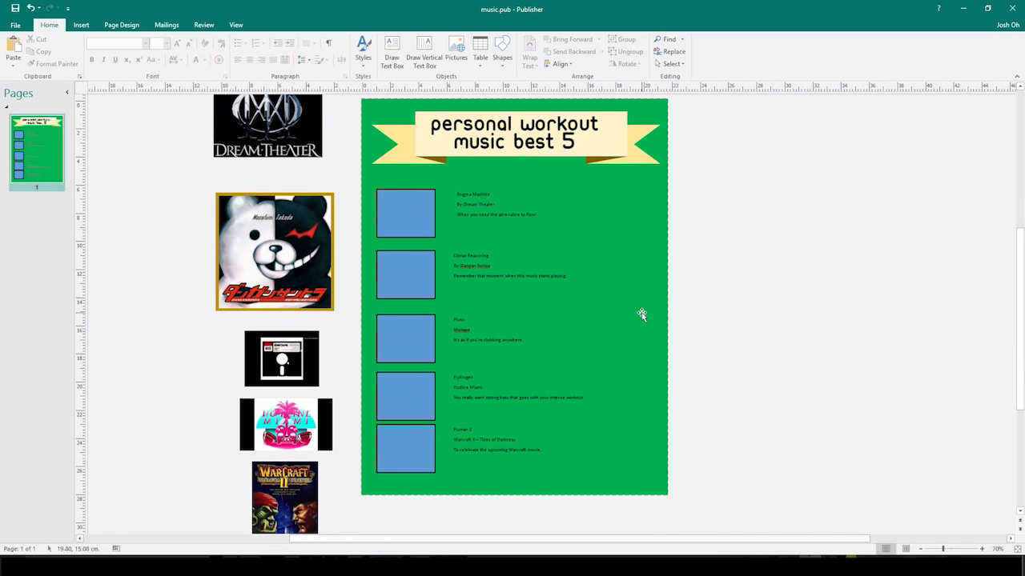
scroll(529, 272, up, 6)
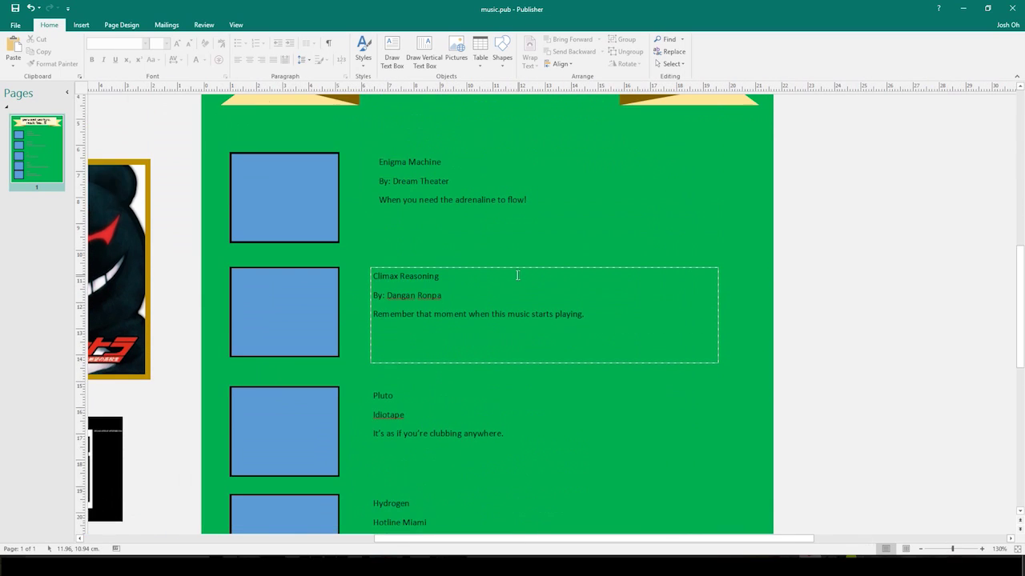
scroll(517, 275, up, 1)
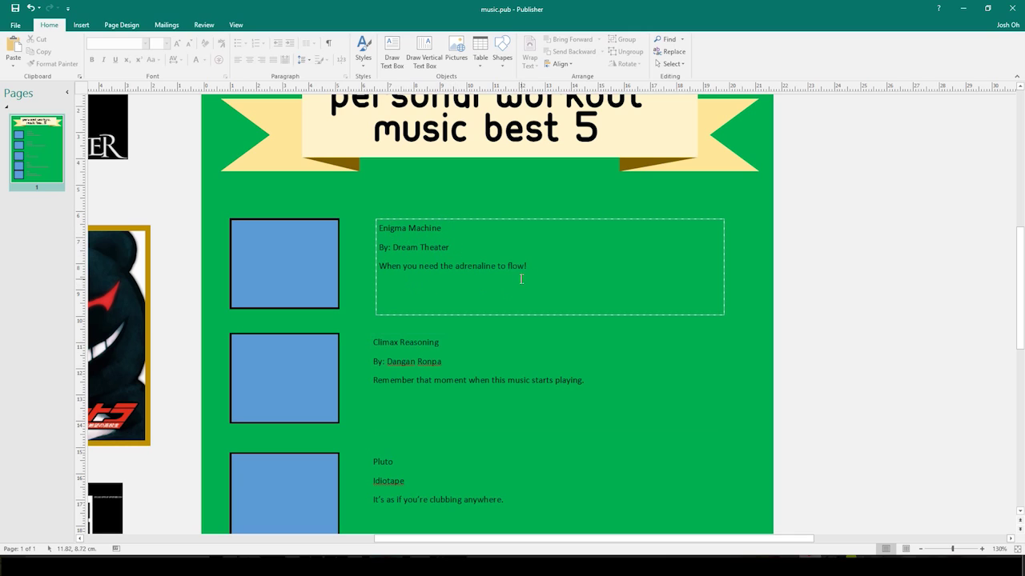
drag(533, 274, 378, 268)
click(549, 280)
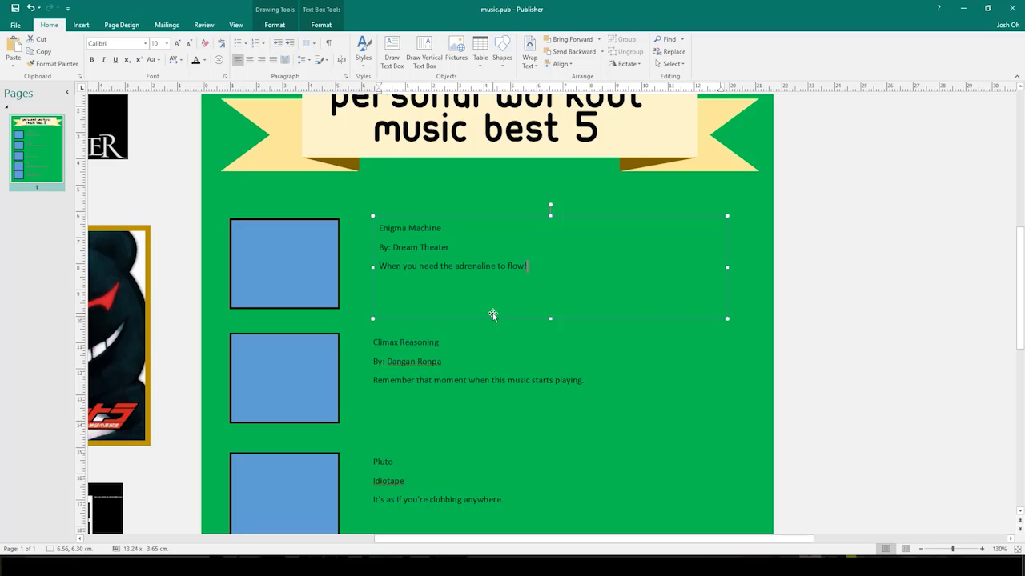
scroll(492, 313, down, 5)
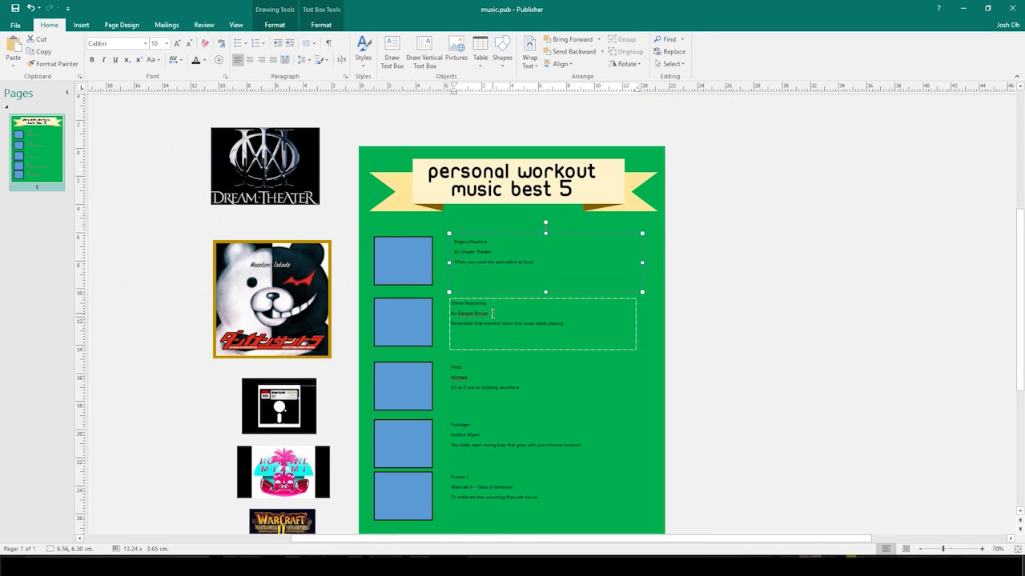
scroll(492, 313, down, 2)
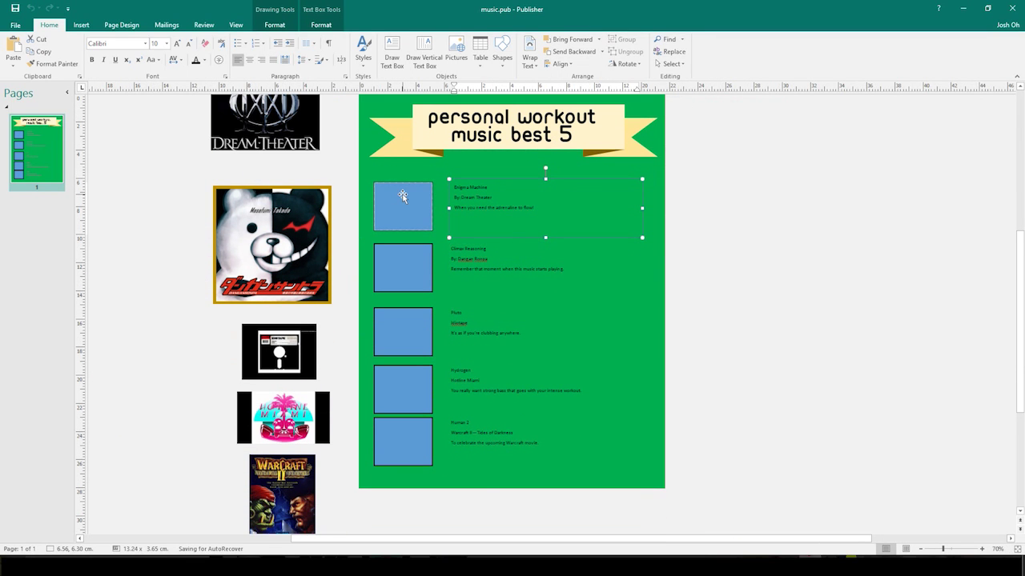
Move the Dream Theater picture beside the page to about -9.81, 0.07 cm.
drag(305, 138, 316, 159)
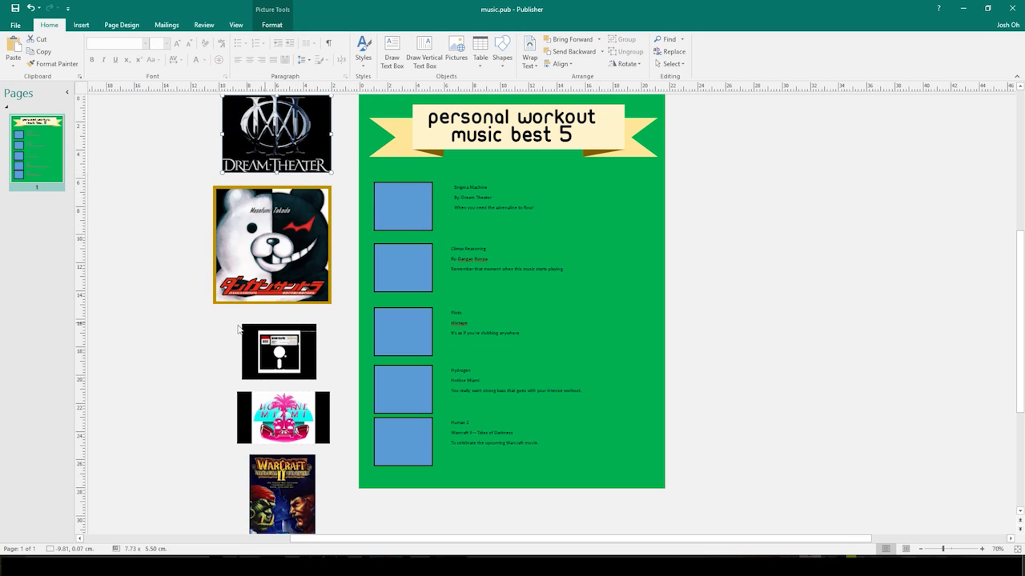
click(736, 298)
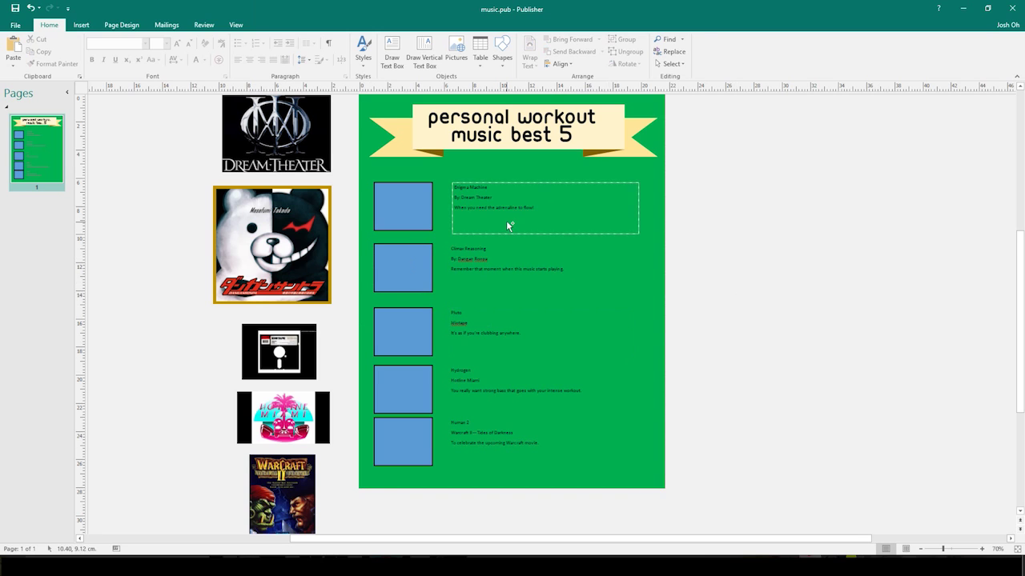
Try the shape style with a white fill and yellow outline on the Enigma Machine text box.
ctrl+scroll(506, 220, up, 5)
scroll(506, 221, up, 2)
scroll(505, 222, up, 2)
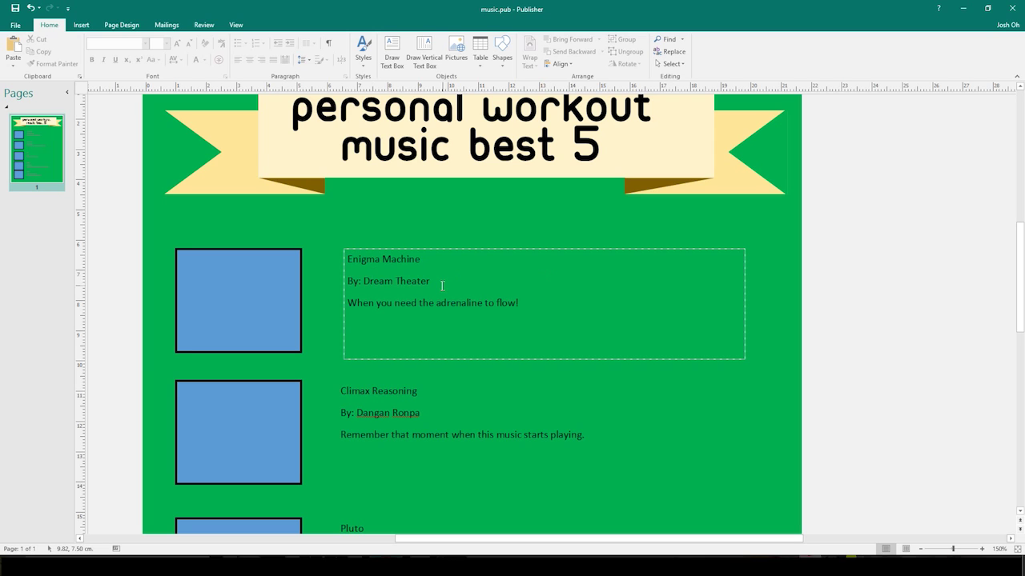
scroll(552, 311, down, 3)
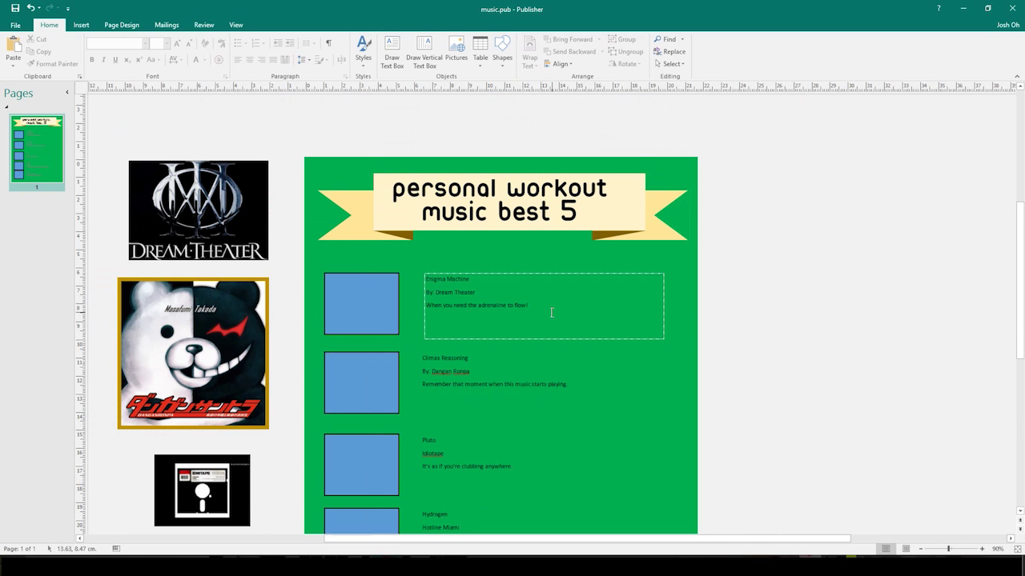
scroll(551, 312, down, 1)
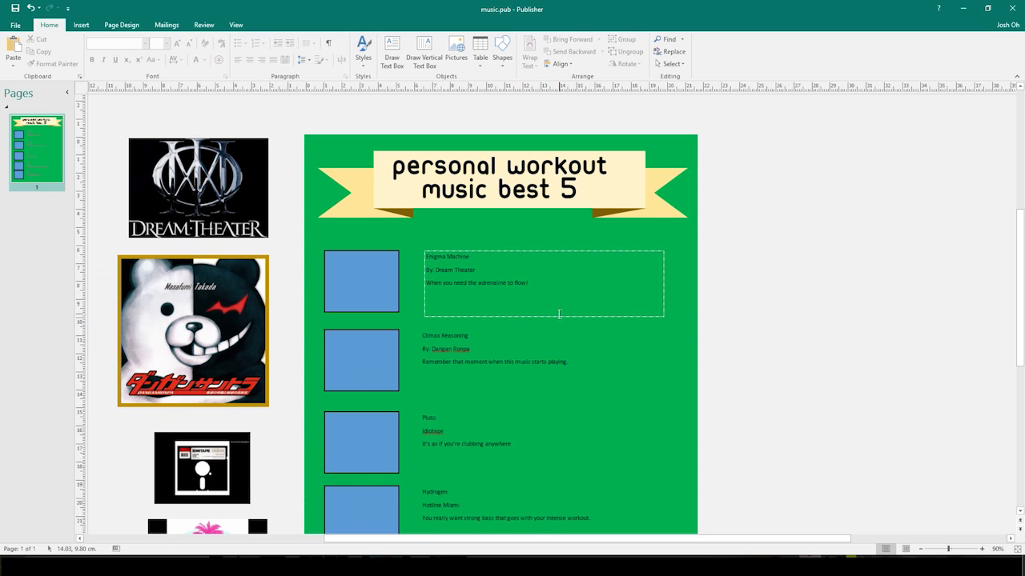
click(559, 313)
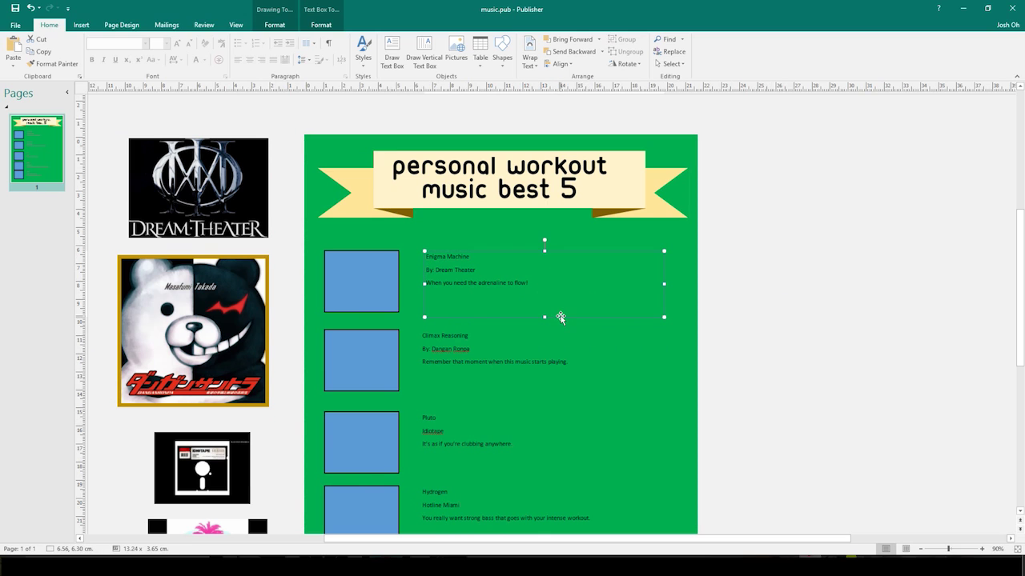
click(320, 25)
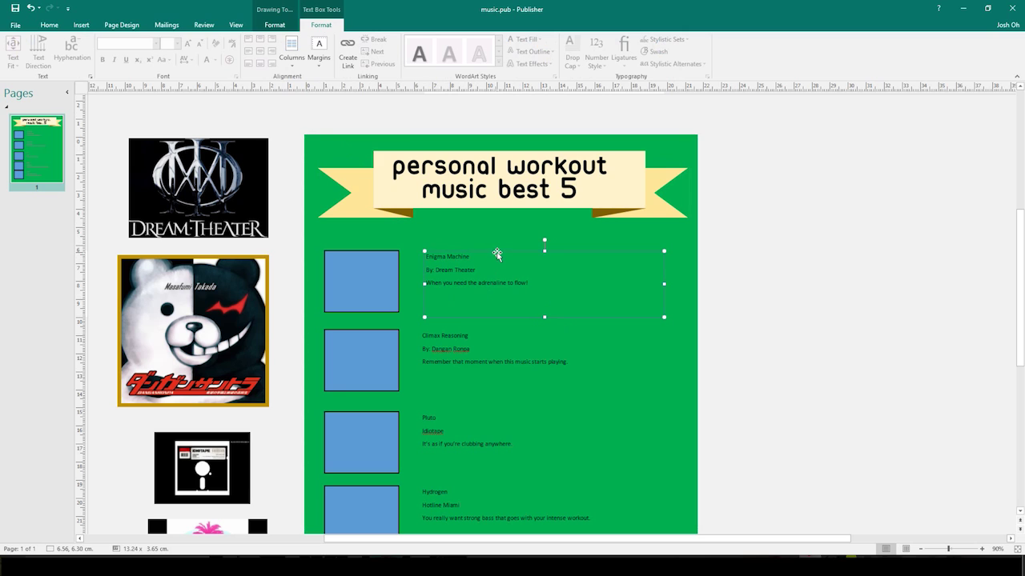
click(274, 25)
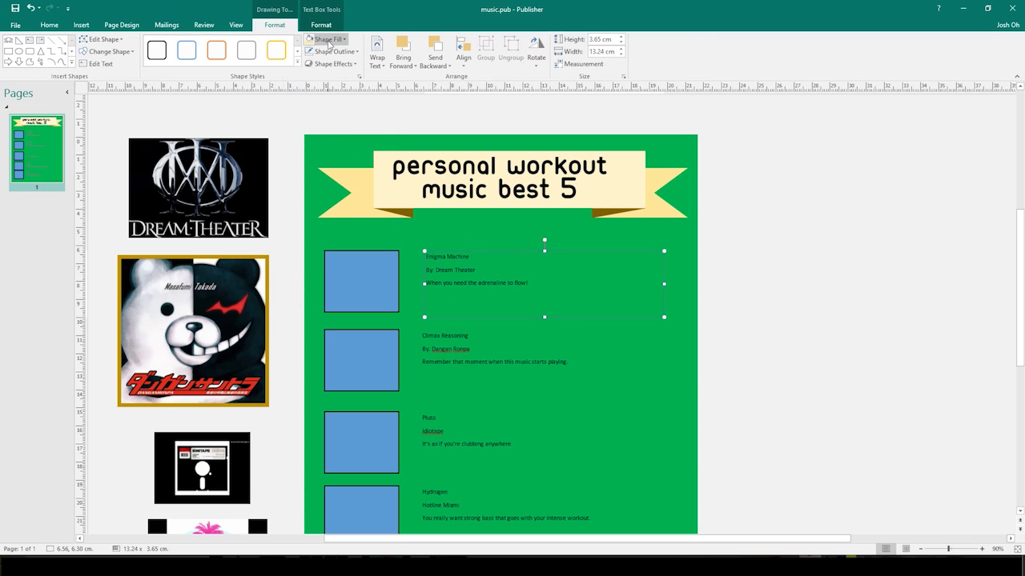
click(328, 40)
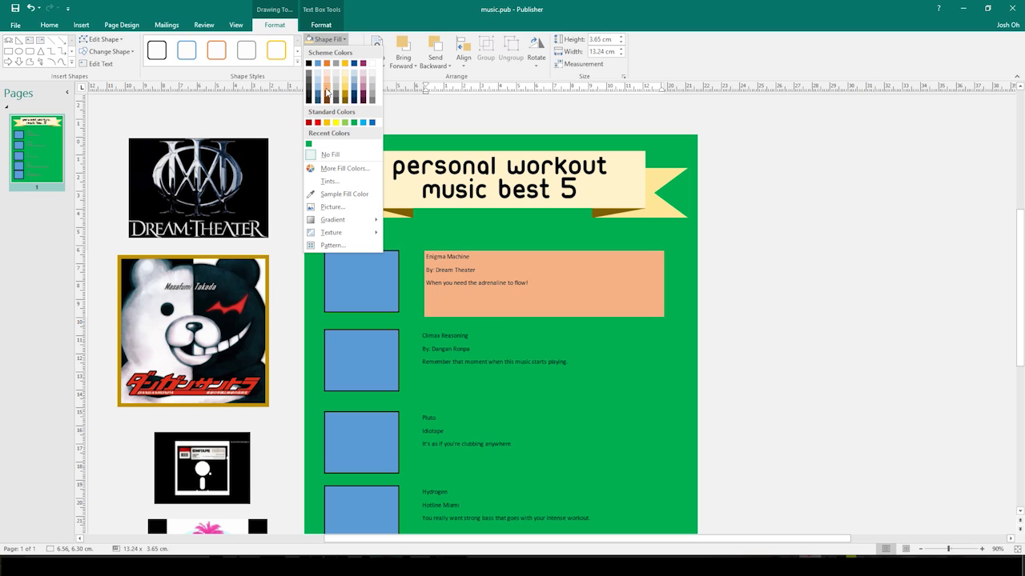
mouse_move(347, 237)
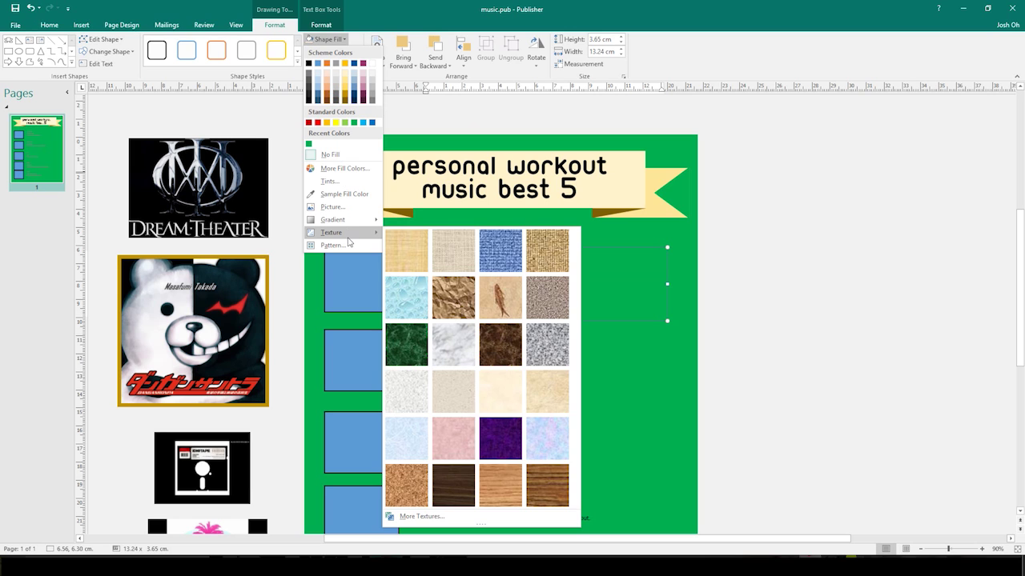
key(Escape)
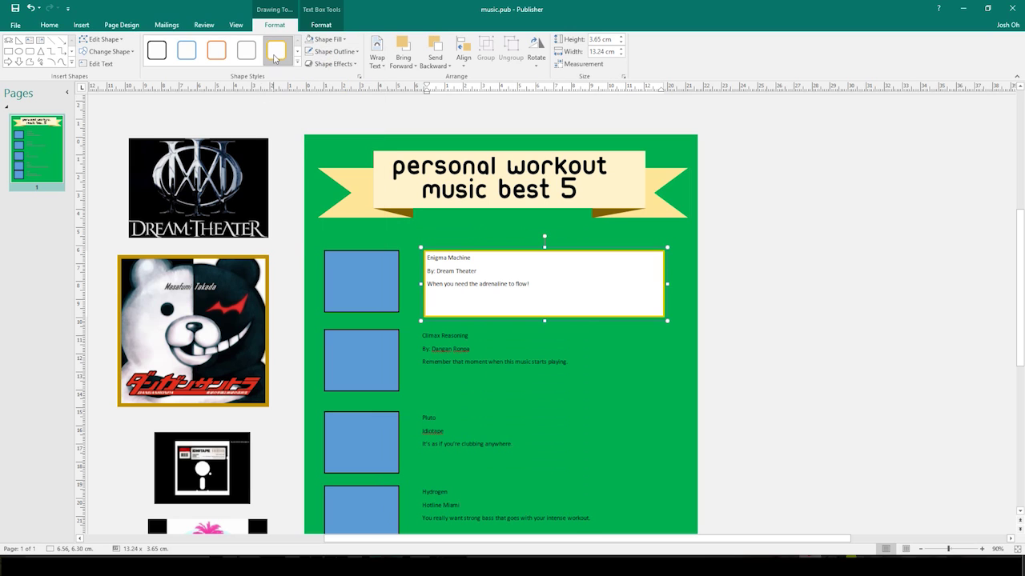
click(782, 264)
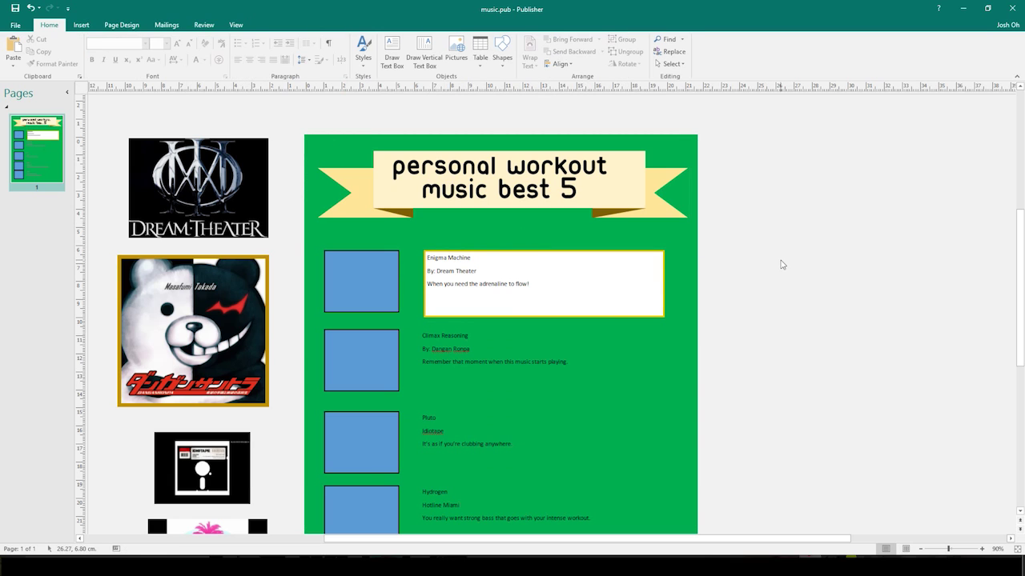
Undo the shape style applied to the Enigma Machine text box.
key(ctrl+z)
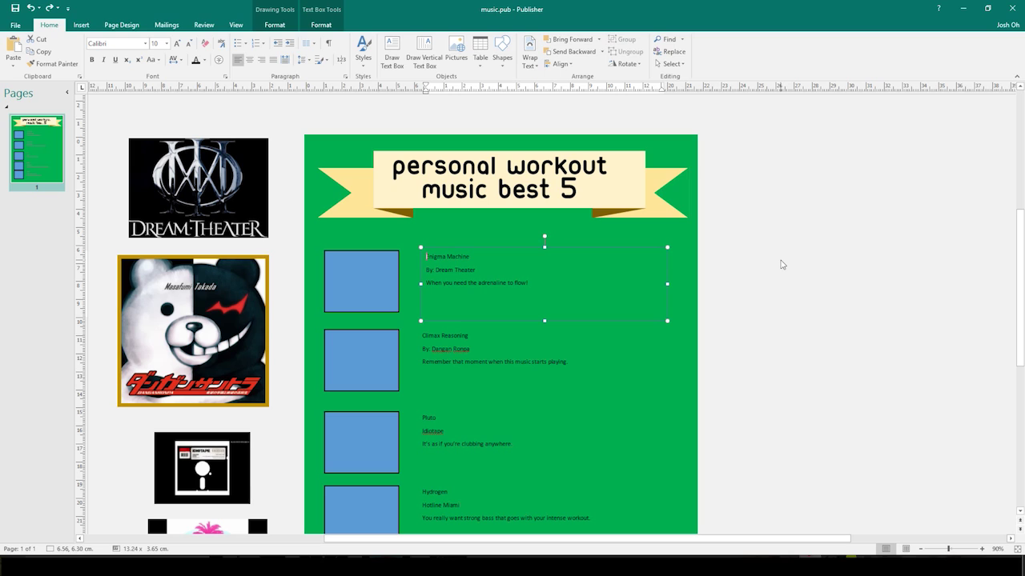
click(731, 281)
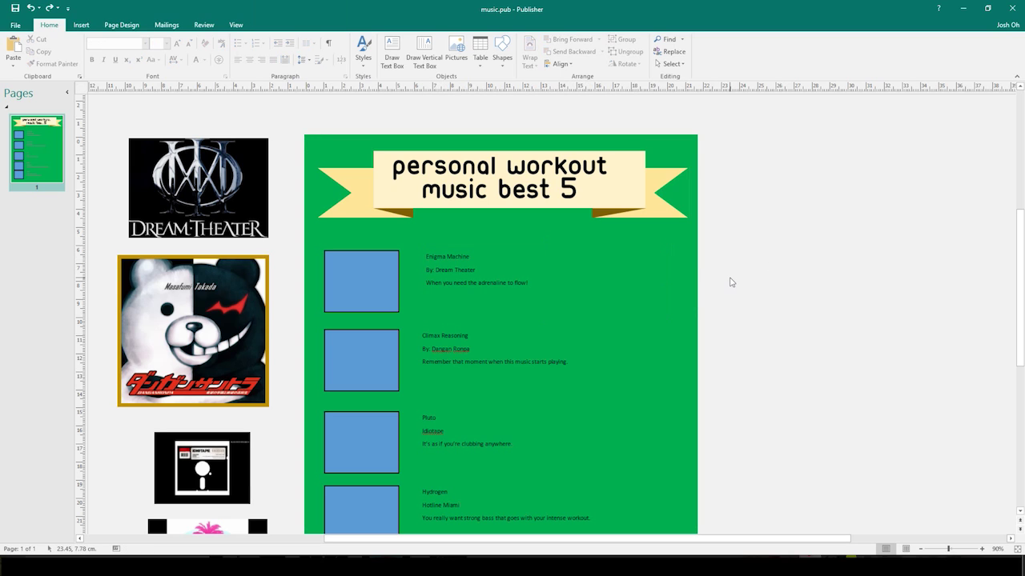
click(552, 270)
click(811, 272)
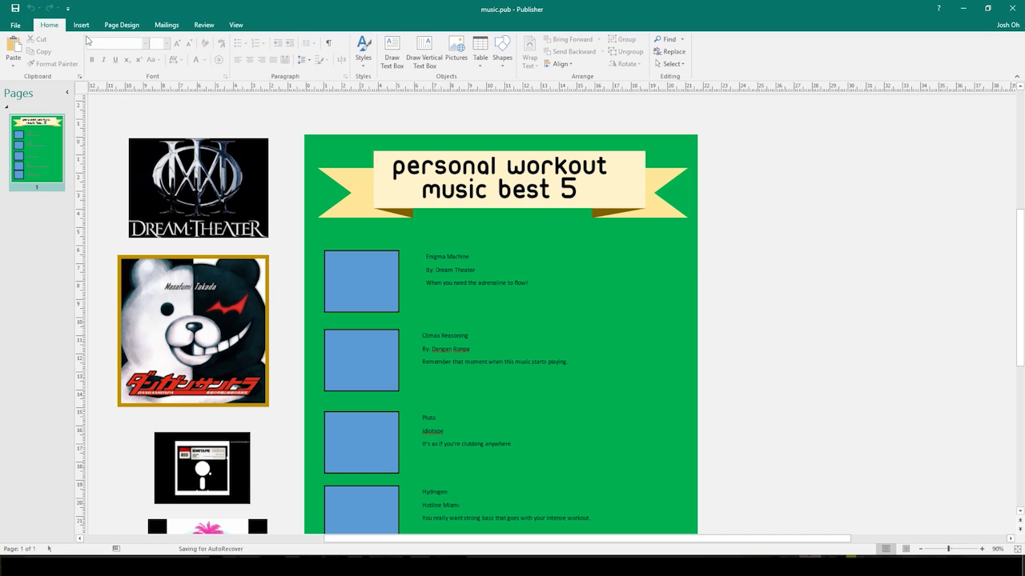
Draw a rounded rectangle about 14.25 x 3.54 cm over the Enigma Machine entry and send it behind the text.
click(80, 25)
click(143, 57)
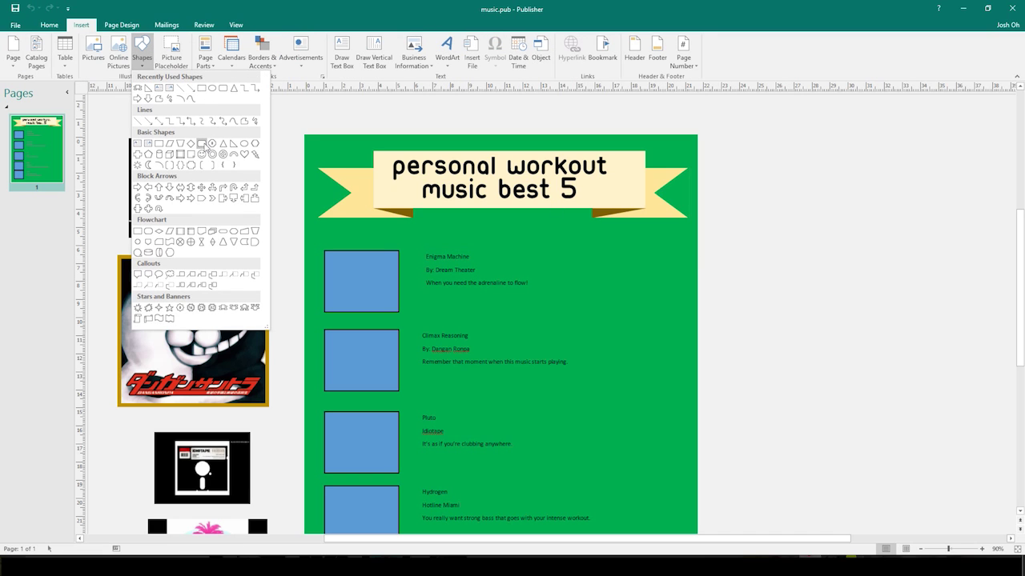
click(203, 144)
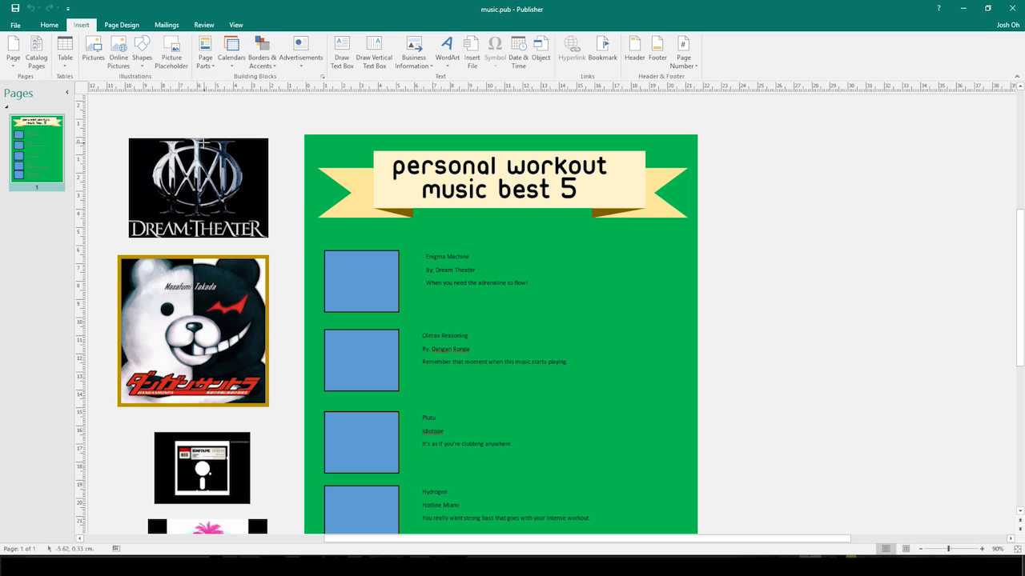
drag(415, 249, 673, 313)
click(431, 52)
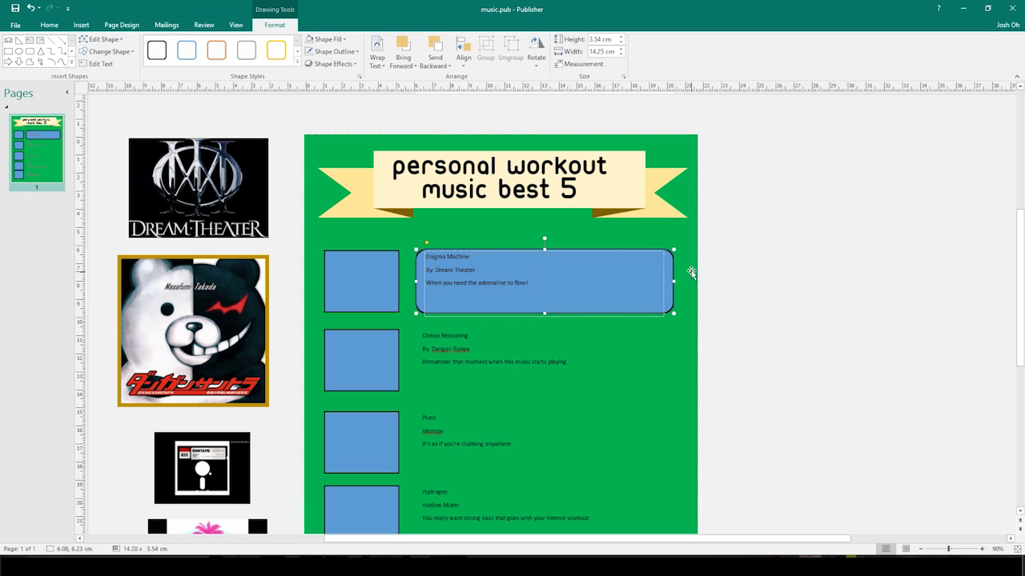
click(762, 276)
Remove the outline of the rounded rectangle behind the Enigma Machine text and fill it with white.
click(674, 261)
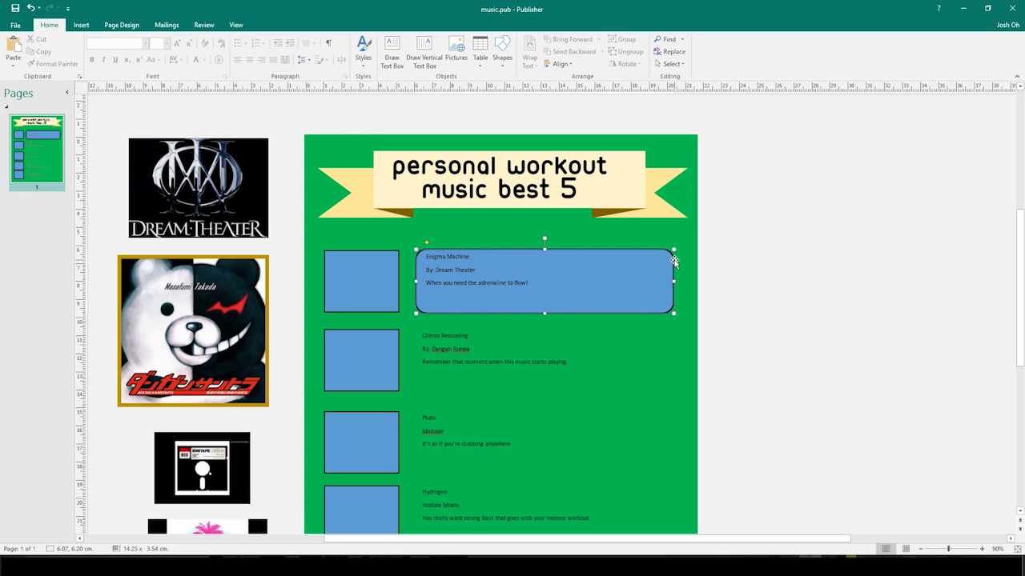
click(341, 51)
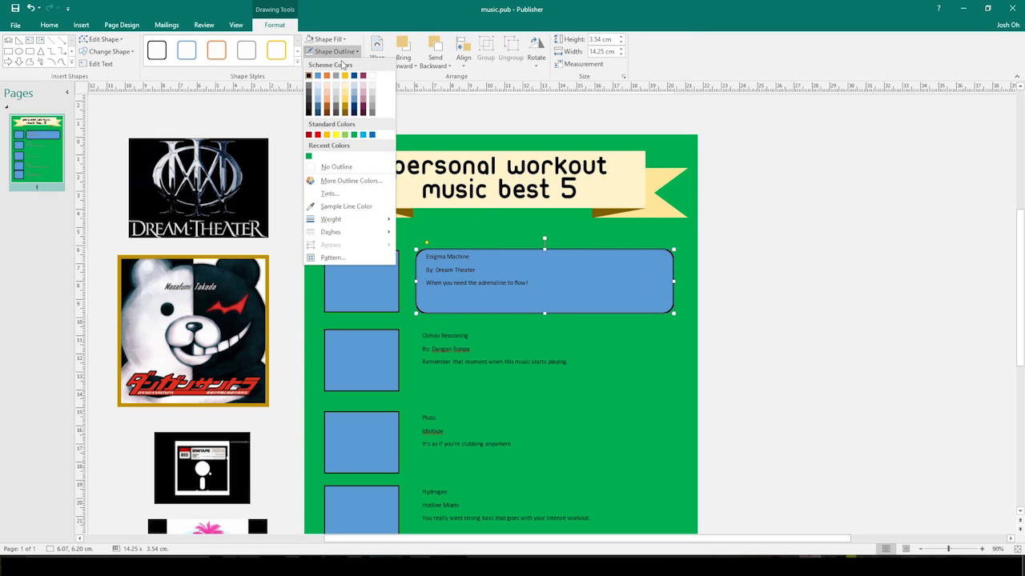
click(347, 168)
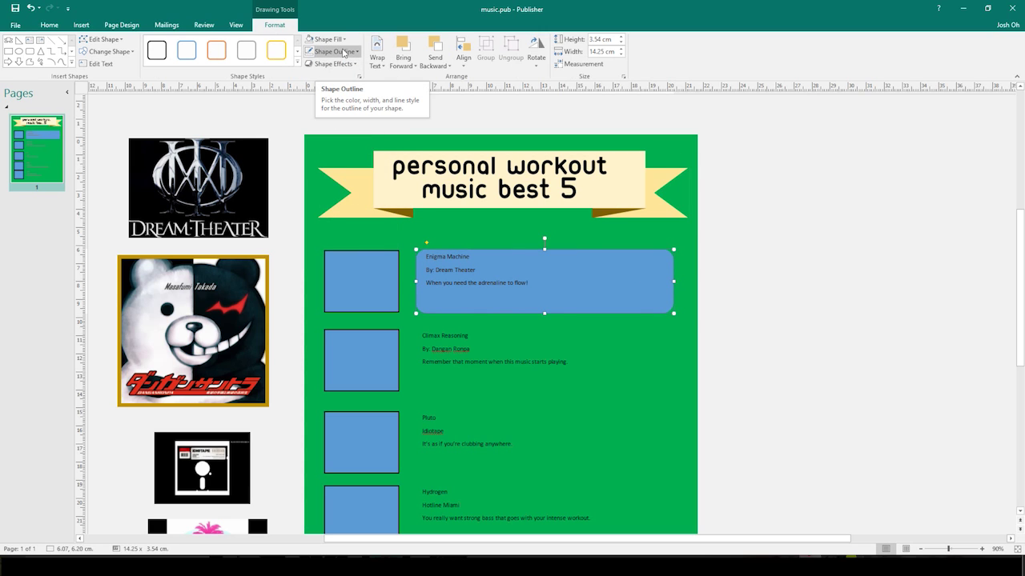
click(325, 40)
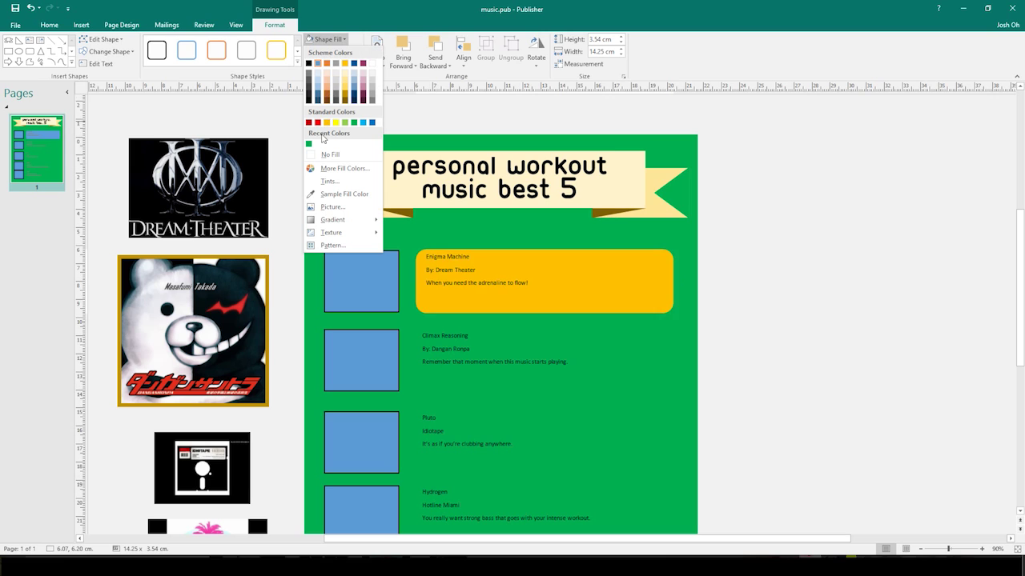
click(372, 69)
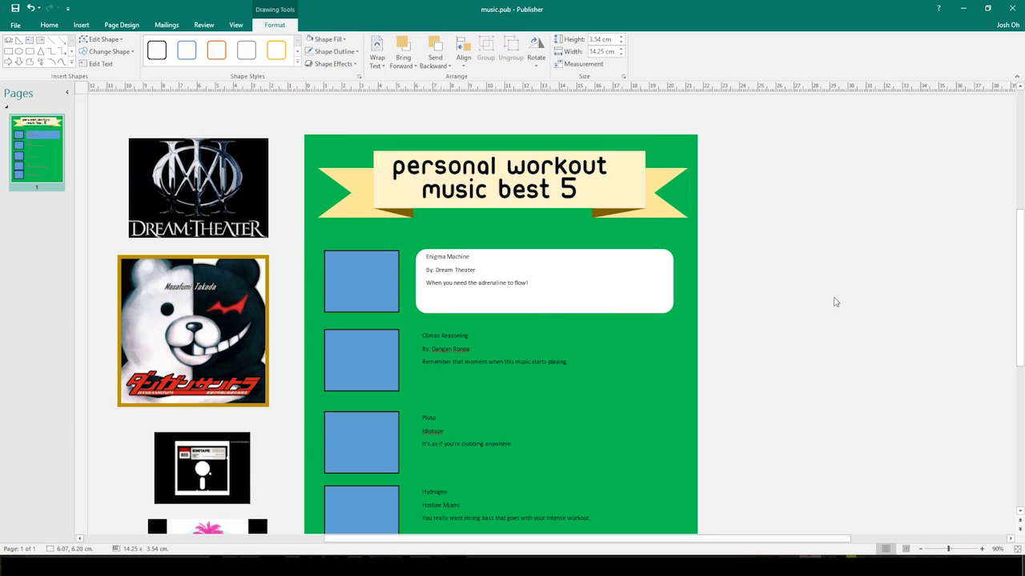
scroll(833, 297, down, 1)
click(832, 297)
ctrl+scroll(835, 302, down, 2)
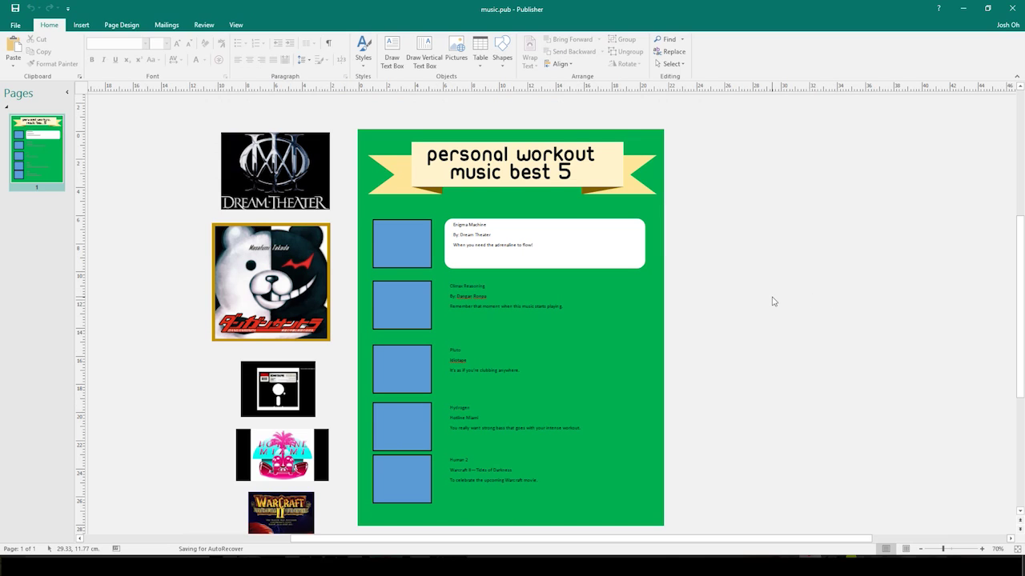
Copy the white rounded rectangle four times and place one copy over each of the remaining song entries.
click(643, 223)
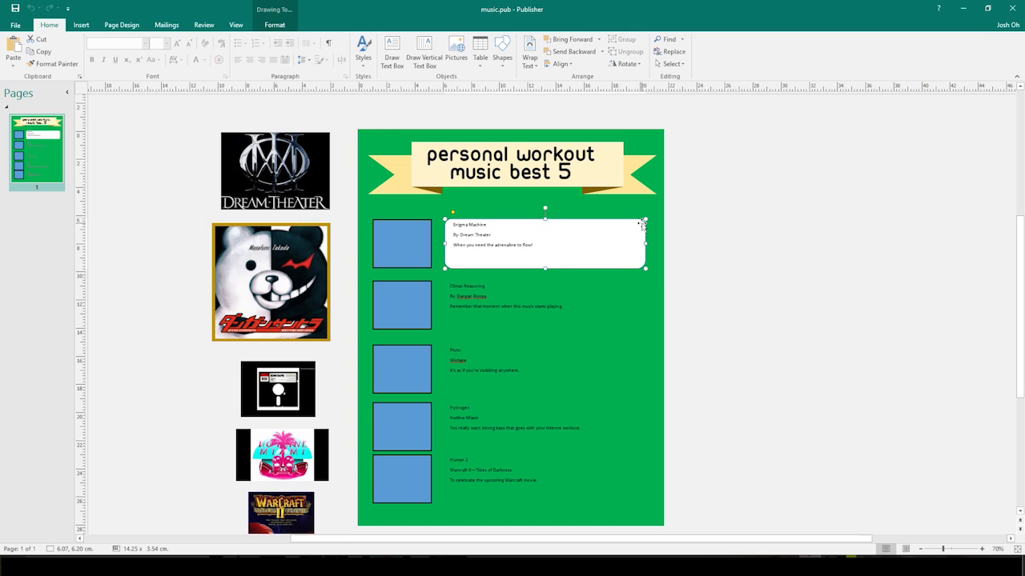
drag(643, 223, 558, 436)
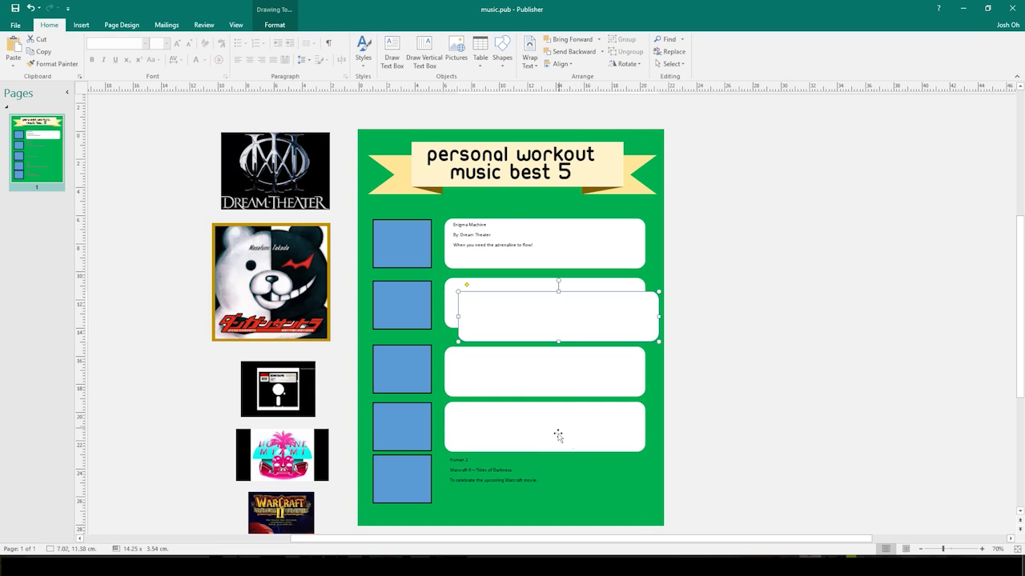
drag(558, 329, 544, 490)
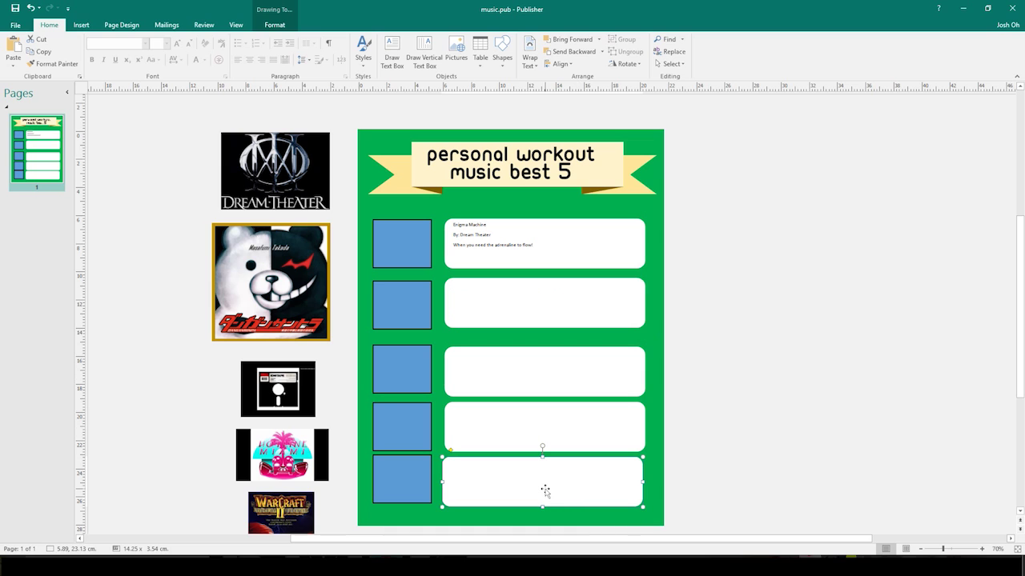
Nudge the fourth white box into place and line up the fifth one with it at about 6.17, 23.13 cm.
scroll(552, 412, up, 4)
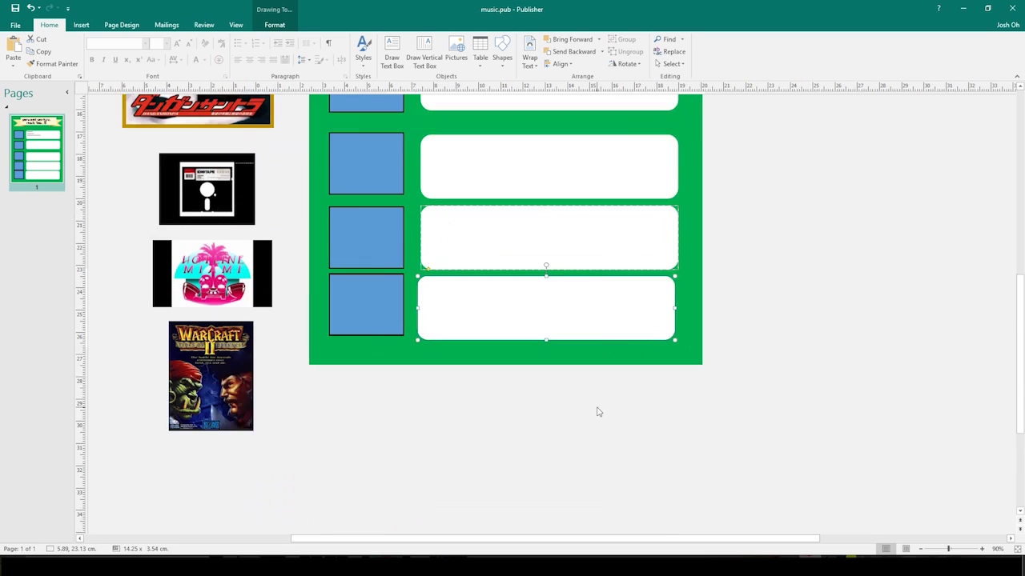
scroll(559, 402, up, 3)
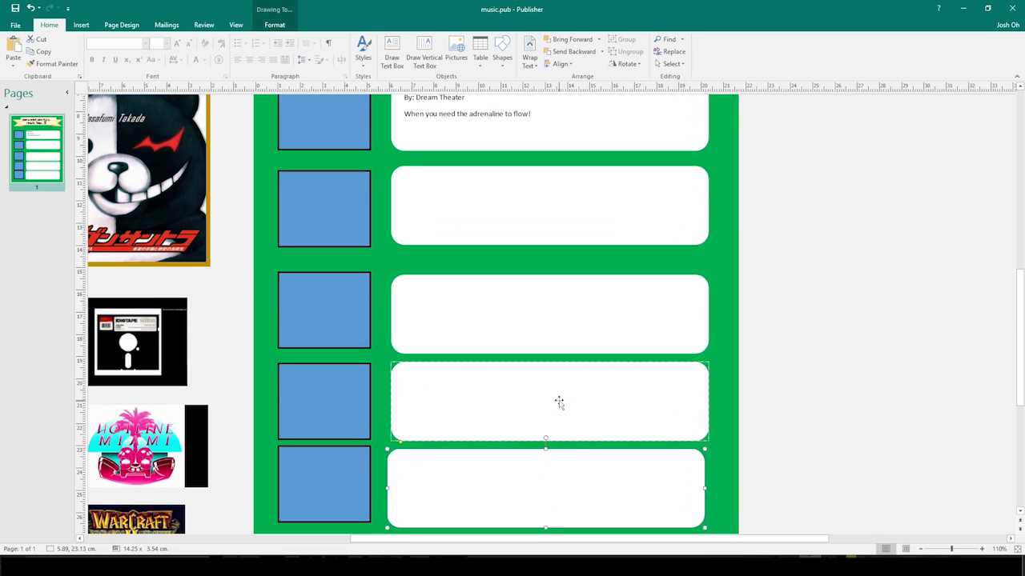
click(471, 380)
drag(467, 371, 482, 377)
scroll(478, 297, up, 1)
click(480, 304)
click(792, 320)
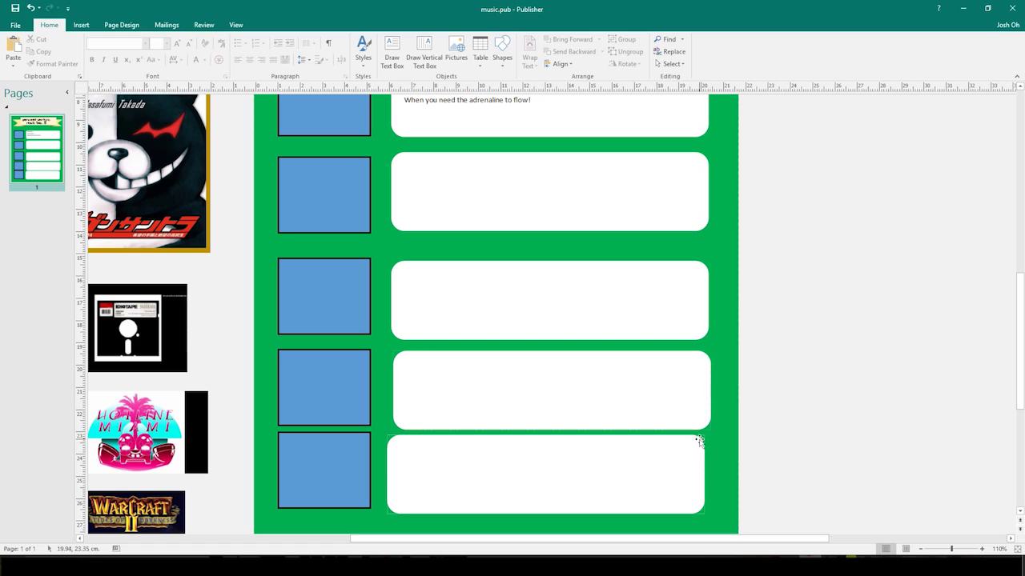
drag(580, 462, 583, 462)
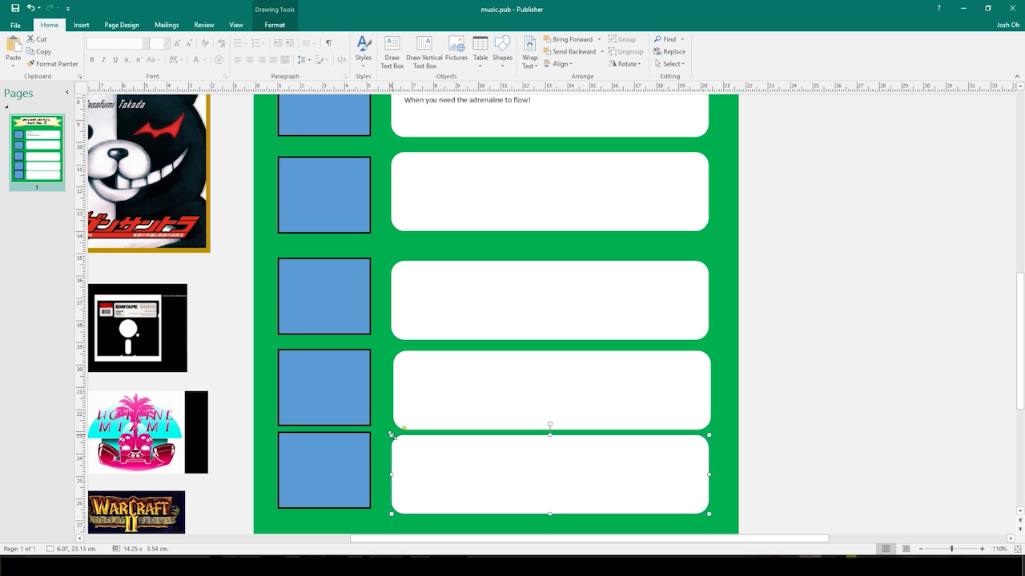
drag(437, 456, 440, 457)
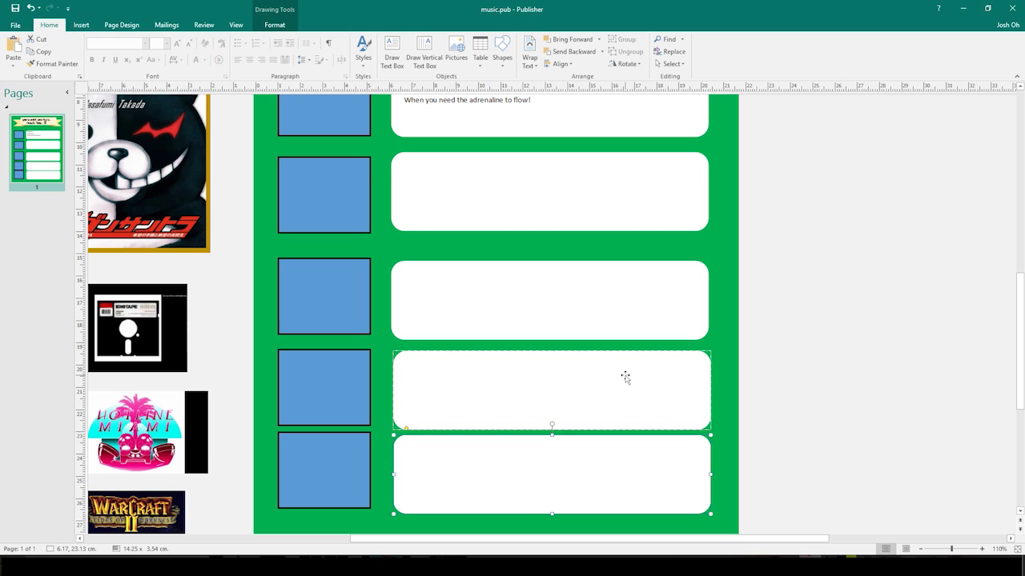
Move the third and fourth white boxes slightly up the page to even out the gaps between the boxes.
scroll(625, 377, down, 4)
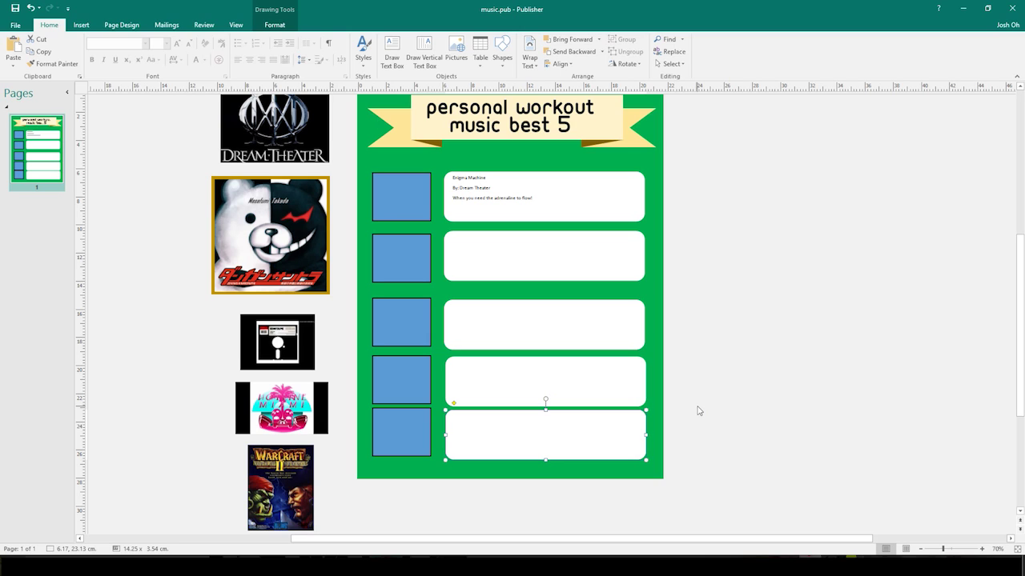
click(698, 392)
click(600, 319)
click(736, 329)
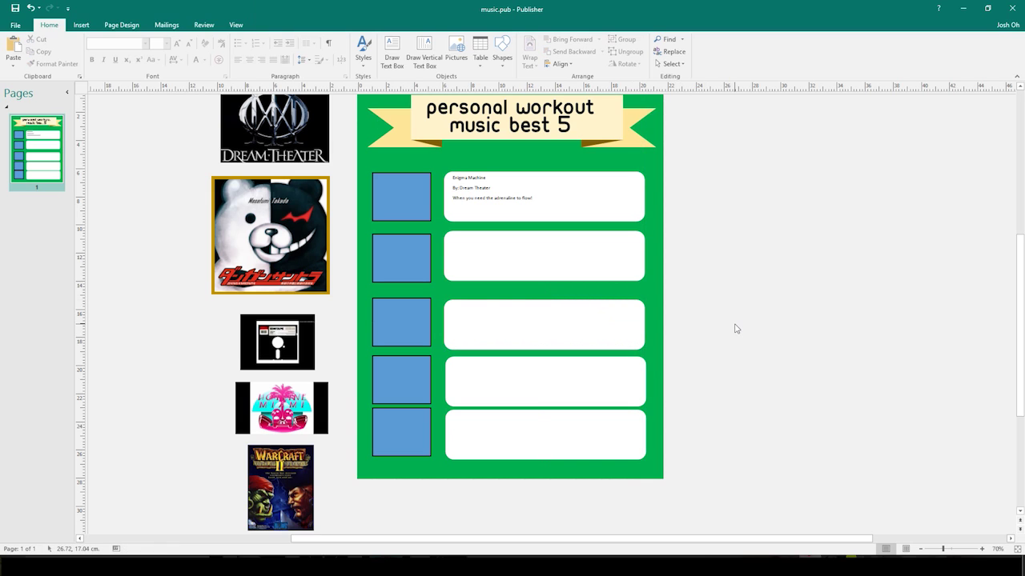
scroll(736, 328, up, 1)
click(606, 313)
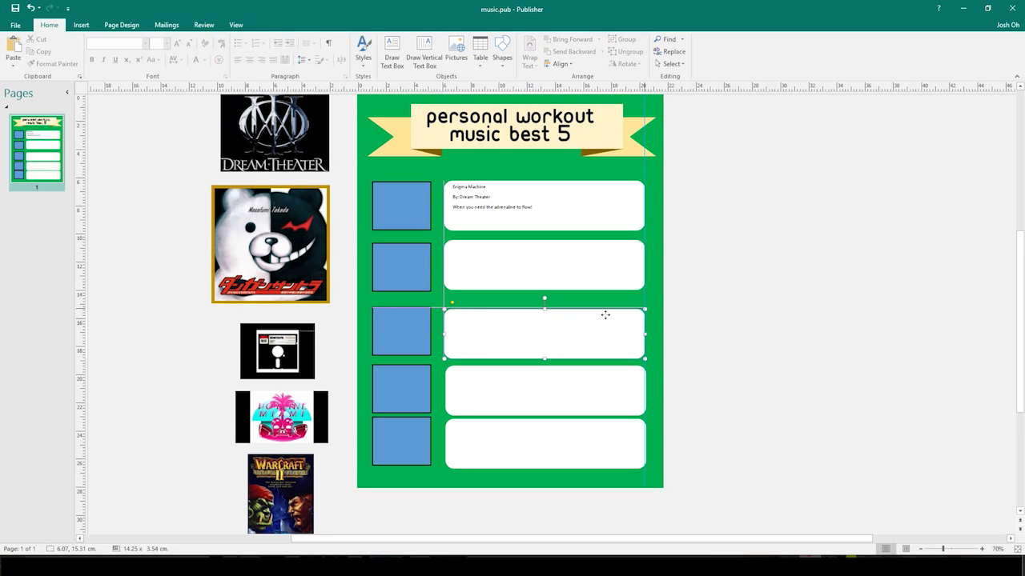
click(601, 383)
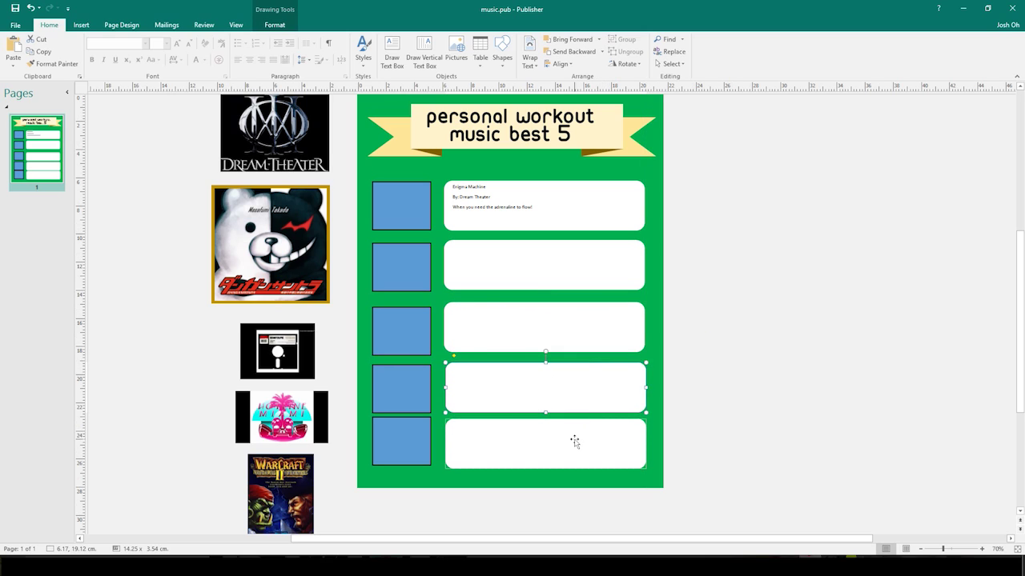
click(735, 398)
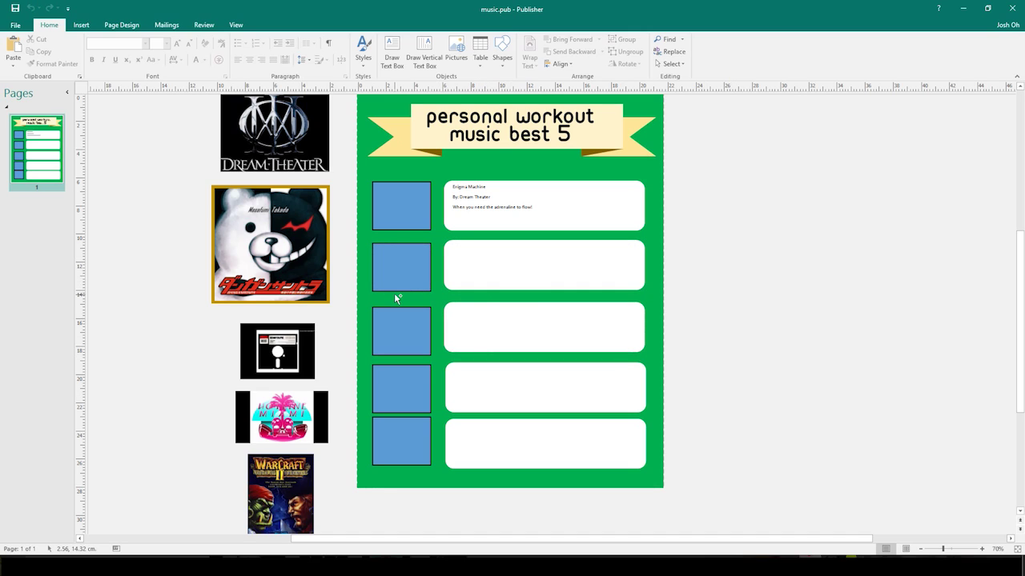
Select the four lower white boxes together and send them backward behind the song entry texts.
click(488, 264)
shift+click(494, 334)
shift+click(506, 401)
click(599, 265)
shift+click(608, 329)
click(542, 261)
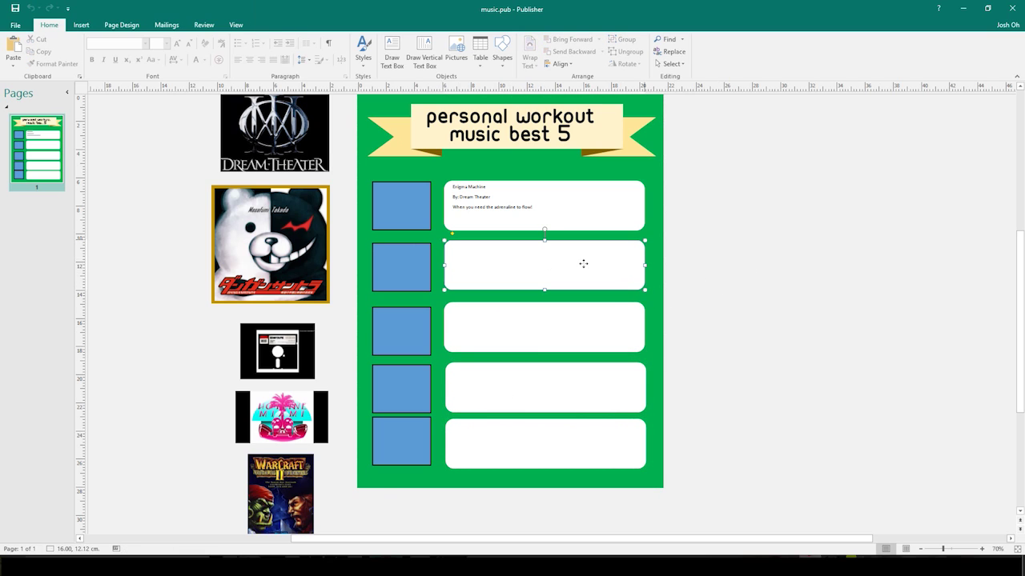
shift+click(609, 320)
shift+click(590, 389)
shift+click(579, 441)
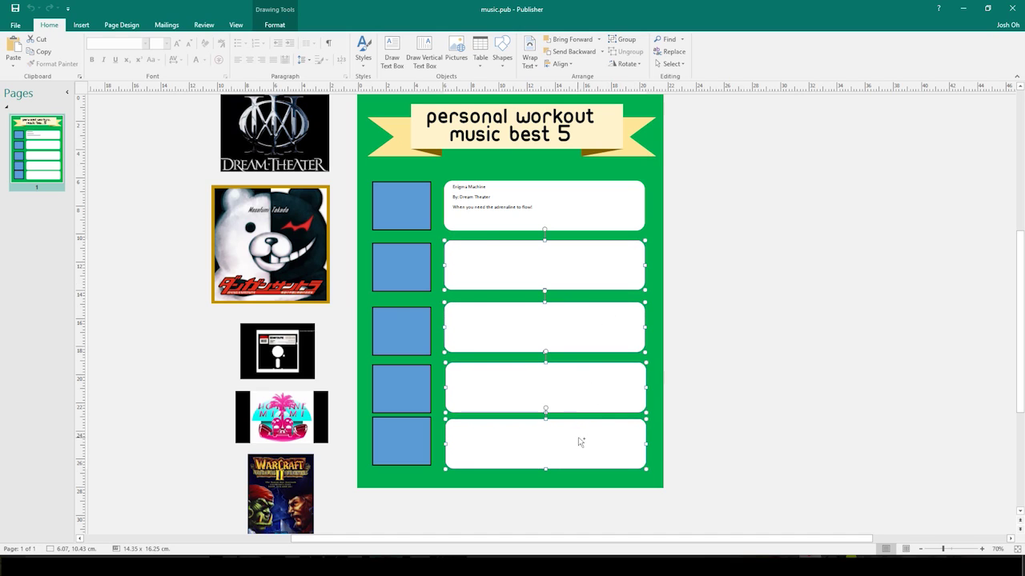
text(Climax Reasoning By: Dangan Ronpa Remember that moment when this music starts playing. Pluto Mixtape It's as if you're clubbing anywhere. Hydrogen Hotline Miami You really want strong bass that goes with your intense workout. Human 2 Warcraft II — Tides of Darkness To celebrate the upcoming Warcraft movie.)
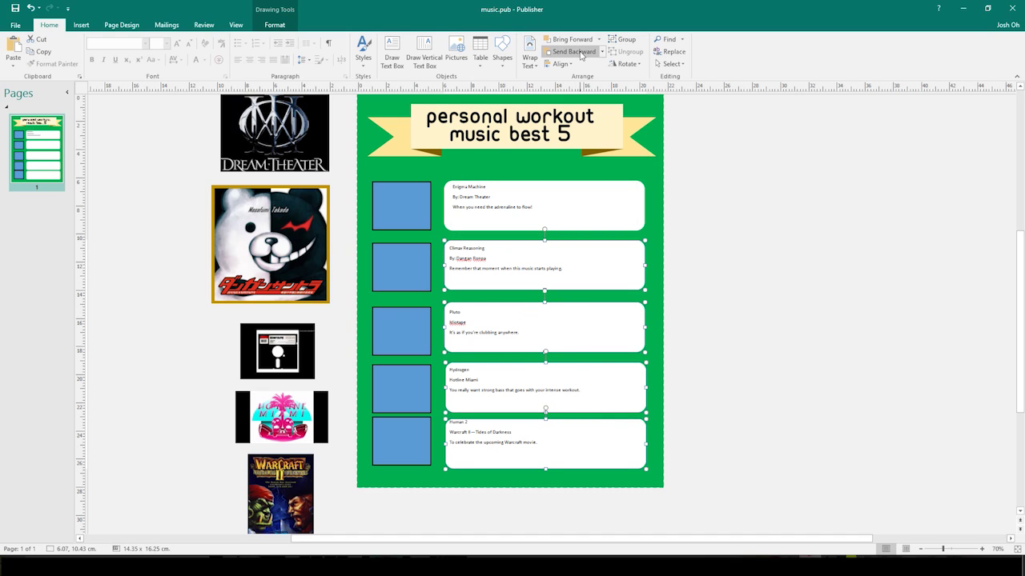
click(764, 282)
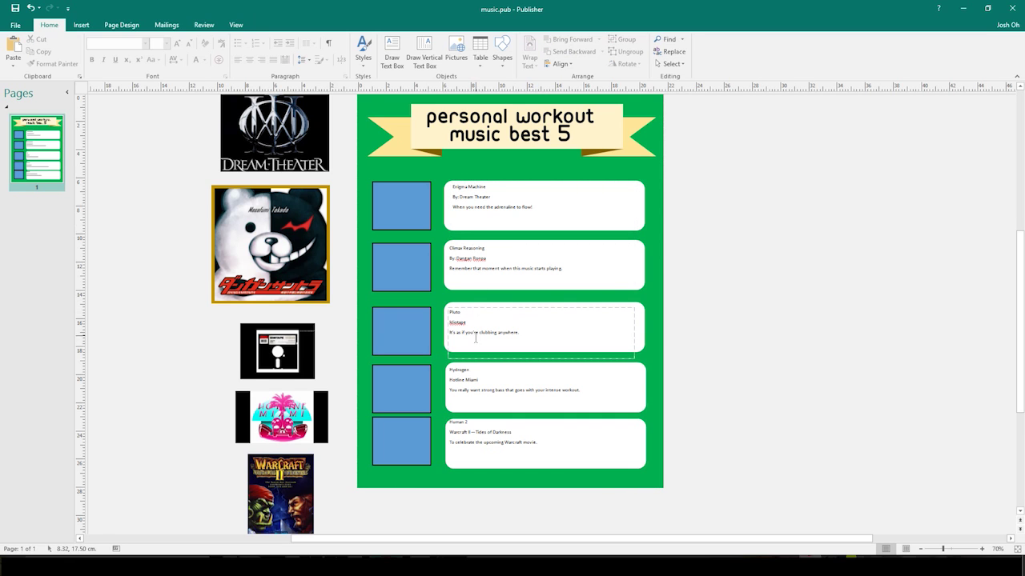
Shrink the black-and-white bear picture to about 3.60 x 3.60 cm and place it beside the page at about -7.29, 9.75 cm.
scroll(476, 337, up, 5)
scroll(478, 339, down, 5)
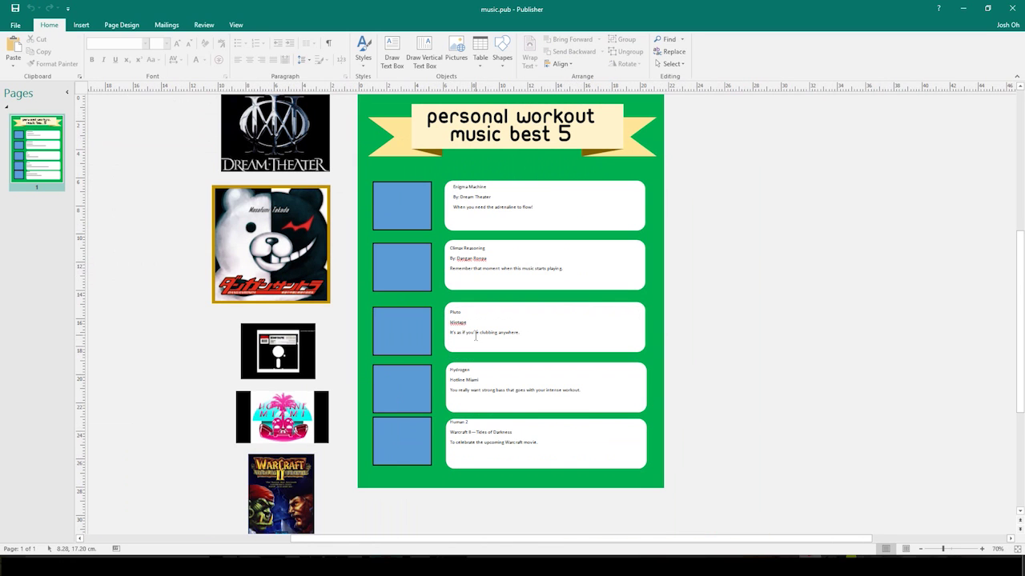
scroll(473, 337, down, 2)
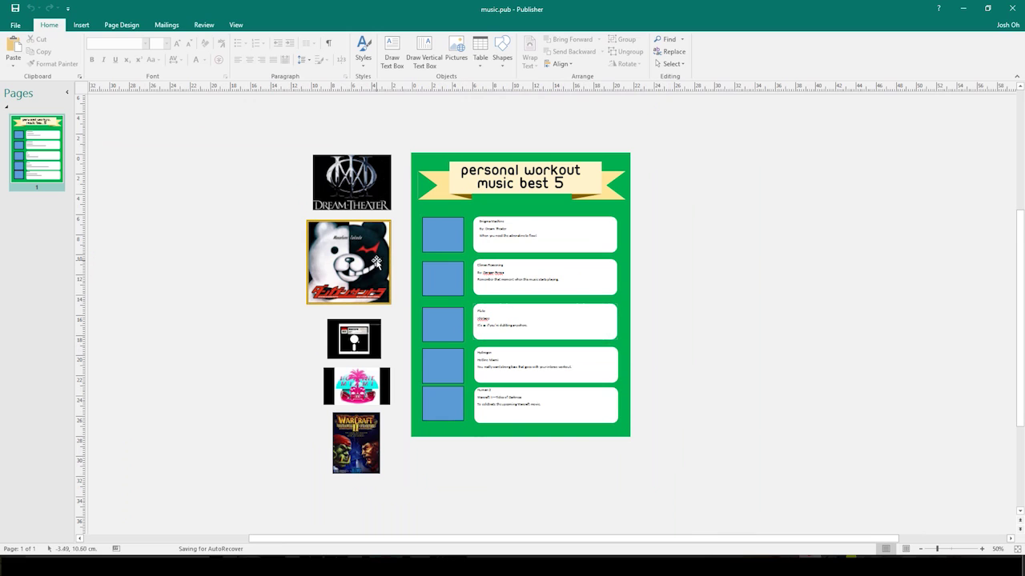
drag(365, 260, 453, 279)
drag(489, 334, 371, 281)
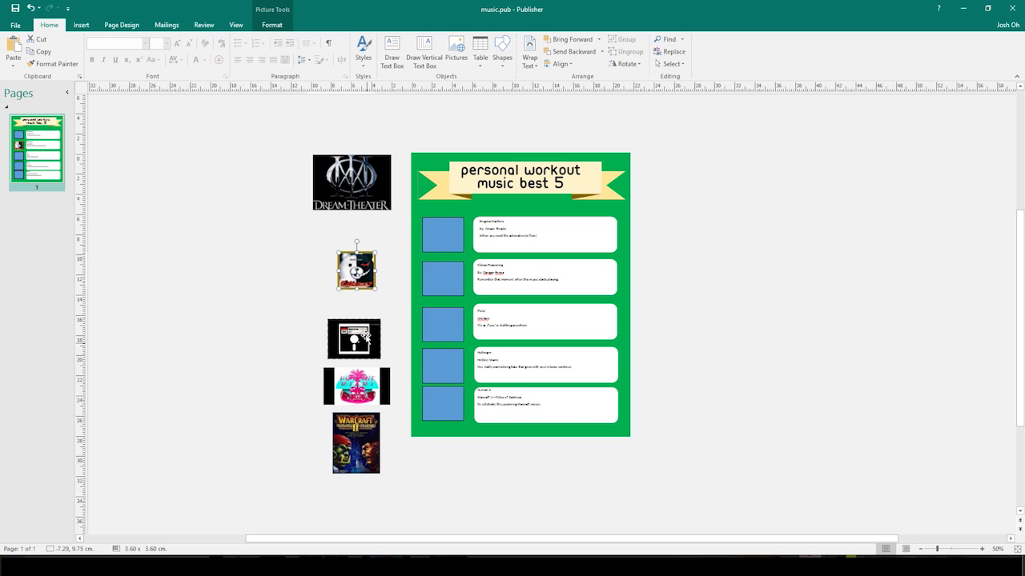
Insert a picture placeholder and place it outside the page beside the bear picture, about 3.76 x 3.76 cm in size.
click(81, 25)
click(171, 49)
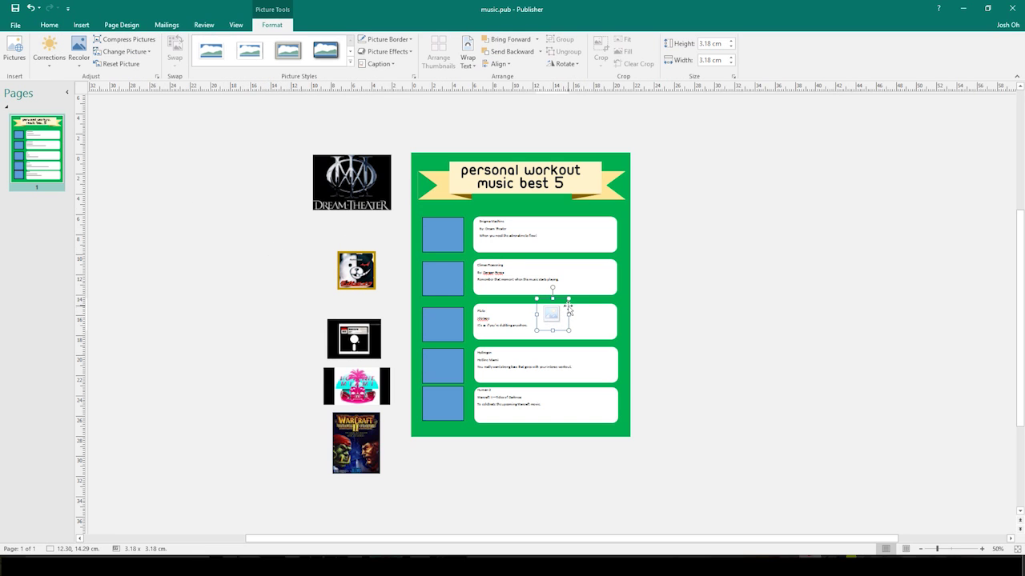
drag(567, 305, 288, 274)
Fill the new picture placeholder with 37_logo.jpg from the pics folder.
click(277, 257)
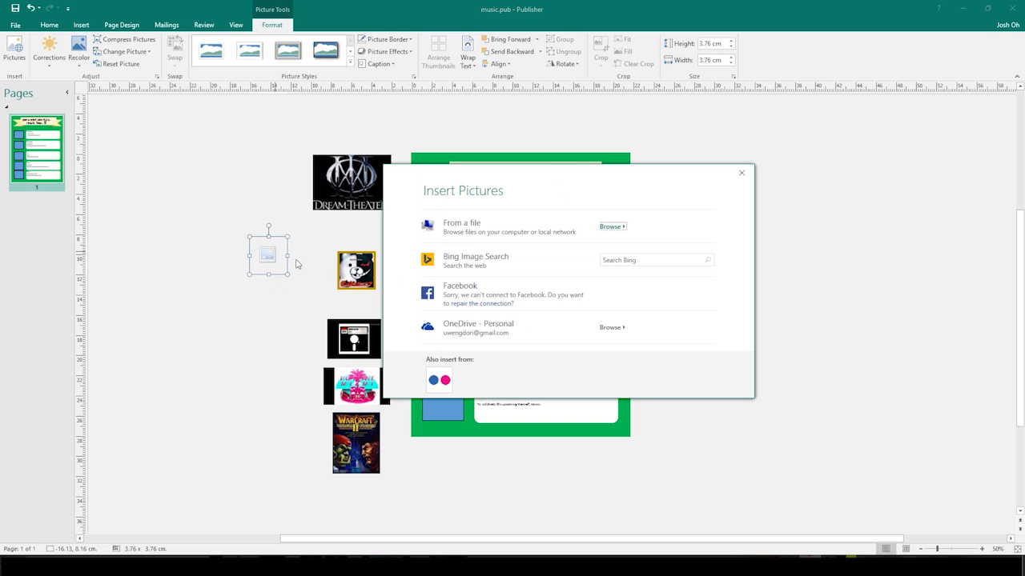
click(612, 227)
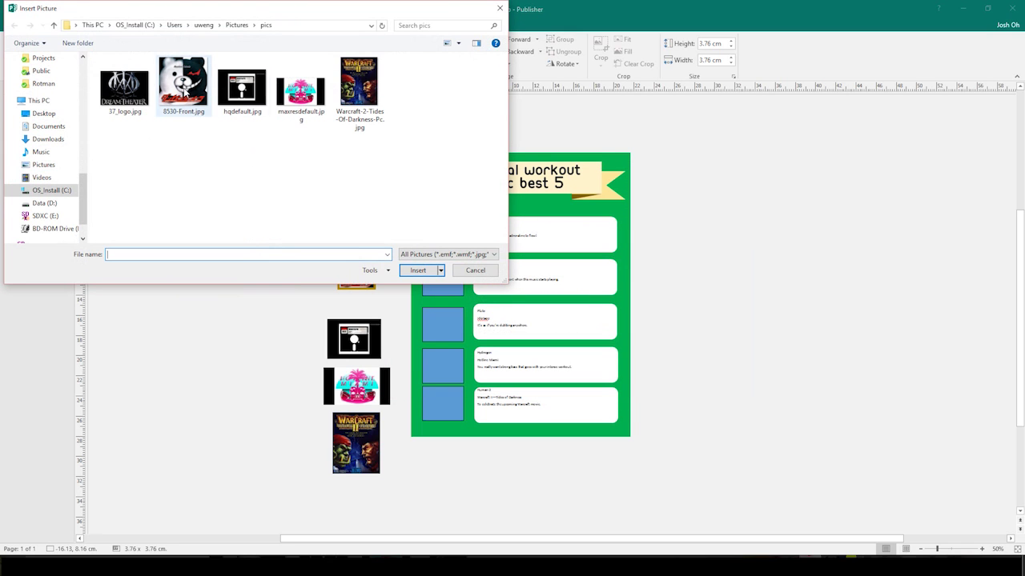
double_click(128, 100)
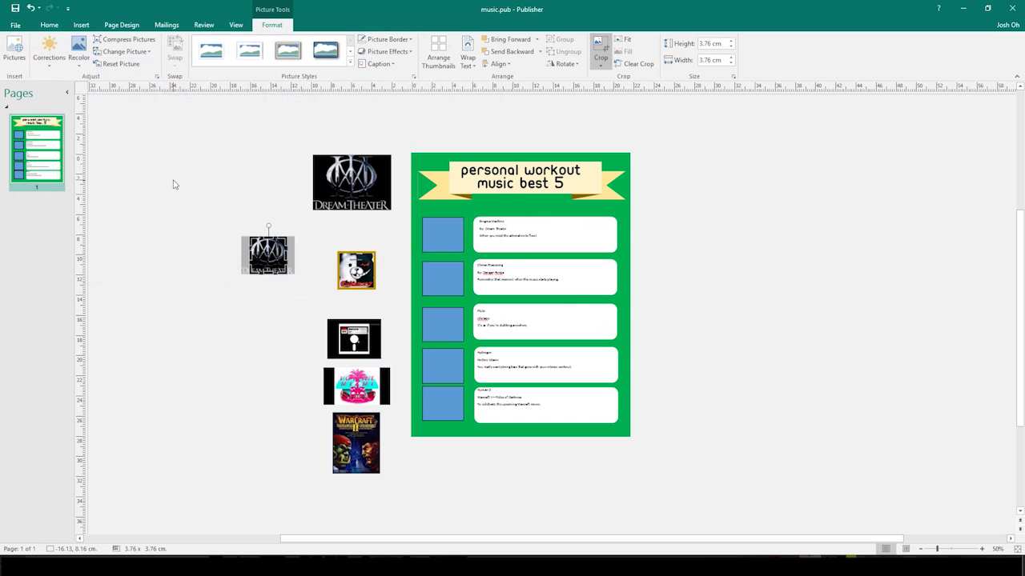
scroll(267, 298, up, 3)
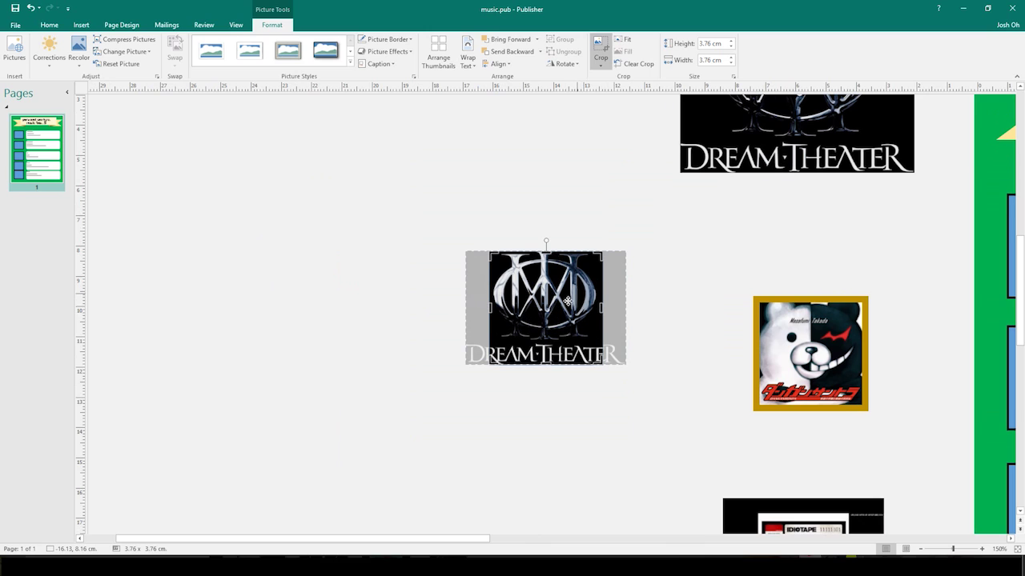
scroll(723, 285, up, 3)
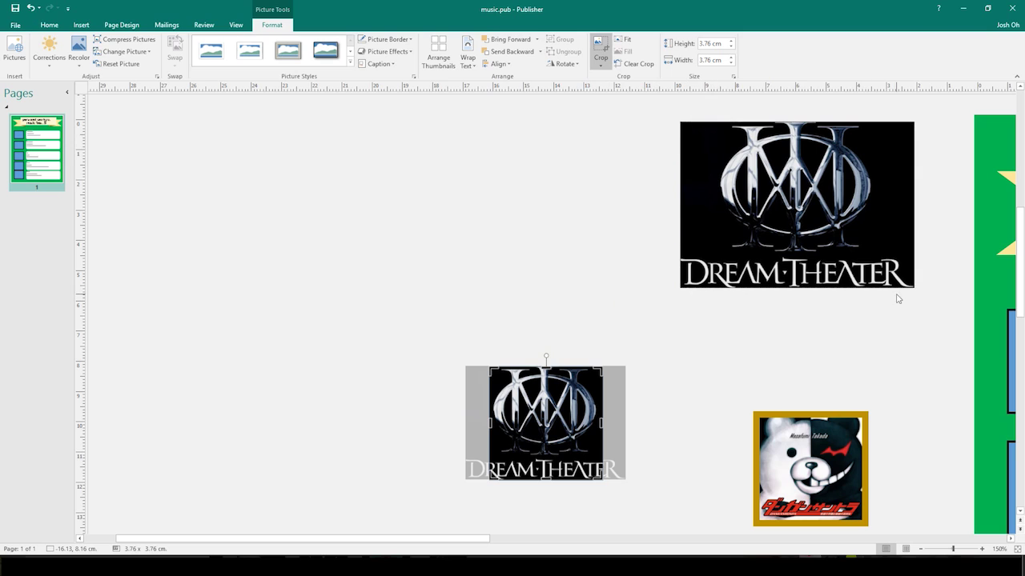
Shift the Dream Theater logo slightly to the right inside its square crop frame and finish cropping.
scroll(799, 310, down, 2)
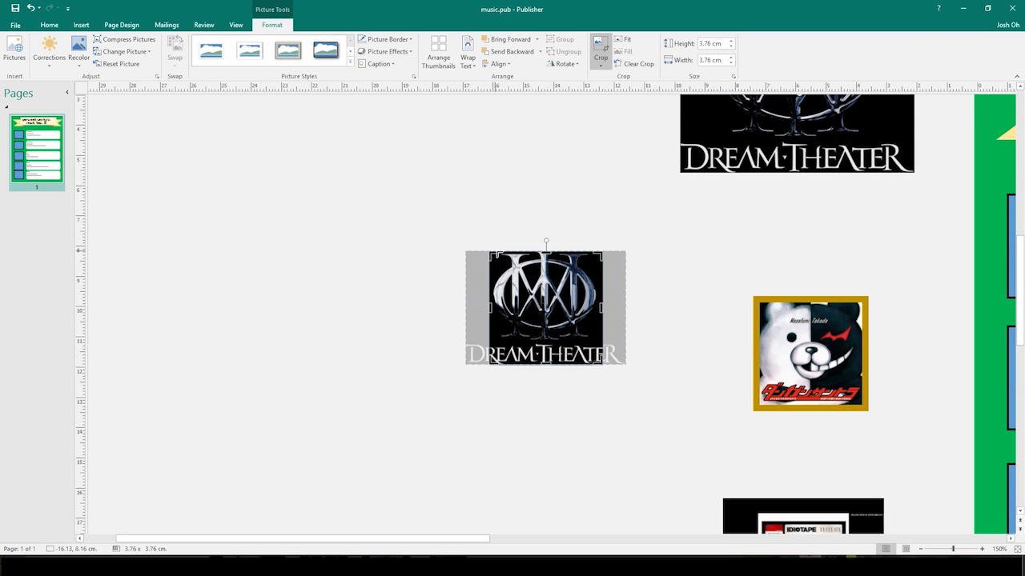
drag(580, 292, 584, 292)
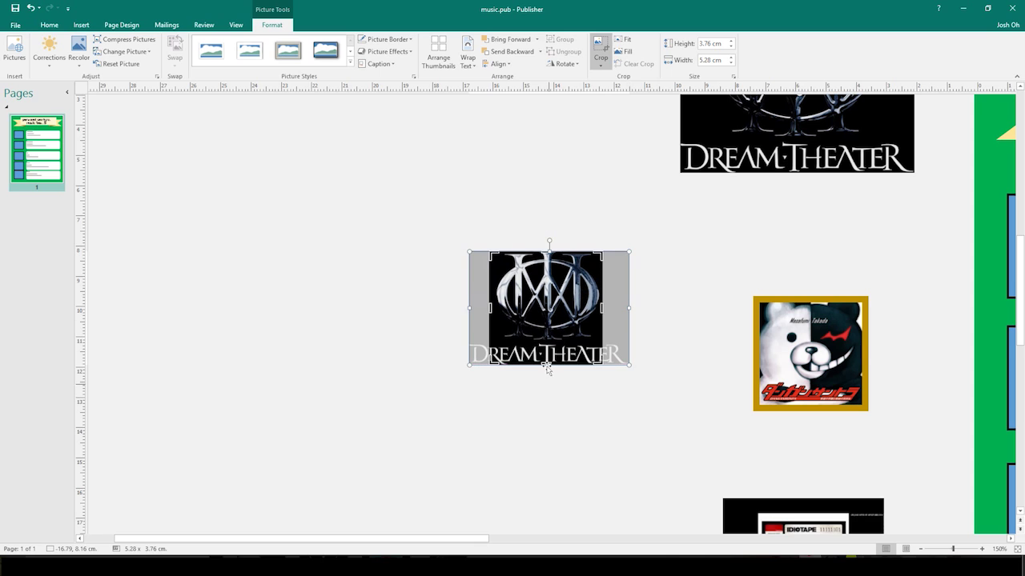
click(567, 214)
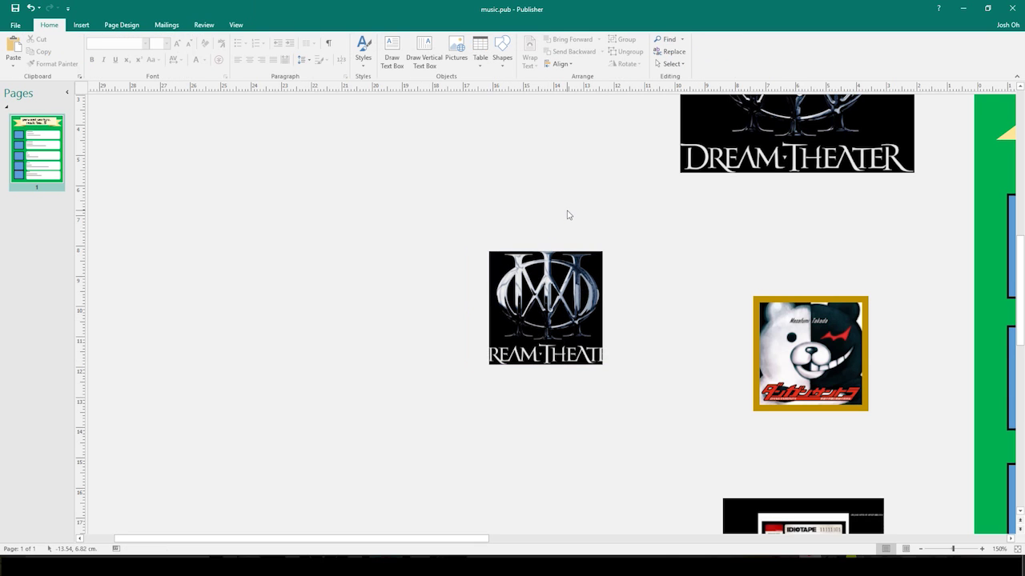
Move the cropped Dream Theater picture to the page's edge, beside the first blue square.
scroll(564, 260, down, 5)
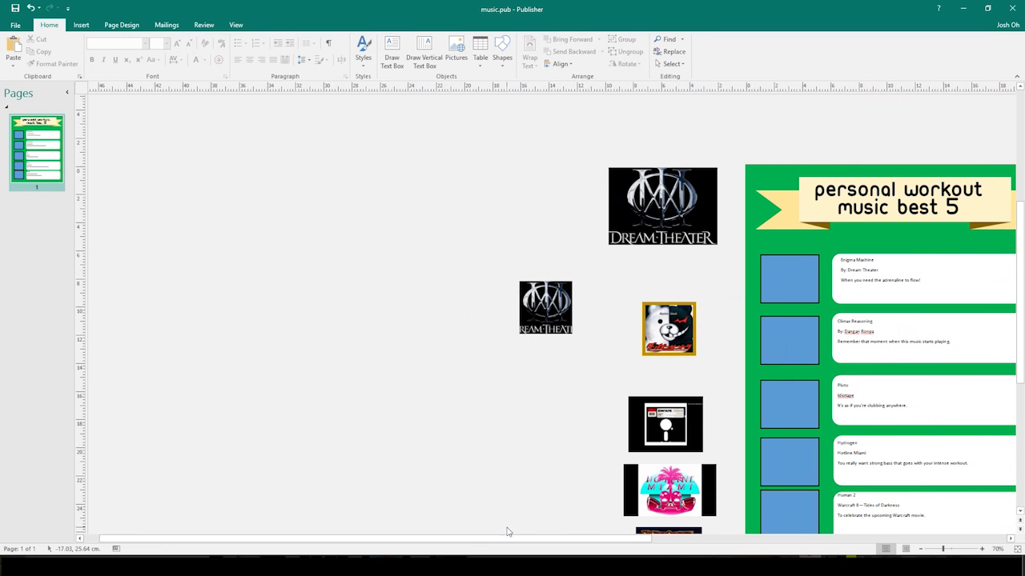
drag(504, 538, 591, 538)
click(392, 306)
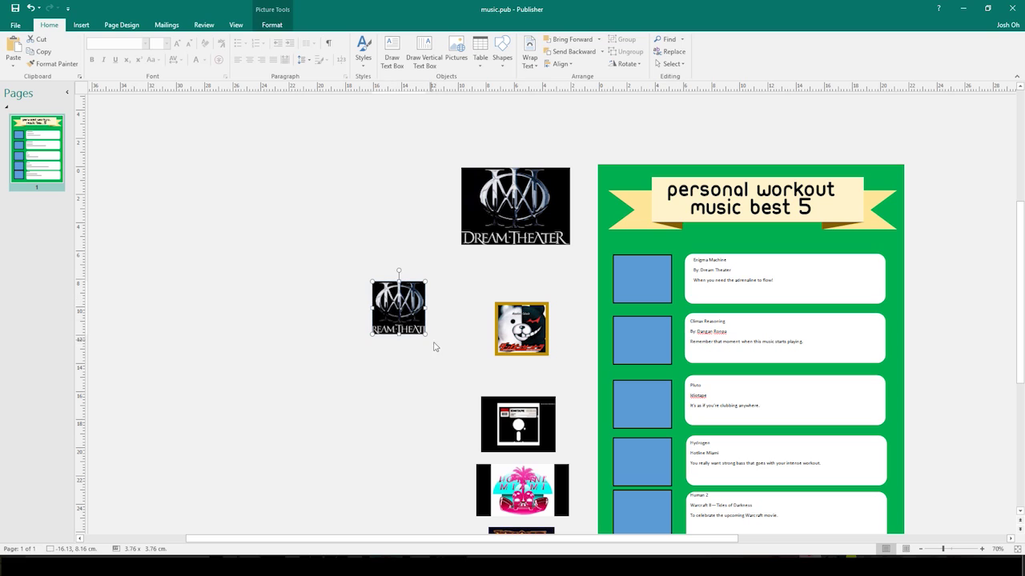
mouse_move(422, 295)
mouse_down()
mouse_move(615, 260)
mouse_move(607, 266)
mouse_up()
Delete the five blue squares beside the song entries.
click(641, 280)
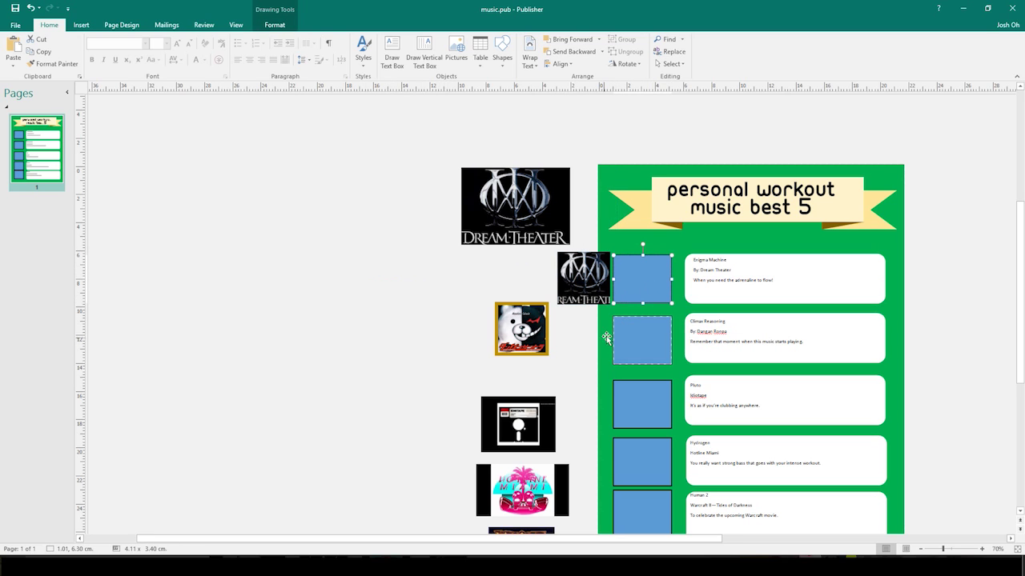
key(Delete)
scroll(600, 347, down, 1)
click(642, 293)
key(Delete)
click(643, 361)
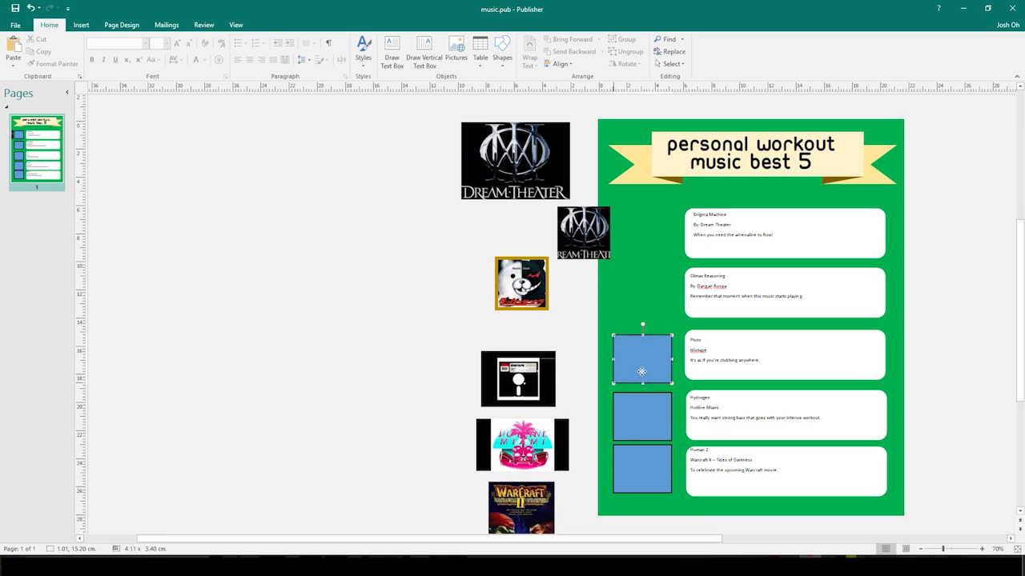
key(Delete)
click(641, 416)
key(Delete)
click(634, 486)
key(Delete)
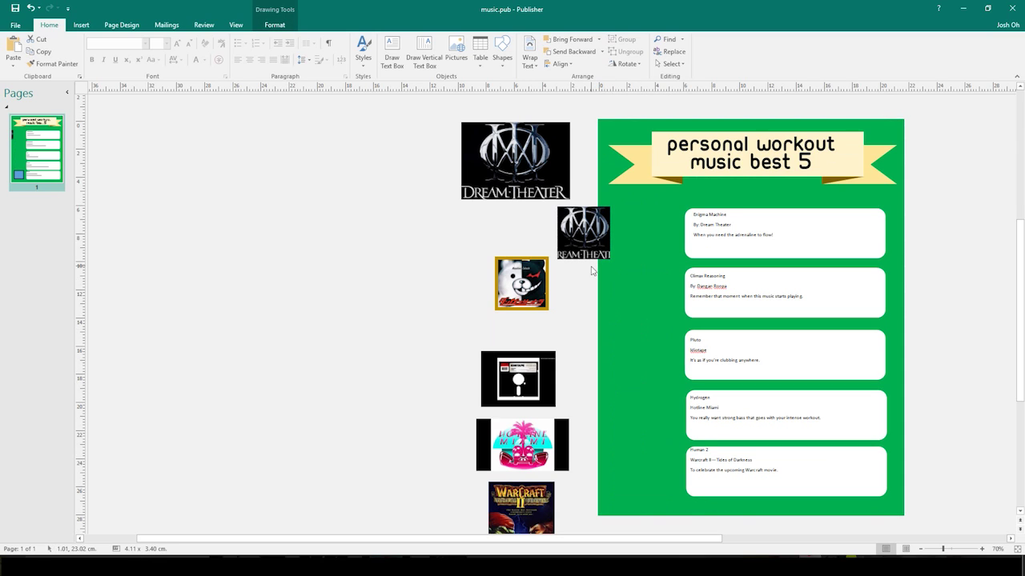
Shrink the cropped logo to 2.89 x 2.89 cm beside the Enigma Machine entry and copy it beside the other four entries.
click(591, 223)
drag(590, 223, 650, 223)
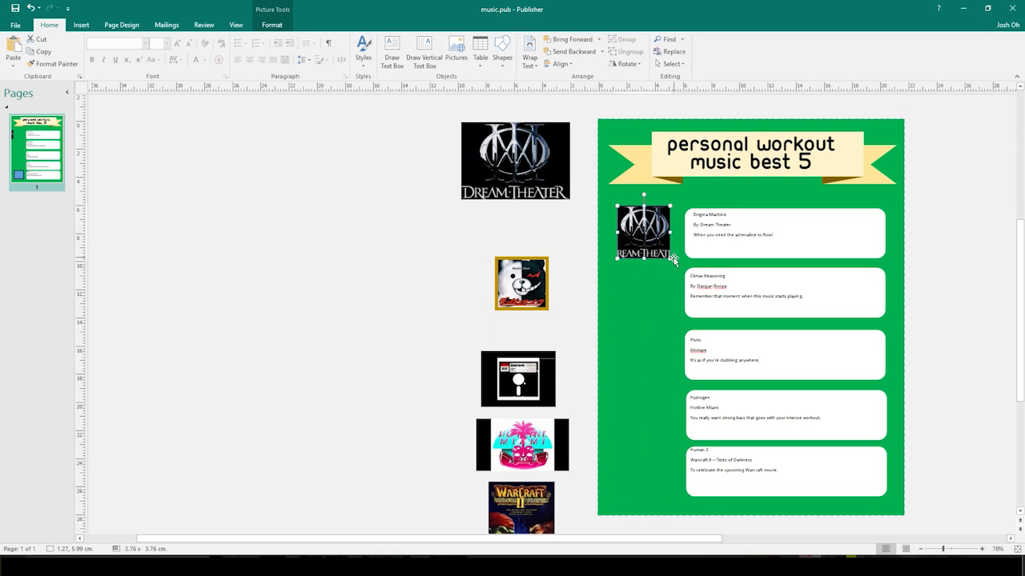
drag(671, 257, 654, 233)
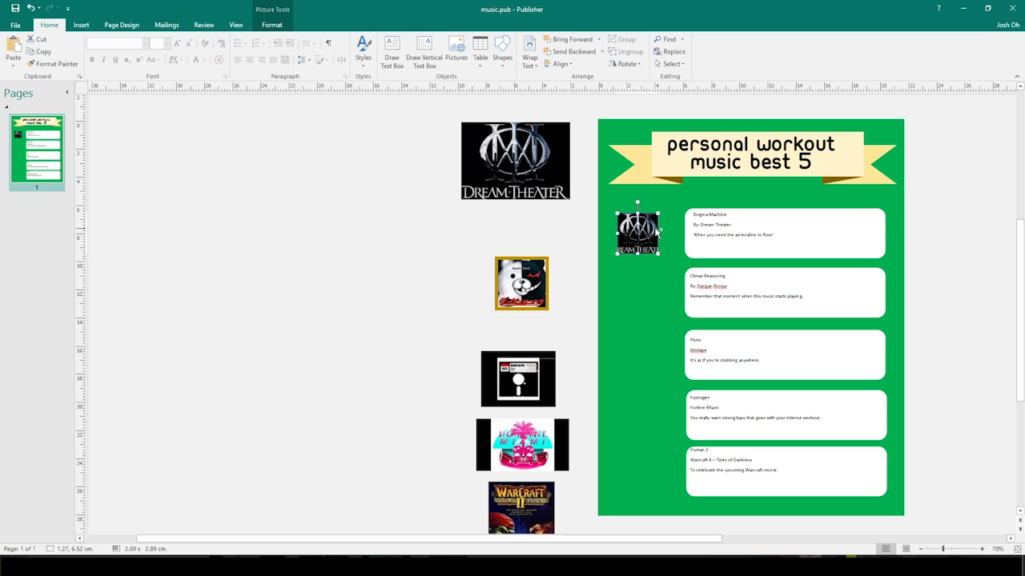
drag(656, 231, 647, 466)
key(Escape)
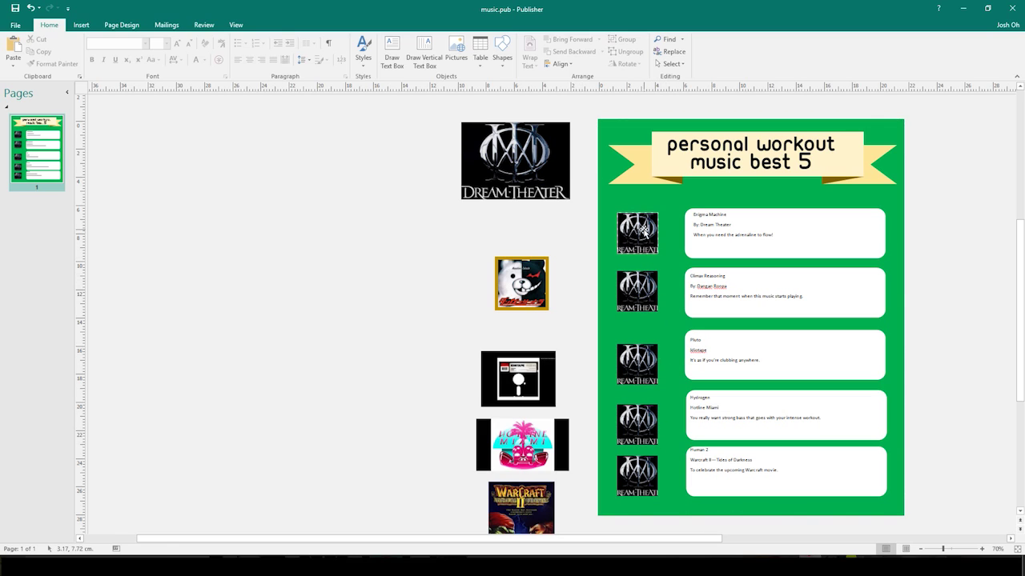
click(638, 288)
click(562, 64)
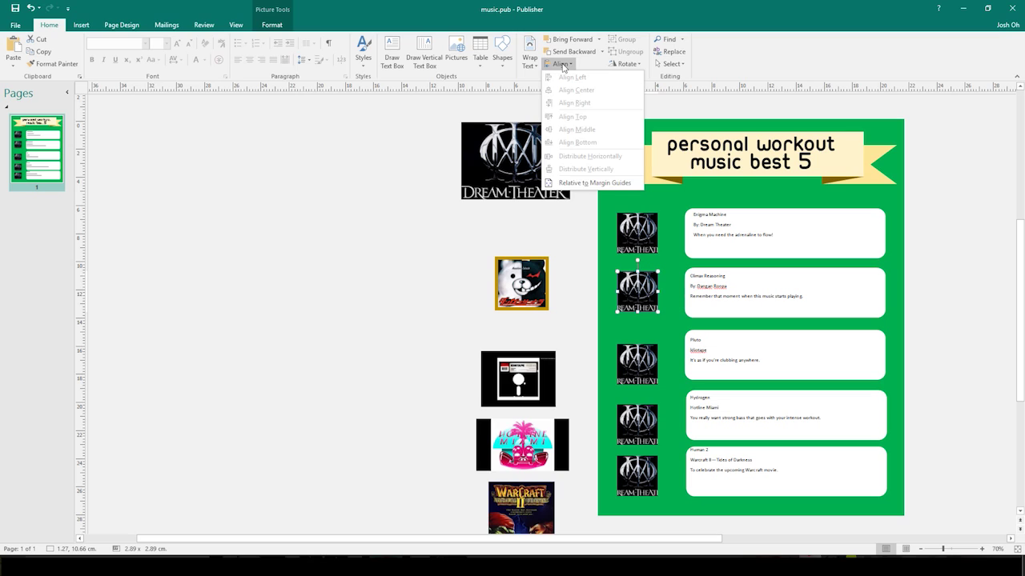
click(561, 64)
click(361, 256)
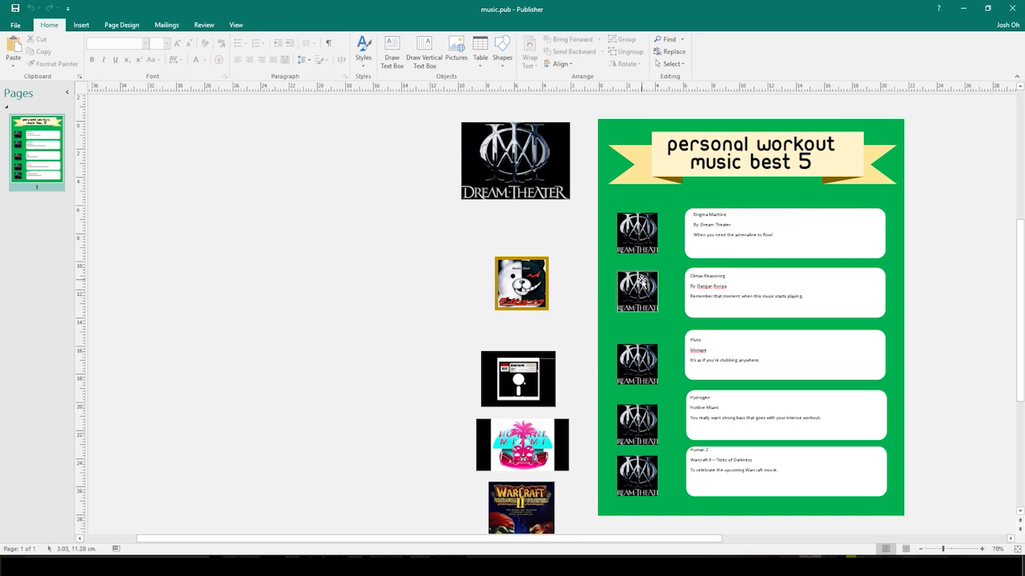
Replace the logo copy beside the Climax Reasoning entry with 8530-Front.jpg from the pics folder.
click(637, 291)
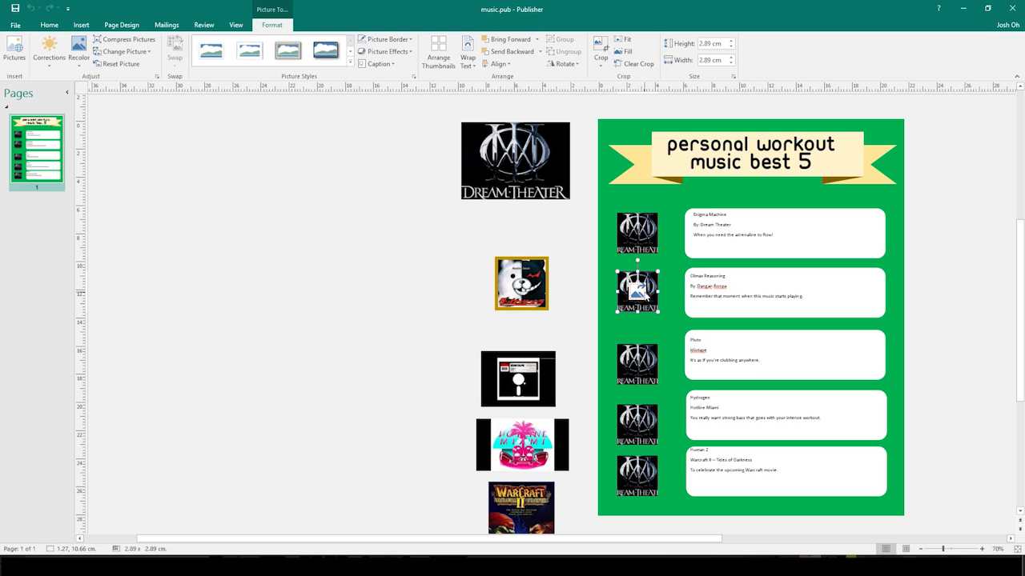
right_click(647, 297)
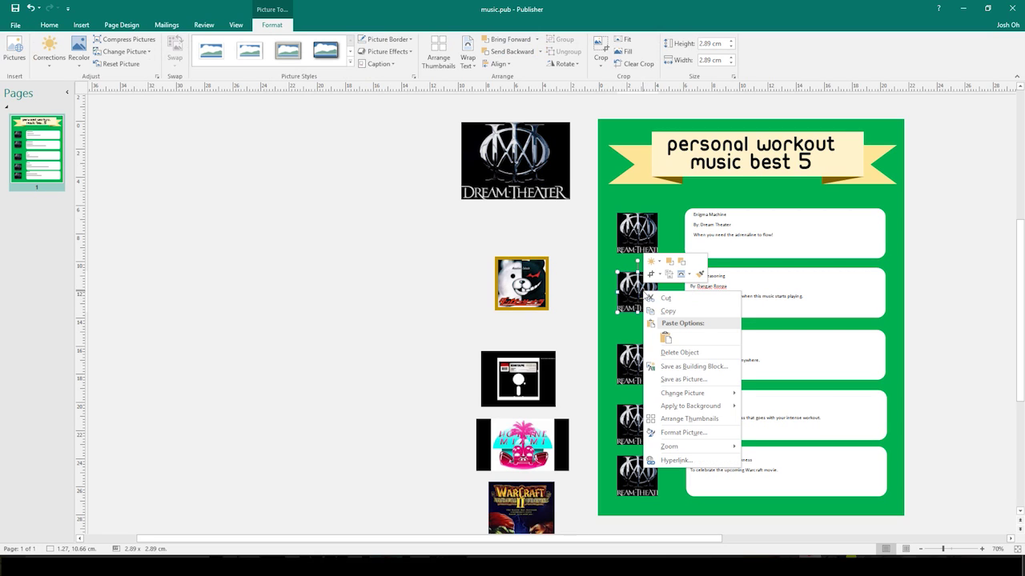
mouse_move(684, 393)
click(781, 394)
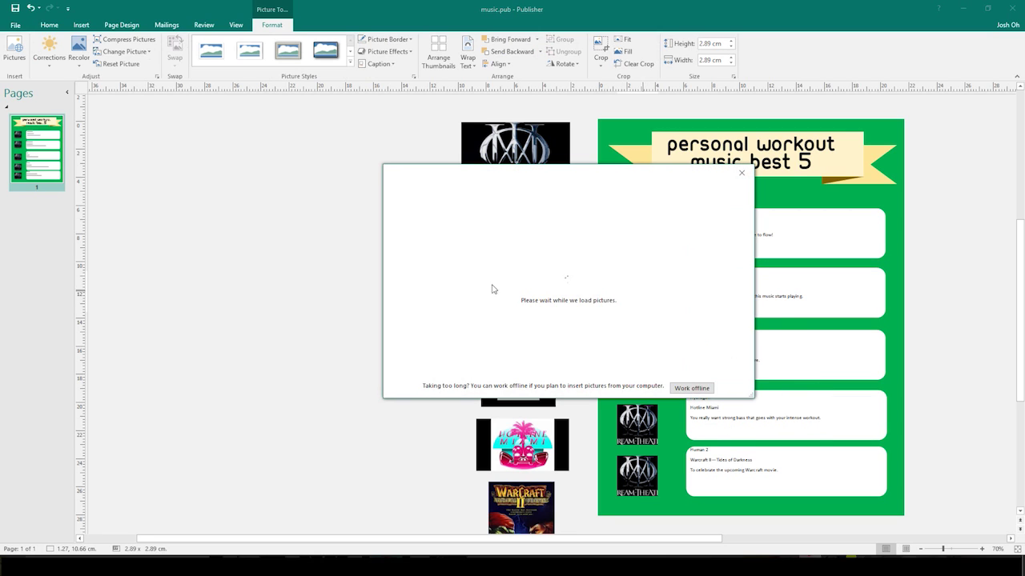
click(618, 229)
double_click(183, 84)
click(436, 359)
Replace the logo copy beside the Pluto entry with hqdefault.jpg from the pics folder.
click(635, 364)
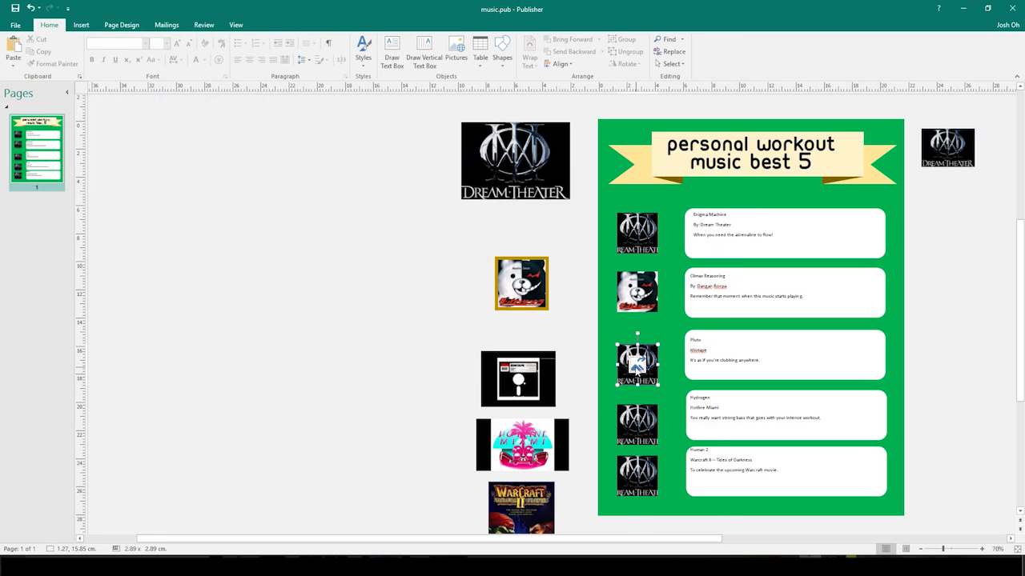
right_click(635, 370)
mouse_move(686, 469)
click(763, 471)
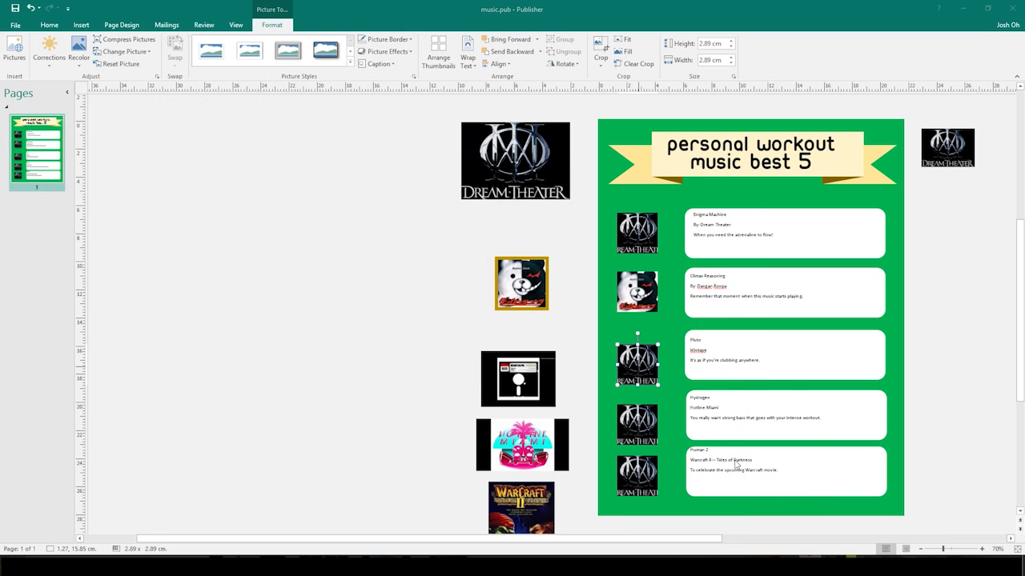
click(618, 229)
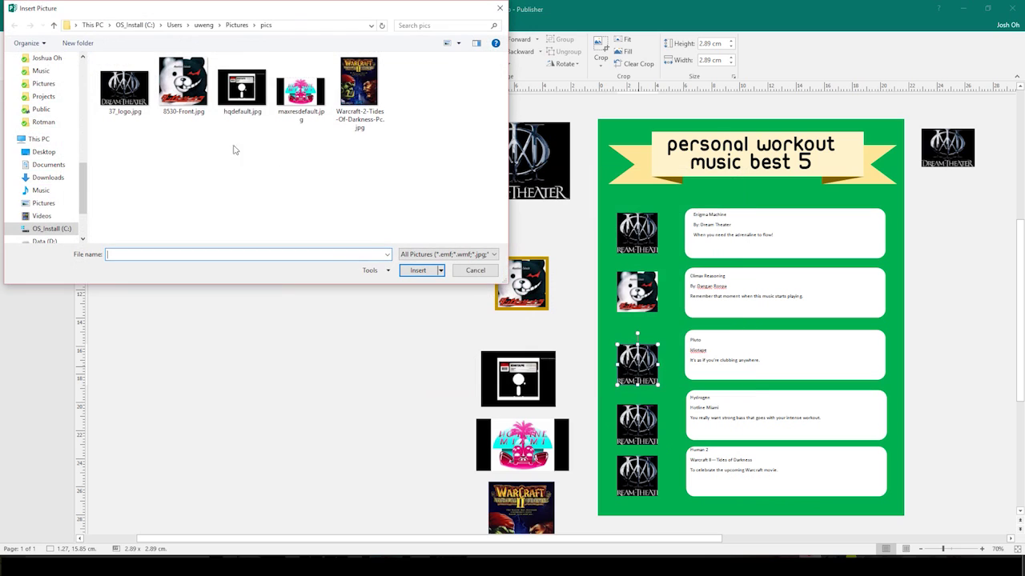
double_click(236, 103)
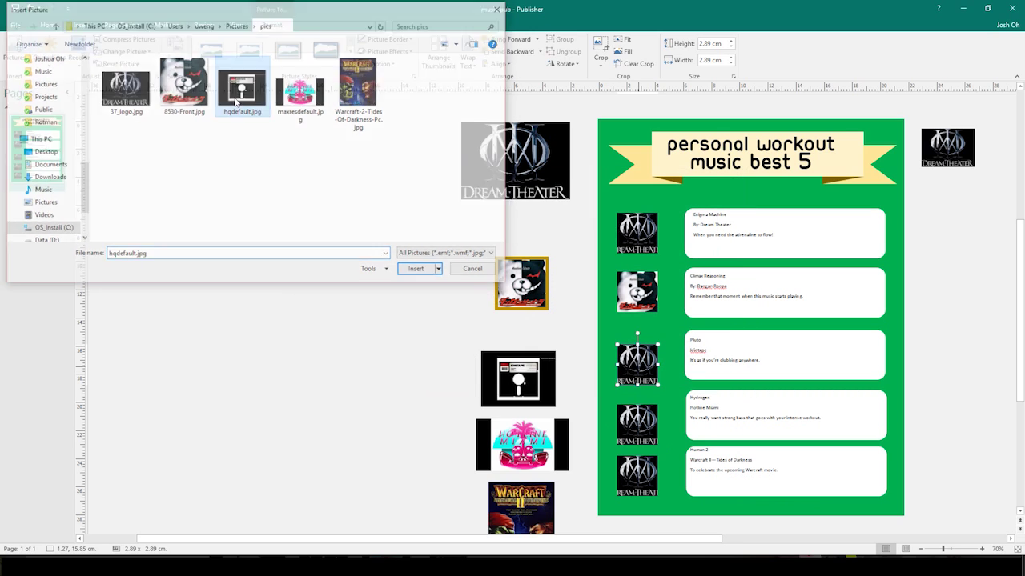
Replace the logo copy beside the Hydrogen entry with maxresdefault.jpg from the pics folder.
right_click(639, 424)
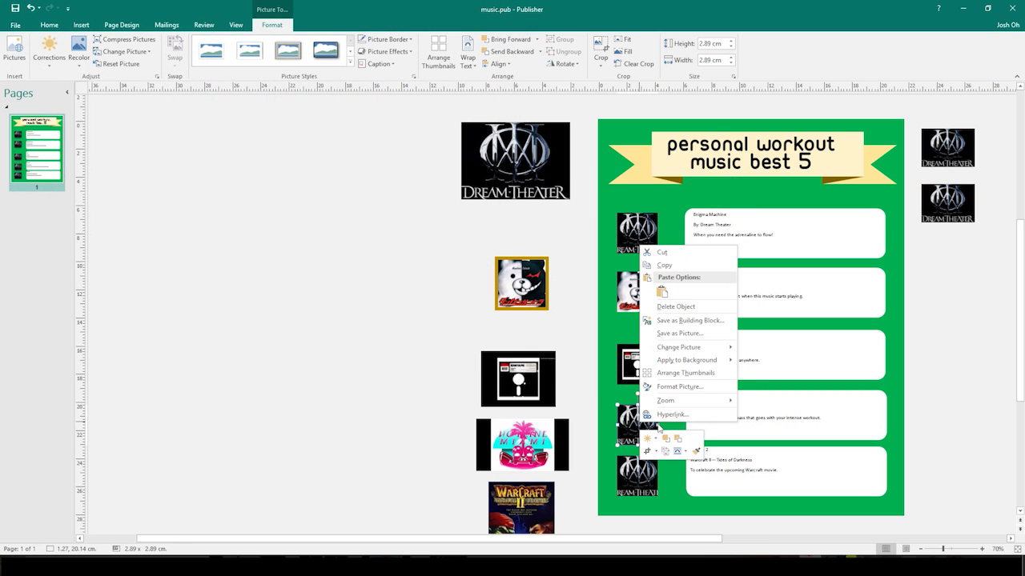
mouse_move(695, 347)
click(777, 350)
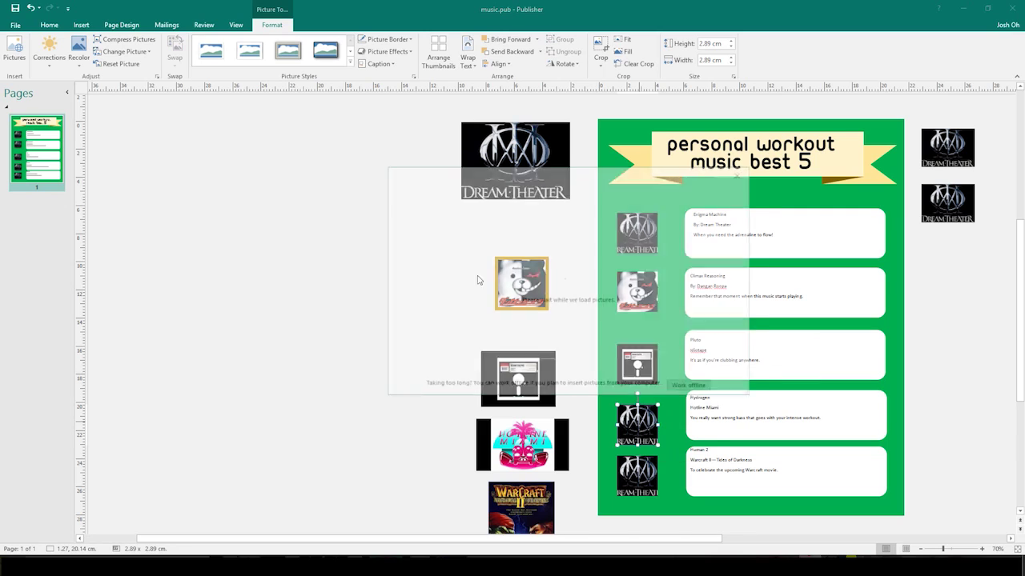
click(629, 226)
double_click(302, 90)
Replace the logo copy beside the Human 2 entry with Warcraft-2-Tides-Of-Darkness-Pc.jpg from the pics folder.
click(637, 471)
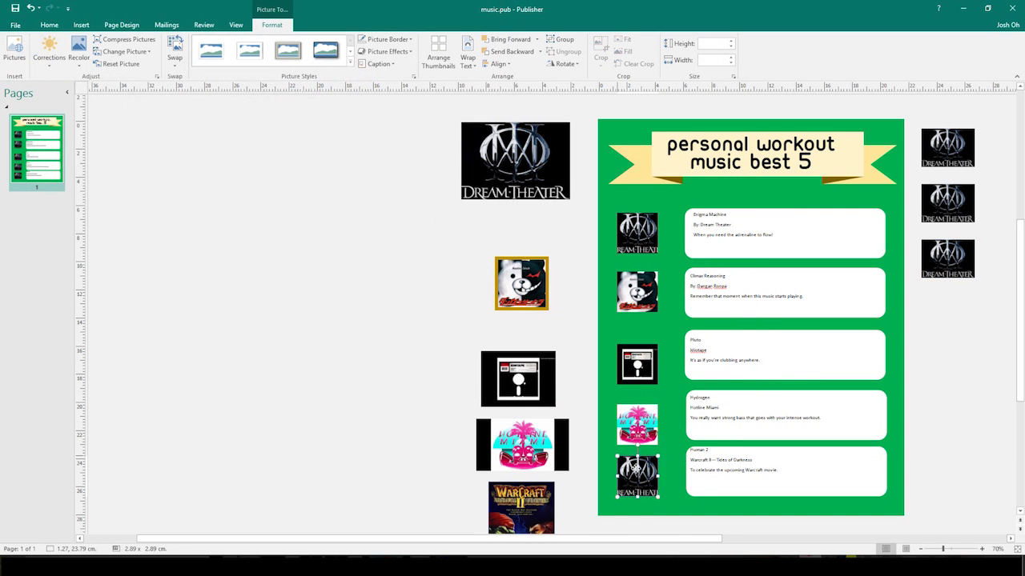
right_click(636, 471)
mouse_move(696, 394)
click(787, 396)
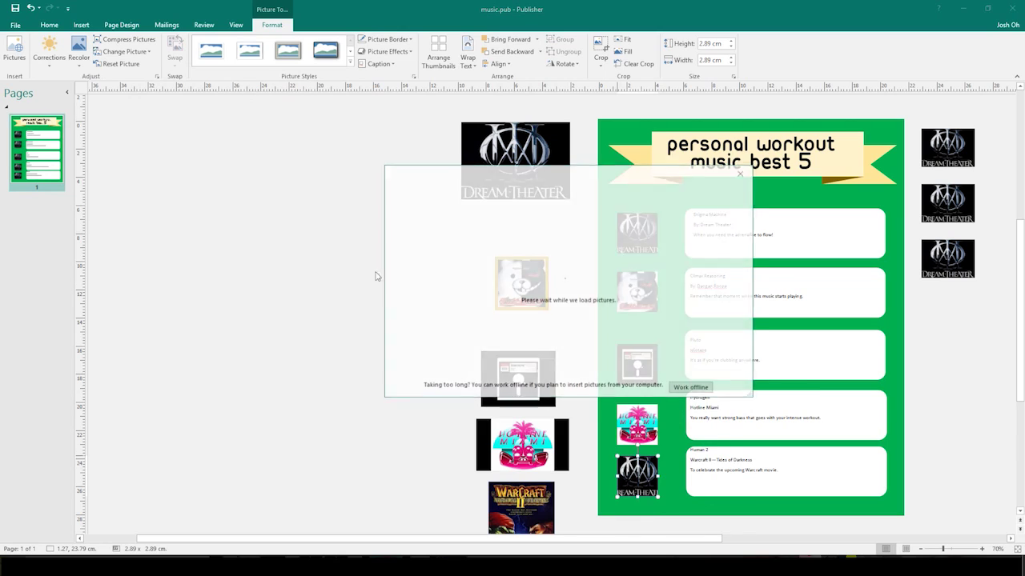
click(622, 226)
double_click(360, 90)
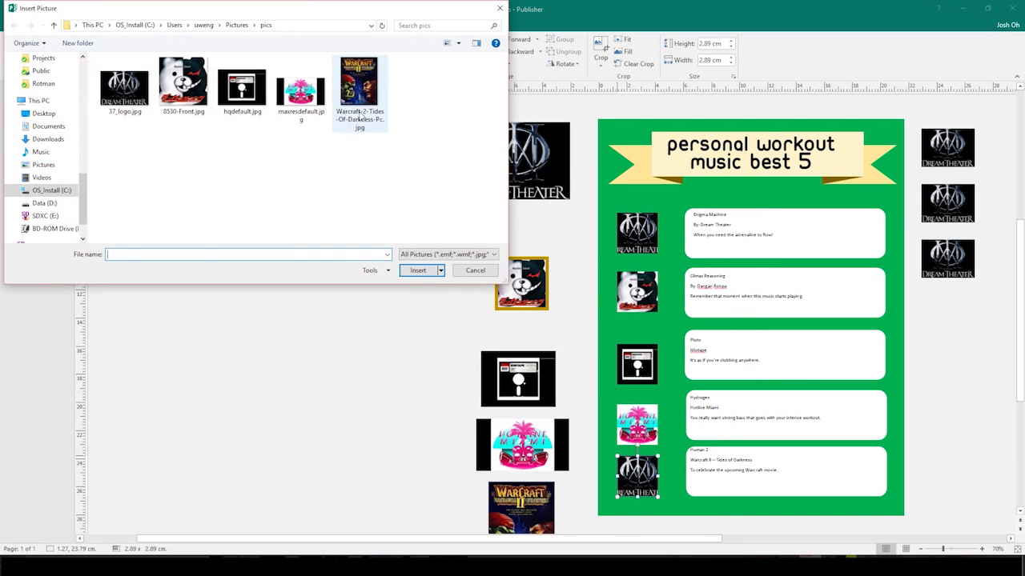
Change the picture beside the Human 2 entry again, choosing the same Warcraft-2-Tides-Of-Darkness-Pc.jpg, and deselect it.
right_click(651, 472)
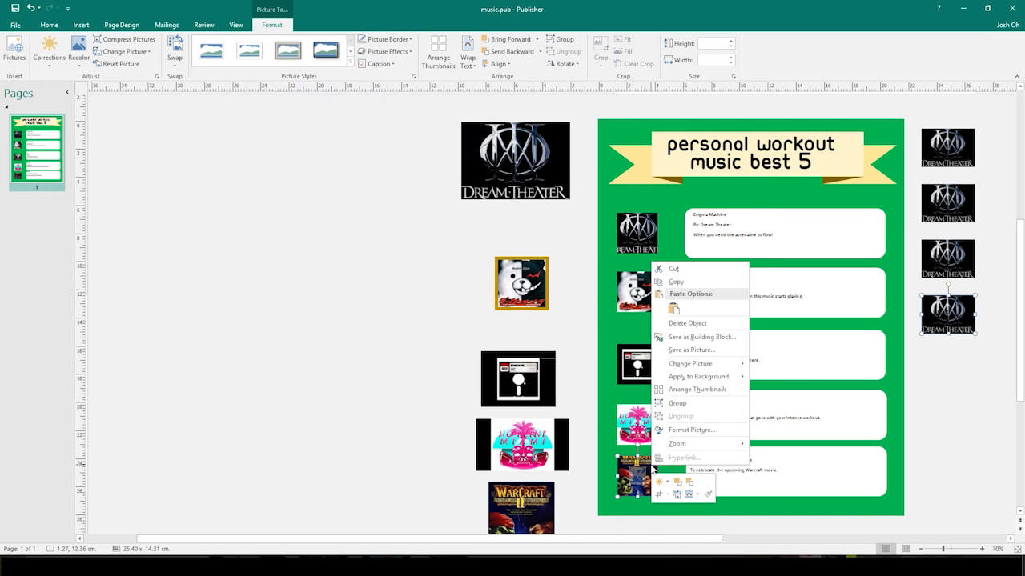
mouse_move(712, 370)
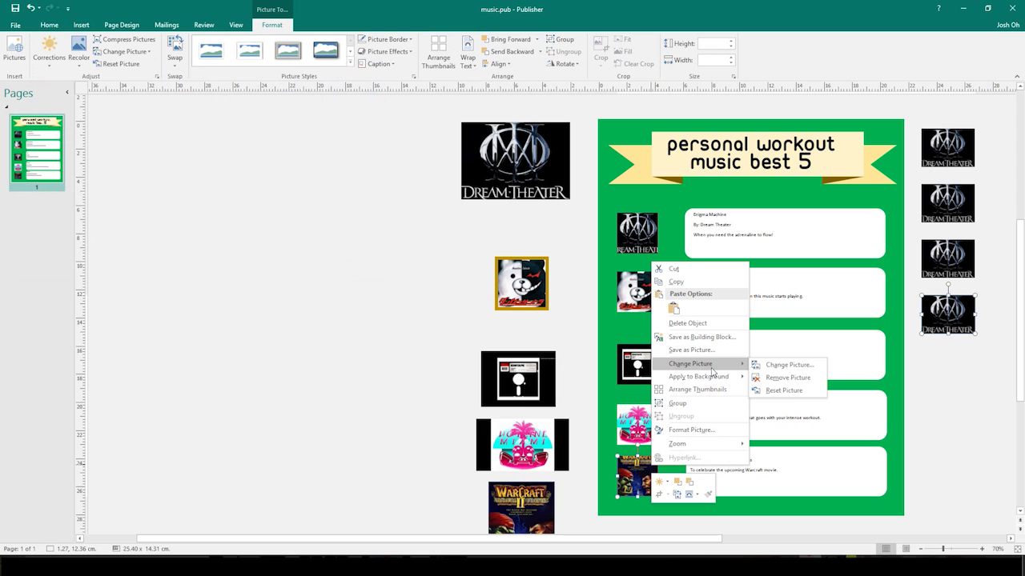
click(781, 365)
click(613, 227)
double_click(360, 98)
scroll(433, 418, down, 2)
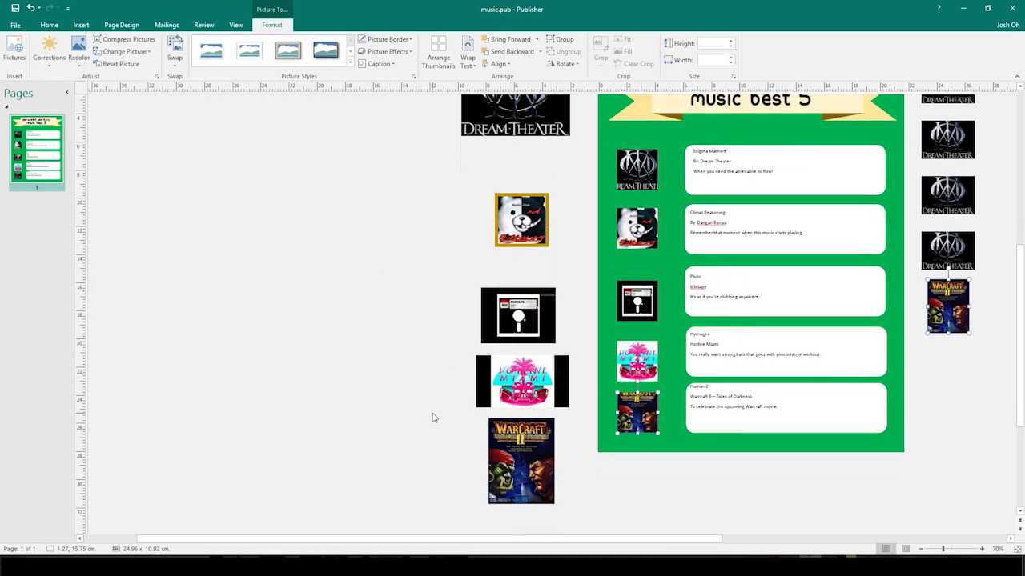
click(702, 507)
scroll(760, 481, up, 2)
scroll(759, 481, down, 2)
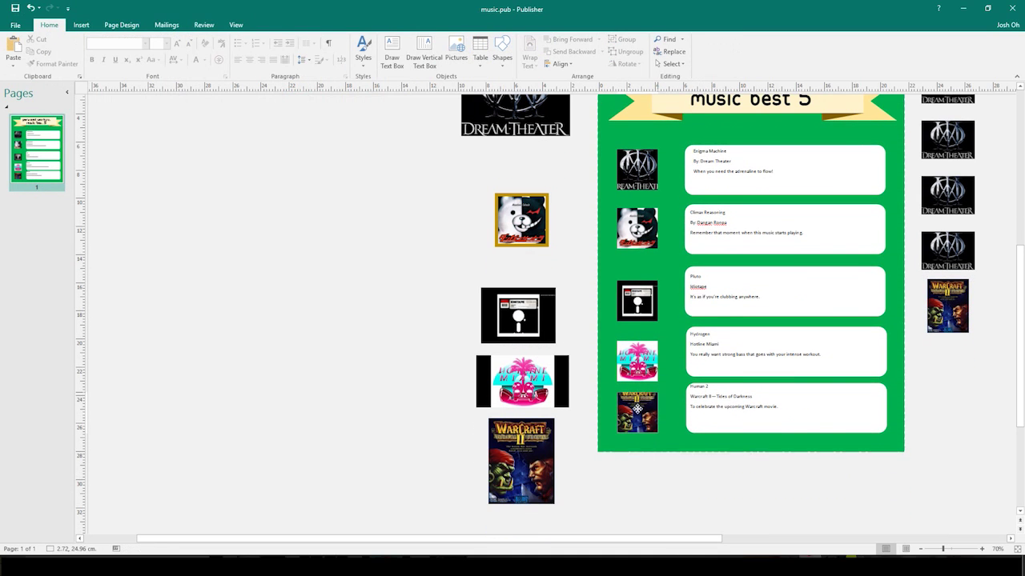
Try resetting the Warcraft picture beside the Human 2 entry, and undo the reset.
right_click(638, 409)
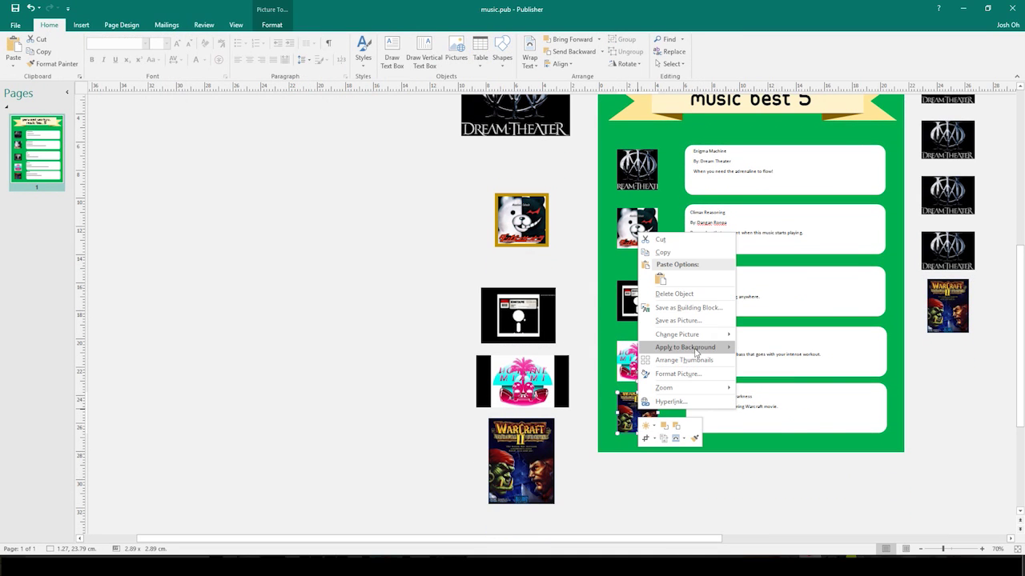
mouse_move(710, 337)
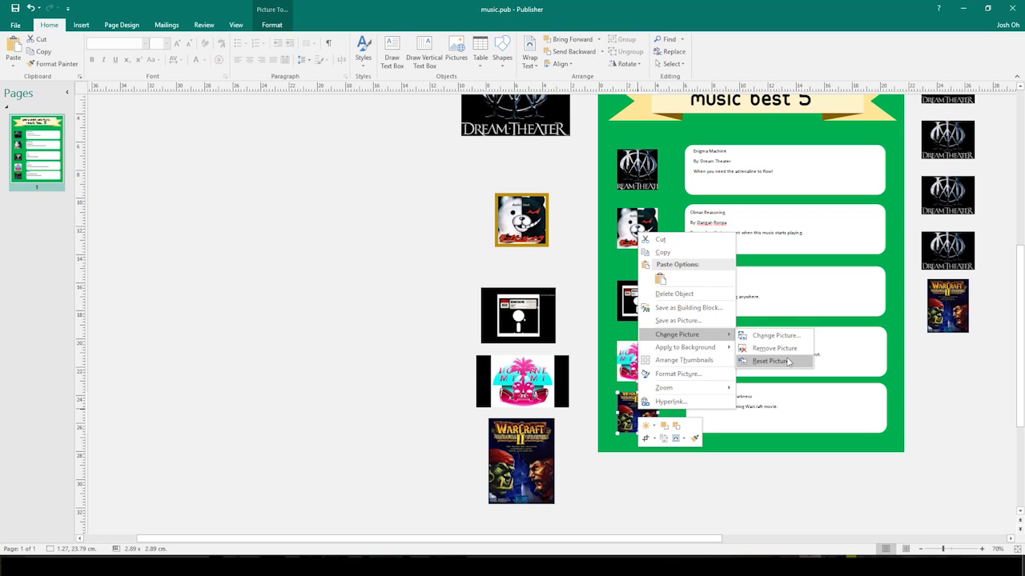
click(772, 361)
scroll(718, 406, down, 3)
key(ctrl+z)
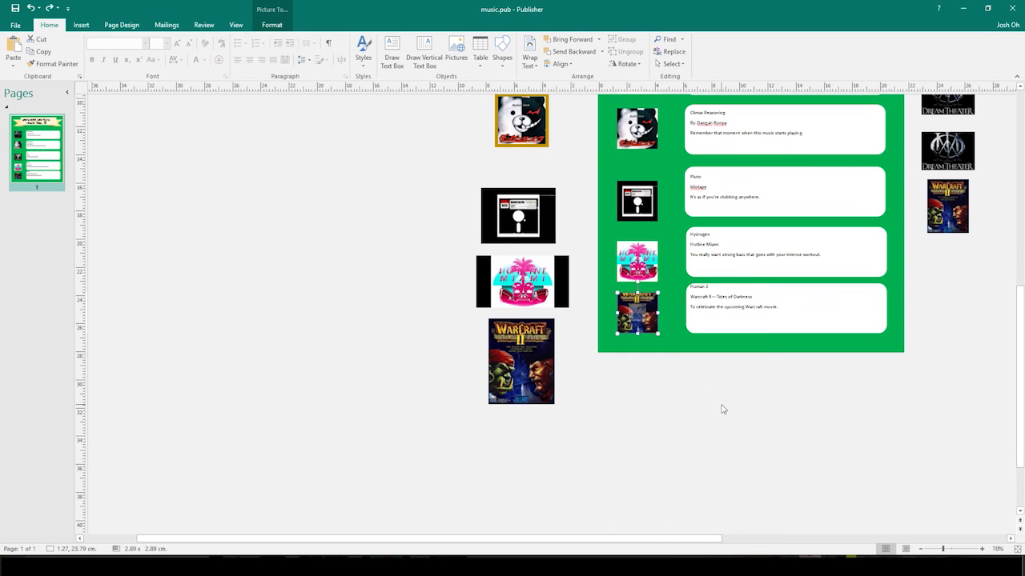
Adjust the crop of the Warcraft picture beside the Human 2 entry, shifting the image down so its title fits the square frame.
drag(642, 302, 648, 299)
right_click(650, 299)
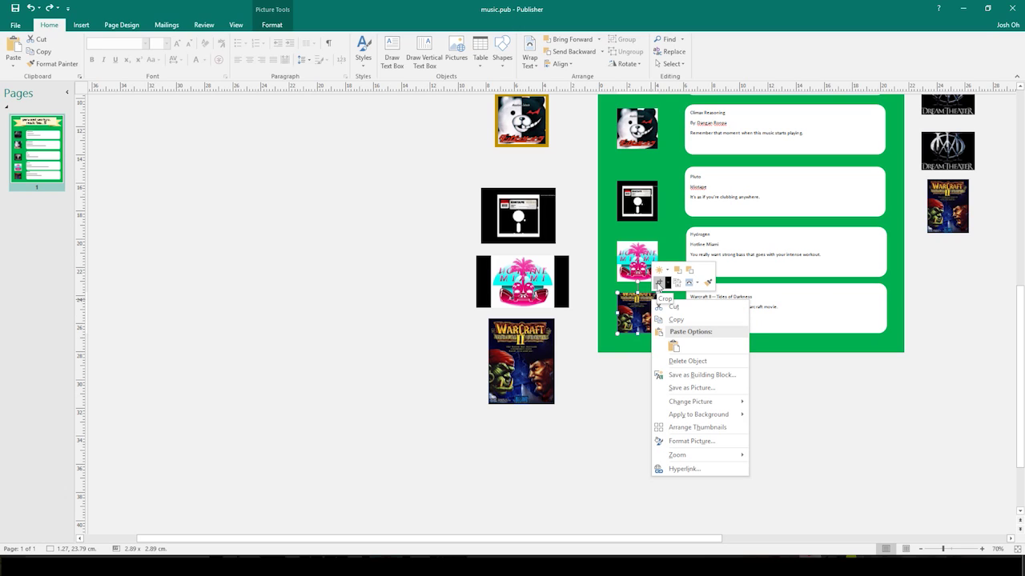
click(658, 283)
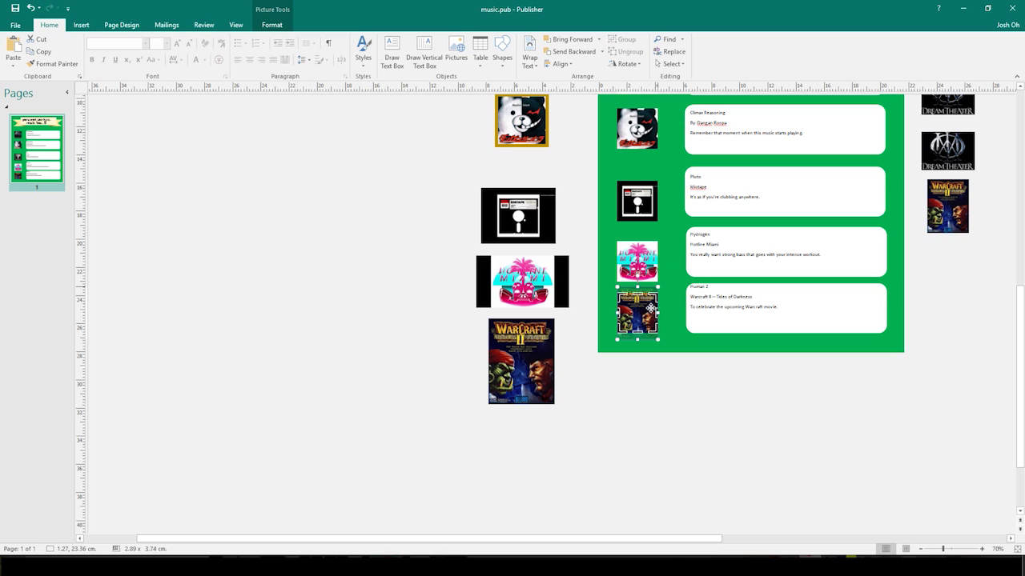
drag(650, 309, 651, 315)
click(661, 392)
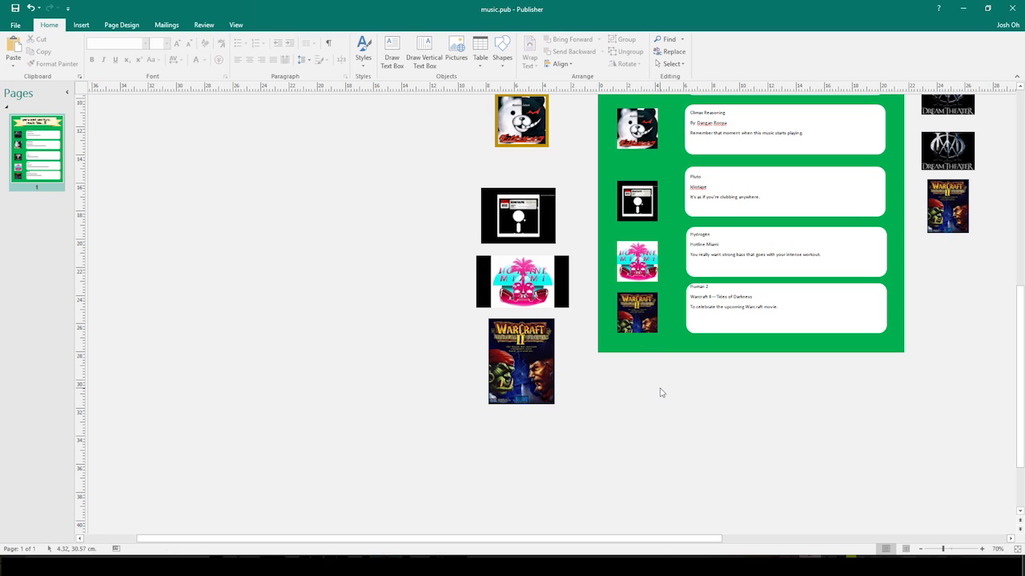
Delete the leftover original pictures beside the page and the spare Dream Theater and Warcraft copies on its opposite side.
scroll(664, 411, up, 3)
ctrl+scroll(670, 436, down, 4)
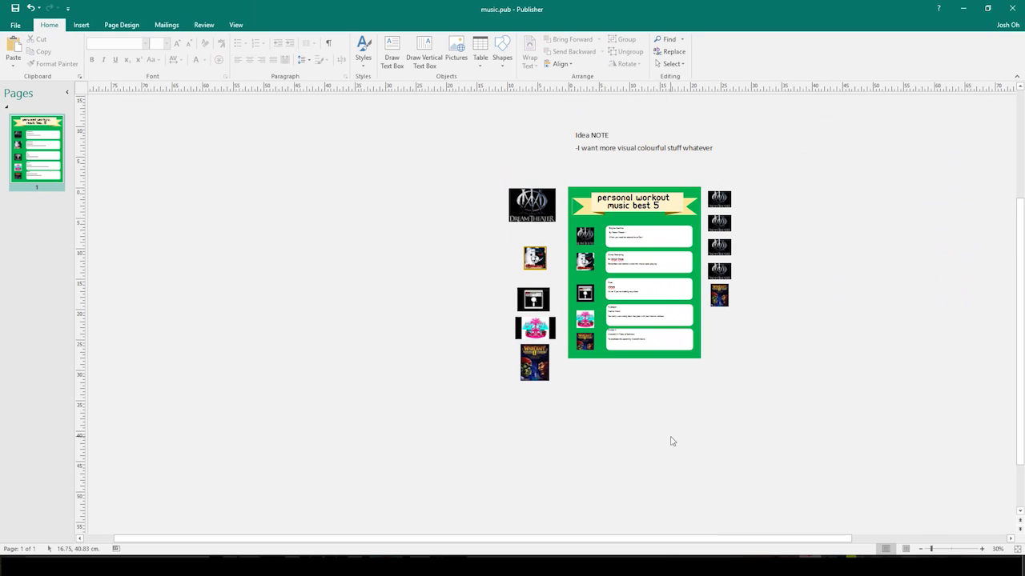
ctrl+scroll(460, 363, up, 2)
drag(452, 105, 575, 458)
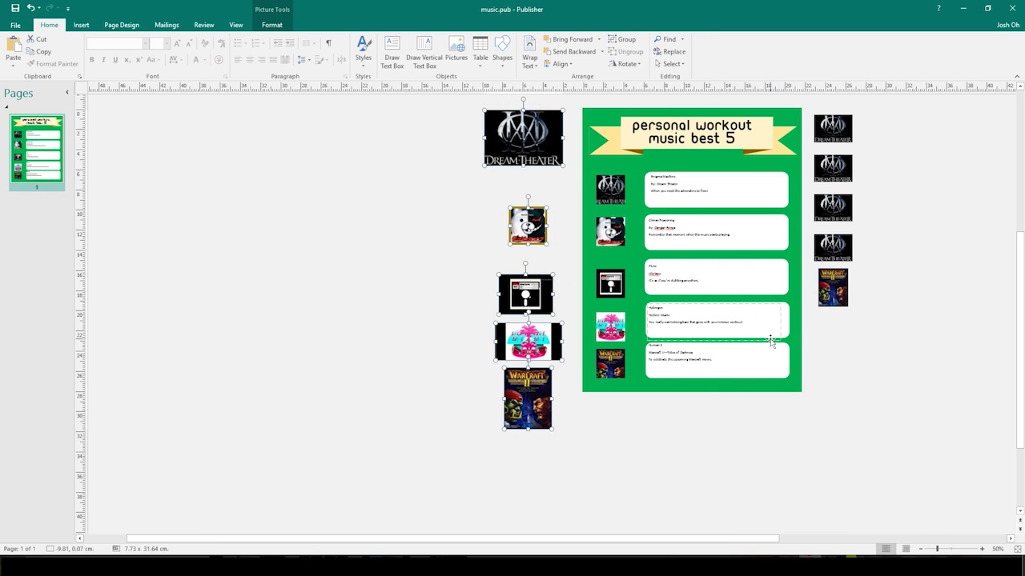
key(Delete)
drag(806, 99, 900, 341)
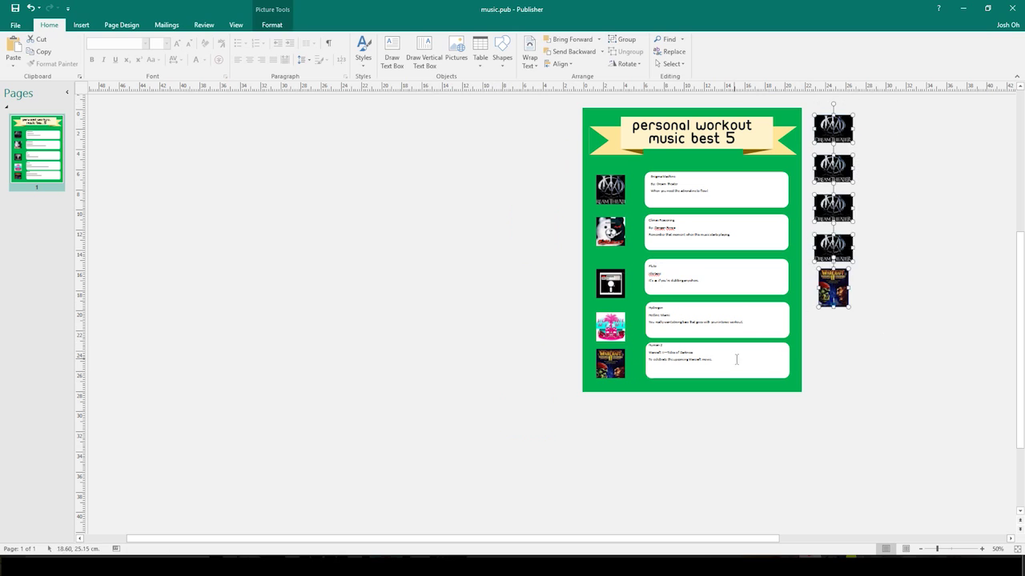
key(Delete)
Enlarge all the text in the Enigma Machine entry by one font size increment.
ctrl+scroll(680, 437, up, 4)
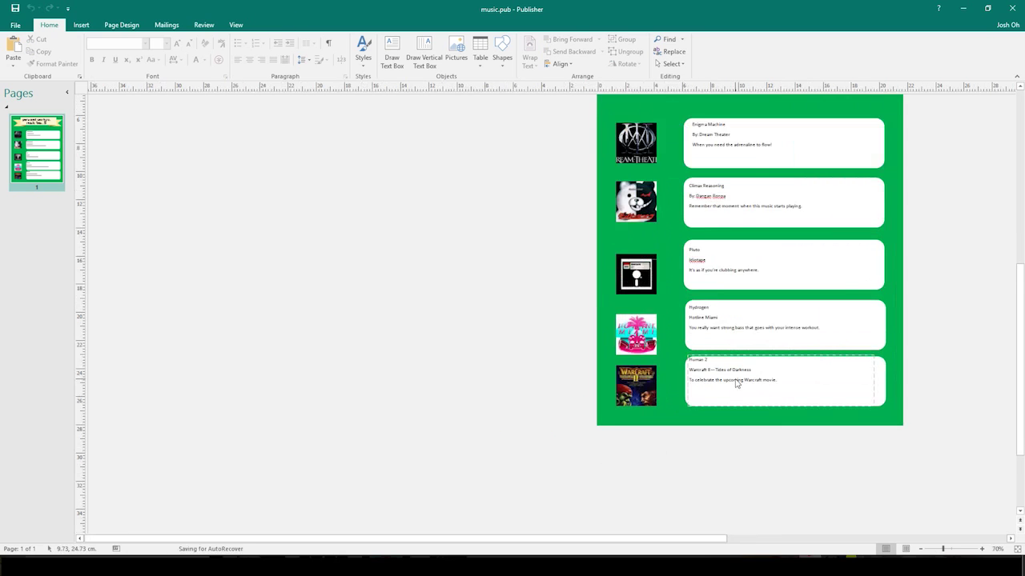
scroll(637, 508, up, 2)
ctrl+scroll(802, 406, down, 2)
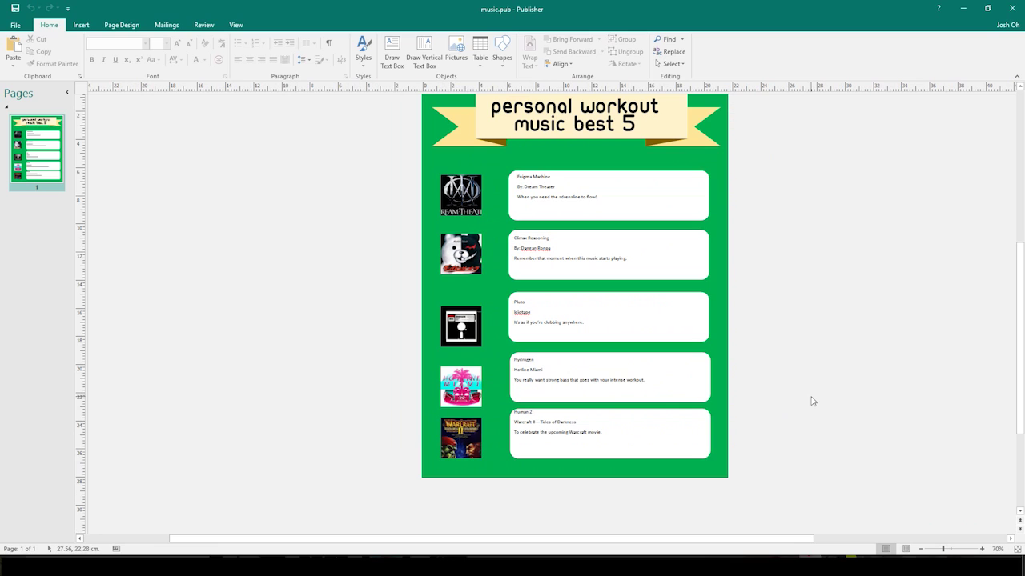
scroll(814, 383, up, 1)
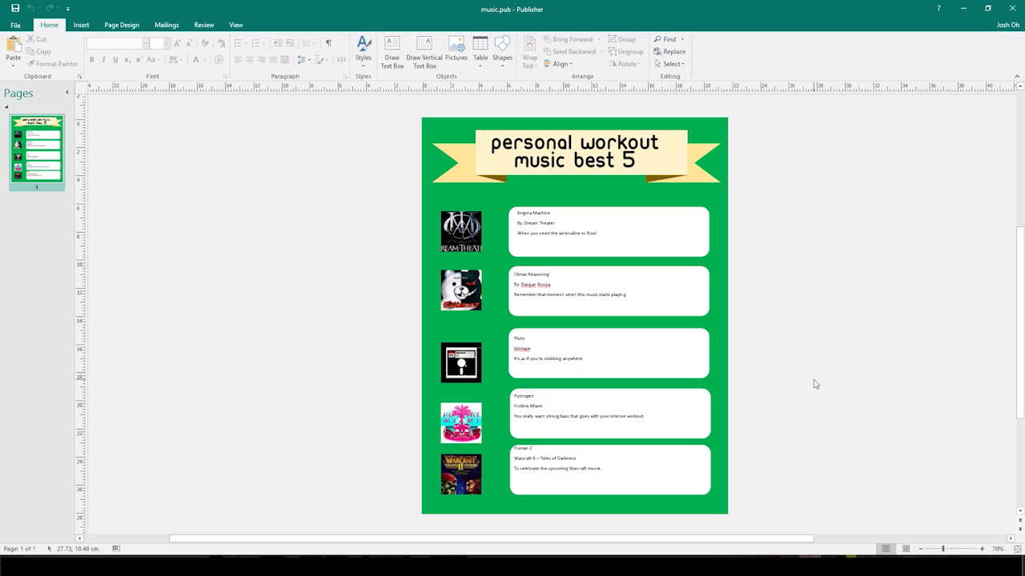
scroll(539, 239, up, 4)
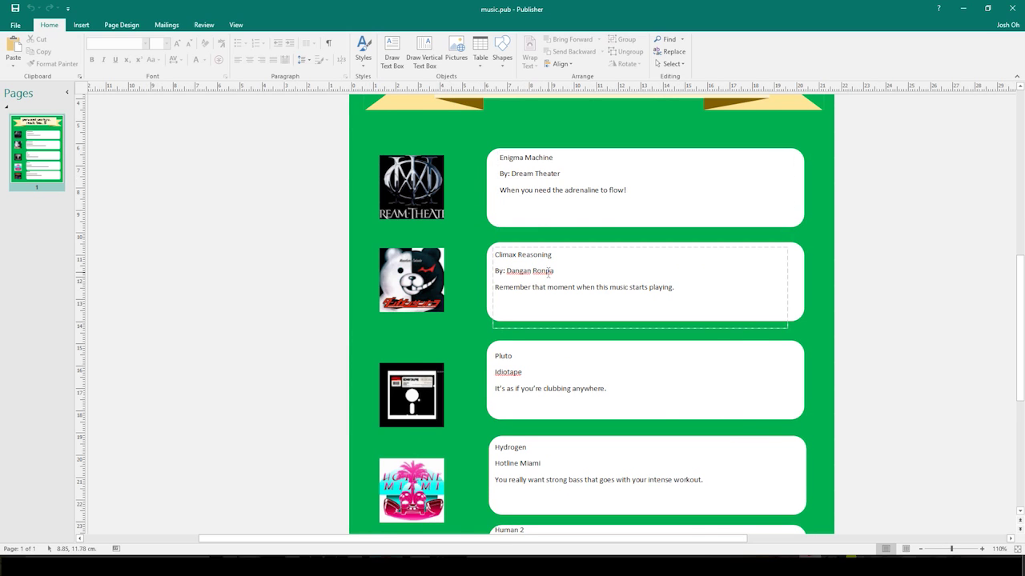
scroll(531, 190, down, 2)
click(540, 225)
key(ctrl+a)
click(179, 46)
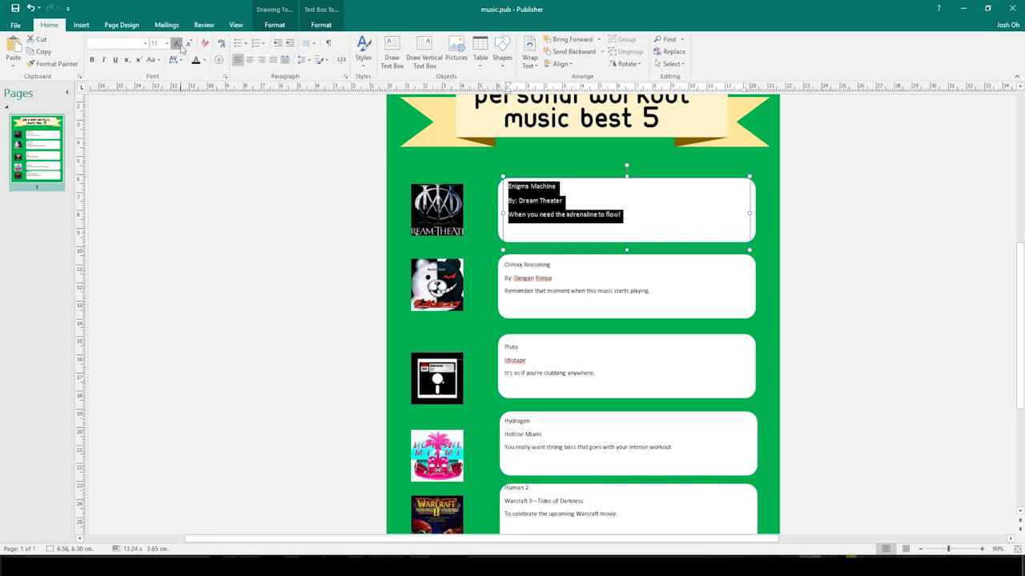
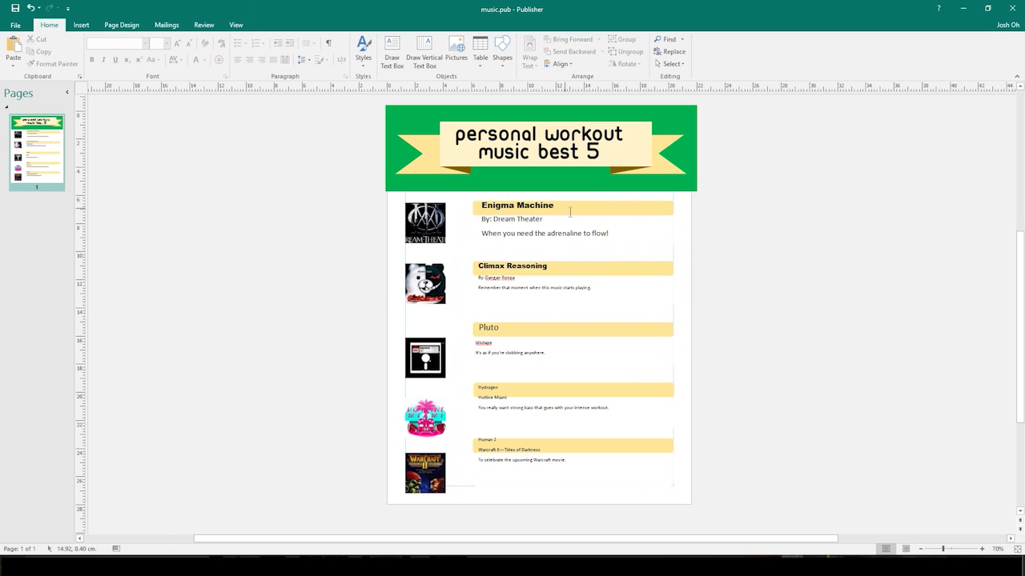
Stretch the green rectangle to the full page height and narrow it to a strip about 5.5 cm wide behind the cover pictures.
drag(542, 192, 526, 508)
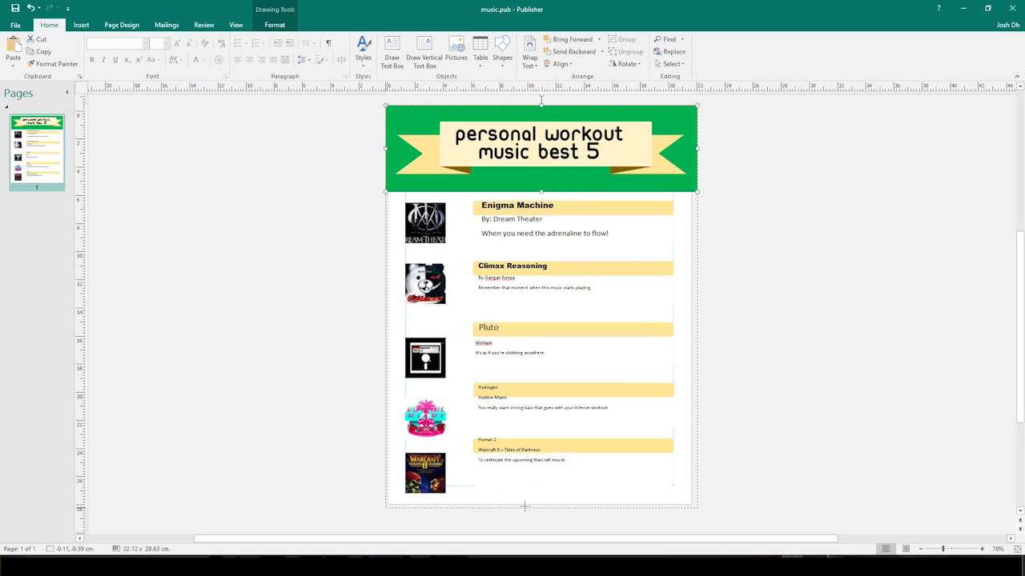
drag(698, 307, 461, 305)
click(780, 315)
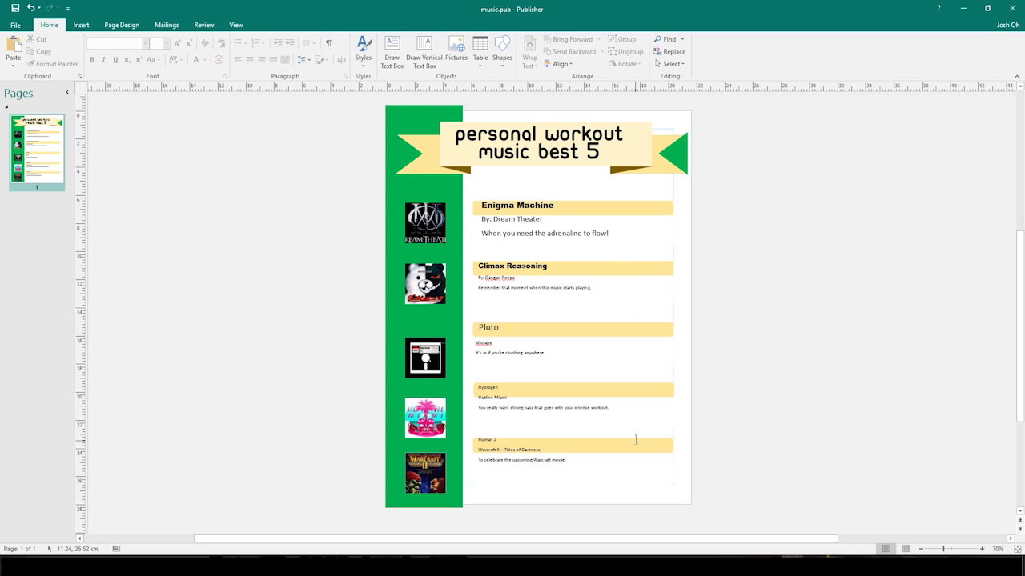
Widen the green rectangle across the page, and pull in its left edge so it is about 16.7 cm wide behind the song entries.
click(459, 308)
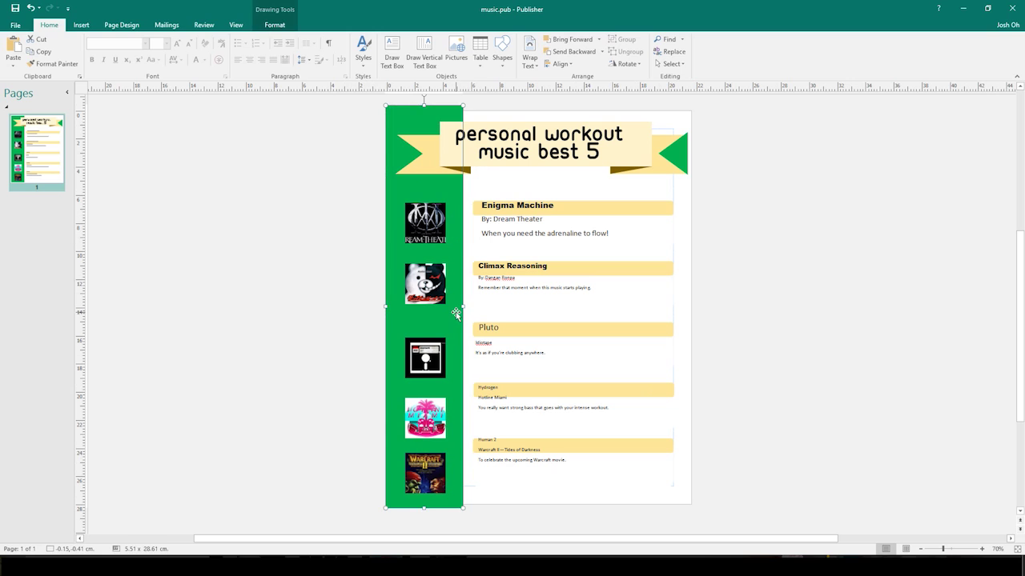
drag(461, 307, 697, 307)
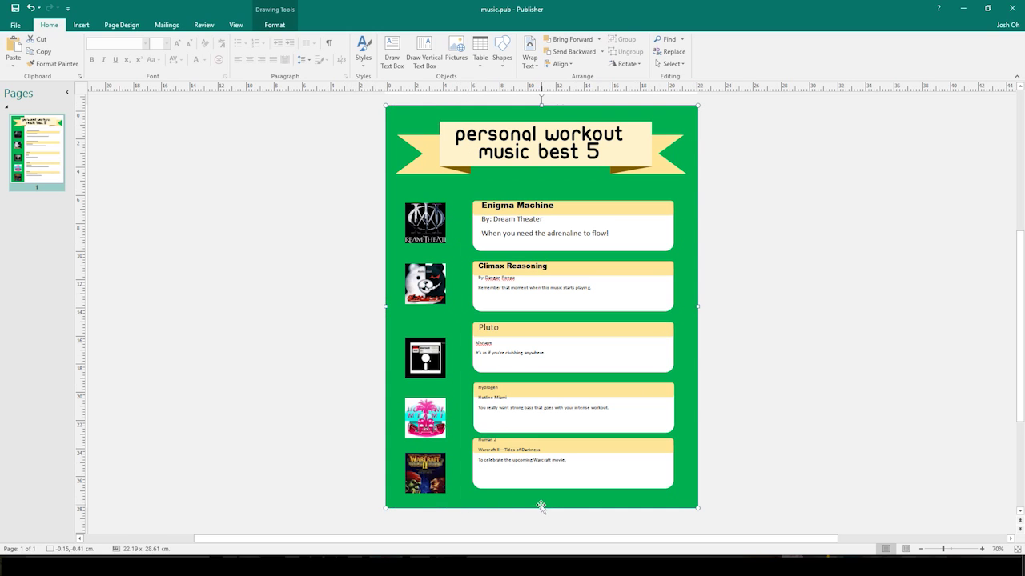
mouse_move(541, 507)
mouse_down()
mouse_move(538, 187)
mouse_move(541, 507)
mouse_up()
drag(386, 307, 462, 307)
click(774, 361)
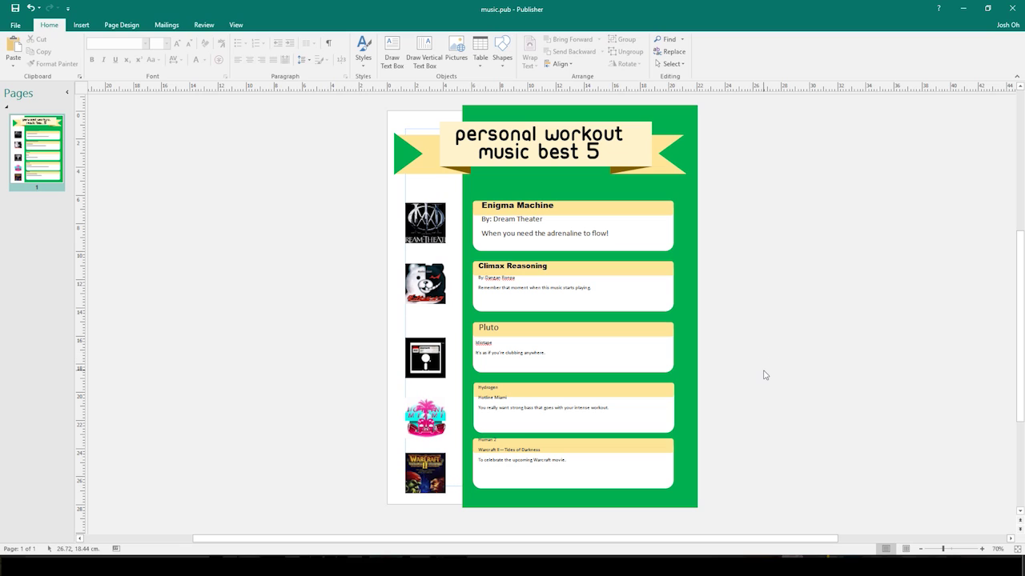
Try deleting the green notch triangle at the left end of the title banner, and undo the deletion.
click(407, 155)
key(Delete)
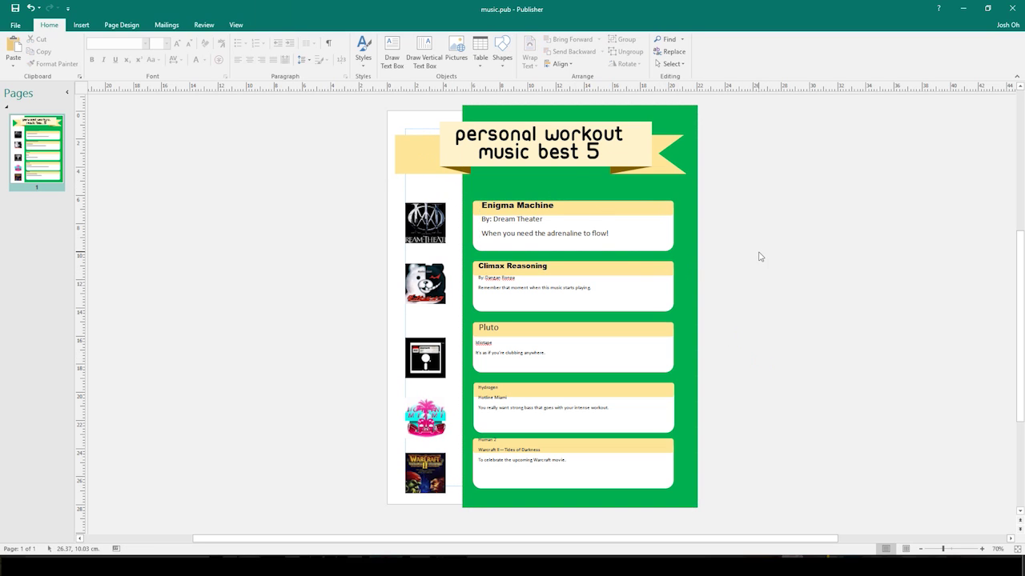
key(ctrl+z)
click(723, 291)
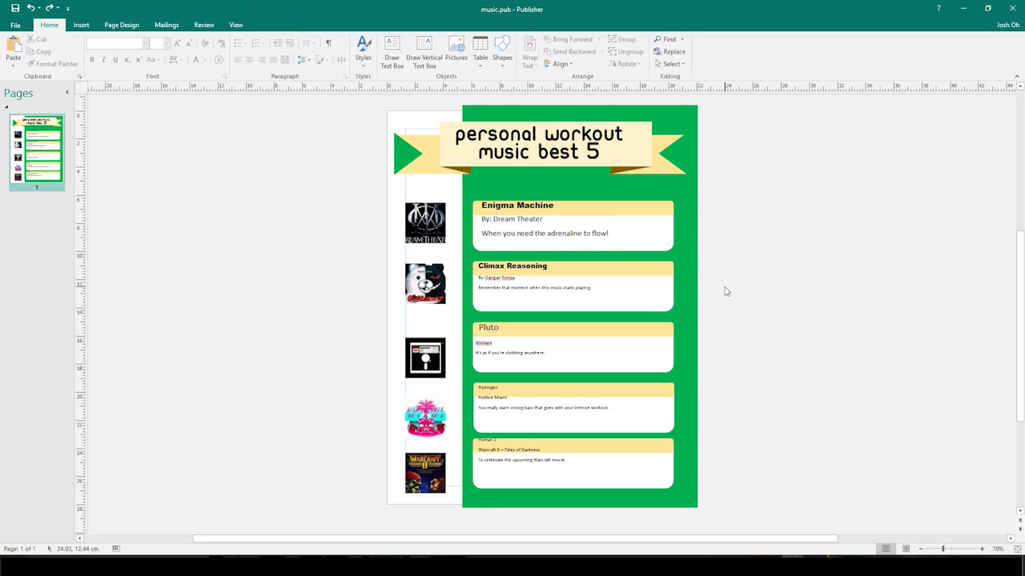
click(494, 190)
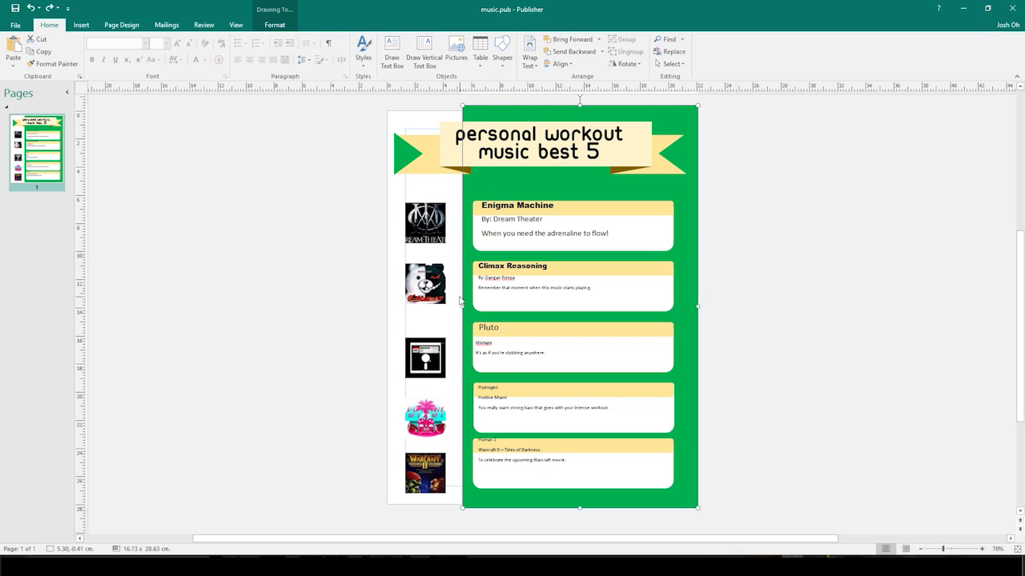
click(785, 300)
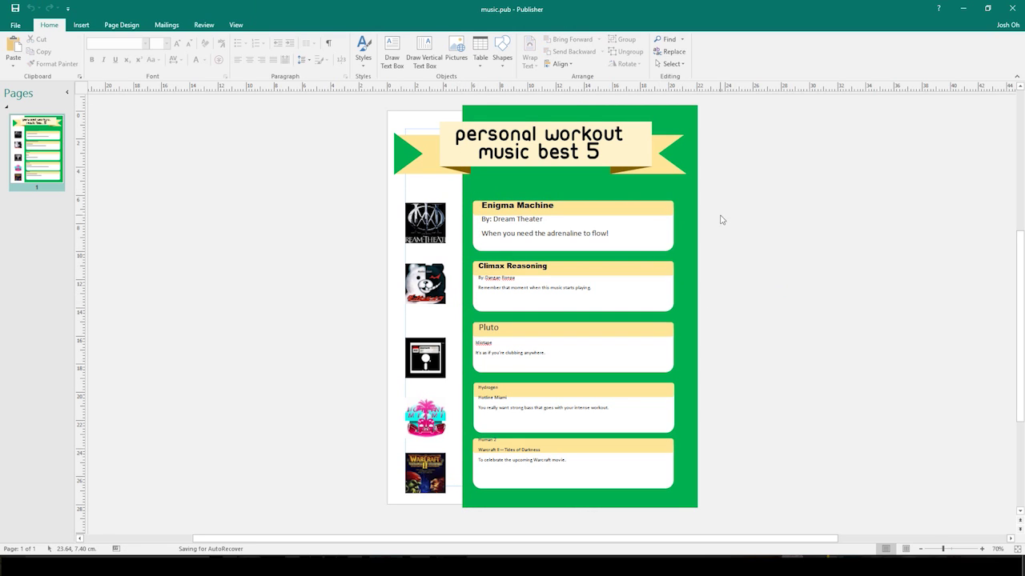
Switch to Adobe Acrobat, close the open music.pdf, and return to Publisher.
click(792, 565)
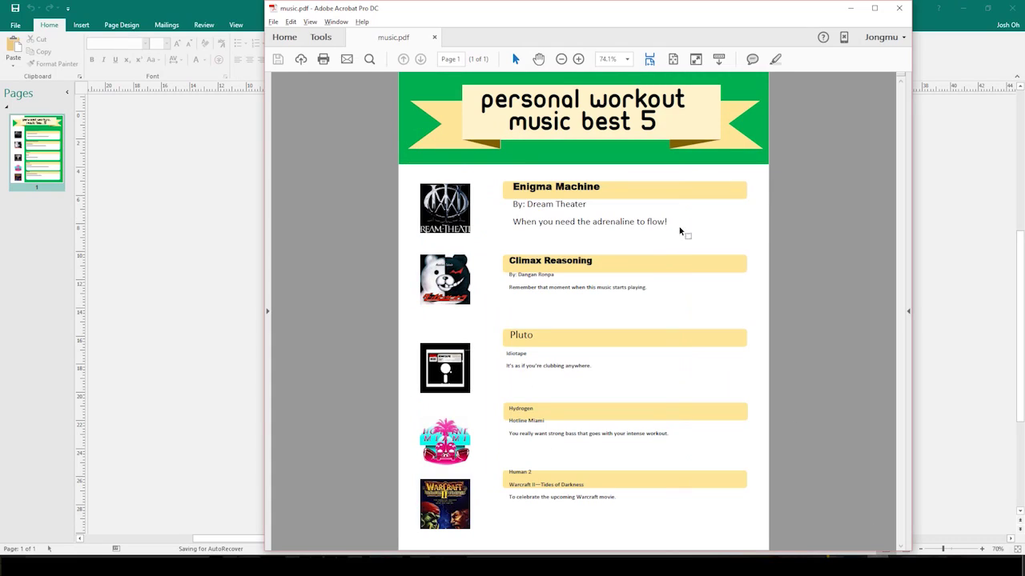
click(435, 38)
click(198, 273)
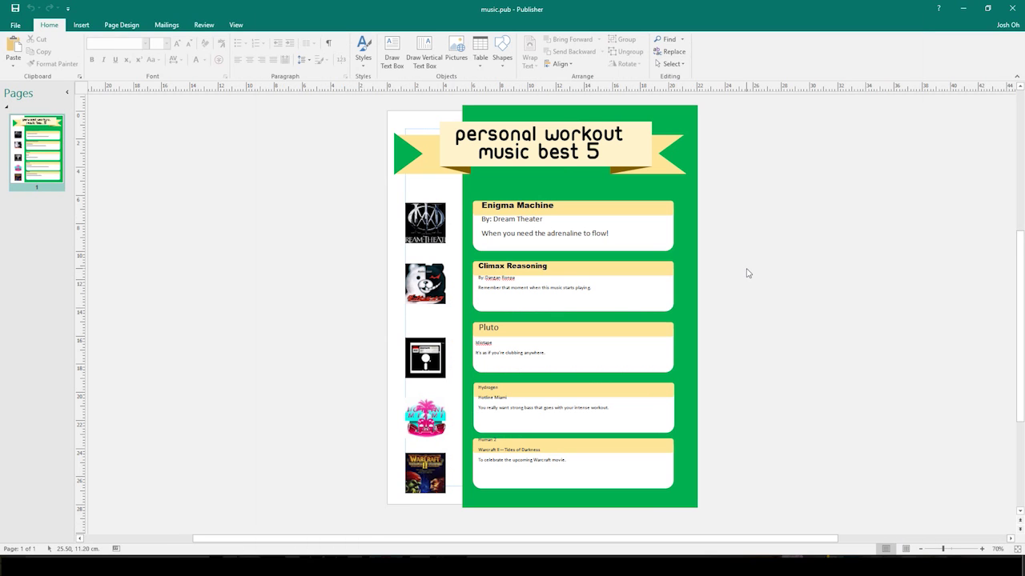
Export the publication as a PDF in the Infographics folder, overwriting music.pdf, view it in Acrobat, and return to Publisher.
key(F12)
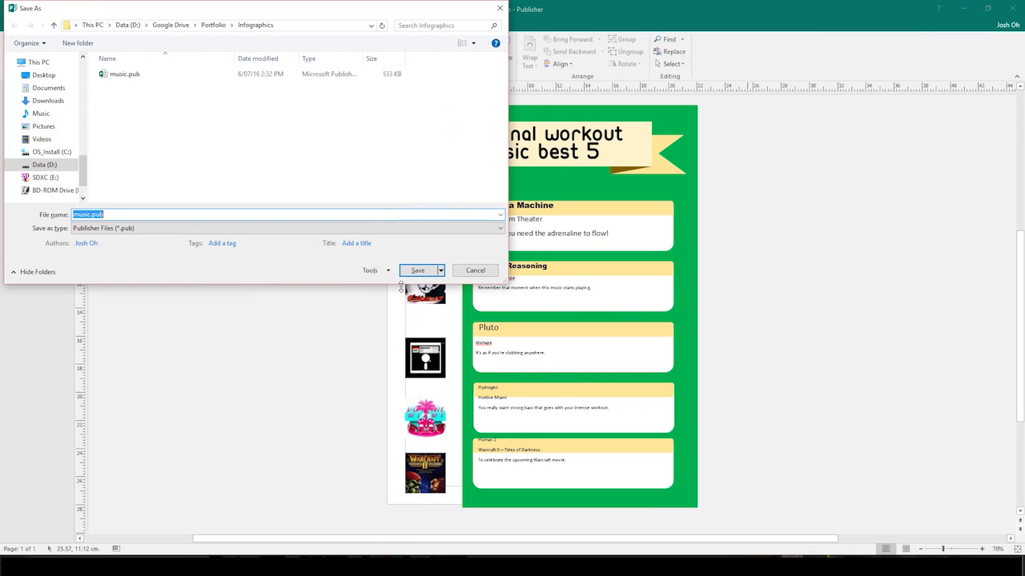
click(118, 228)
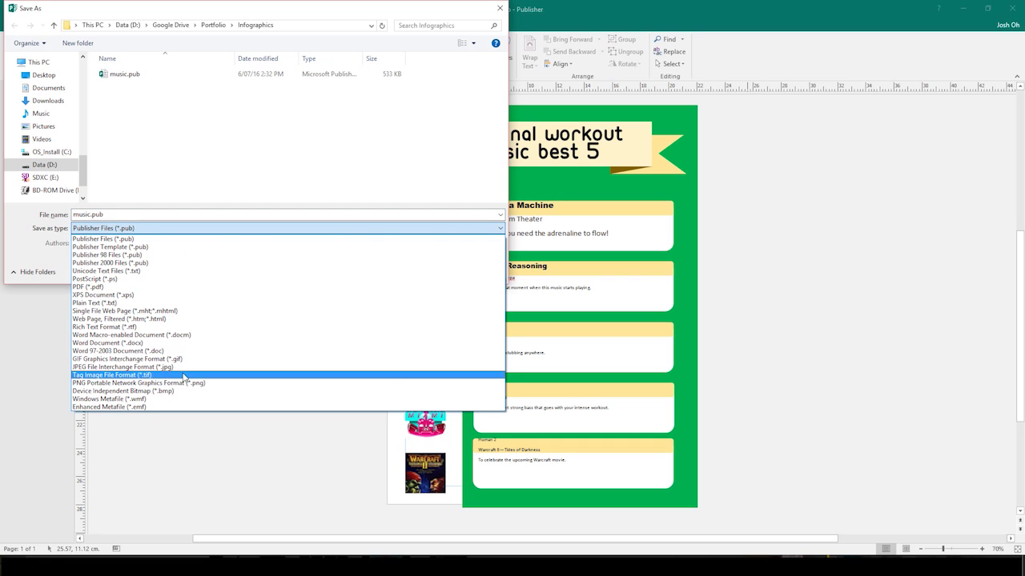
click(124, 288)
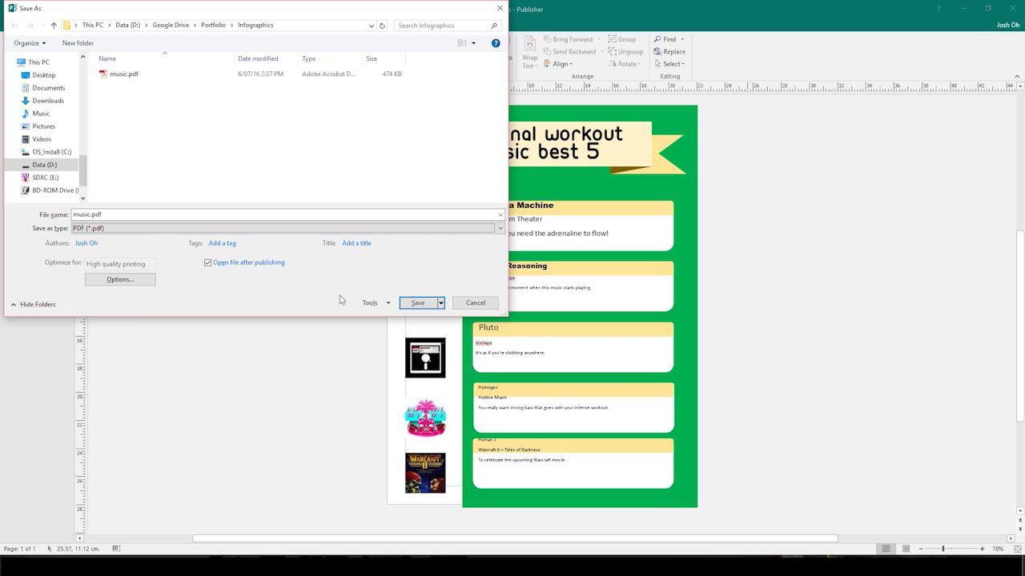
click(417, 304)
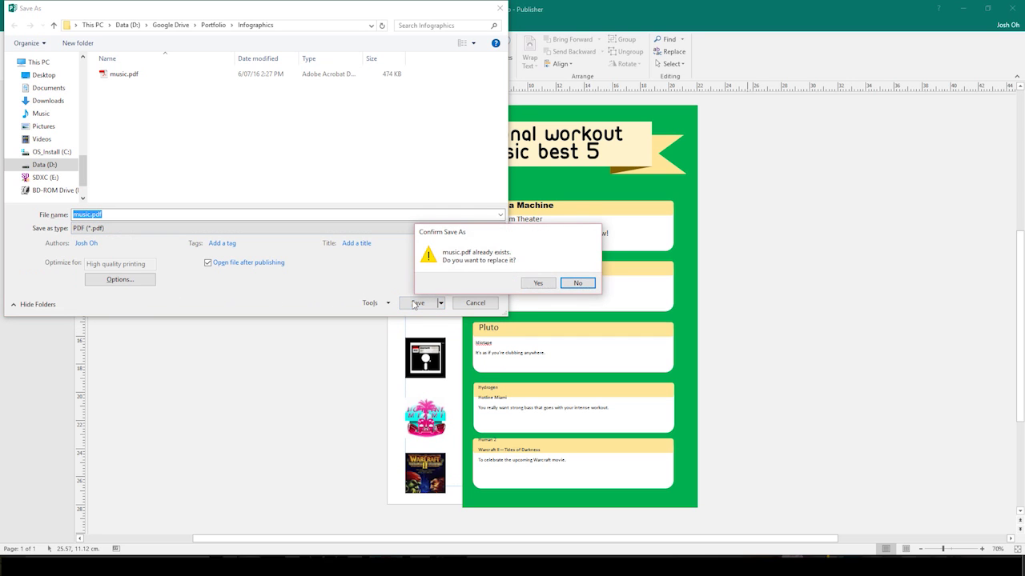
click(536, 283)
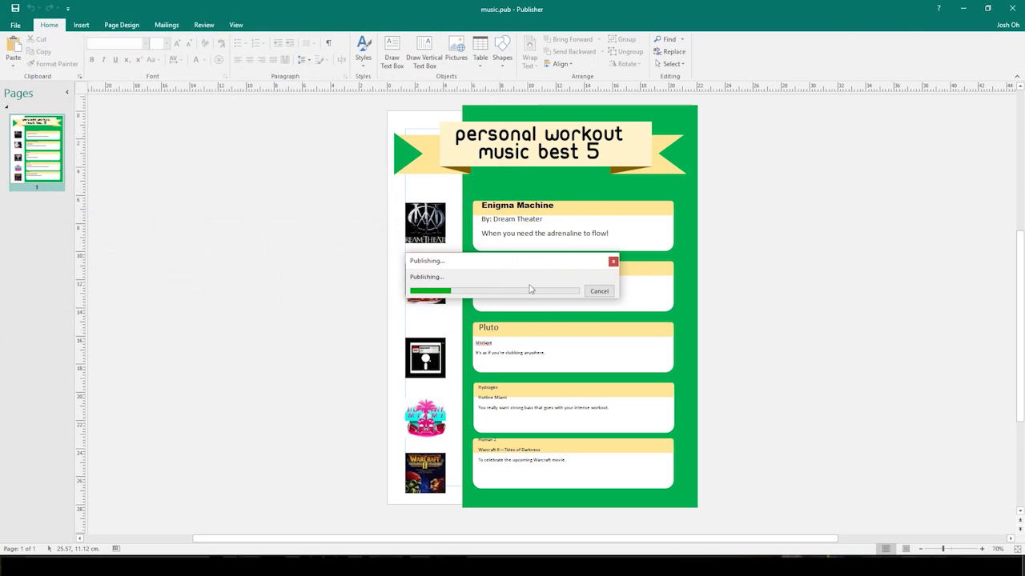
key(ctrl+0)
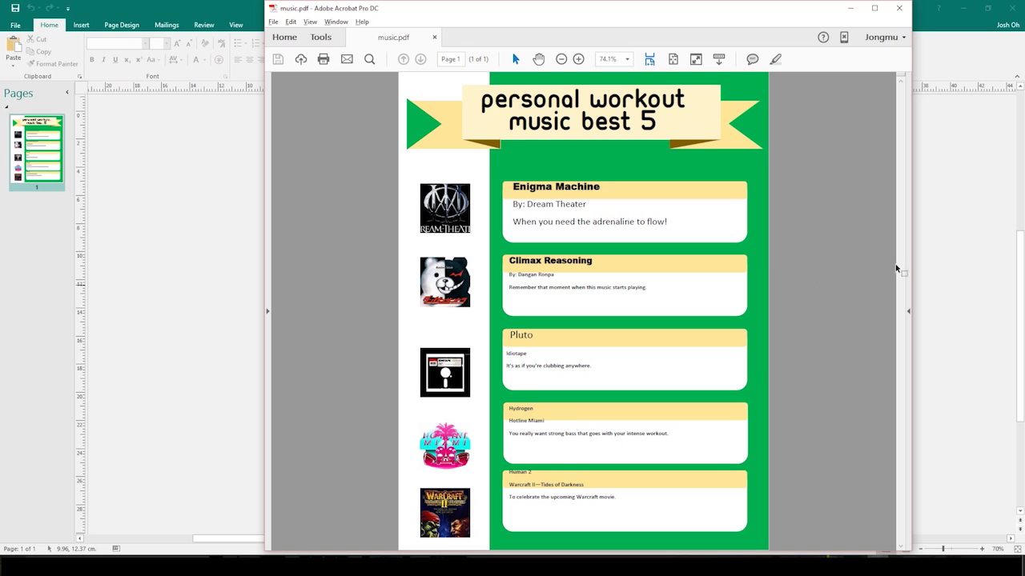
click(930, 266)
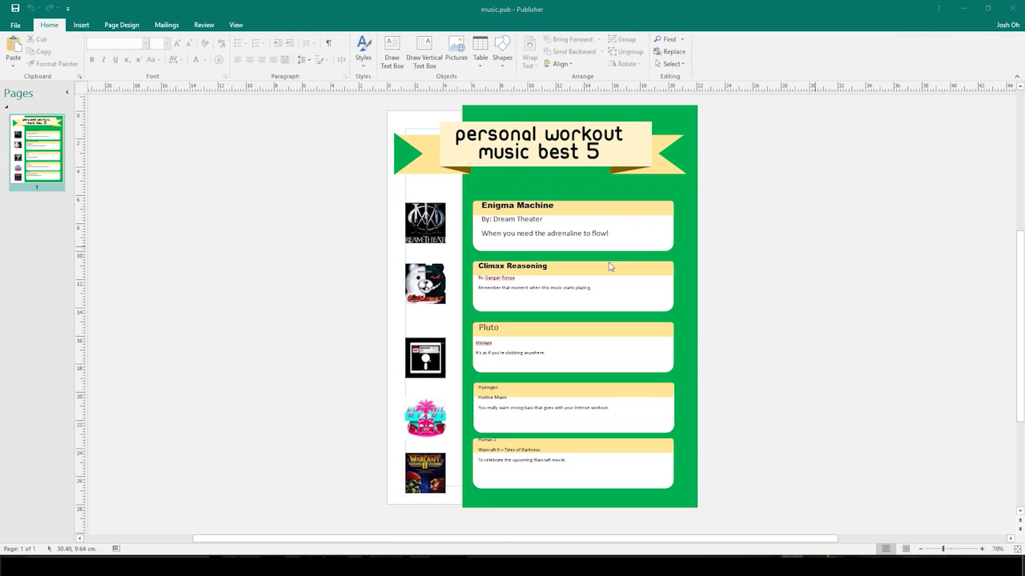
Save the publication under its existing name, and reshape the green rectangle into a narrow full-height strip behind the cover pictures.
key(F12)
click(421, 267)
click(563, 182)
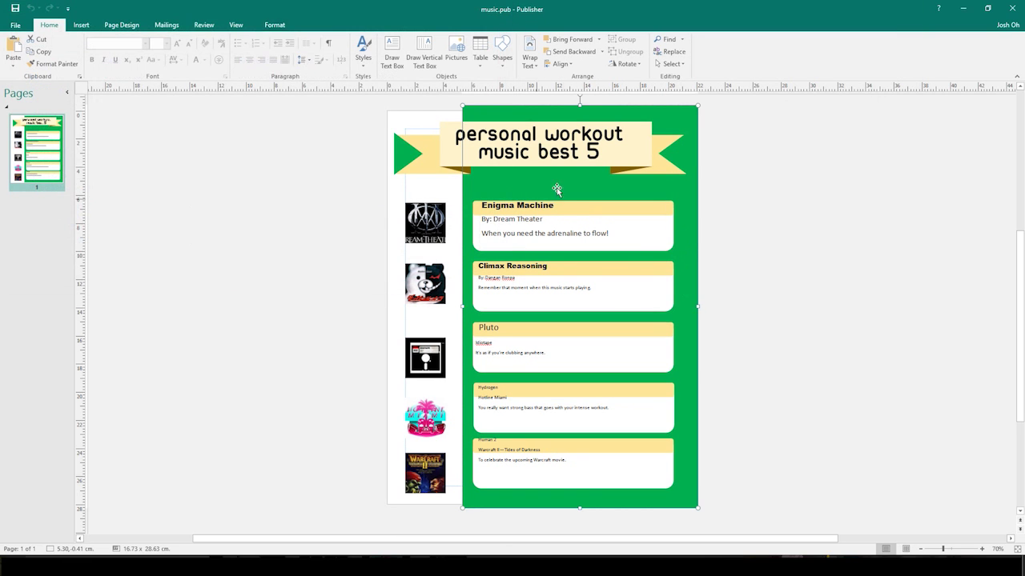
drag(462, 306, 386, 309)
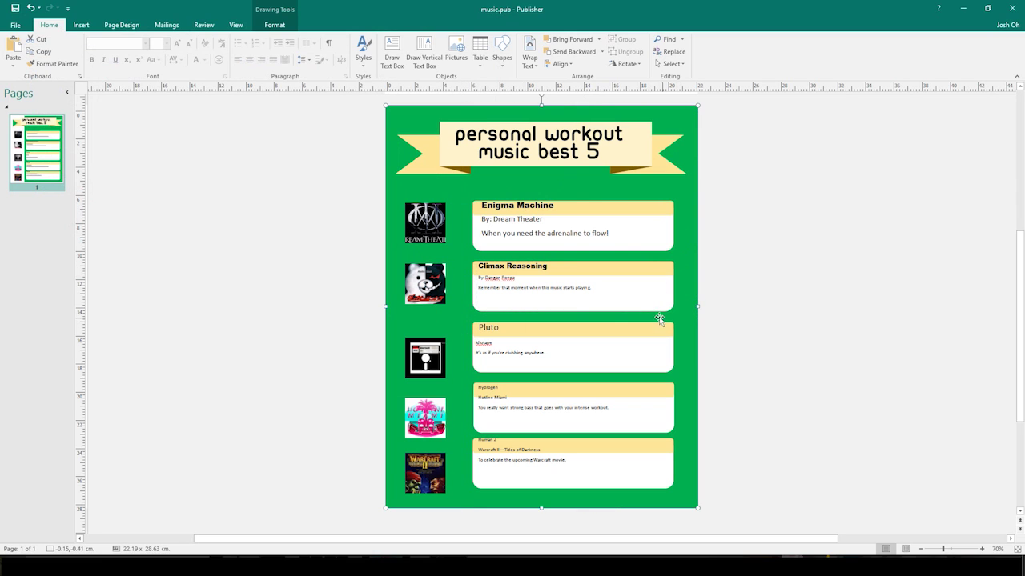
drag(698, 306, 461, 306)
click(790, 305)
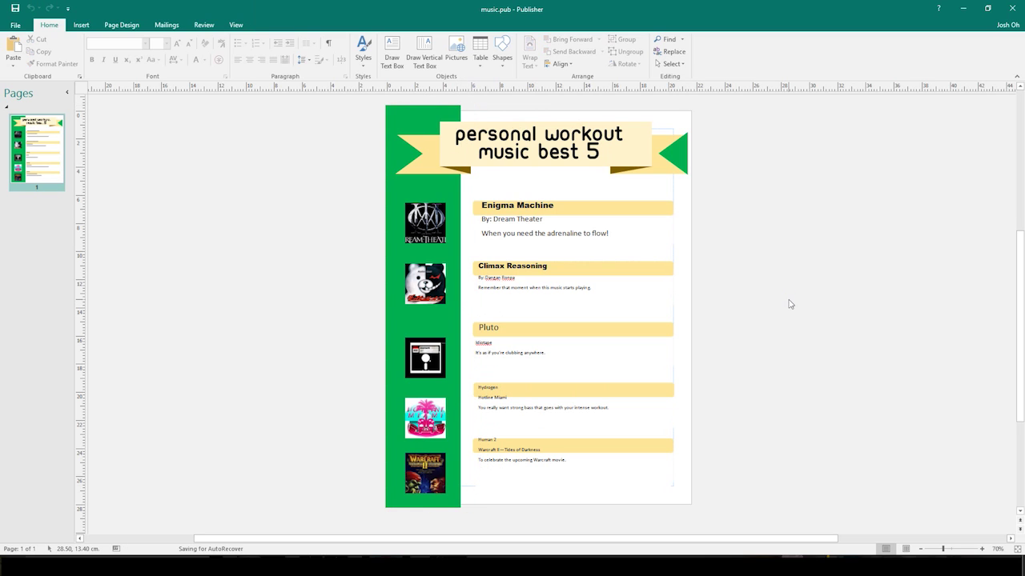
Export this layout as a PDF named music2 in the Infographics folder.
key(F12)
text(mu)
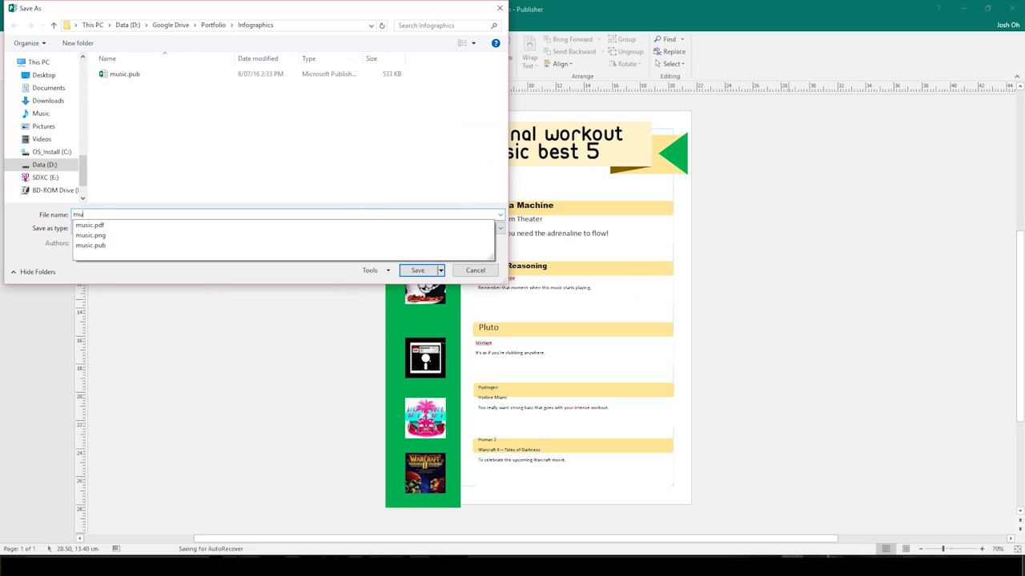
text(sic2)
click(140, 229)
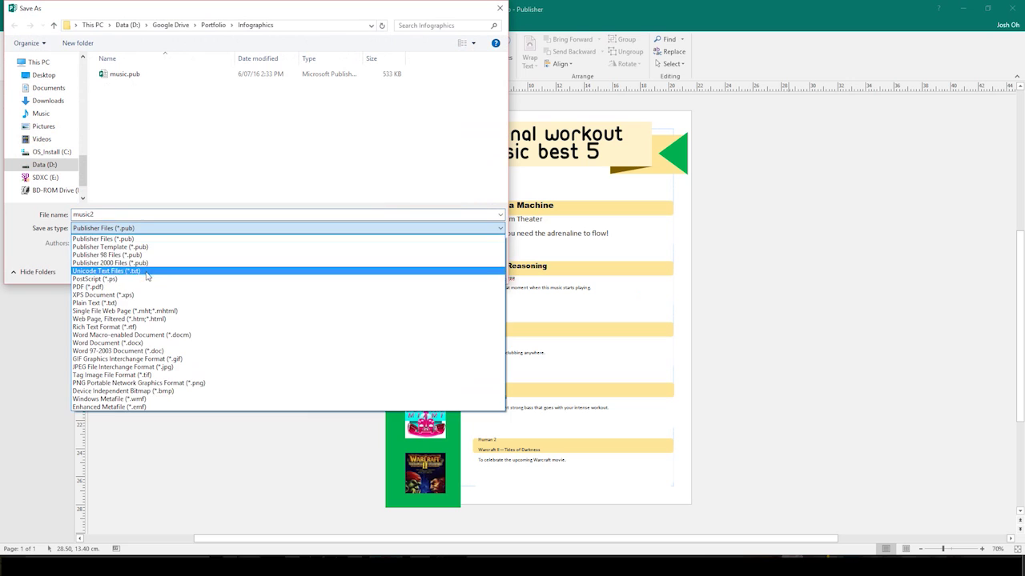
click(150, 287)
click(415, 302)
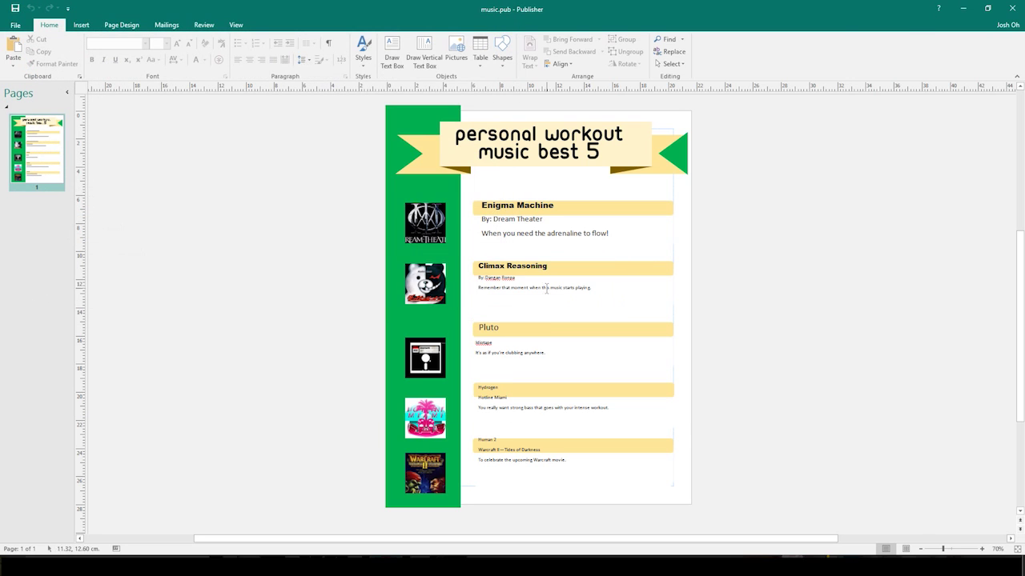
Compare the exported music.pdf and music2.pdf layouts in Adobe Acrobat, and return to Publisher.
scroll(545, 273, down, 3)
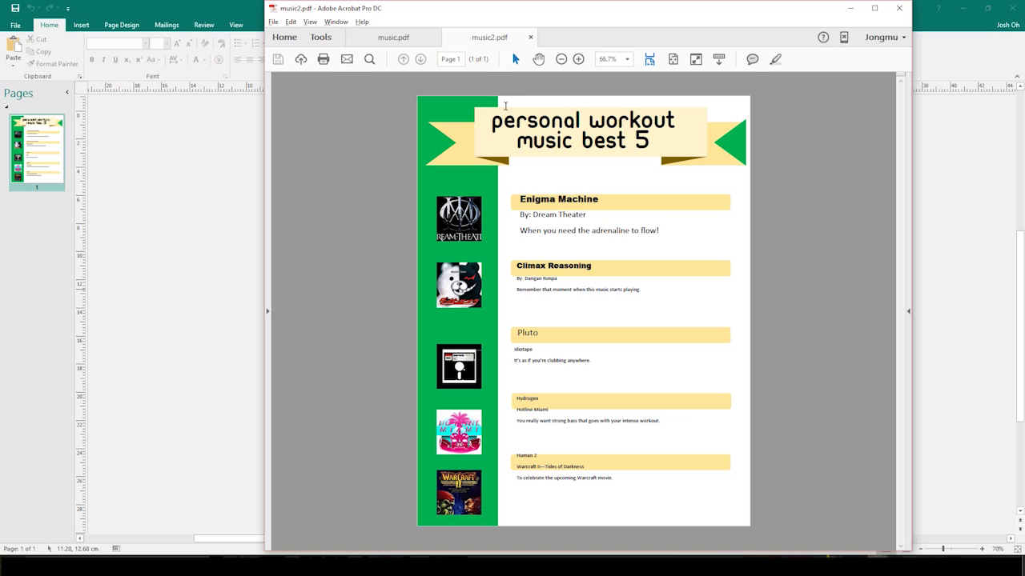
click(393, 37)
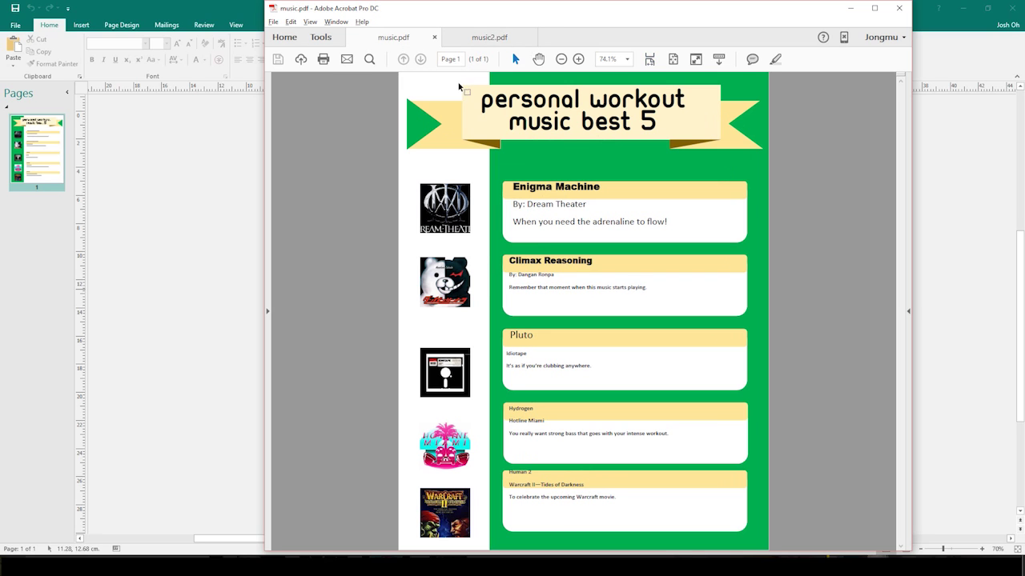
click(478, 36)
click(373, 38)
click(224, 220)
Reshape the green rectangle so it covers the full page height behind the song entries and leaves the cover picture column white.
click(452, 258)
drag(461, 306, 695, 305)
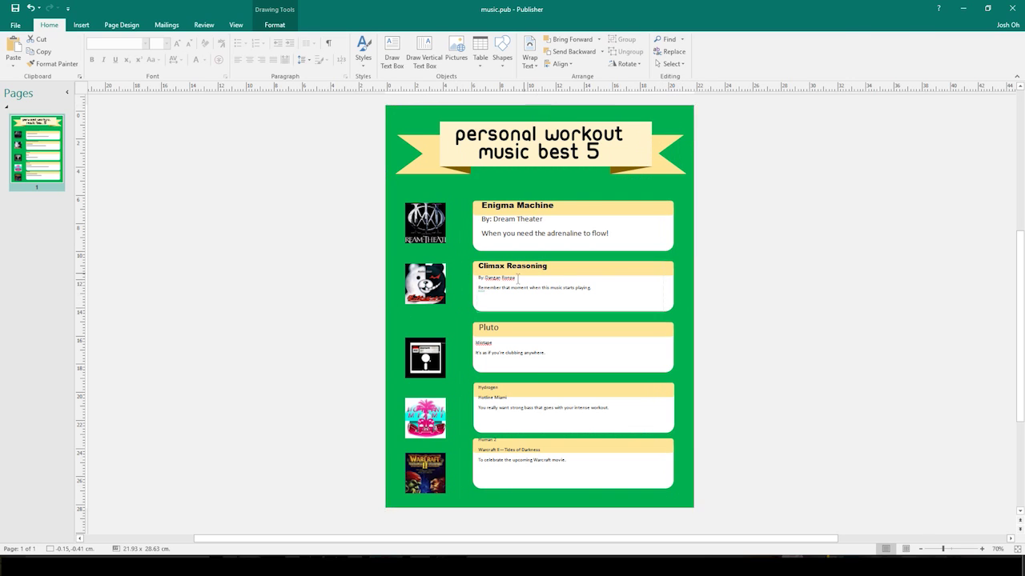
key(alt+Tab)
click(489, 37)
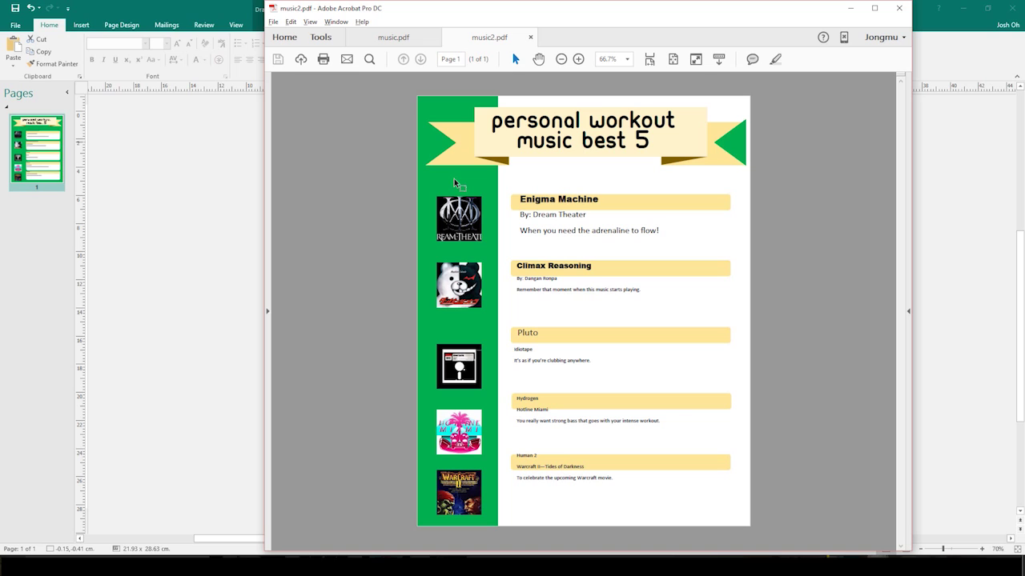
key(alt+Tab)
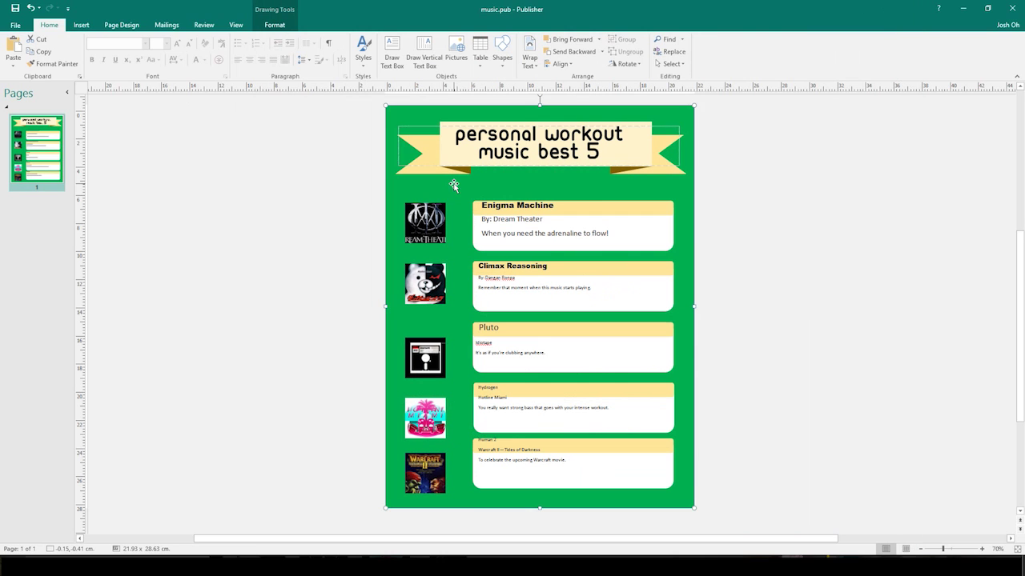
drag(382, 308, 459, 307)
click(749, 293)
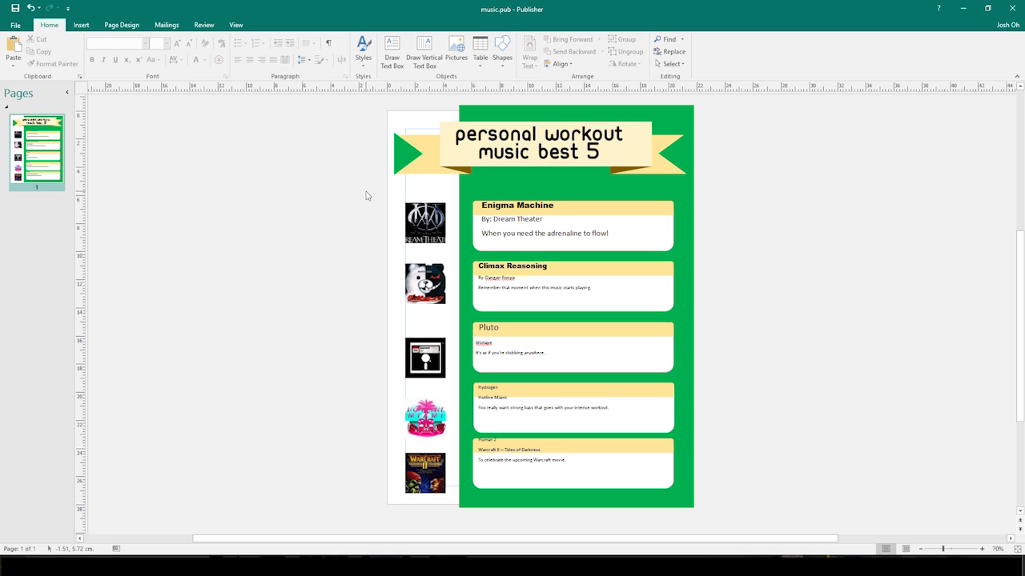
Set the green triangle at the left end of the banner ribbon to no fill.
click(405, 153)
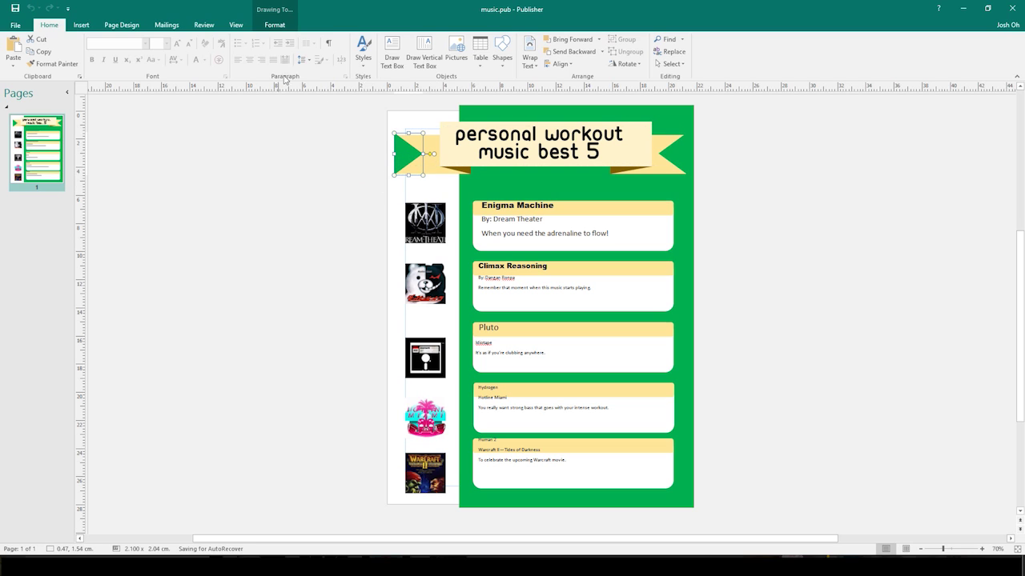
click(274, 25)
click(339, 40)
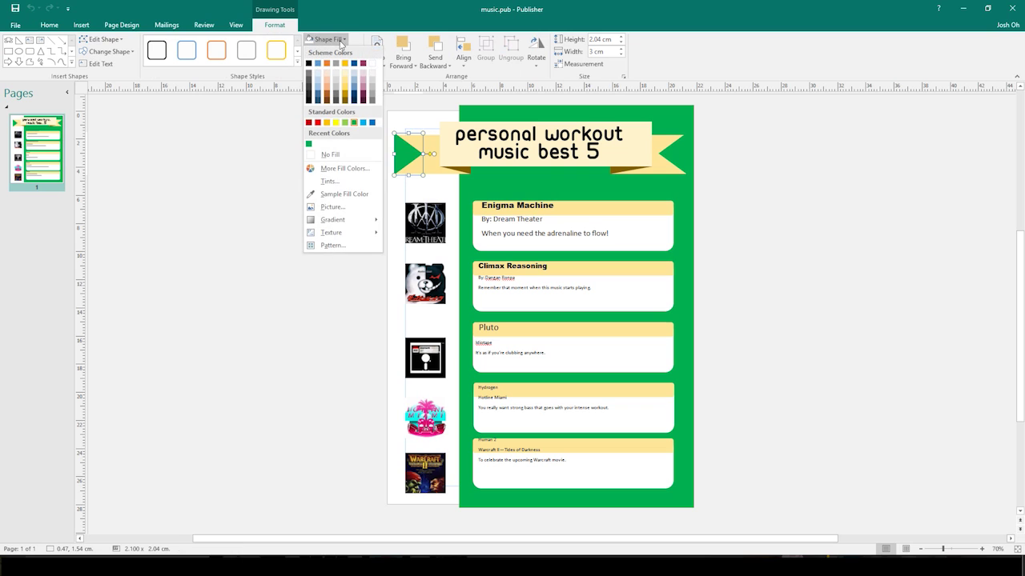
click(330, 154)
click(278, 238)
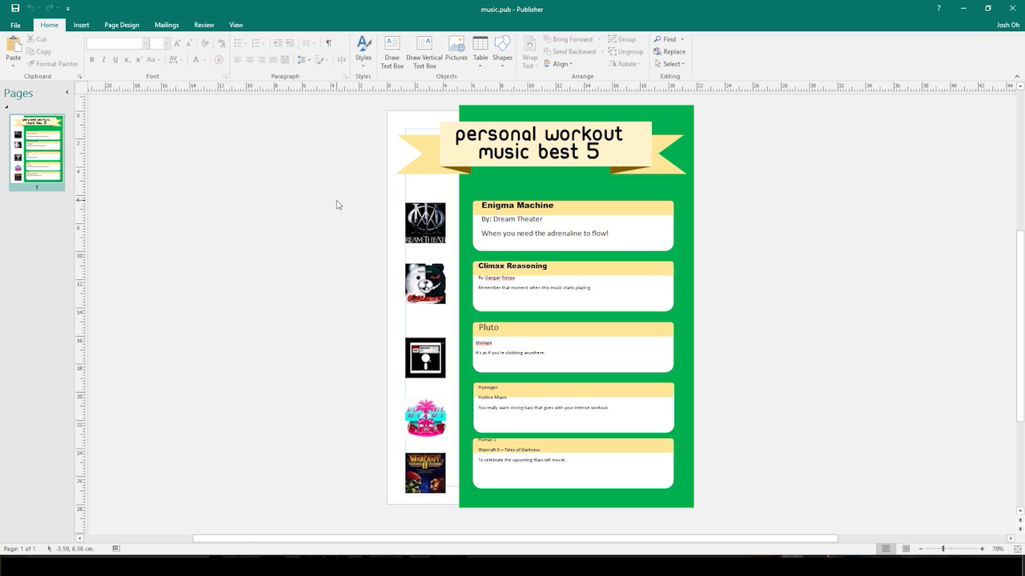
Set the picture border weight of the Dream Theater cover to 6 pt.
click(435, 230)
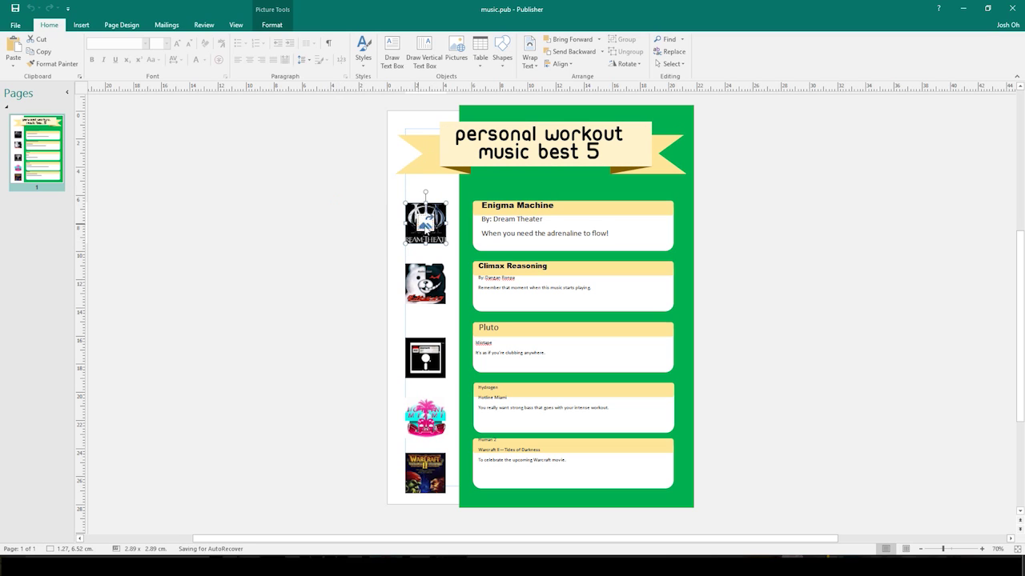
click(273, 27)
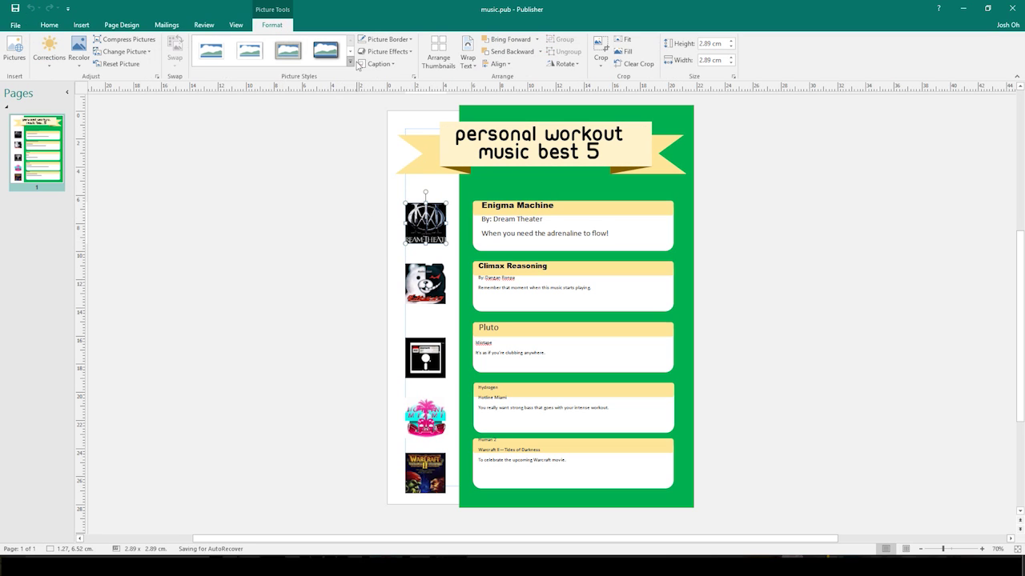
click(408, 42)
mouse_move(422, 210)
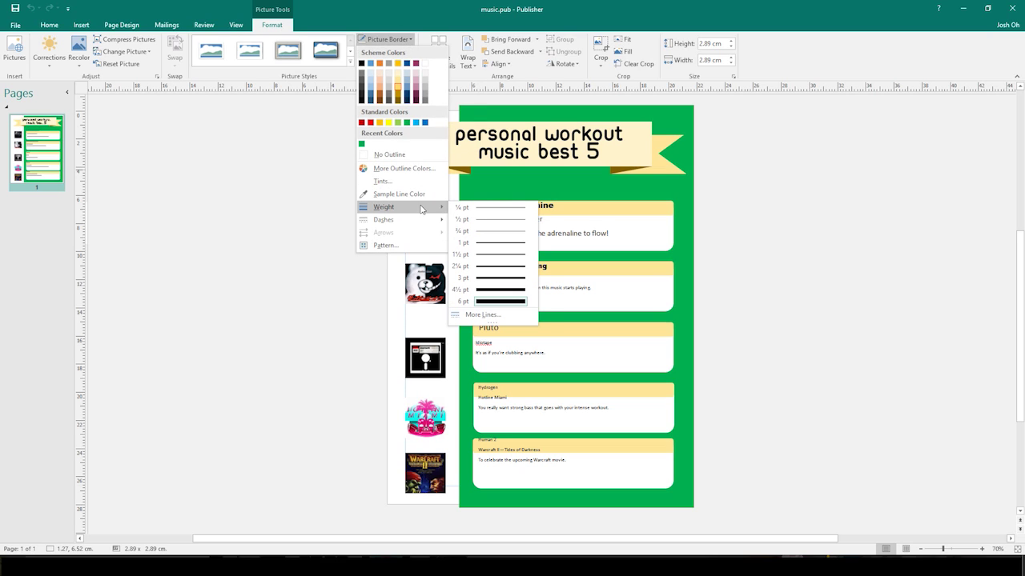
click(496, 302)
click(344, 178)
Apply a gold scheme colour to the border of the Dream Theater cover picture.
click(425, 222)
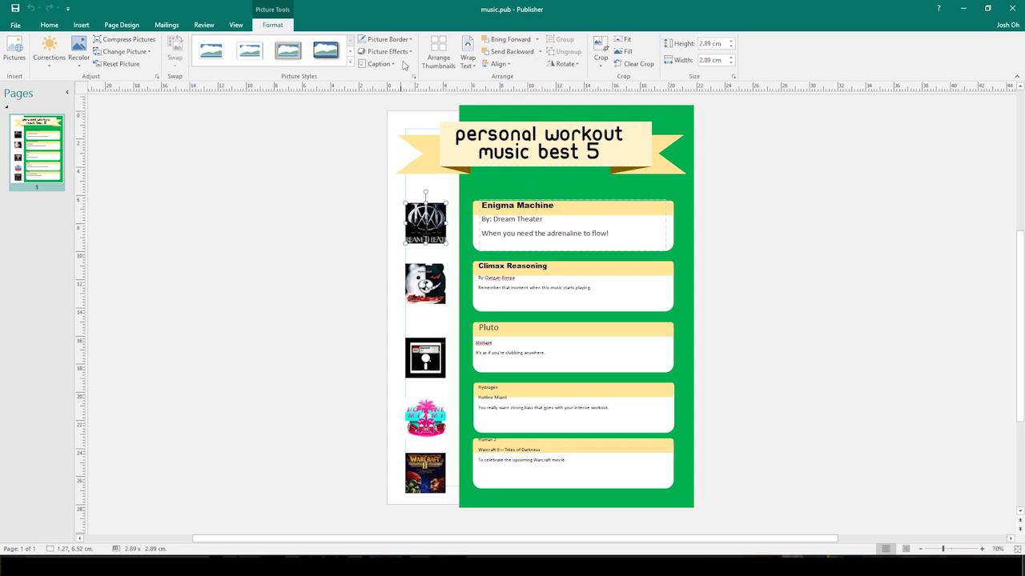
click(403, 42)
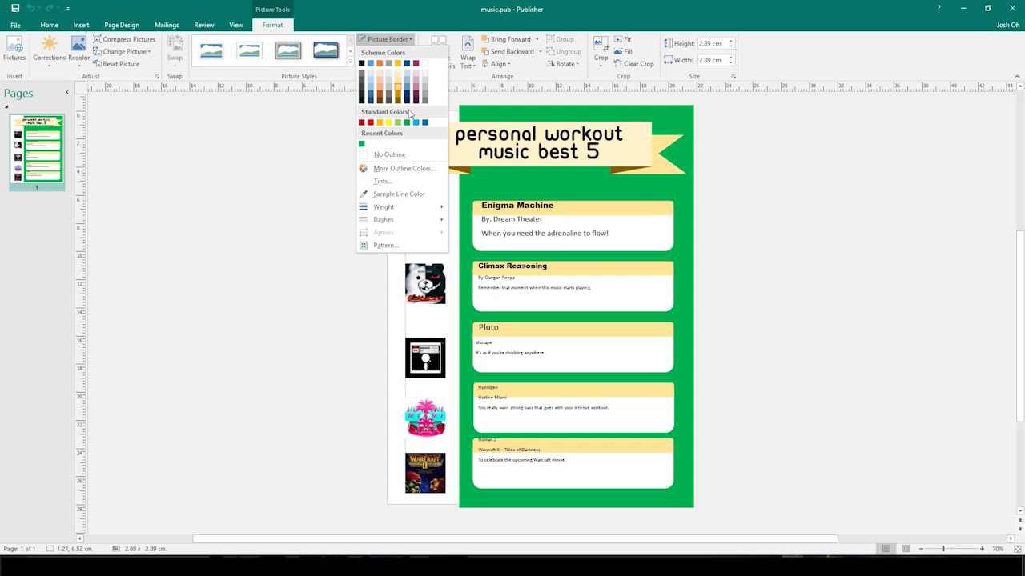
click(426, 222)
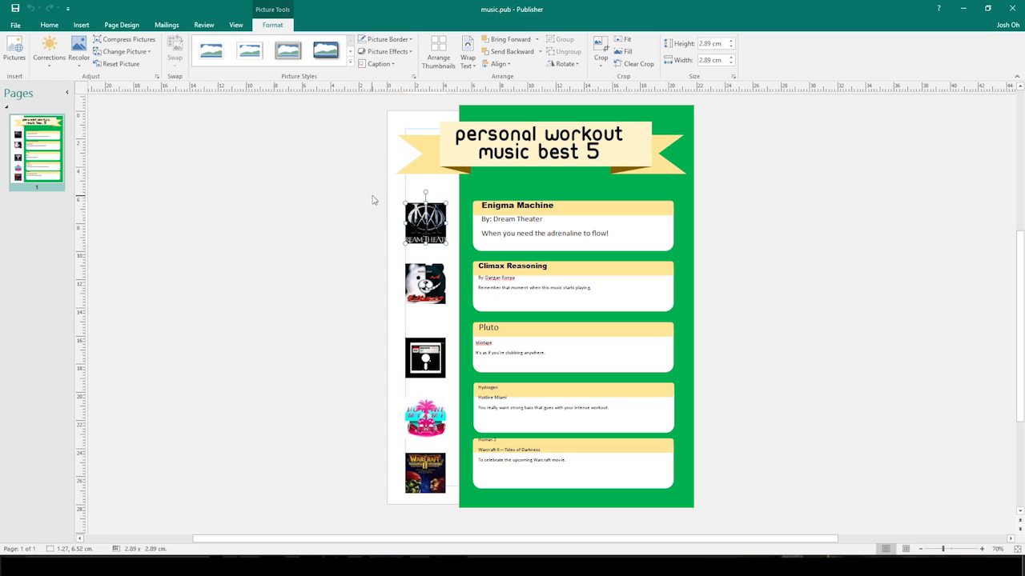
click(376, 249)
click(408, 223)
click(411, 40)
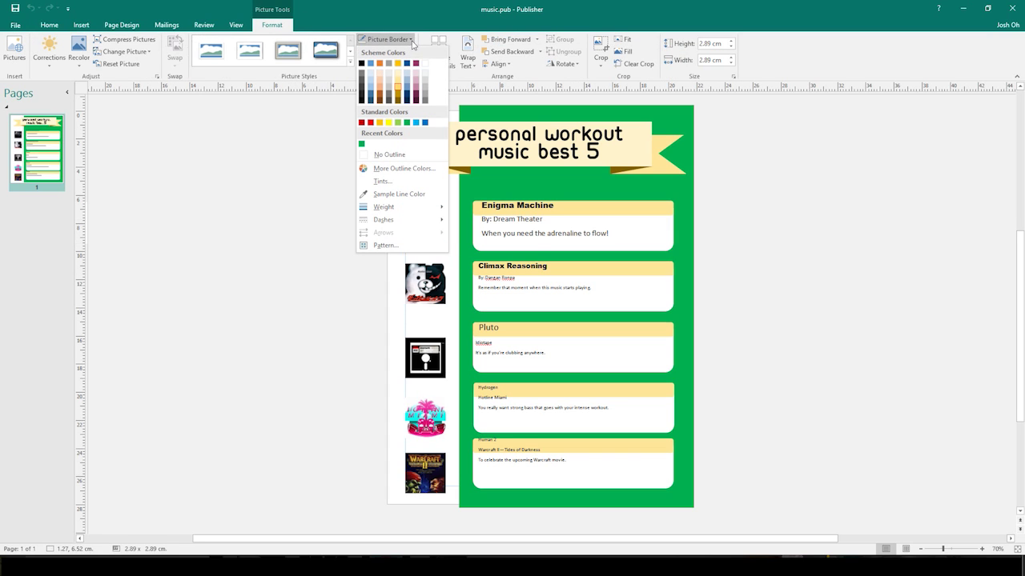
click(398, 87)
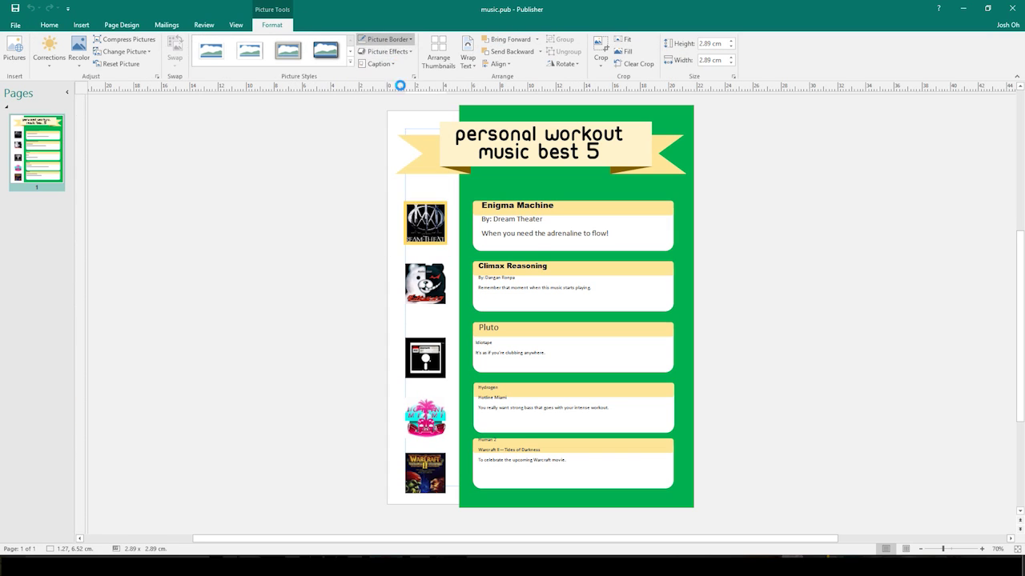
click(327, 256)
Recolour the Dream Theater cover's border with the light yellow sampled from the Enigma Machine title bar.
scroll(323, 302, up, 3)
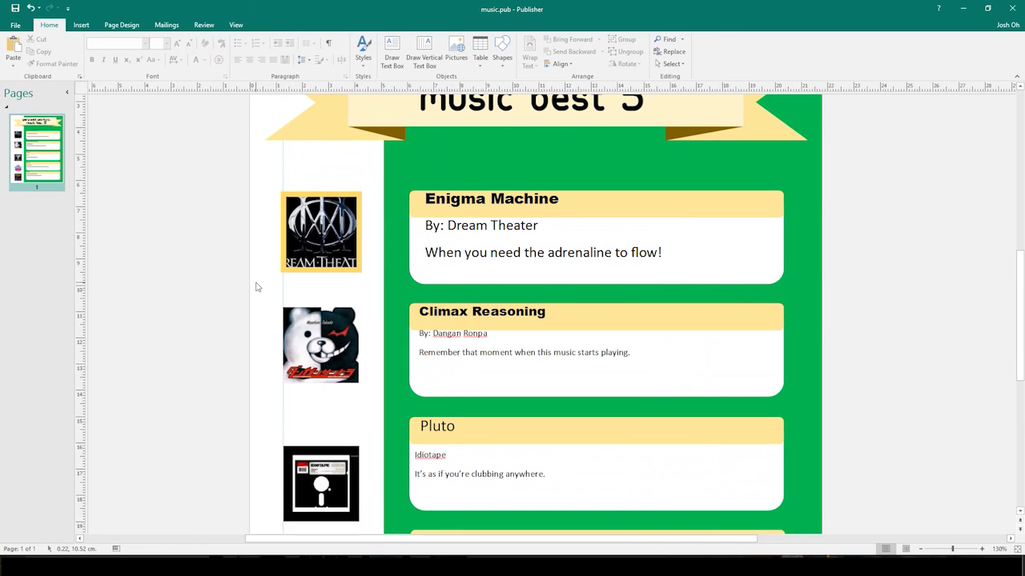
scroll(256, 287, up, 1)
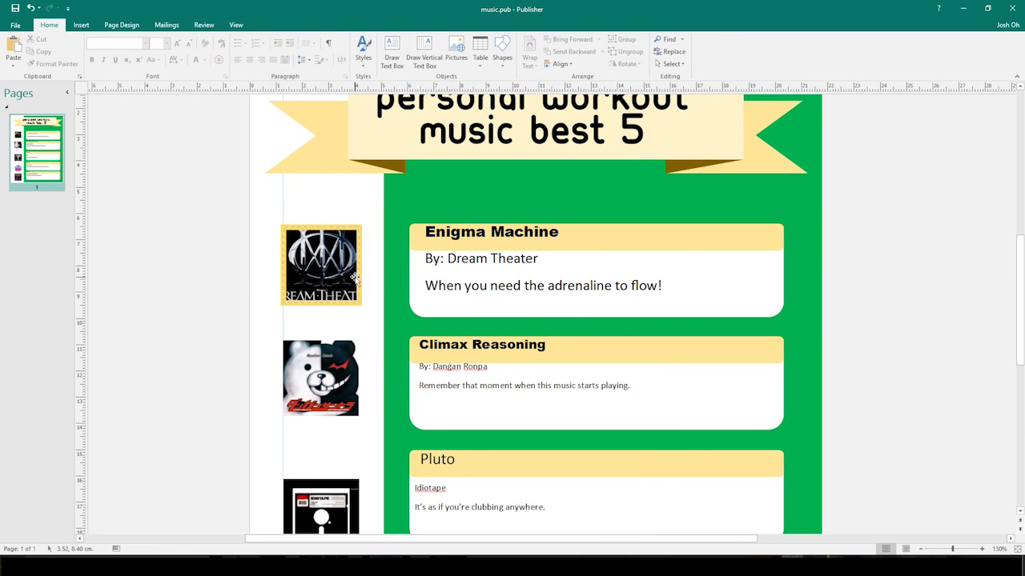
click(359, 246)
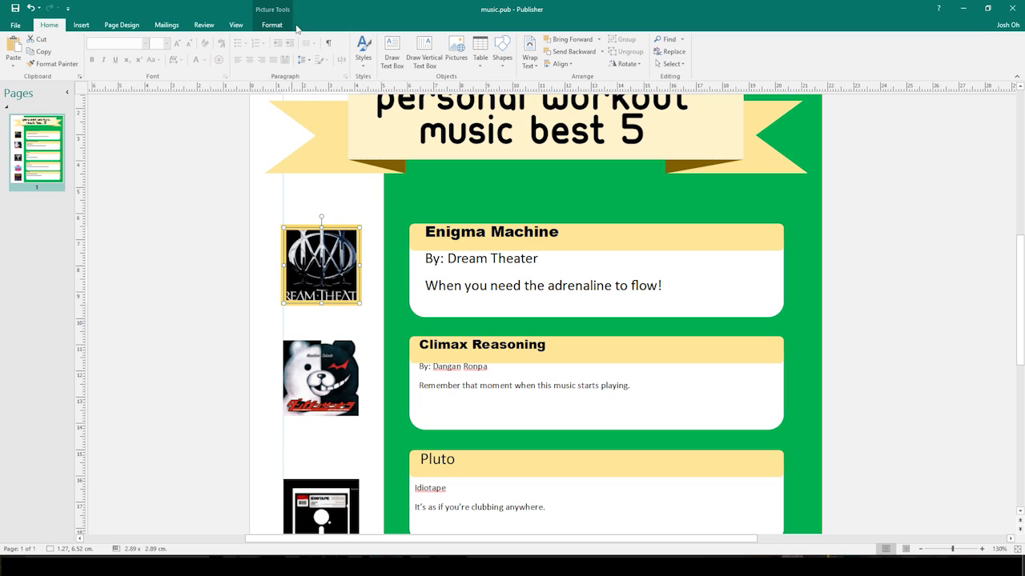
click(281, 27)
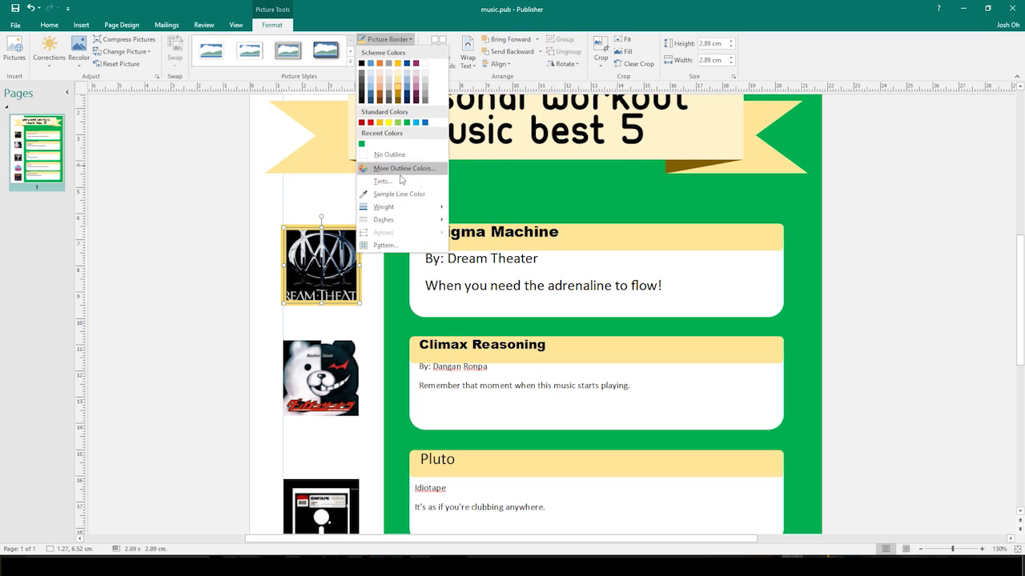
click(400, 194)
click(617, 231)
click(177, 280)
ctrl+scroll(178, 280, down, 5)
scroll(180, 280, down, 2)
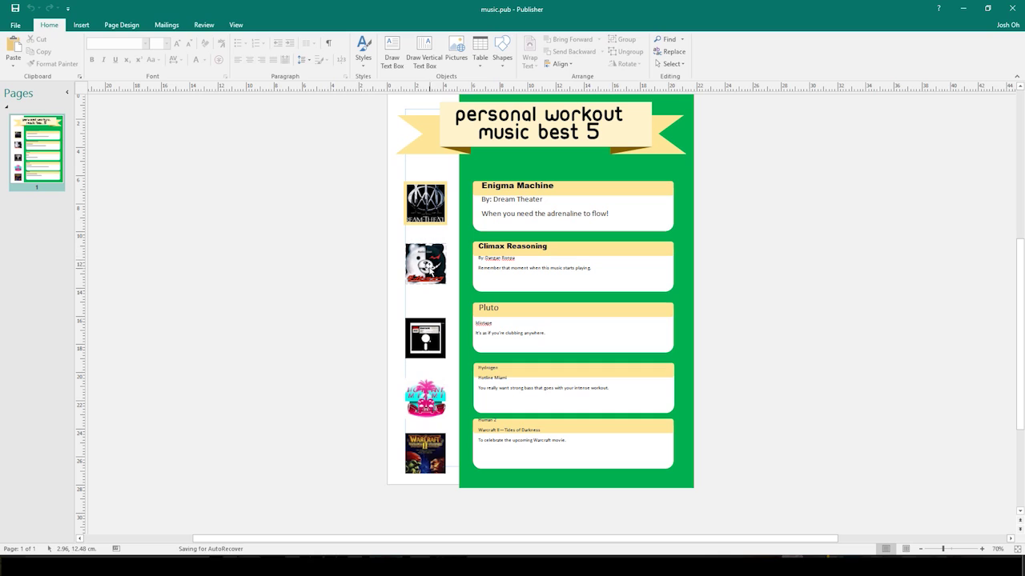
Copy the Dream Theater cover's border formatting to the other four cover pictures with Format Painter.
click(432, 218)
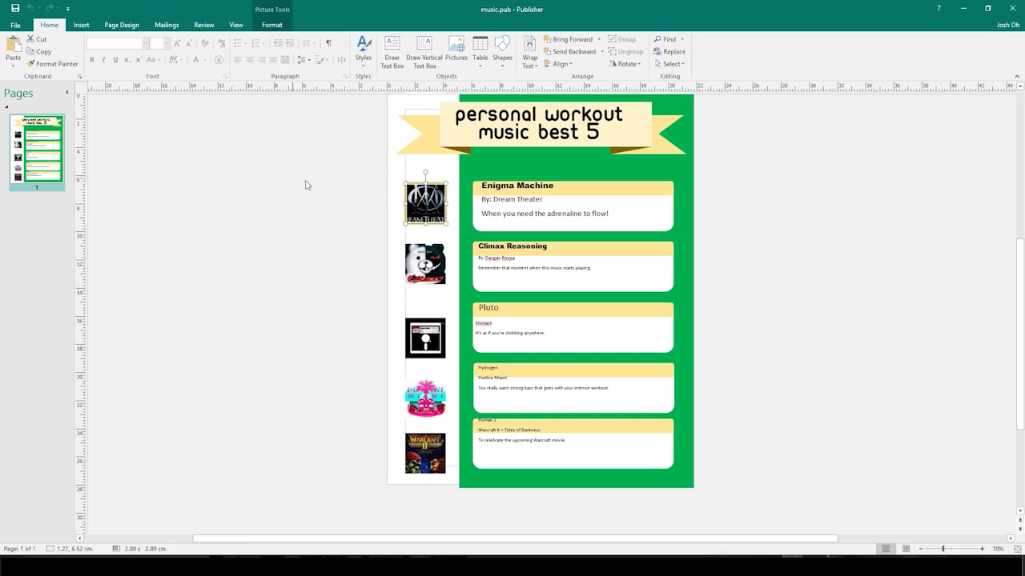
click(337, 152)
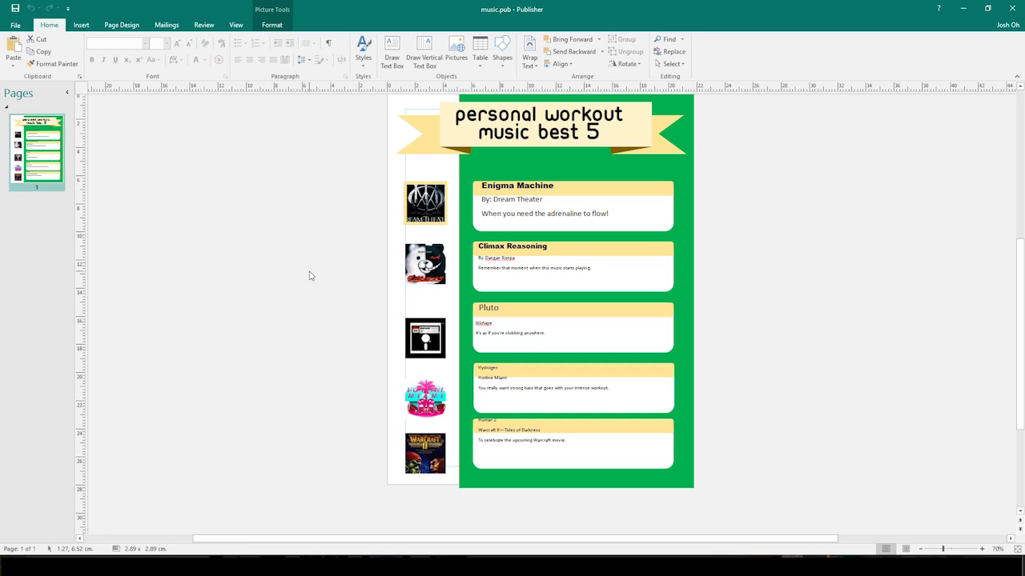
click(445, 202)
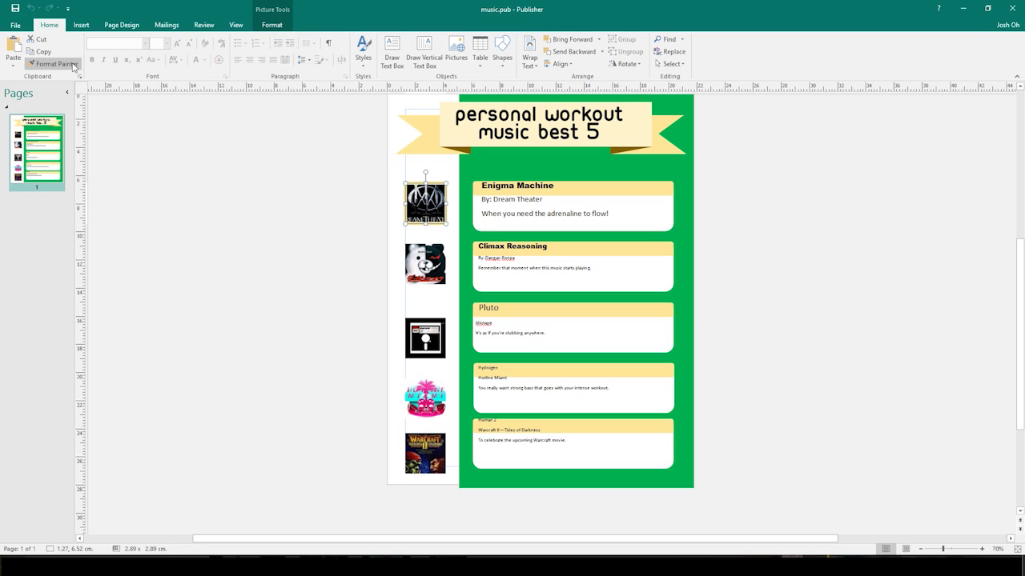
click(74, 64)
click(425, 268)
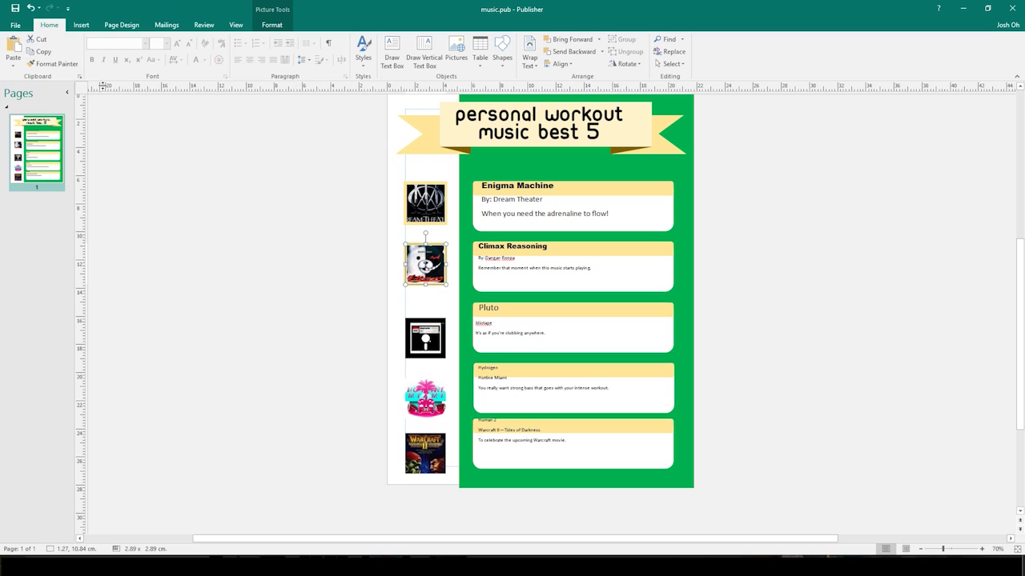
click(74, 64)
click(412, 322)
click(74, 66)
click(417, 398)
click(58, 64)
click(422, 456)
click(305, 371)
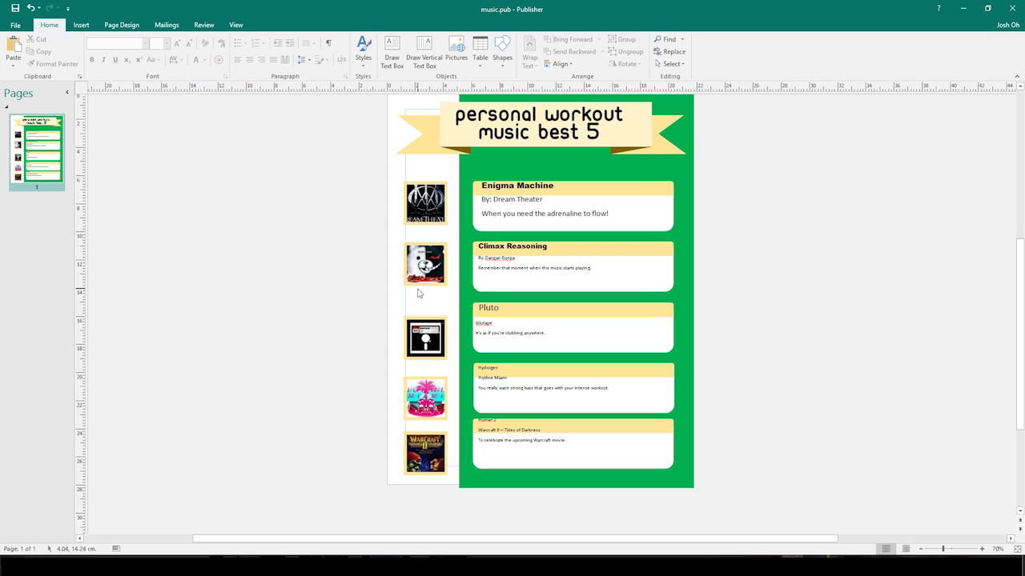
Select all five cover pictures and distribute them vertically.
drag(374, 174, 458, 488)
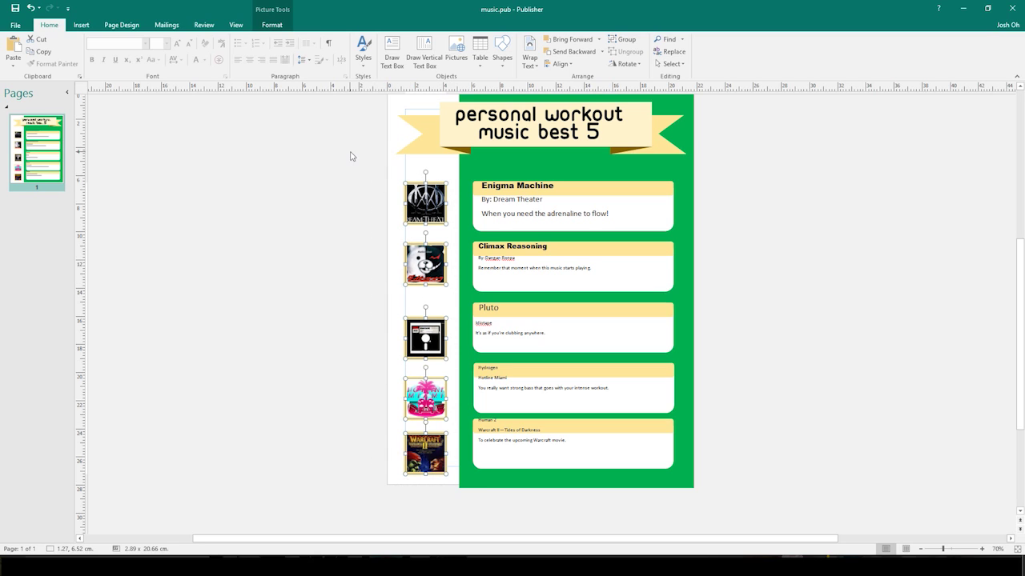
click(570, 65)
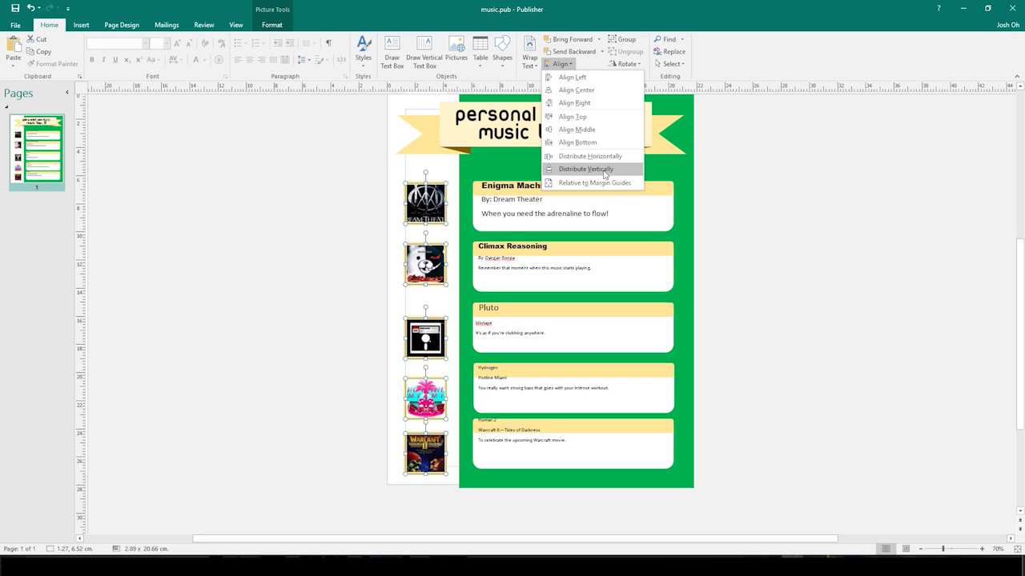
click(605, 173)
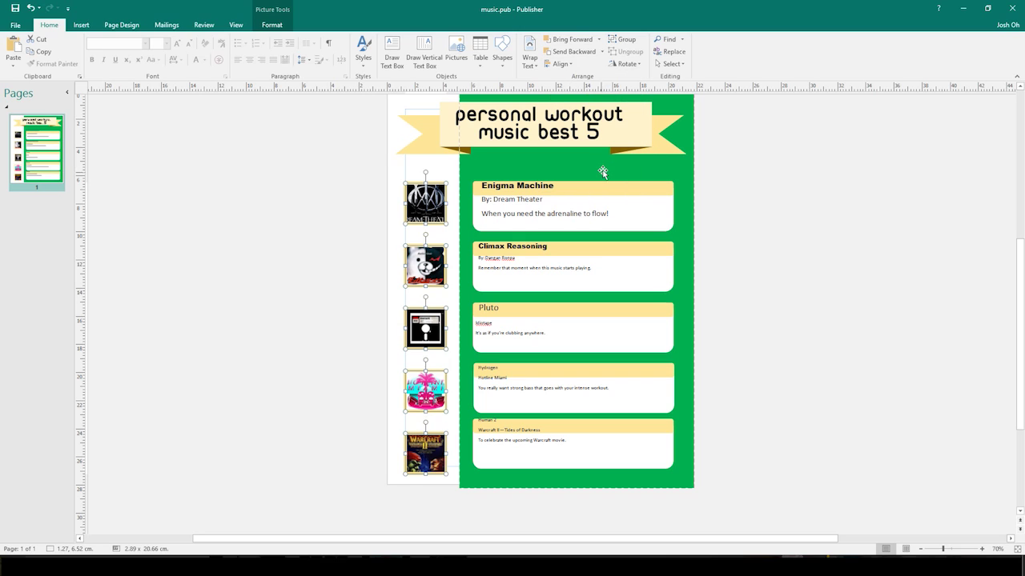
click(358, 361)
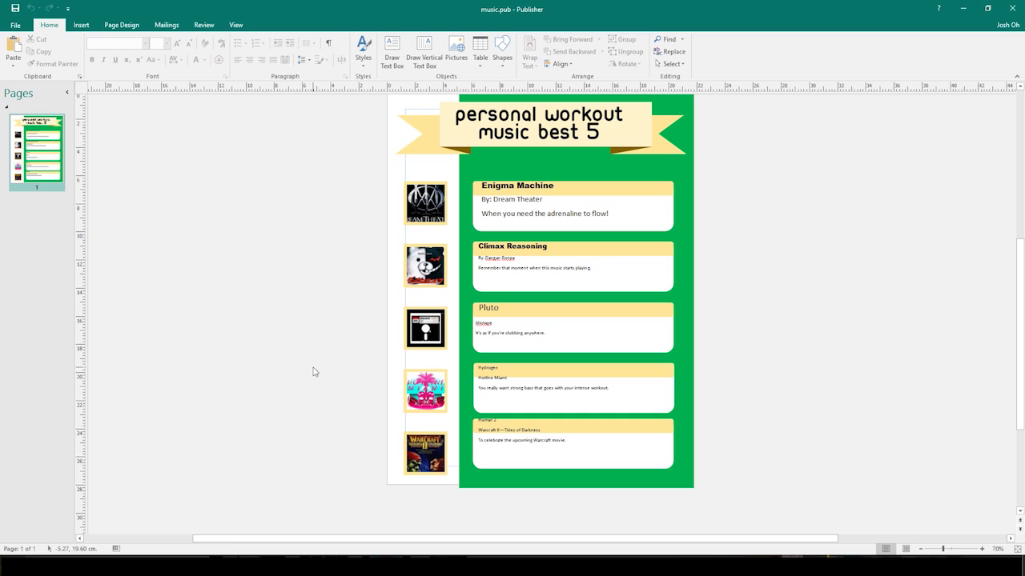
Close the outdated PDF preview, export the publication again as music.pdf over the existing file, and return to Publisher.
mouse_move(886, 567)
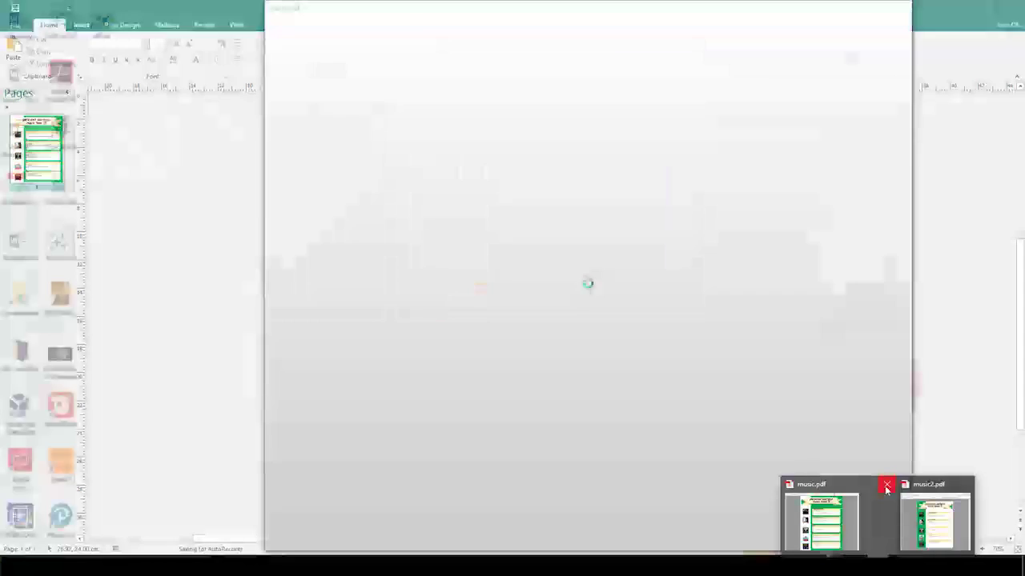
click(886, 486)
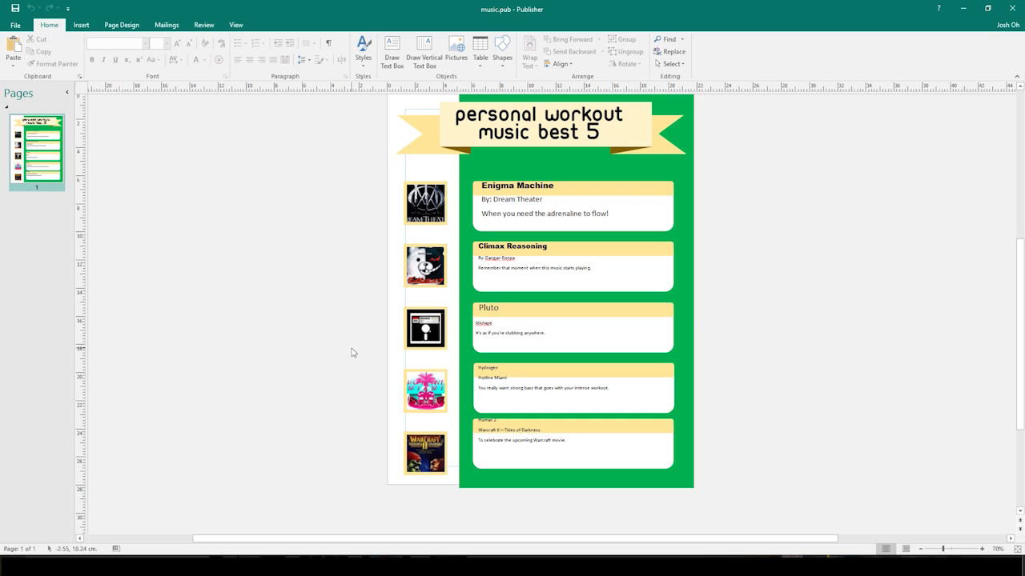
key(F12)
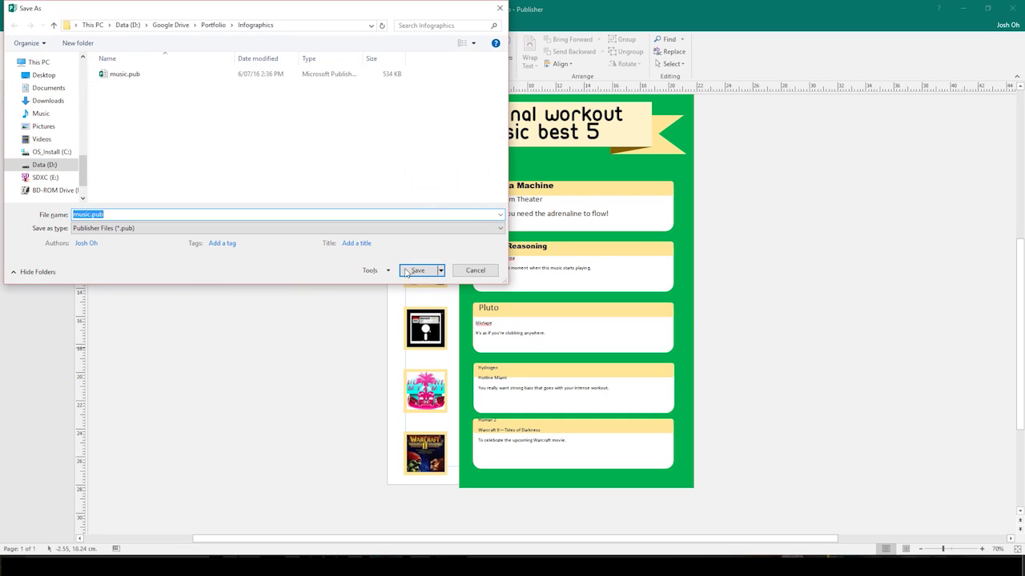
click(240, 229)
click(211, 287)
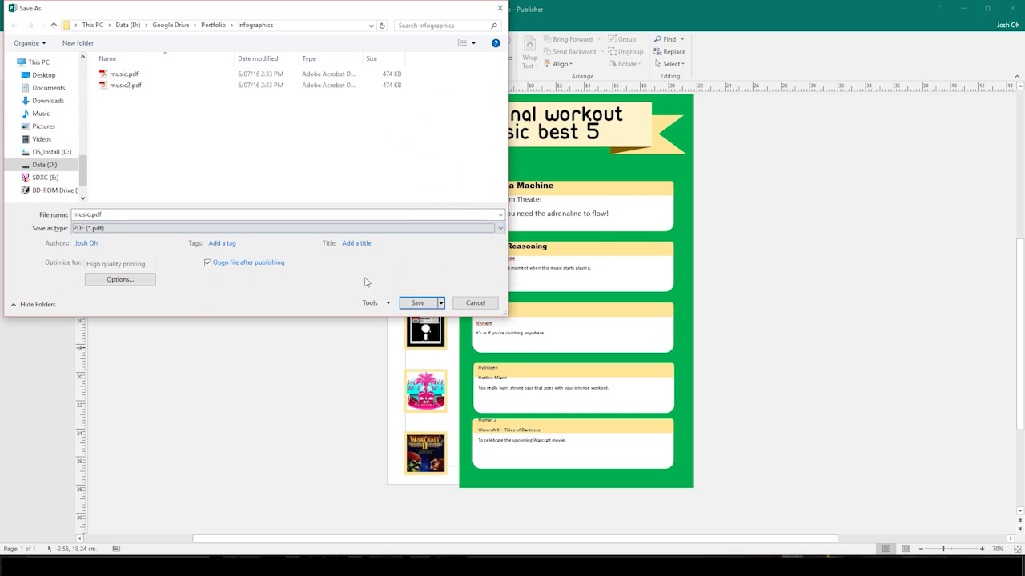
click(418, 304)
click(538, 283)
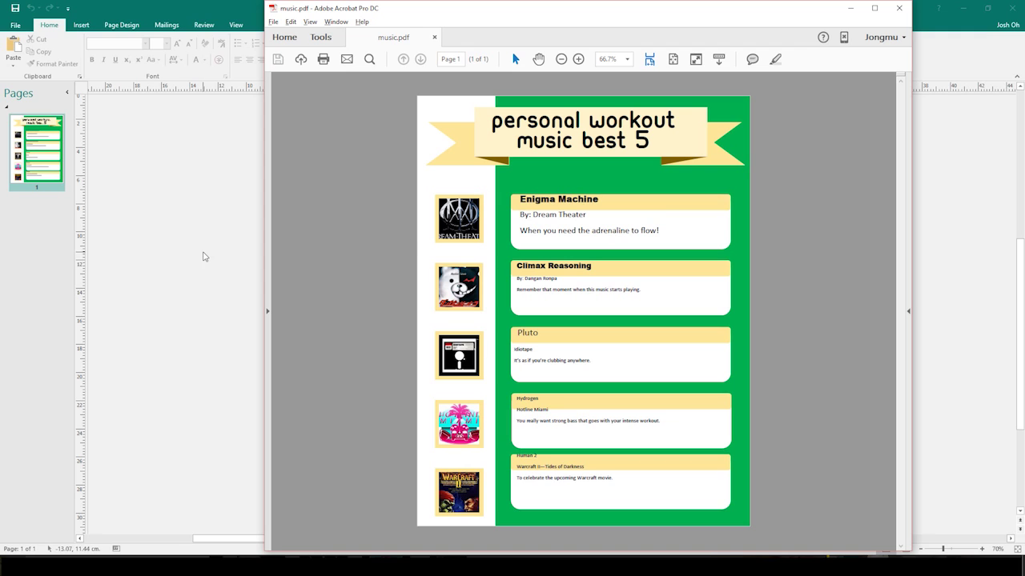
click(202, 269)
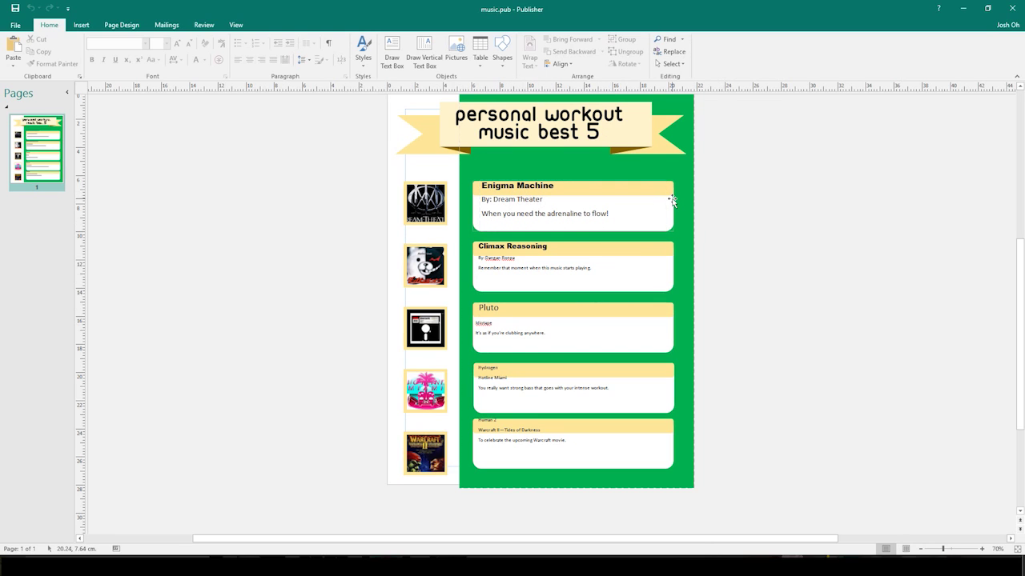
Nudge the Pluto title slightly within its yellow title bar.
ctrl+scroll(641, 227, up, 2)
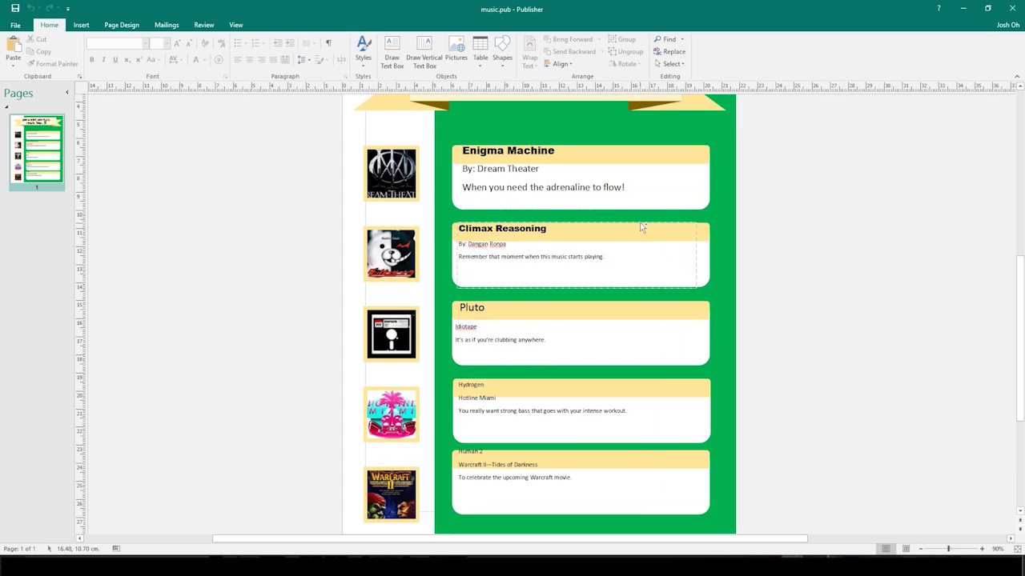
click(441, 194)
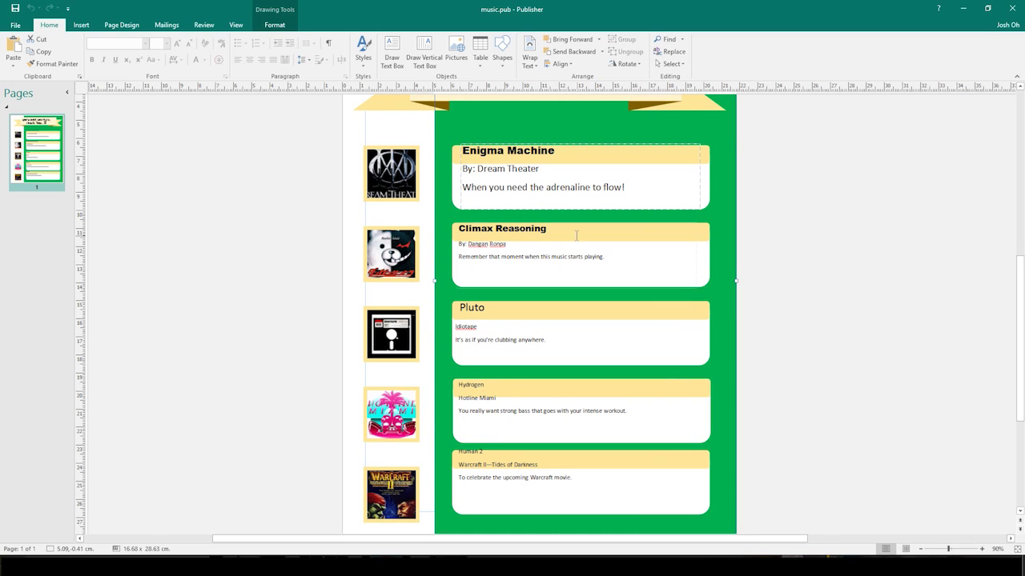
scroll(558, 227, up, 1)
click(528, 179)
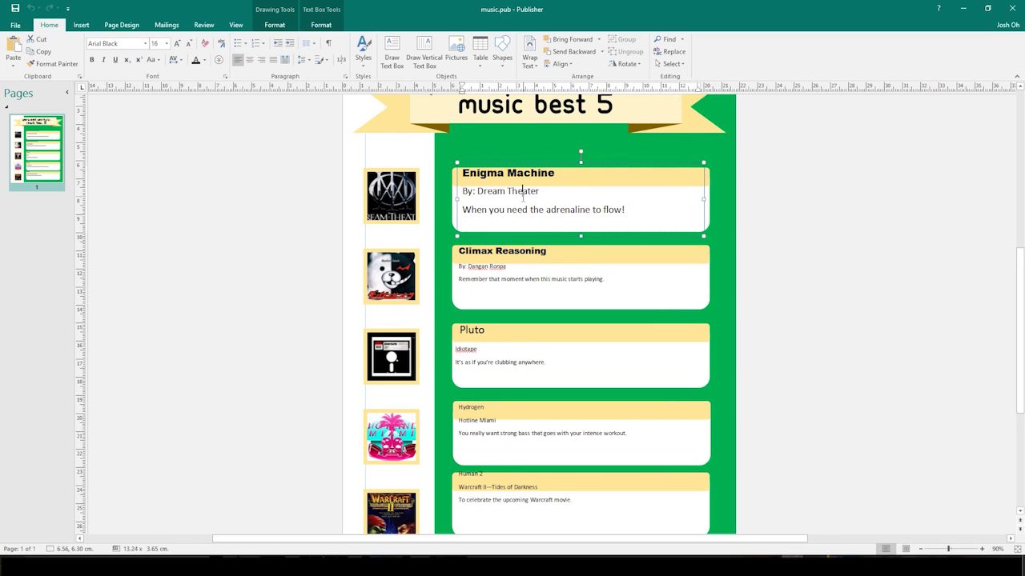
click(551, 177)
click(483, 339)
drag(486, 340, 485, 341)
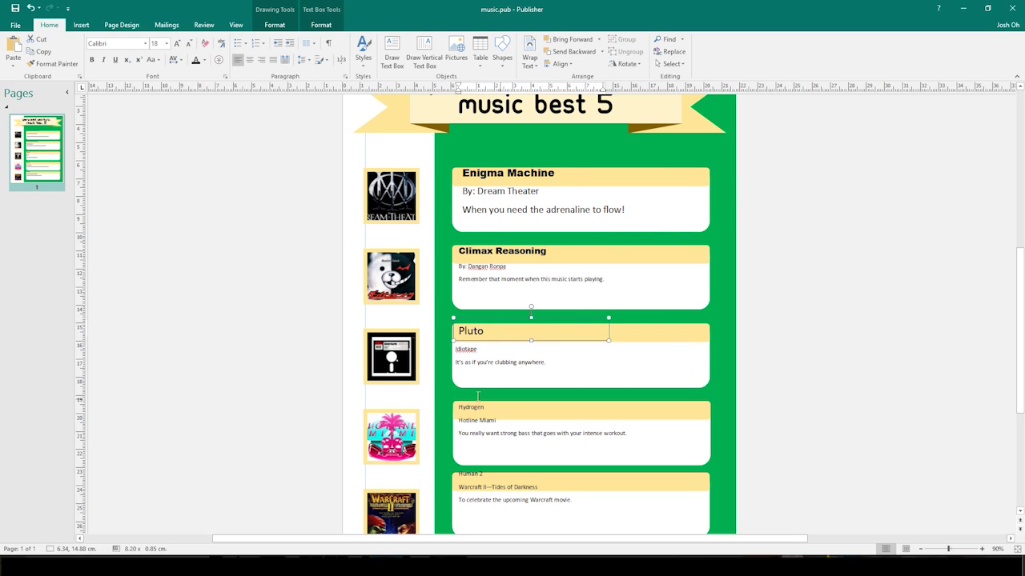
click(478, 350)
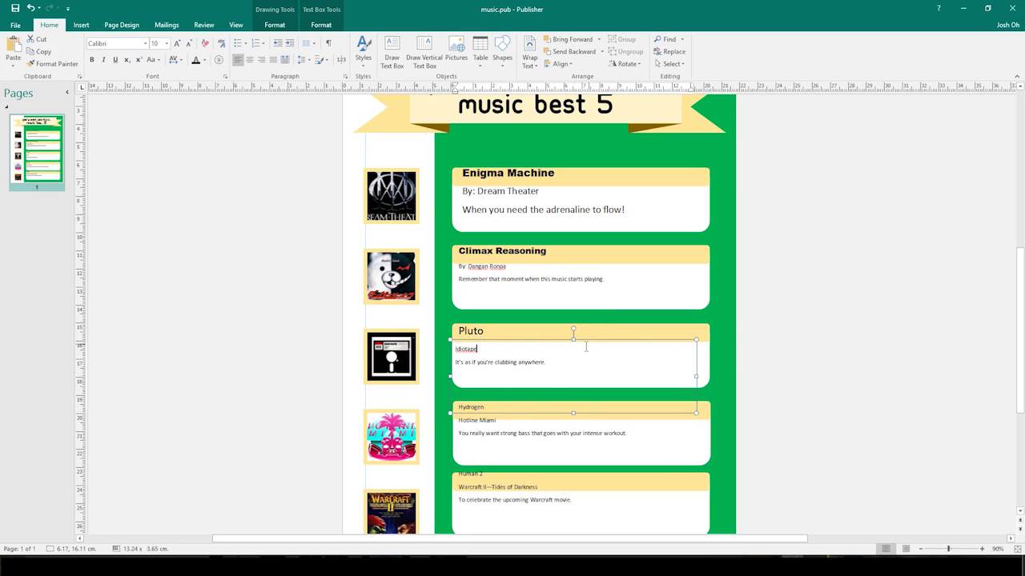
click(805, 330)
Cut the Climax Reasoning title out of its text box and move the remaining text down into the white area.
click(532, 280)
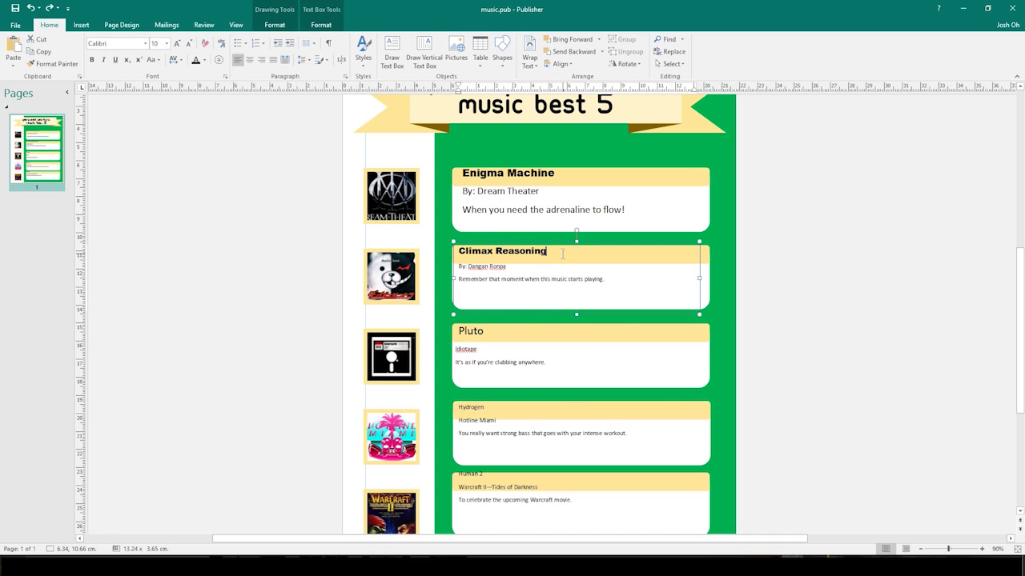
drag(550, 253, 422, 256)
key(ctrl+x)
click(805, 252)
click(551, 263)
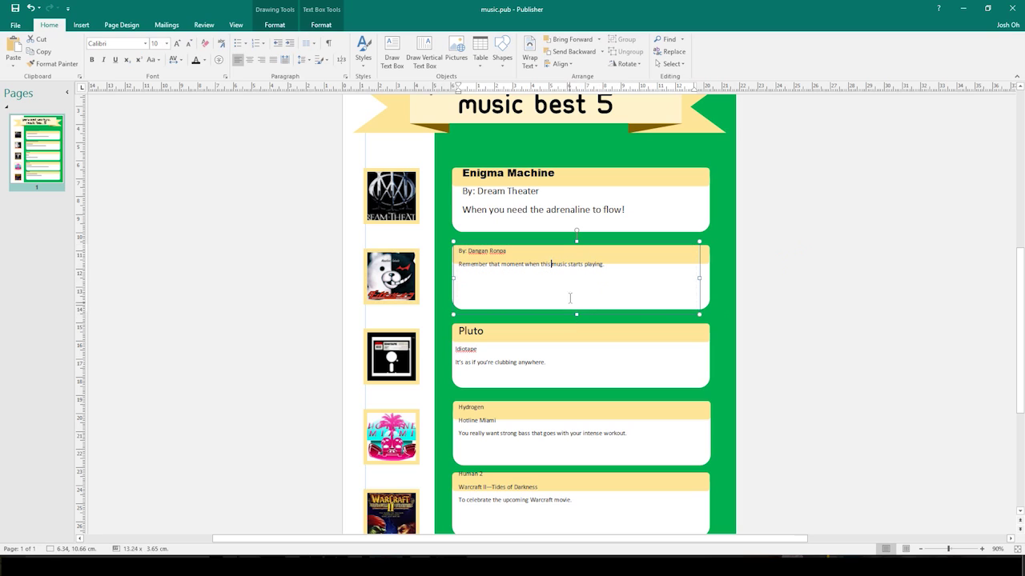
click(584, 243)
drag(585, 242, 576, 269)
Paste the Climax Reasoning title as a separate text box and place it on the second entry's yellow bar.
click(787, 262)
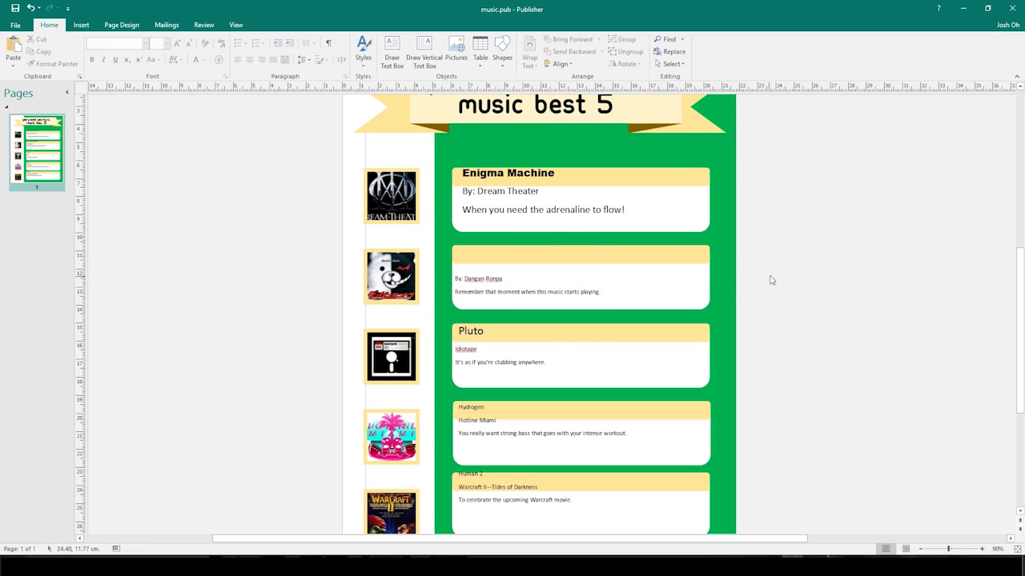
key(ctrl+v)
drag(552, 387, 534, 246)
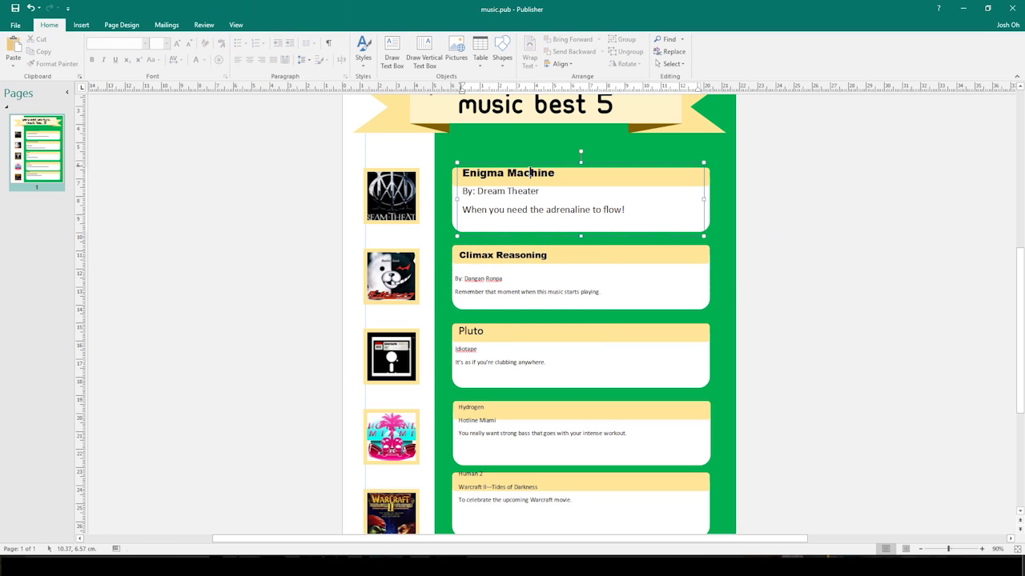
Cut the Enigma Machine title out of its text box, paste it as a separate text box, and park it beside the entry.
click(553, 173)
triple_click(553, 174)
key(ctrl+x)
key(ctrl+v)
drag(551, 383, 823, 209)
Move the Dream Theater text down into the white area and place the Enigma Machine title on the yellow bar above it.
click(565, 172)
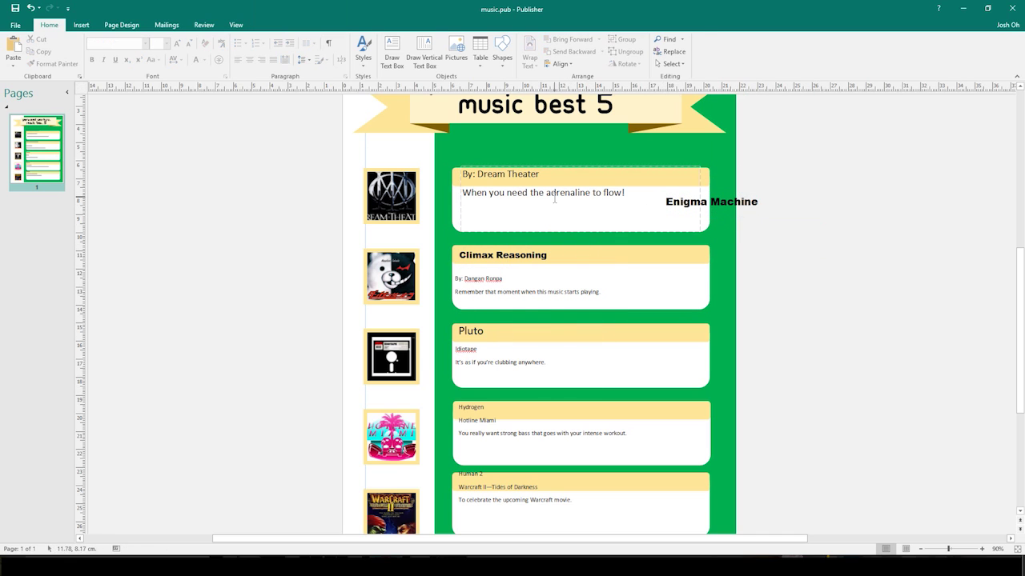
click(570, 192)
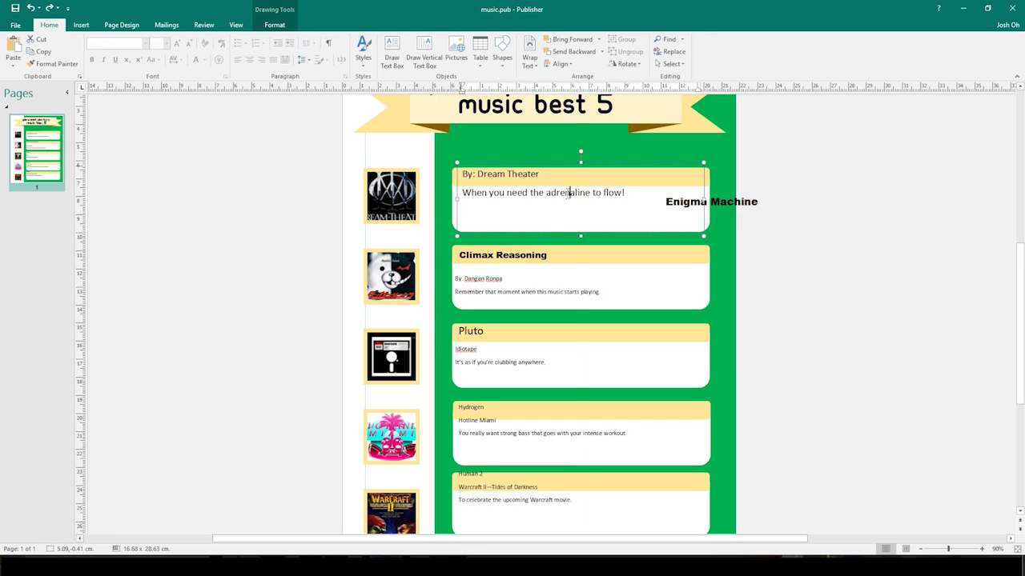
drag(587, 238, 593, 265)
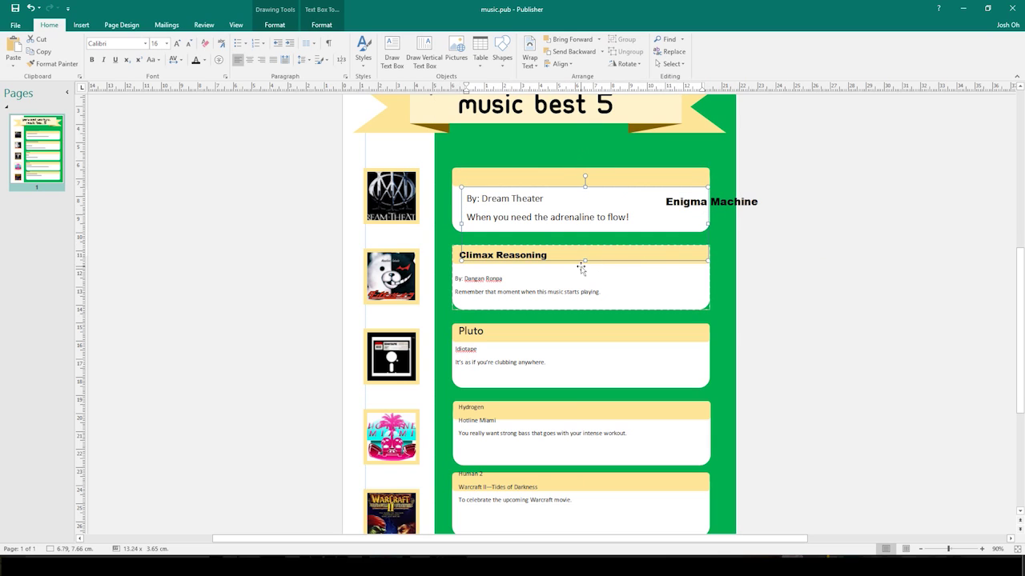
click(771, 194)
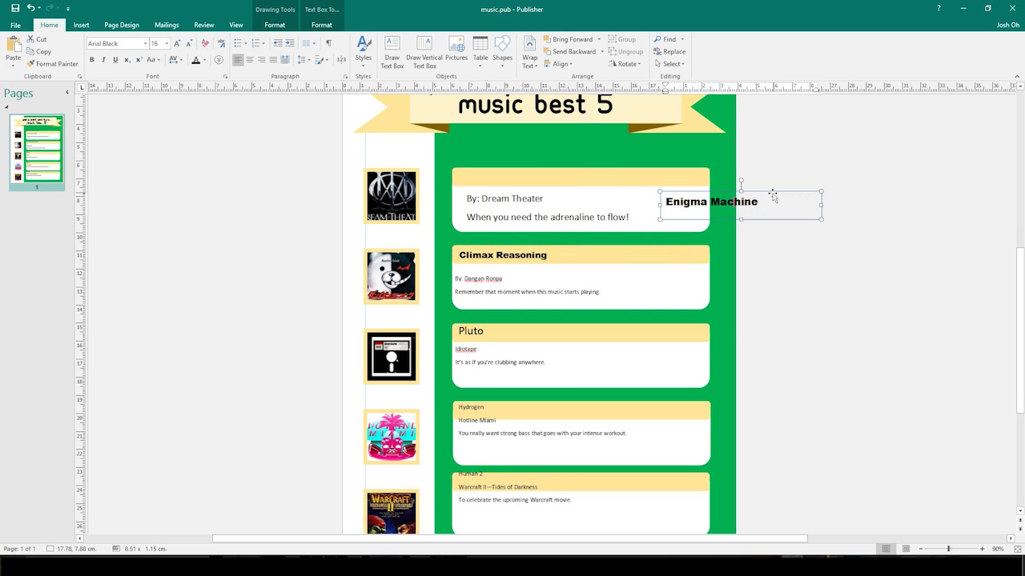
click(776, 194)
drag(776, 192, 580, 166)
click(832, 174)
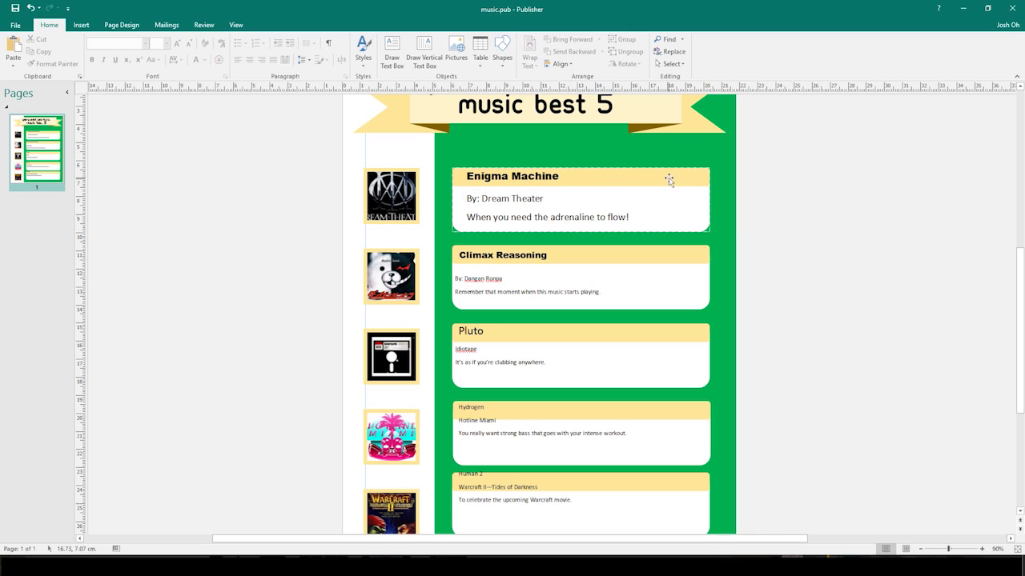
Lower the Pluto title slightly so it sits centred on its yellow title bar.
click(516, 195)
click(761, 220)
click(545, 255)
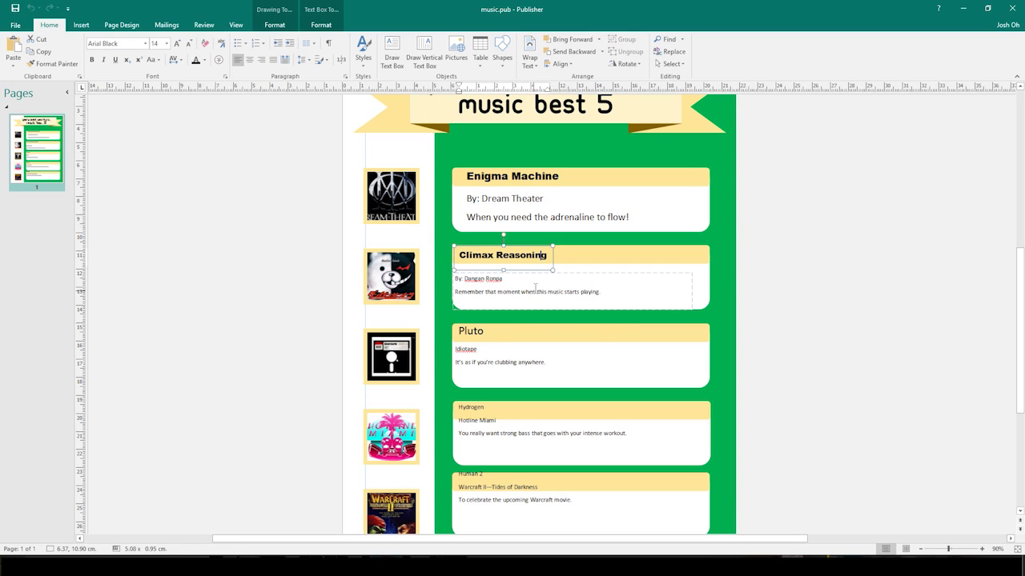
click(484, 334)
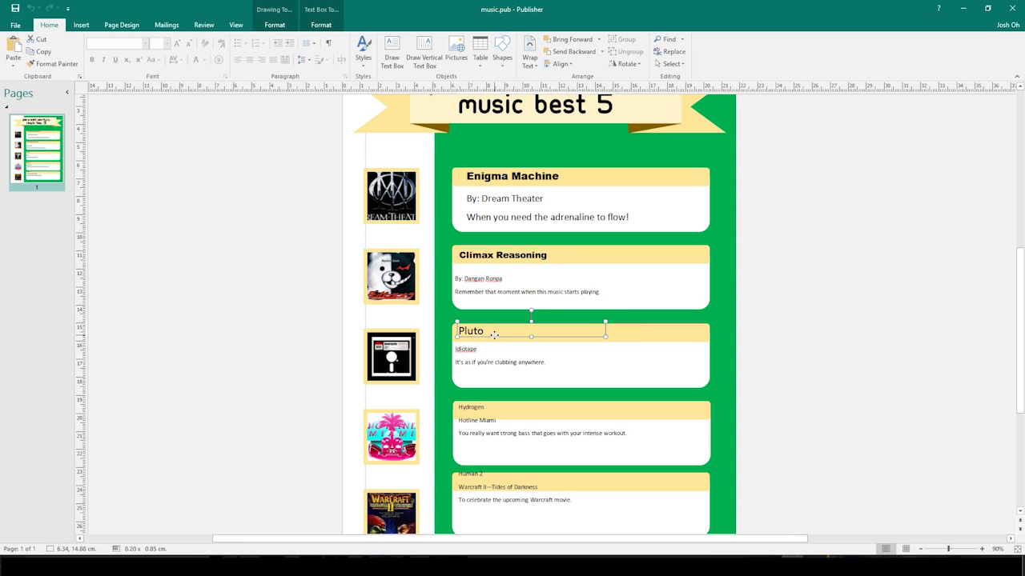
drag(494, 334, 494, 339)
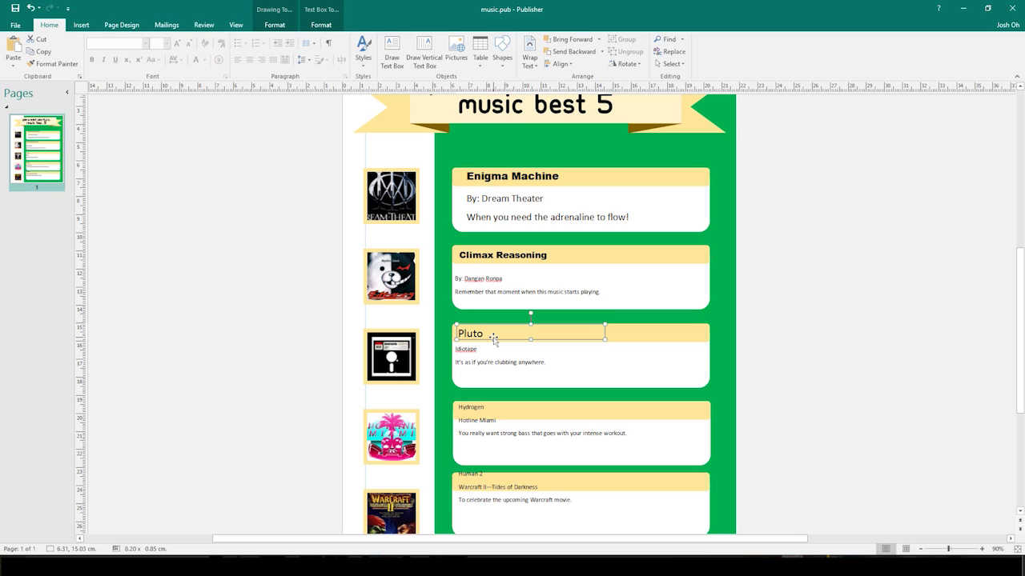
click(773, 353)
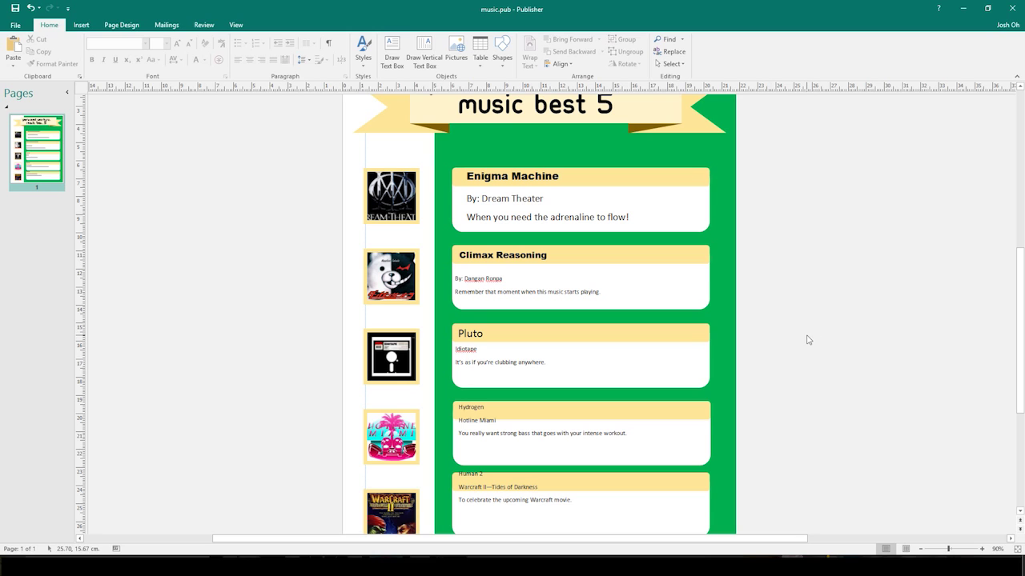
Split the Hydrogen title into its own text box, reduce the box to one line high, and set it aside above its entry.
scroll(787, 338, down, 3)
click(495, 329)
double_click(480, 330)
drag(472, 329, 546, 251)
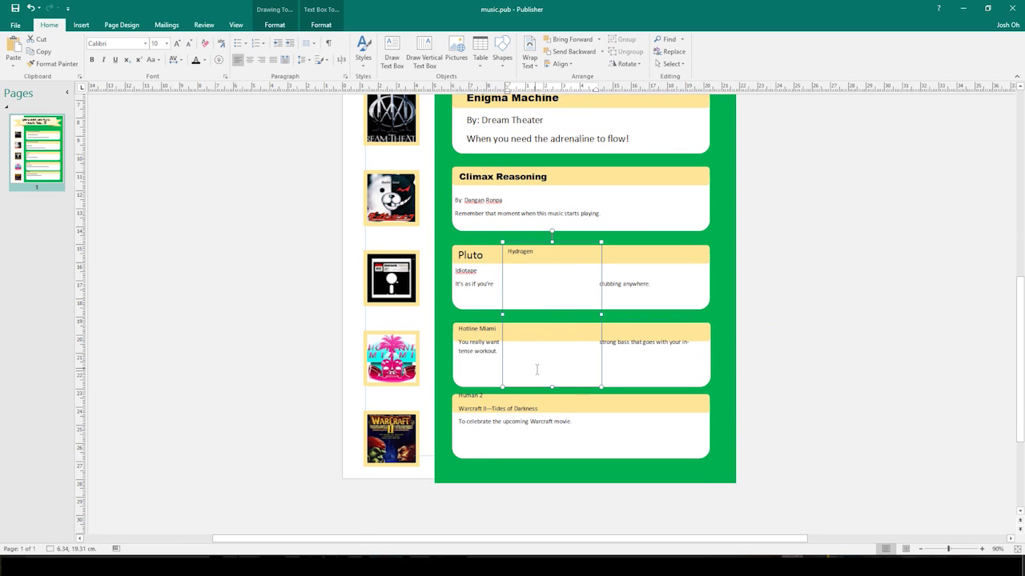
drag(552, 388, 552, 265)
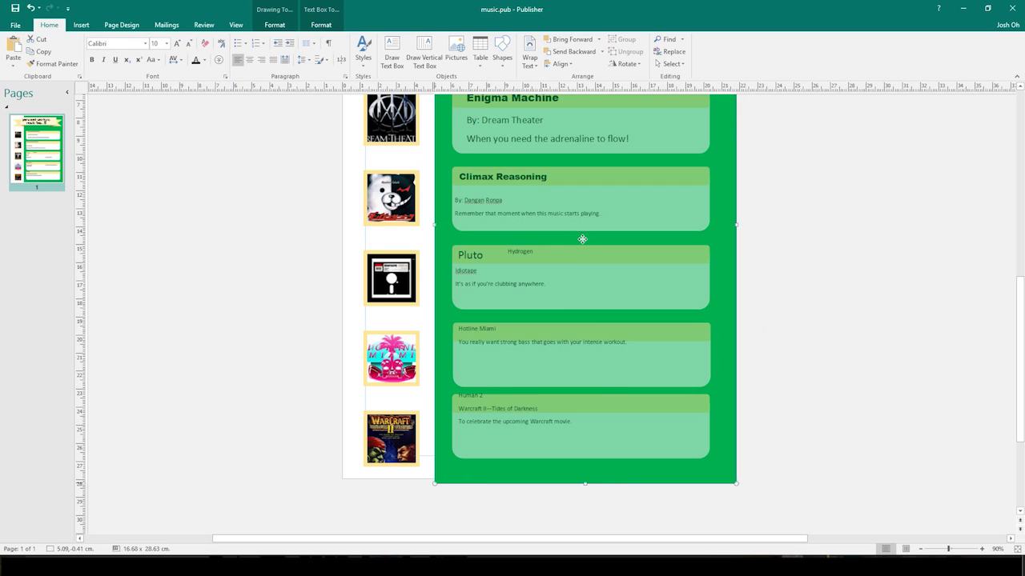
drag(585, 264, 570, 310)
Shorten the Hotline Miami text box, move it into the white area, and place the Hydrogen title on its yellow bar.
click(540, 341)
drag(577, 393, 577, 354)
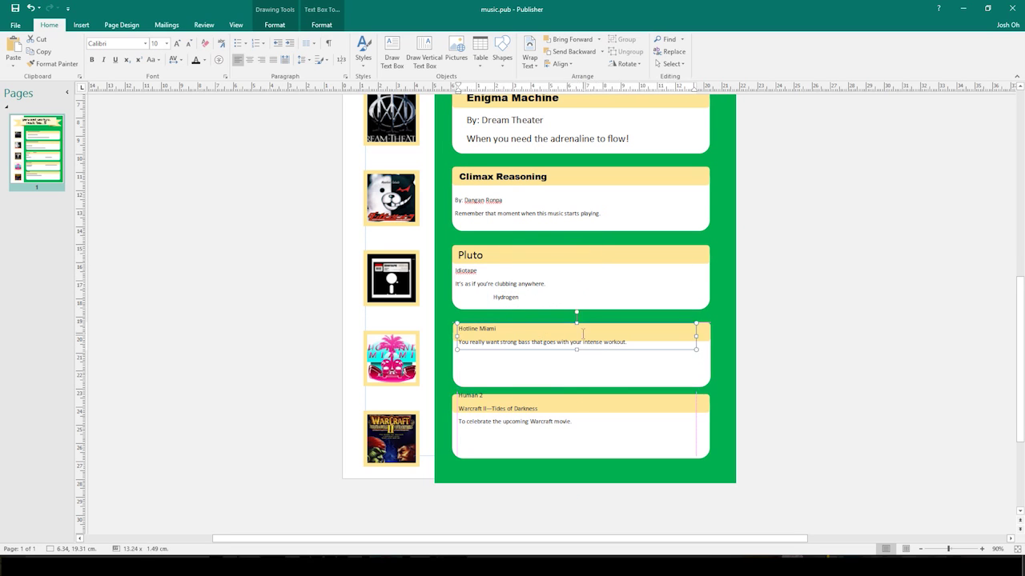
drag(590, 319, 584, 349)
click(552, 294)
drag(556, 293, 521, 331)
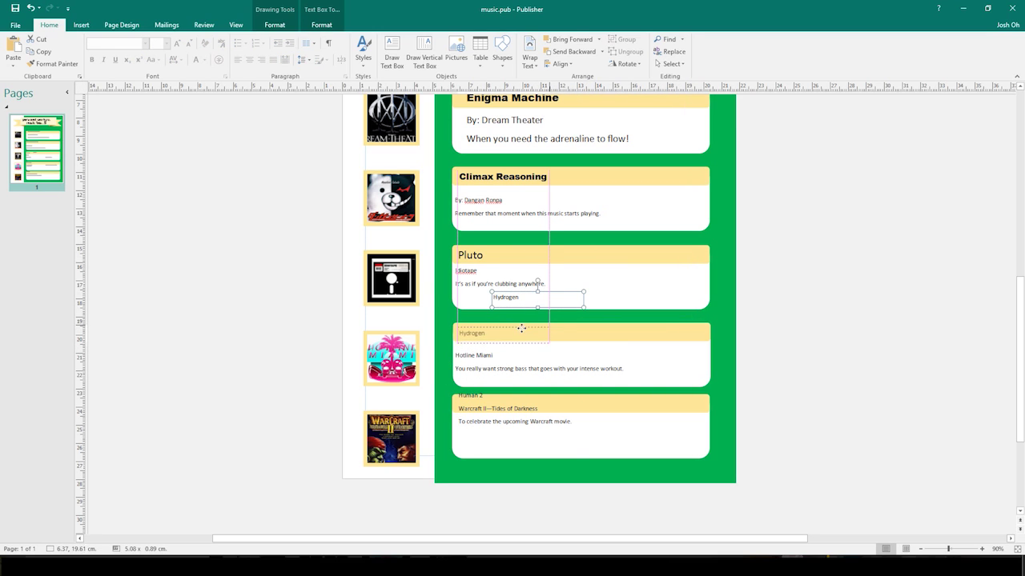
Cut the Human 2 title out of its text box, shorten the box, and move the Warcraft II text into the white area.
triple_click(471, 396)
key(Delete)
click(565, 427)
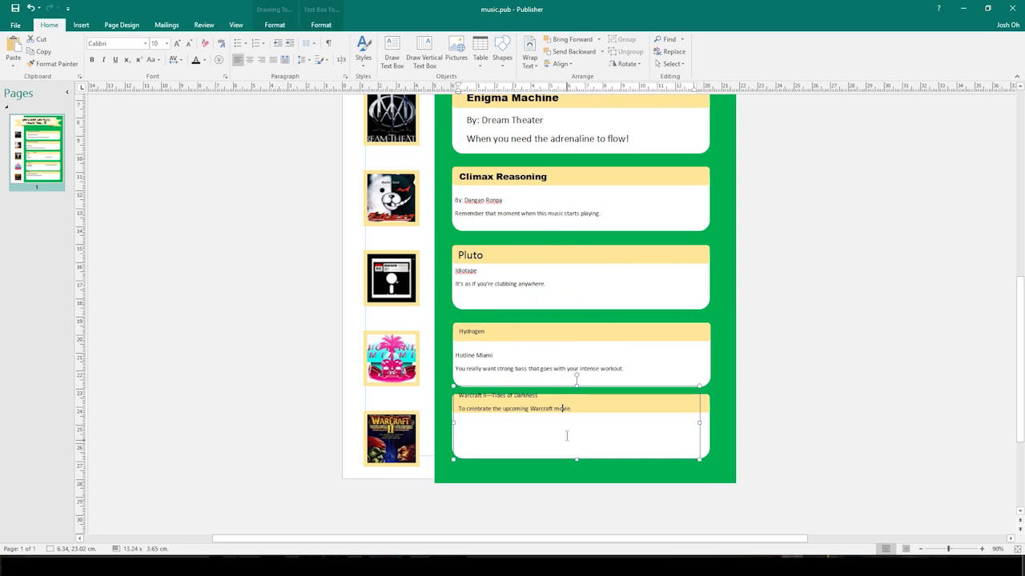
drag(574, 458, 577, 417)
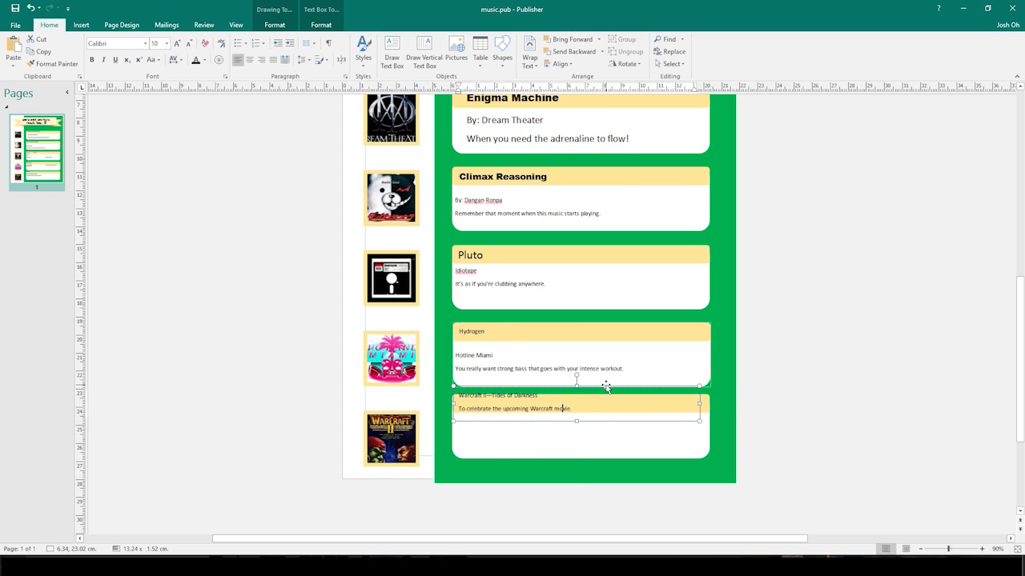
click(602, 425)
click(595, 424)
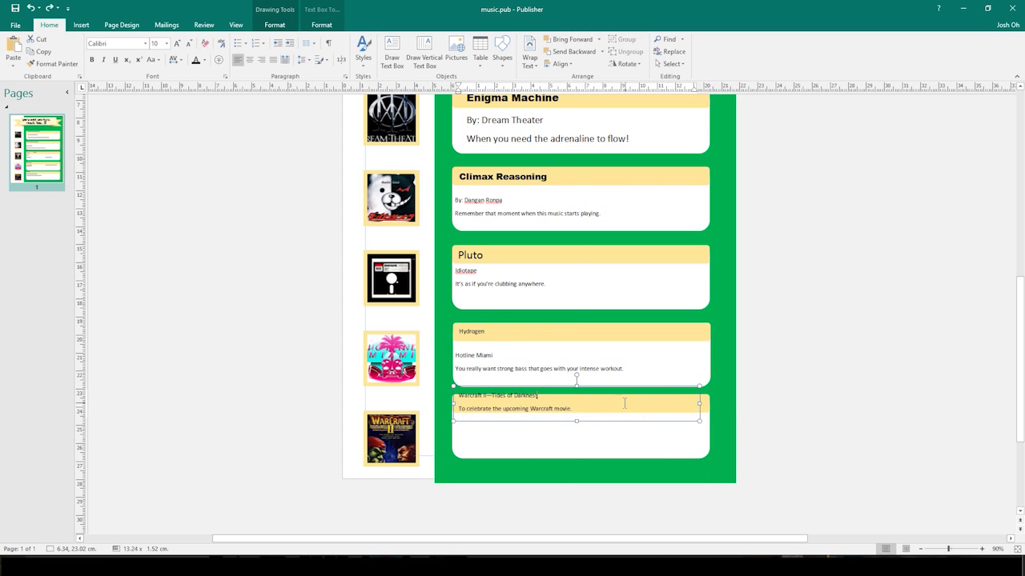
drag(627, 421, 616, 443)
click(618, 408)
Paste the Human 2 title as a separate text box, shorten it, and place it on the last entry's yellow bar.
click(554, 377)
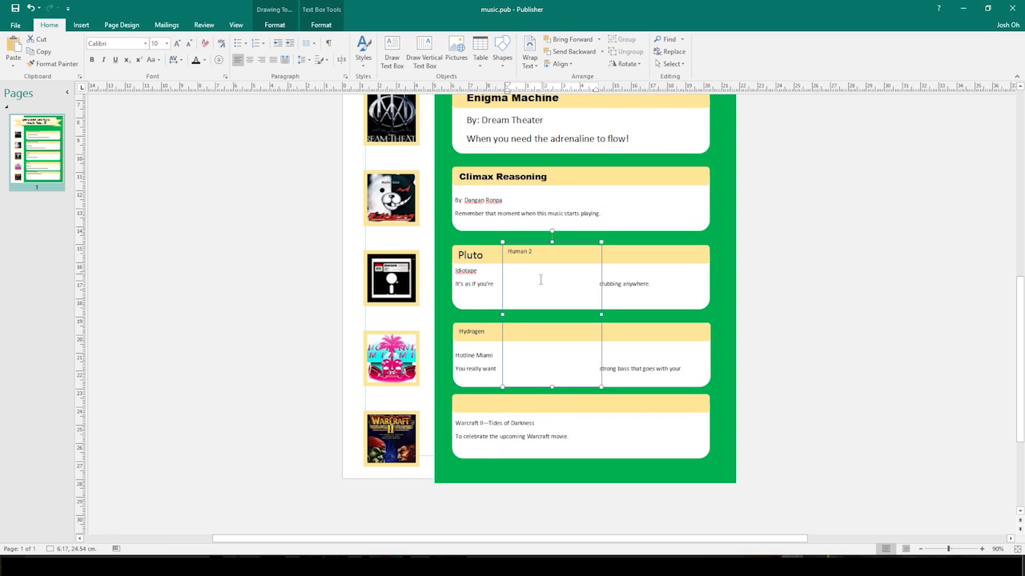
drag(552, 387, 518, 423)
click(798, 418)
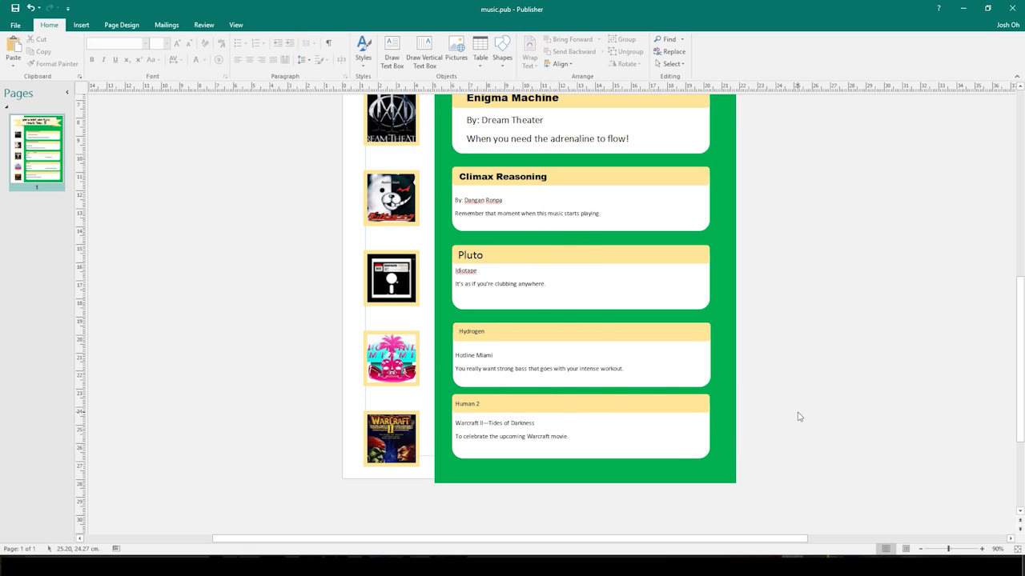
Switch to Creative Cloud and look through the list of synced fonts.
scroll(798, 417, up, 3)
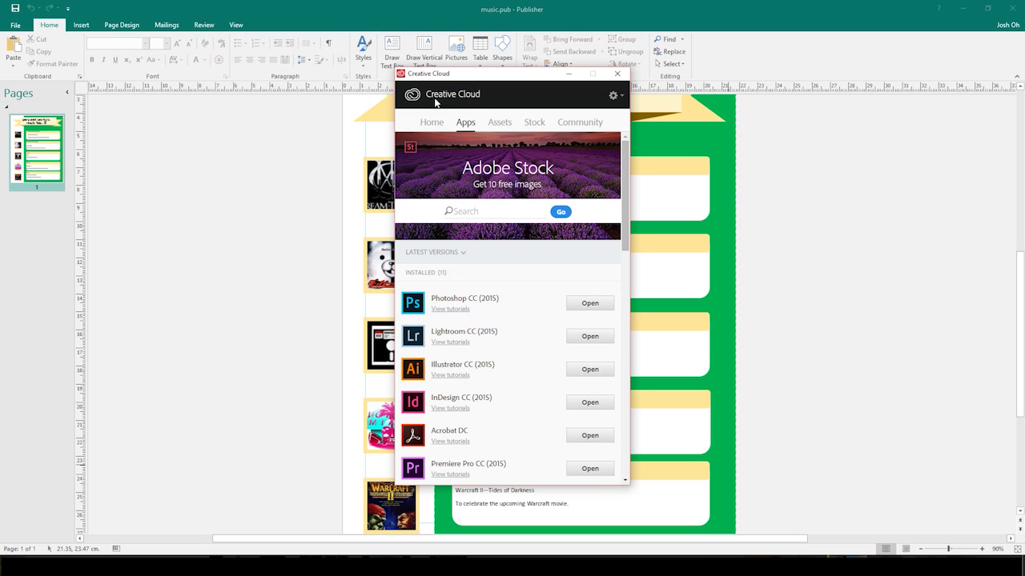
click(494, 131)
click(422, 148)
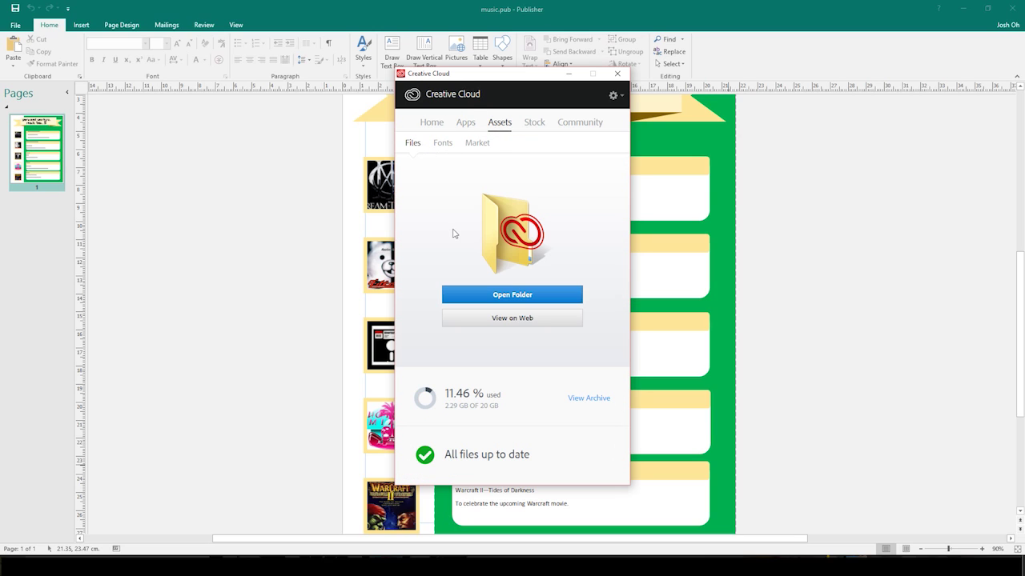
click(442, 147)
scroll(519, 224, down, 5)
scroll(507, 306, down, 5)
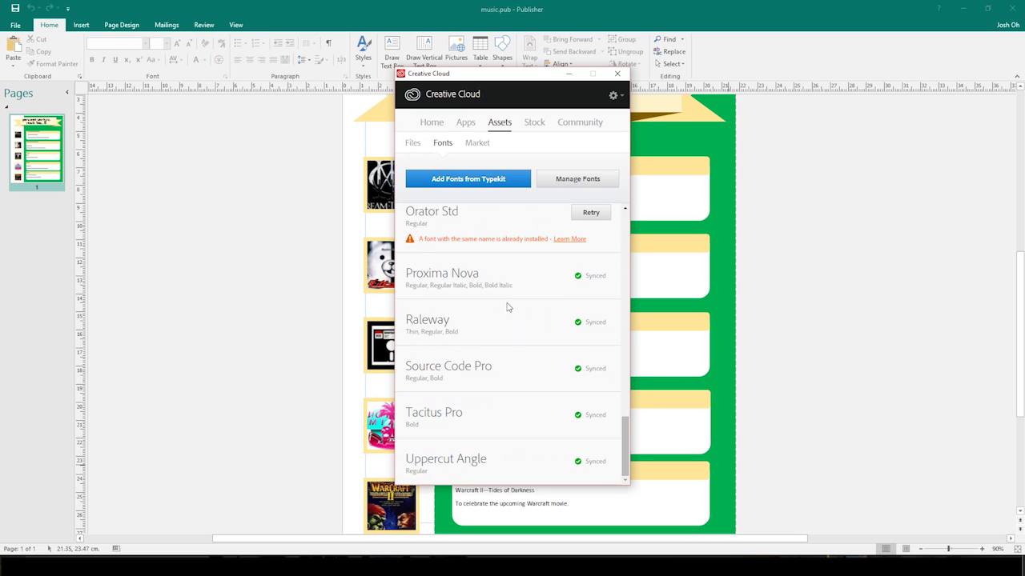
scroll(507, 306, up, 15)
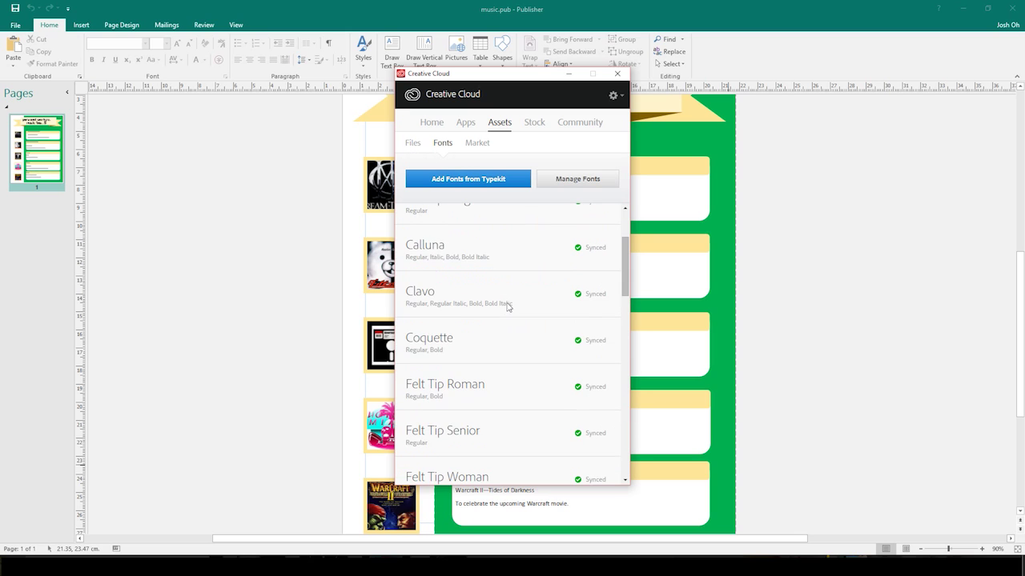
click(617, 73)
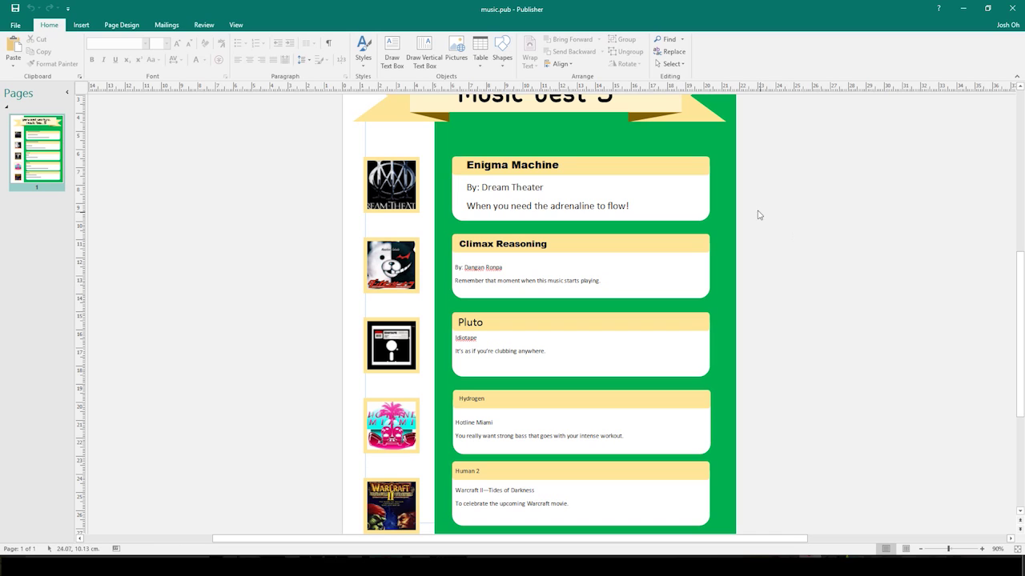
Examine which font the banner title "personal workout music best 5" uses and open the font choices for it.
triple_click(562, 171)
scroll(520, 192, up, 2)
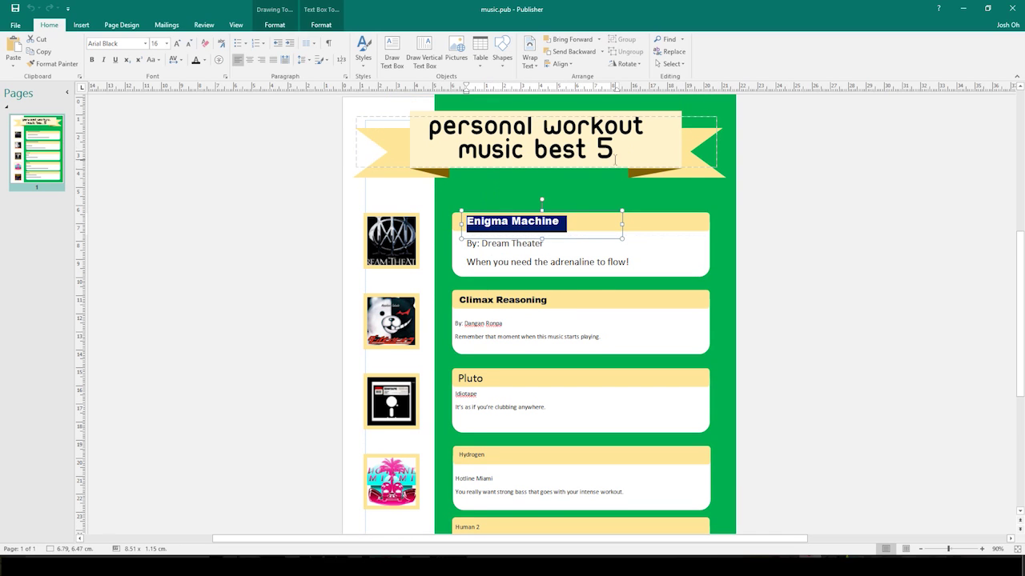
click(580, 145)
drag(597, 154, 458, 152)
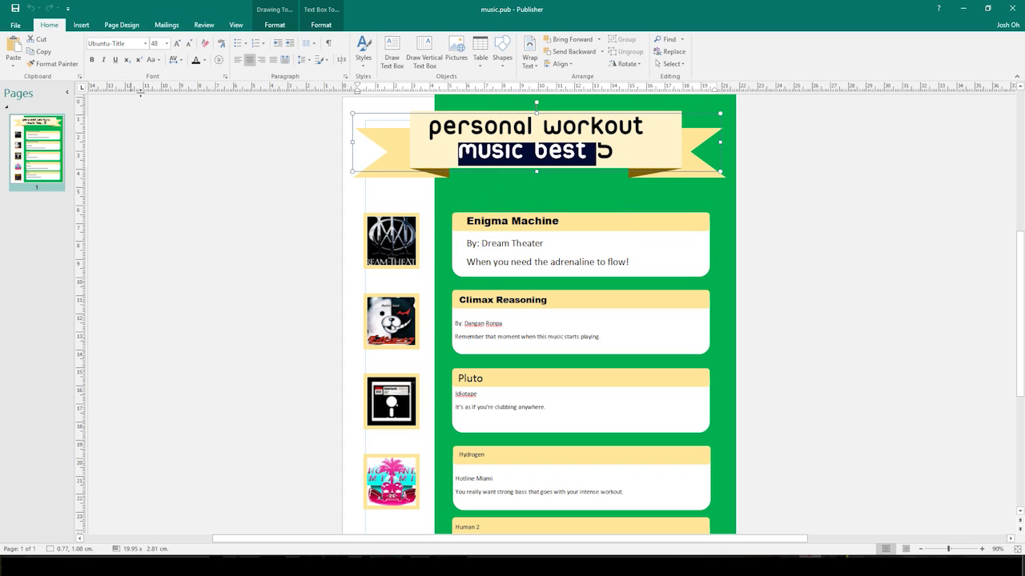
drag(613, 152, 564, 149)
triple_click(565, 149)
click(576, 152)
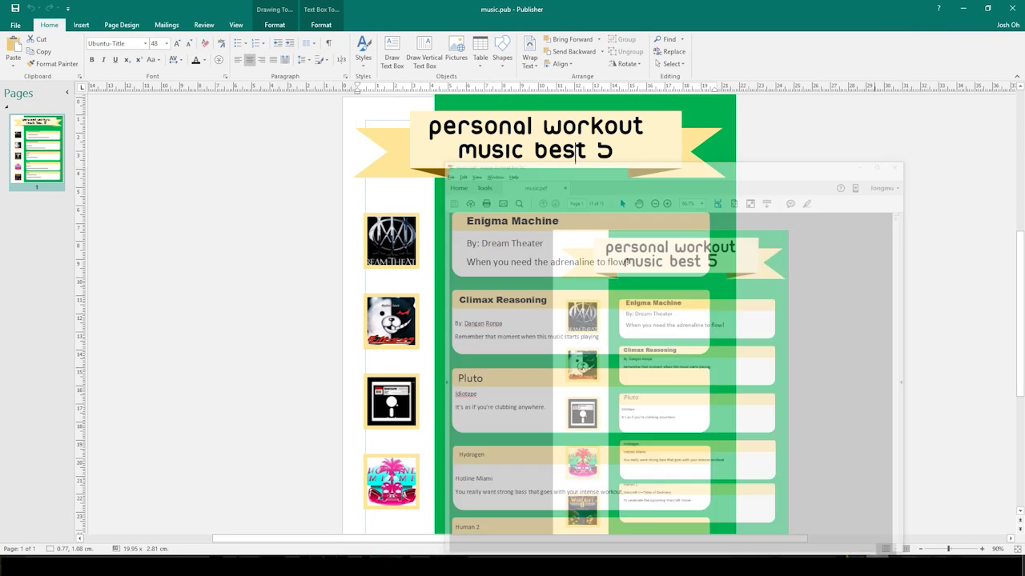
click(814, 240)
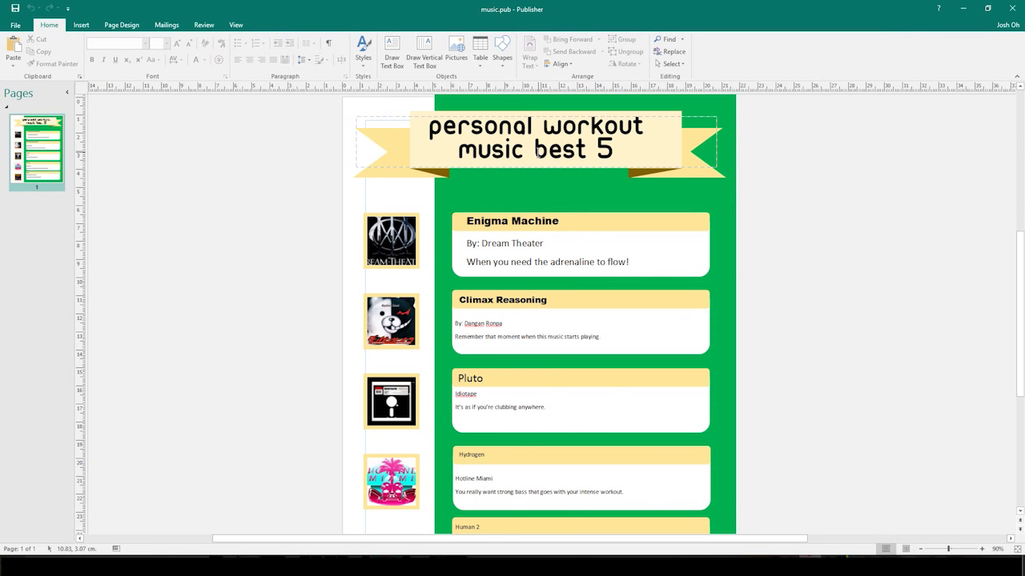
triple_click(606, 160)
click(146, 43)
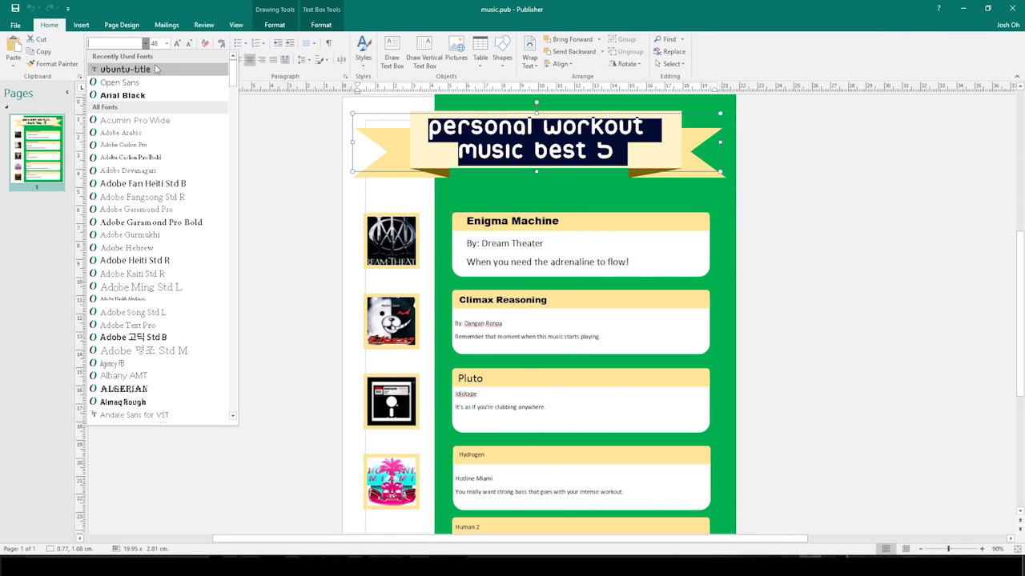
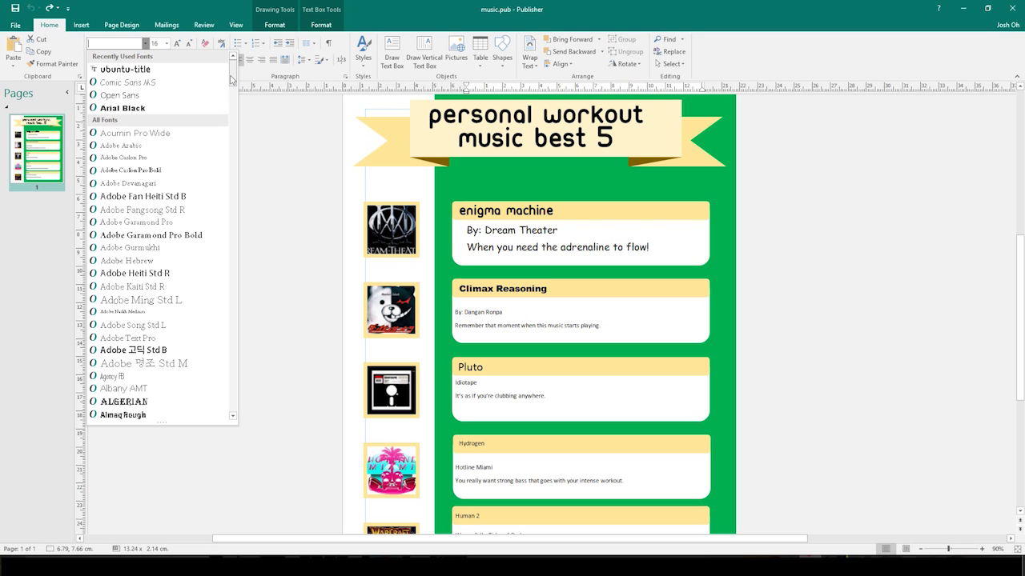
Set the font of the Enigma Machine entry's description text to Futura PT Book.
drag(230, 80, 237, 107)
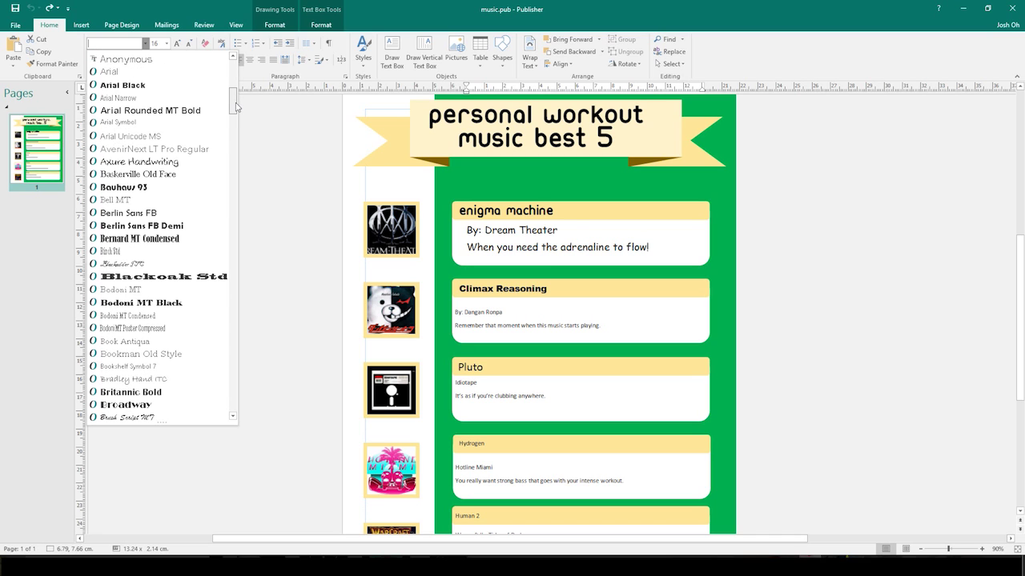
drag(236, 107, 235, 127)
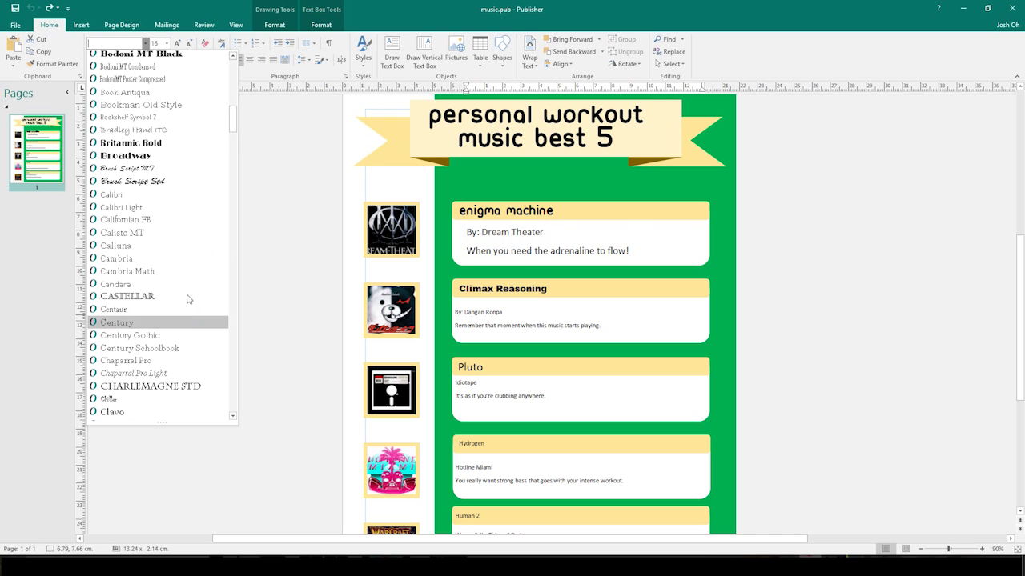
scroll(224, 136, down, 2)
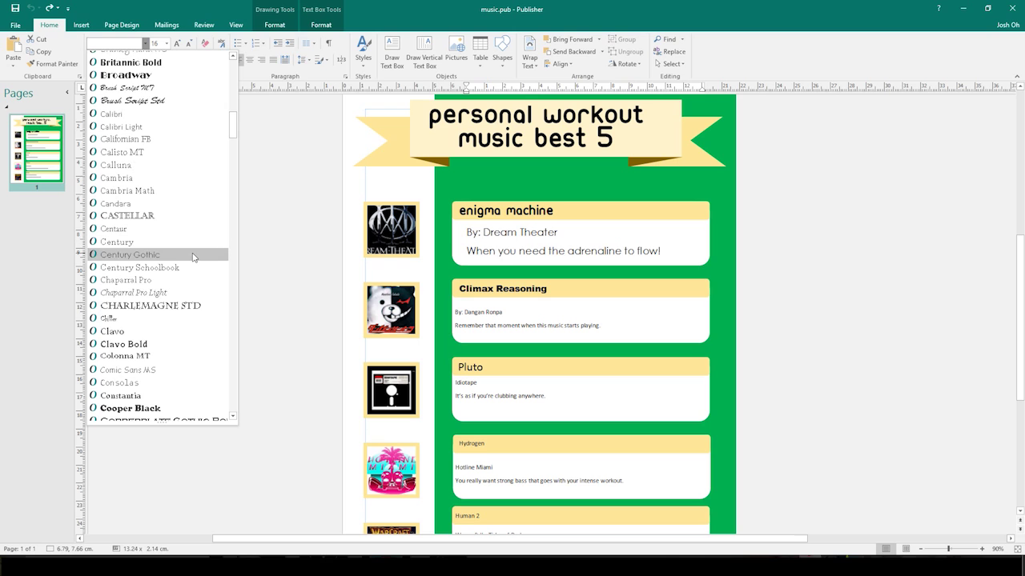
scroll(193, 254, down, 13)
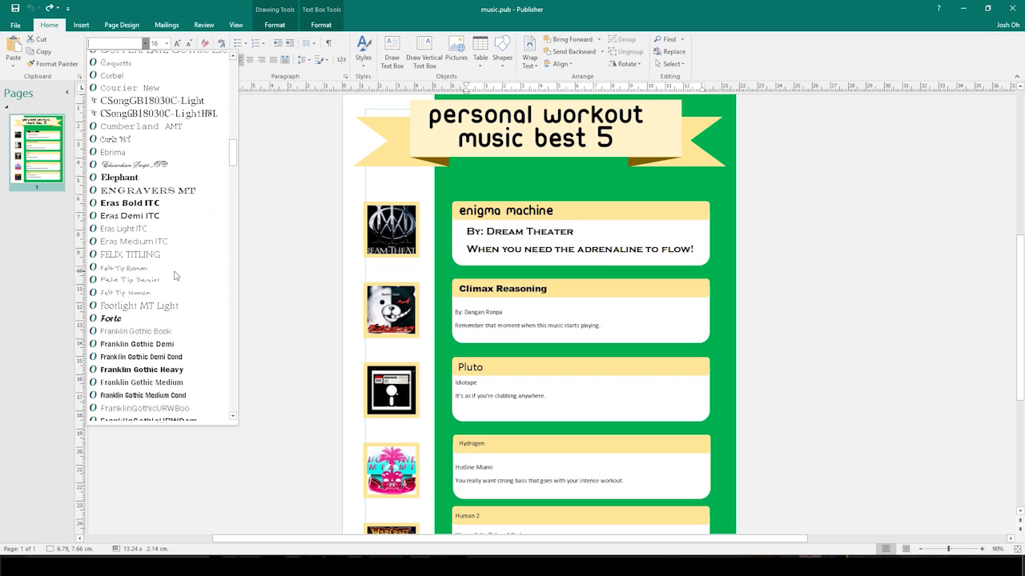
scroll(175, 275, down, 8)
scroll(208, 253, up, 1)
scroll(166, 249, up, 1)
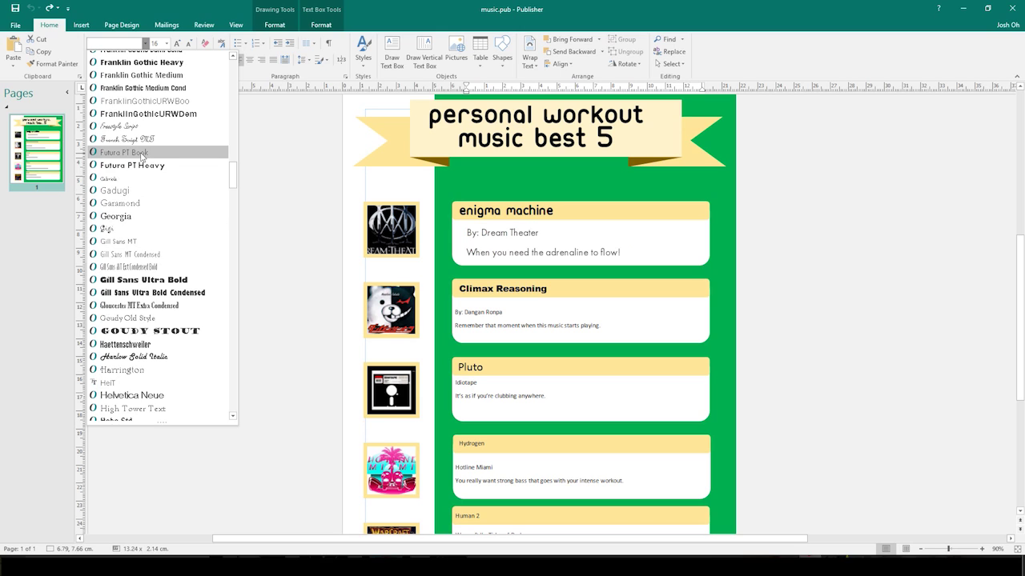
click(142, 153)
click(824, 268)
scroll(821, 268, up, 1)
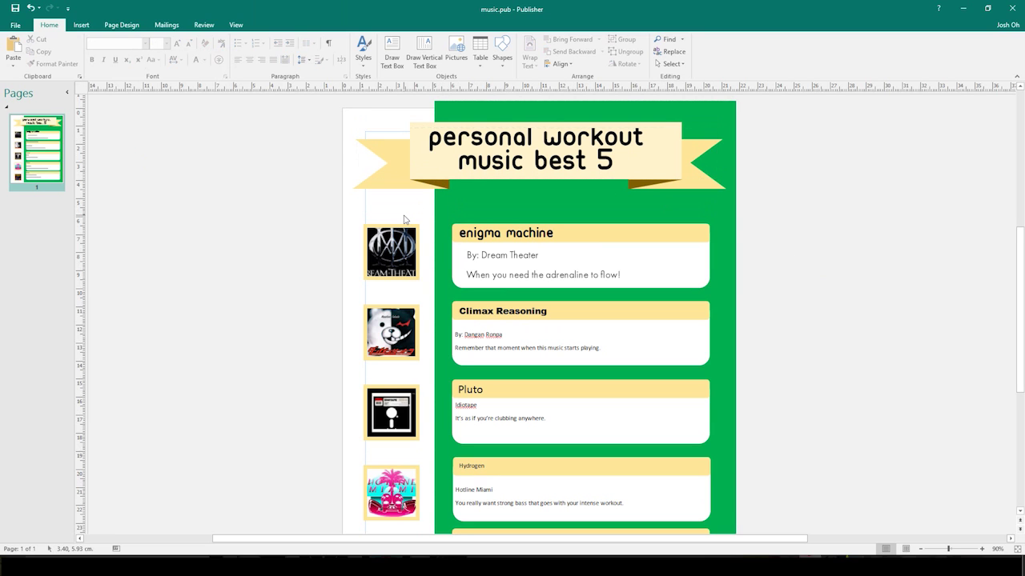
Browse alternative fonts for the Enigma Machine description and reapply Futura PT Book.
drag(467, 255, 621, 275)
click(145, 42)
drag(233, 84, 231, 314)
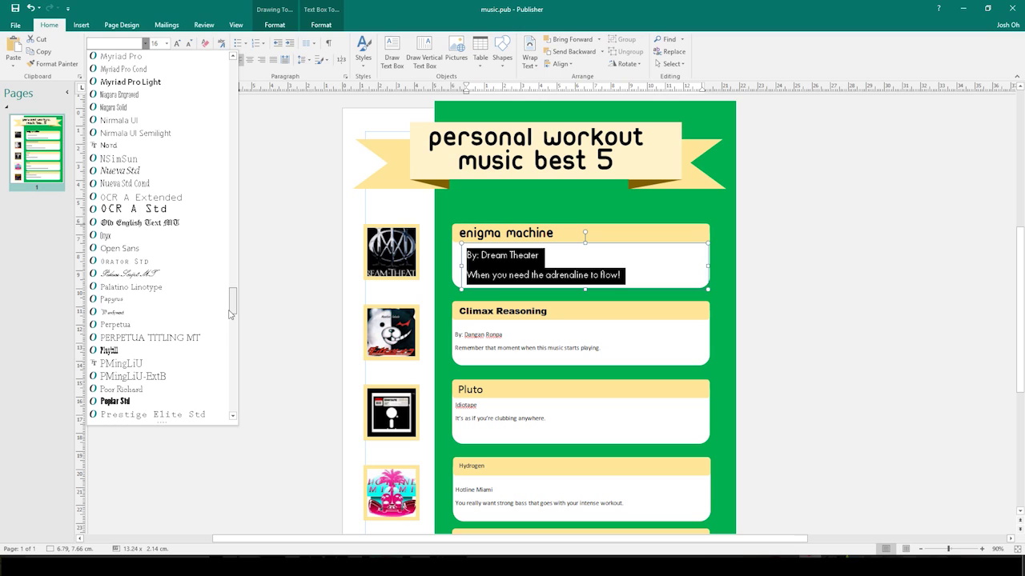
drag(230, 315, 232, 330)
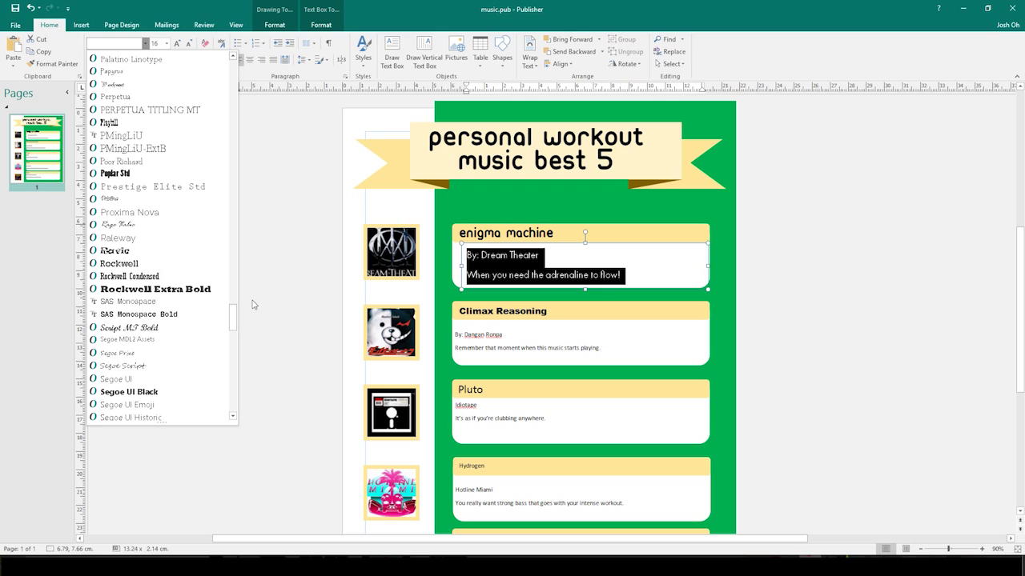
click(277, 297)
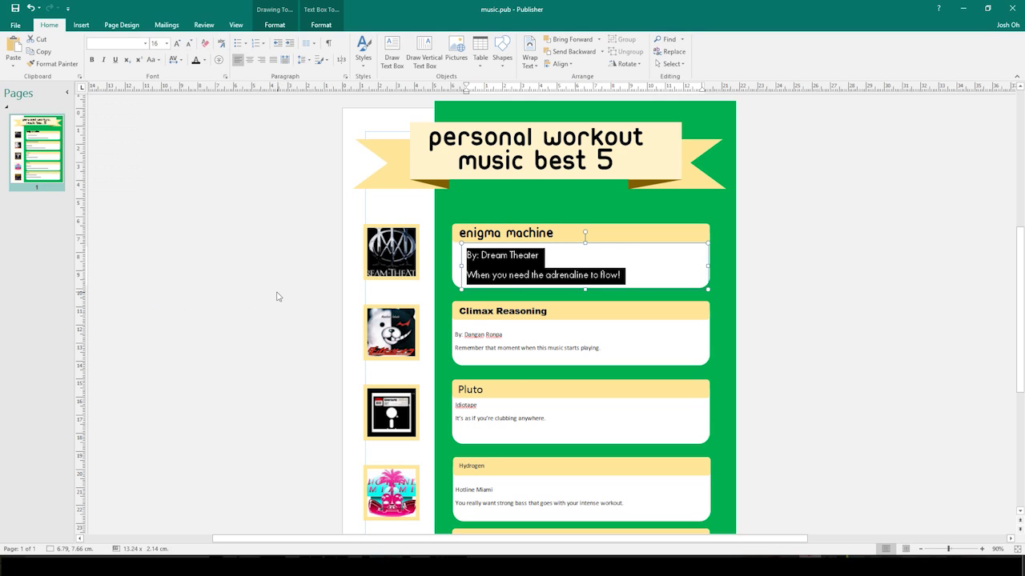
click(510, 274)
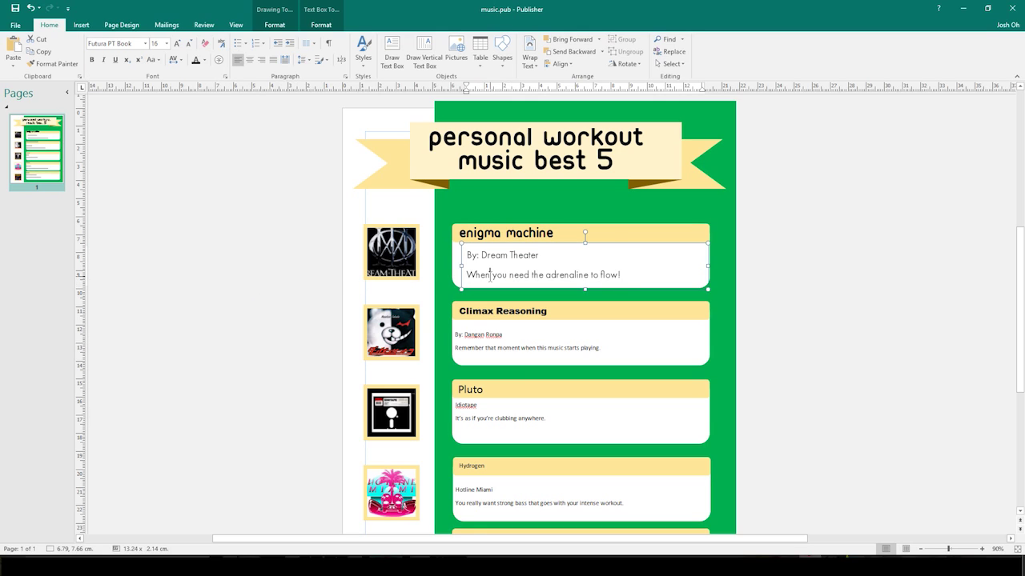
key(ctrl+a)
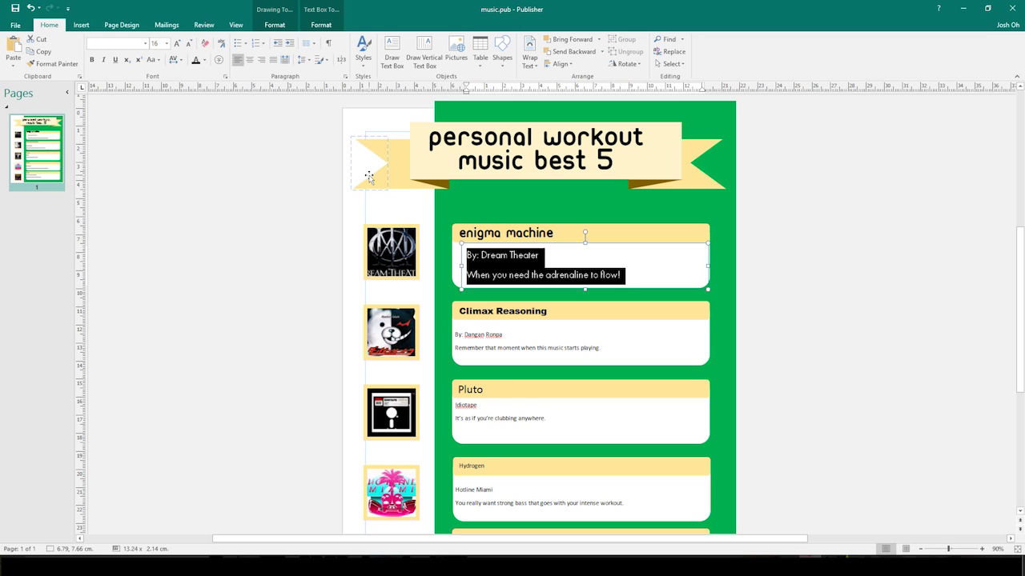
click(145, 43)
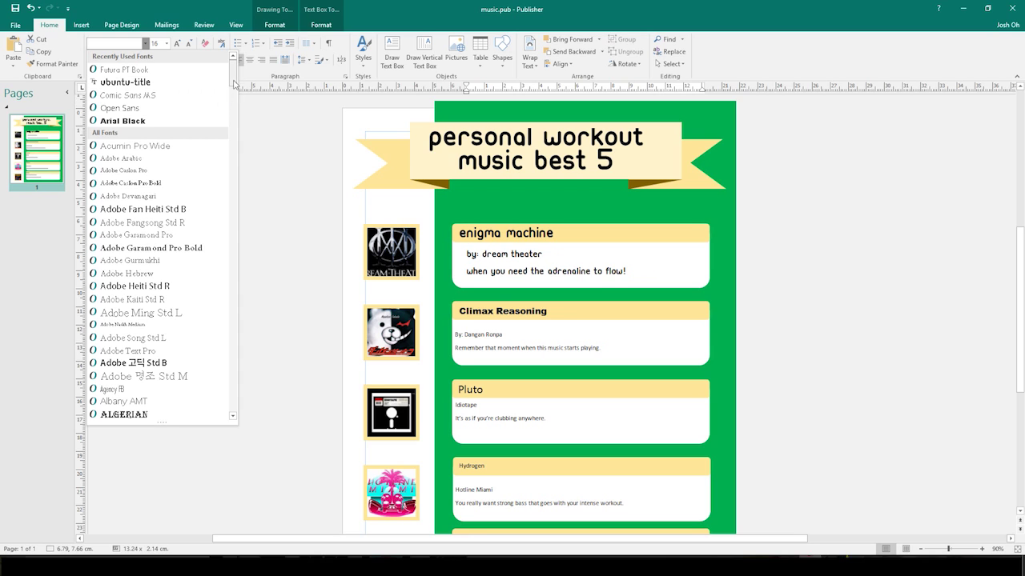
click(203, 73)
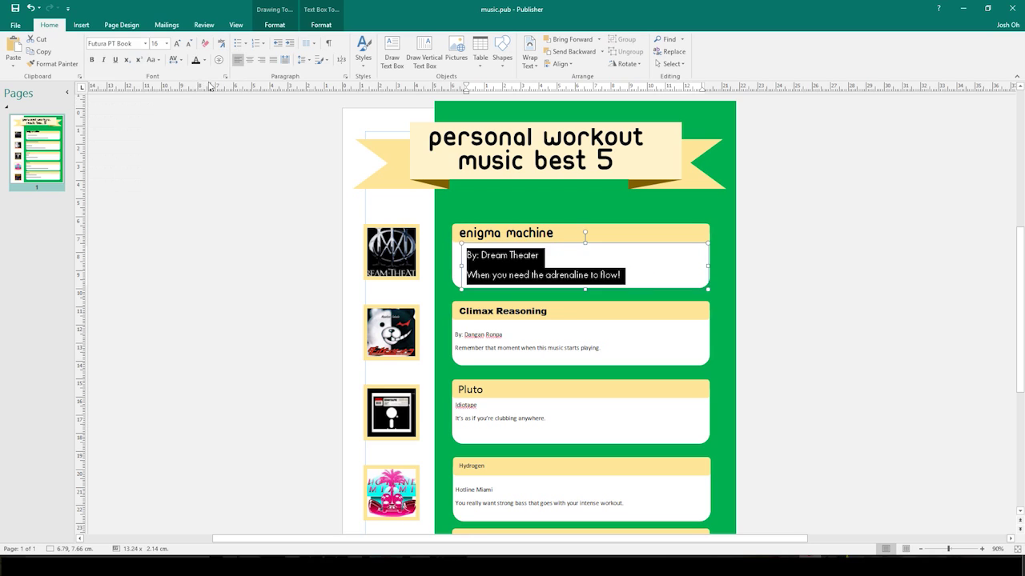
Try the Enigma Machine description at 20 pt and return it to 16 pt.
click(179, 42)
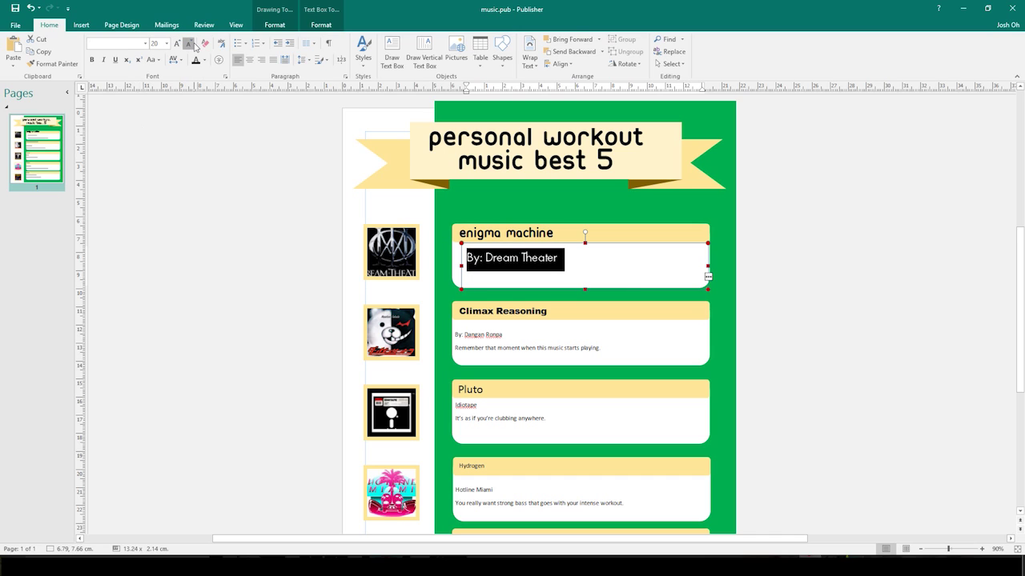
click(187, 43)
click(545, 257)
drag(544, 257, 451, 258)
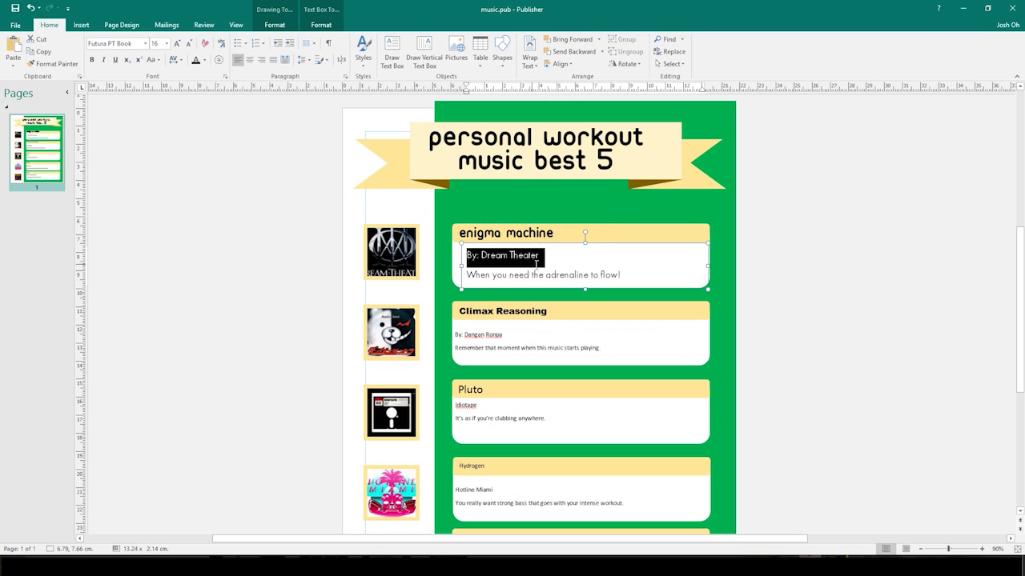
Append a dash and the band name dream theater to the Enigma Machine title and widen its text box to about 13.5 cm.
click(543, 242)
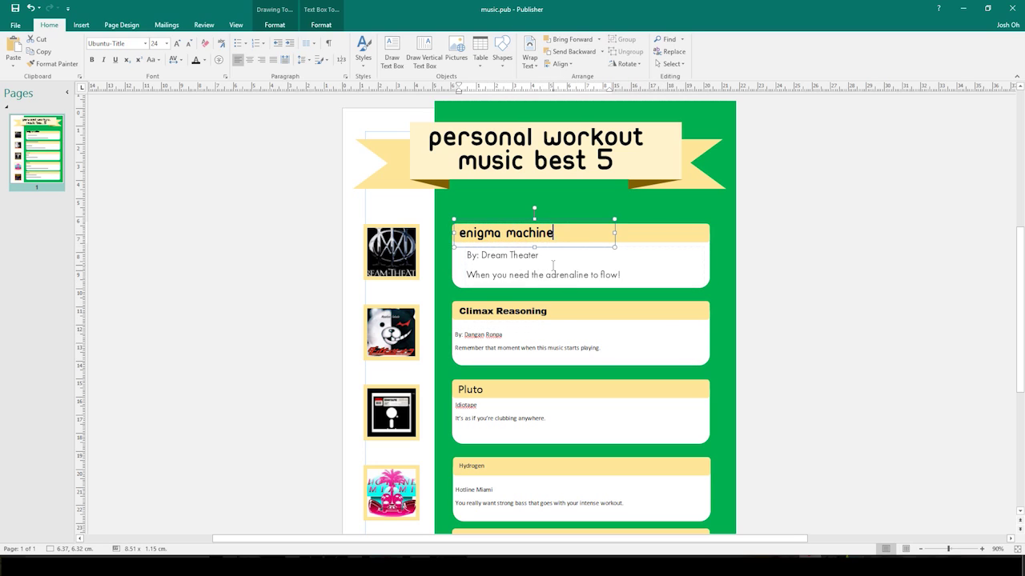
text(- dream)
key(BackSpace)
key(BackSpace)
key(BackSpace)
key(BackSpace)
key(BackSpace)
key(BackSpace)
text(dream)
key(BackSpace)
key(BackSpace)
key(BackSpace)
key(BackSpace)
key(BackSpace)
text(dream)
drag(613, 233, 706, 233)
Correct the misspelled last word of the Enigma Machine title to "theater".
right_click(647, 233)
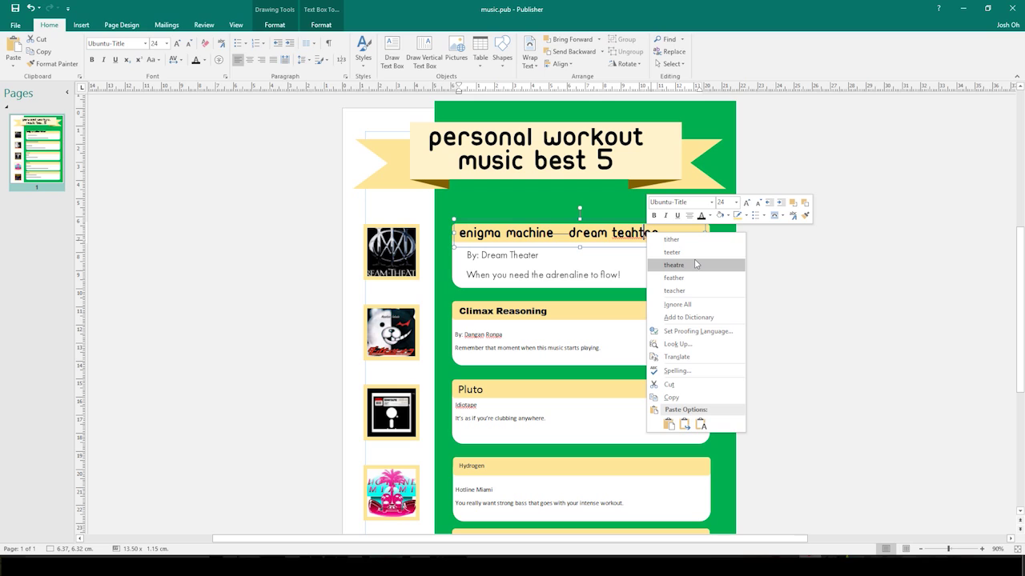
click(645, 233)
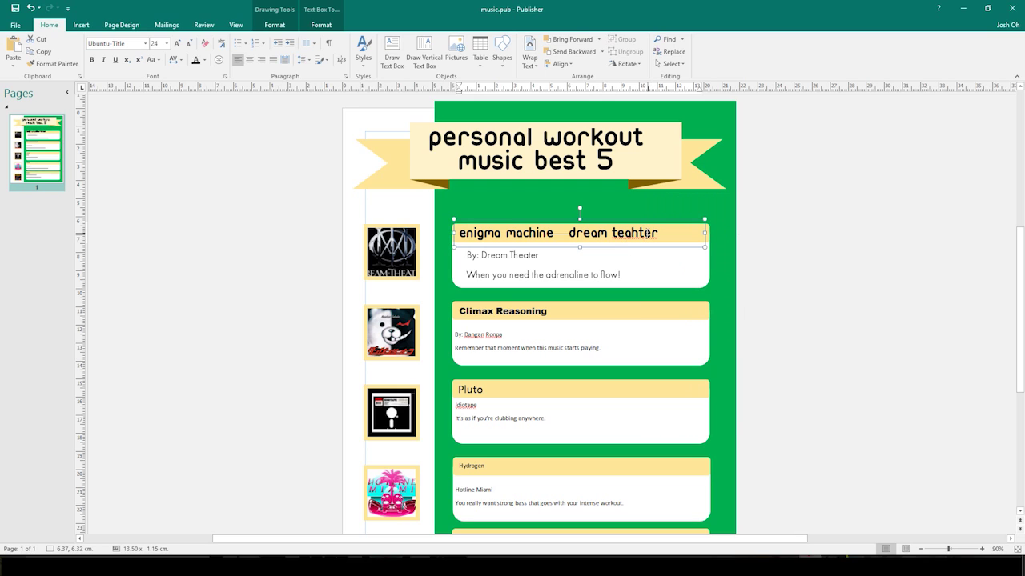
key(BackSpace)
key(BackSpace)
key(BackSpace)
text(hea)
Delete the "By: Dream Theater" line from the first entry's description and center the remaining sentence.
click(540, 254)
drag(539, 254, 437, 259)
key(BackSpace)
key(BackSpace)
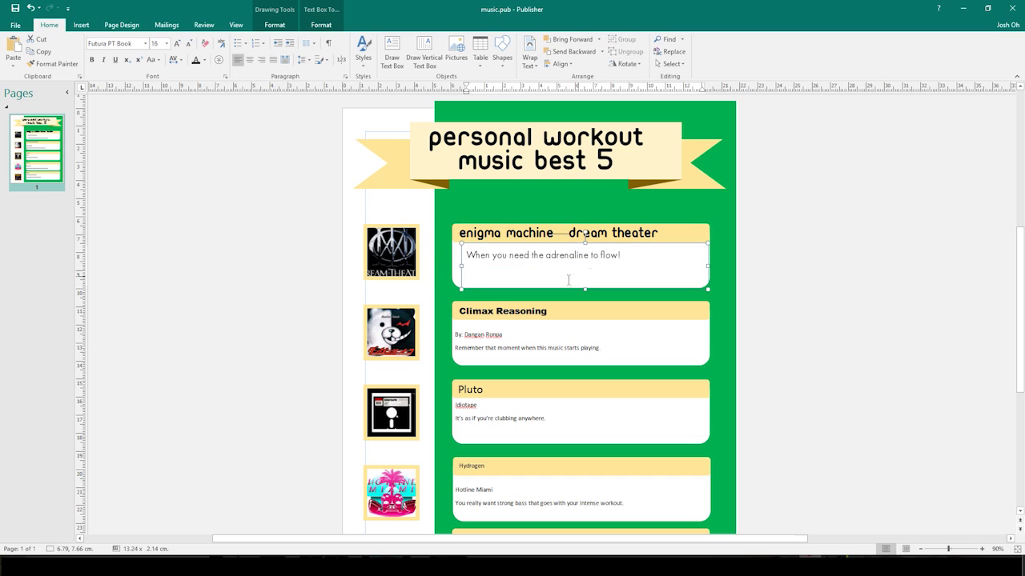
key(ctrl+a)
key(ctrl+e)
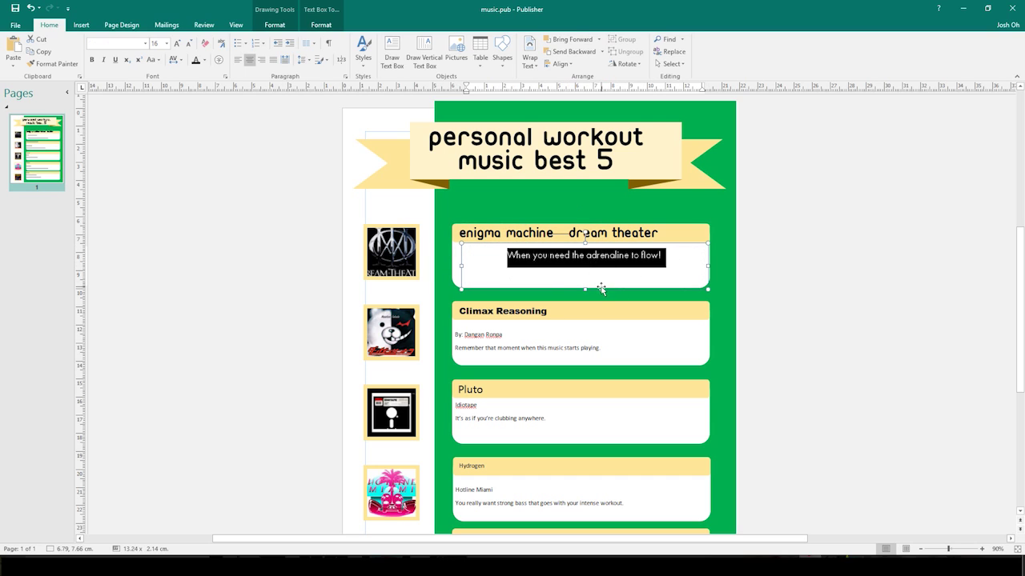
Shorten the first entry's description box to about 1.3 cm high and move it down within the white area.
drag(601, 289, 602, 273)
click(601, 248)
drag(601, 249, 618, 256)
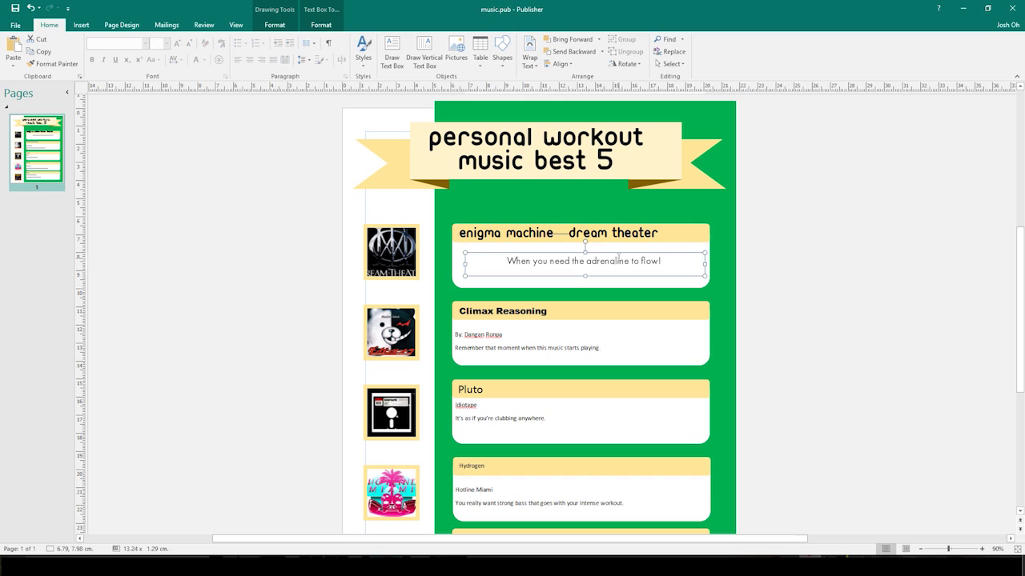
Enlarge the text of the sentence "When you need the adrenaline to flow!".
click(618, 259)
key(ctrl+a)
click(177, 44)
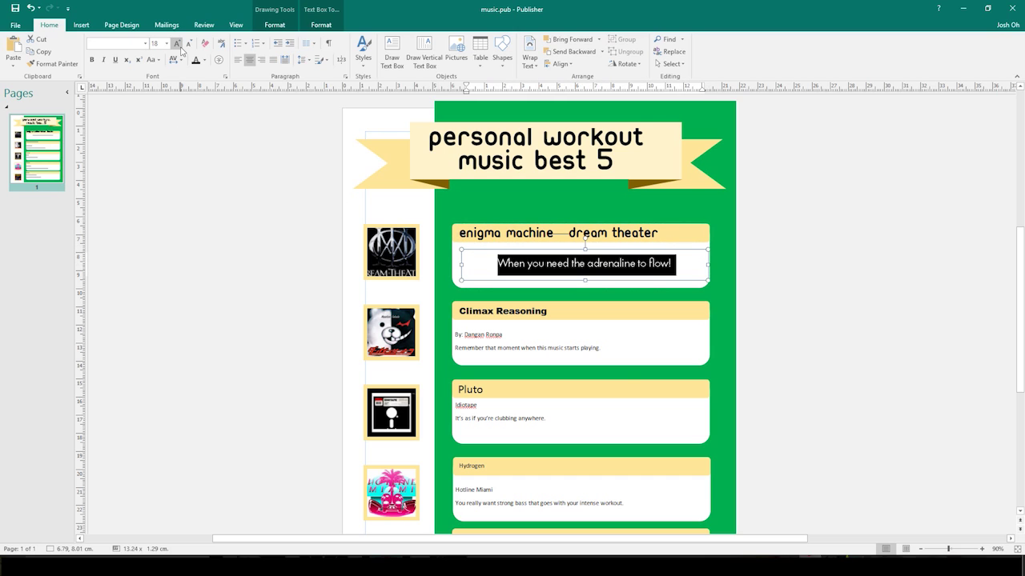
click(774, 251)
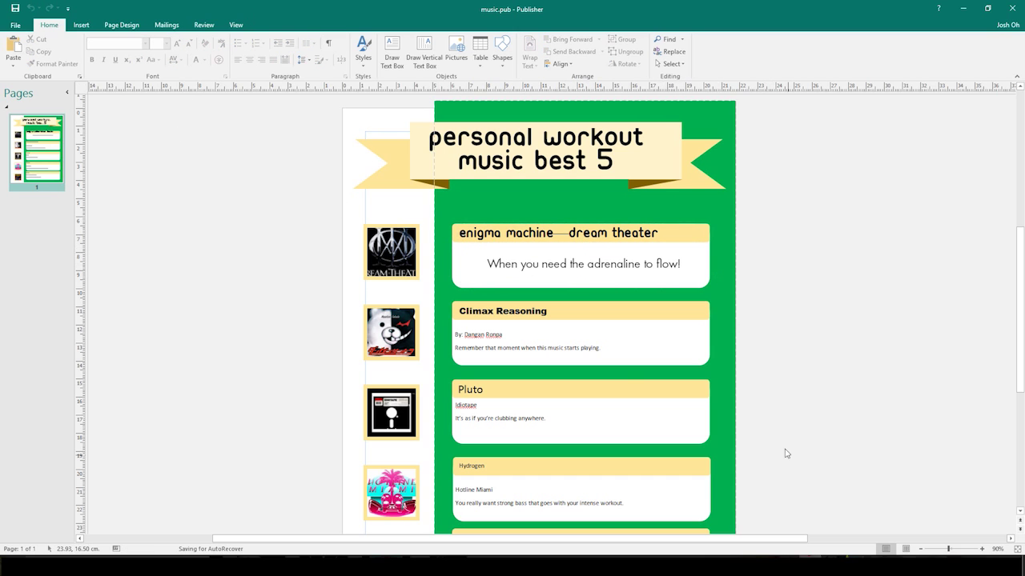
Export the publication as music.pdf, then close the PDF and its viewer.
right_click(877, 565)
click(824, 420)
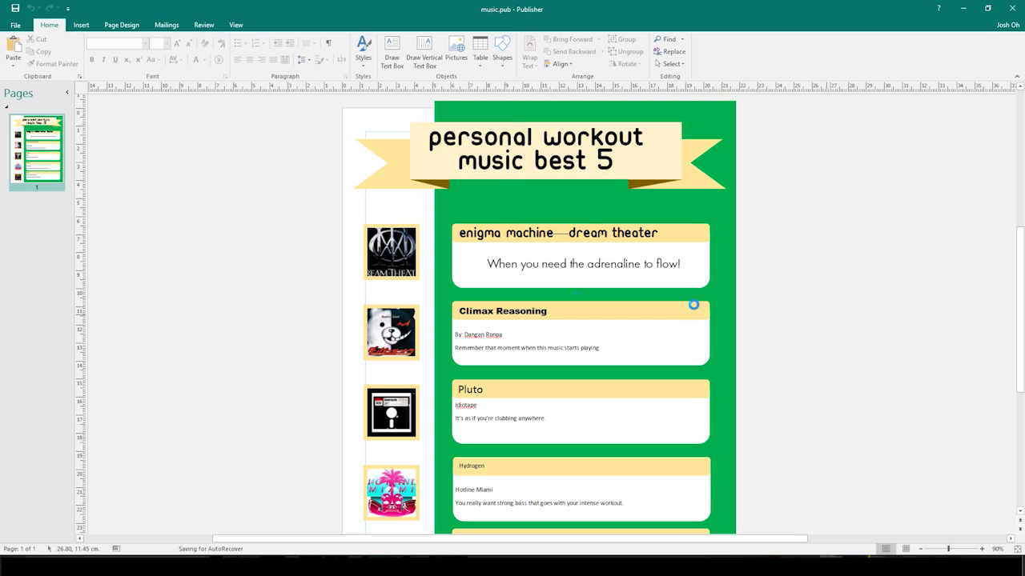
key(F12)
click(169, 230)
click(134, 295)
key(alt+Down)
click(138, 286)
click(417, 303)
click(552, 284)
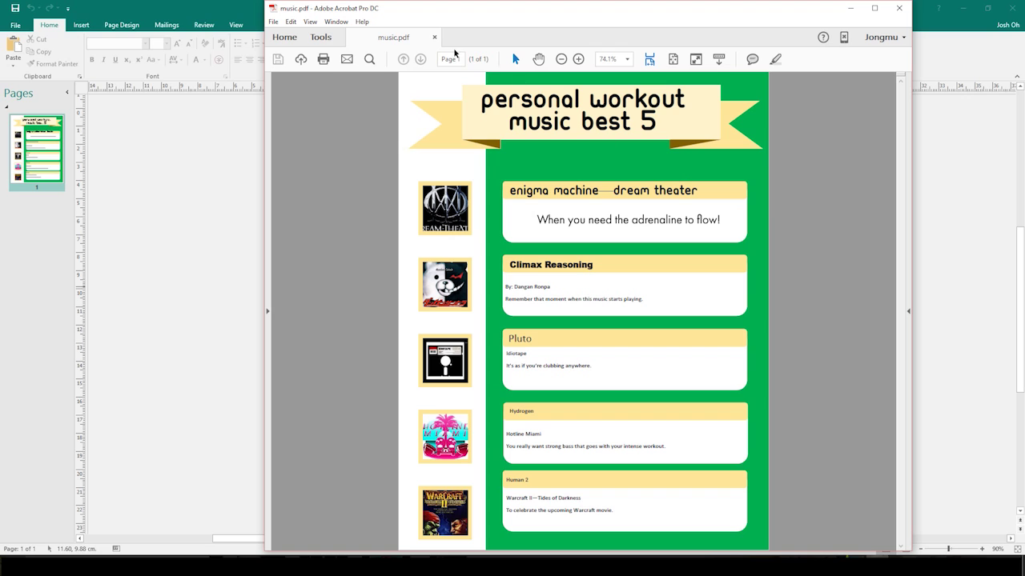
click(435, 37)
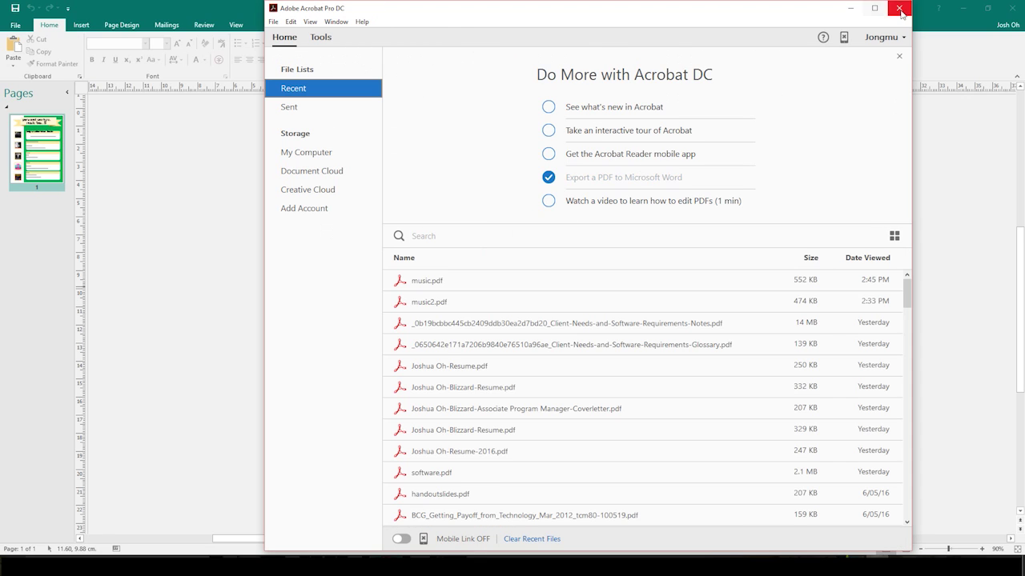
click(899, 8)
Widen the Climax Reasoning title box to about 13.5 cm and append "—Dangan Ronpa" to the title.
scroll(671, 288, down, 1)
click(561, 312)
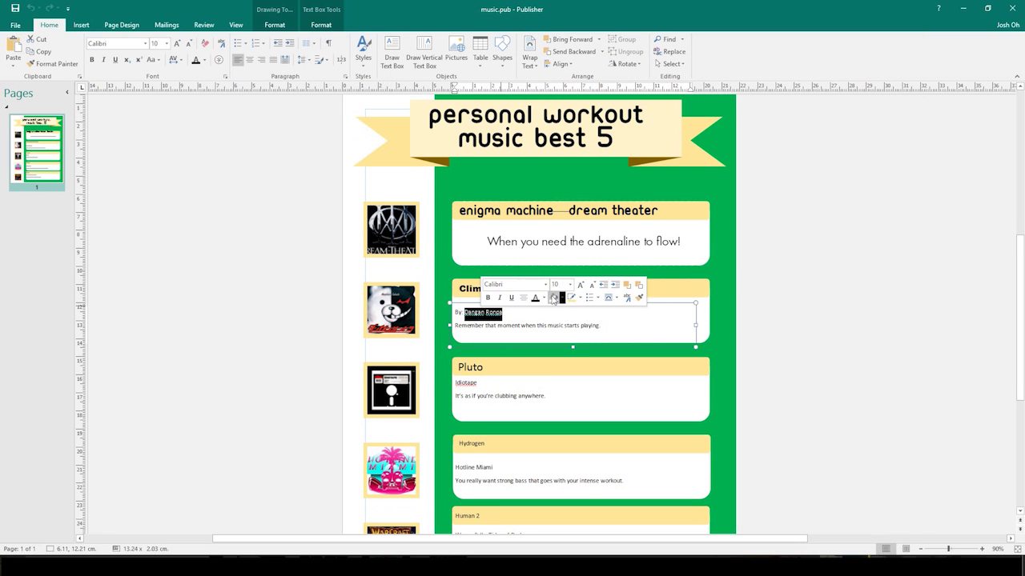
click(550, 292)
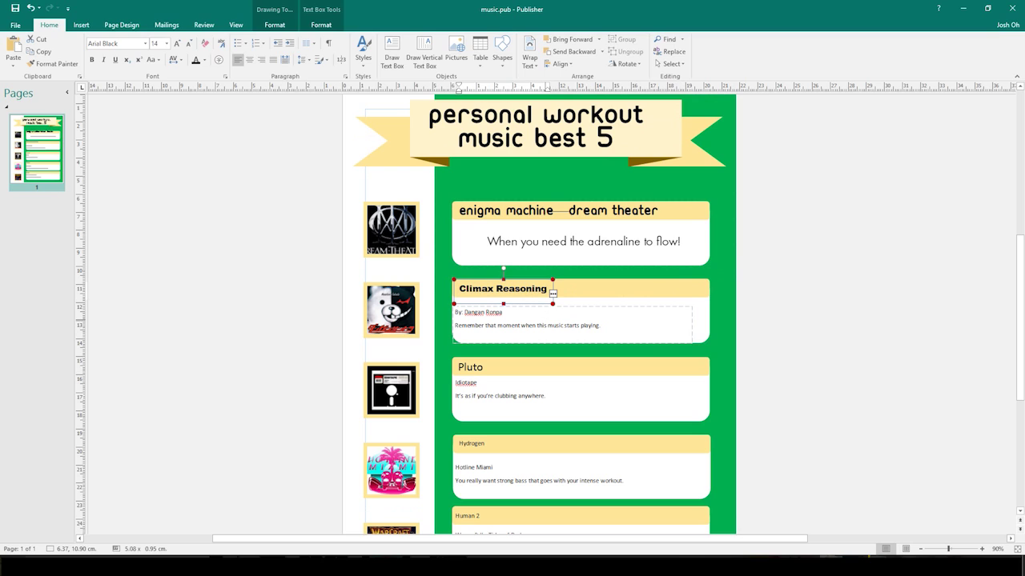
drag(552, 304, 705, 307)
text(—Dangan Ronpa)
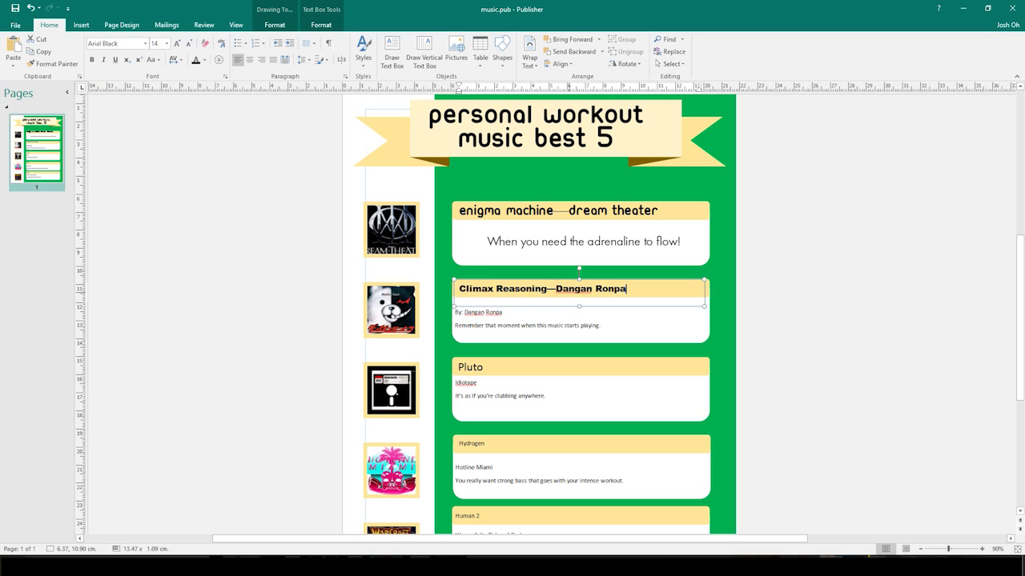
Change the font of the whole Climax Reasoning title to Ubuntu-Title.
key(ctrl+a)
click(120, 43)
click(144, 44)
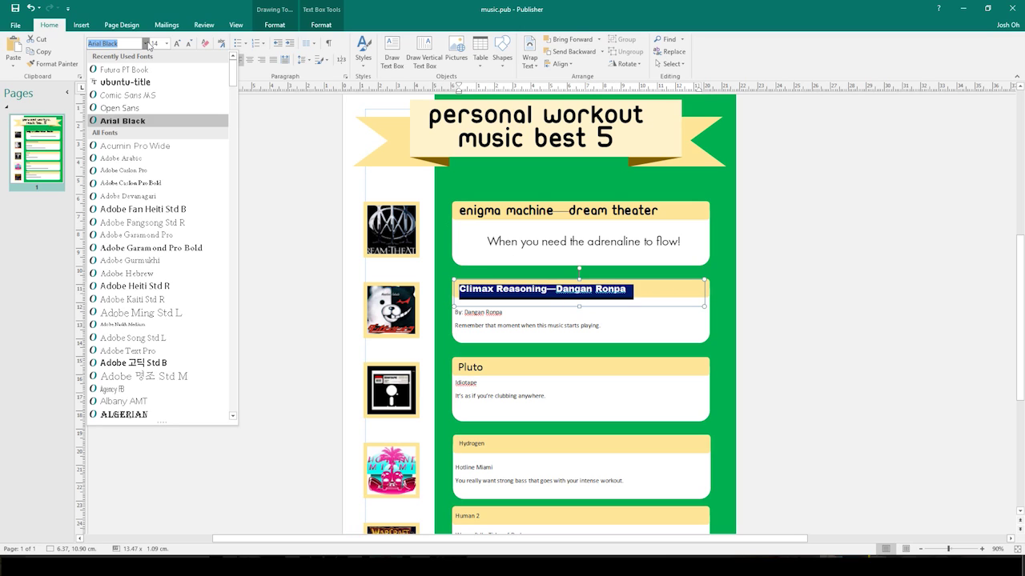
click(141, 80)
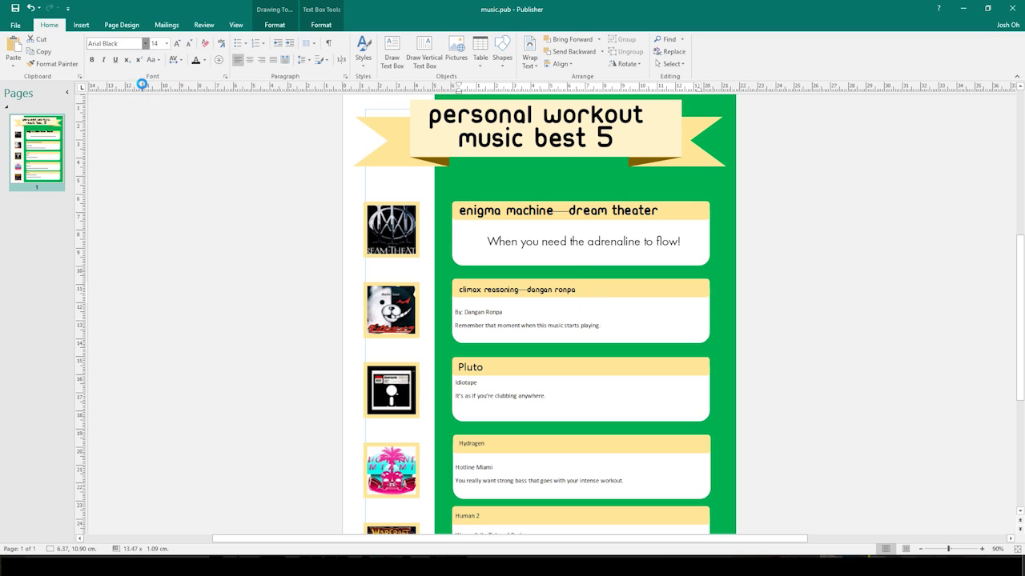
Set the Climax Reasoning title to 24 pt to match the Enigma Machine title.
click(473, 222)
click(502, 250)
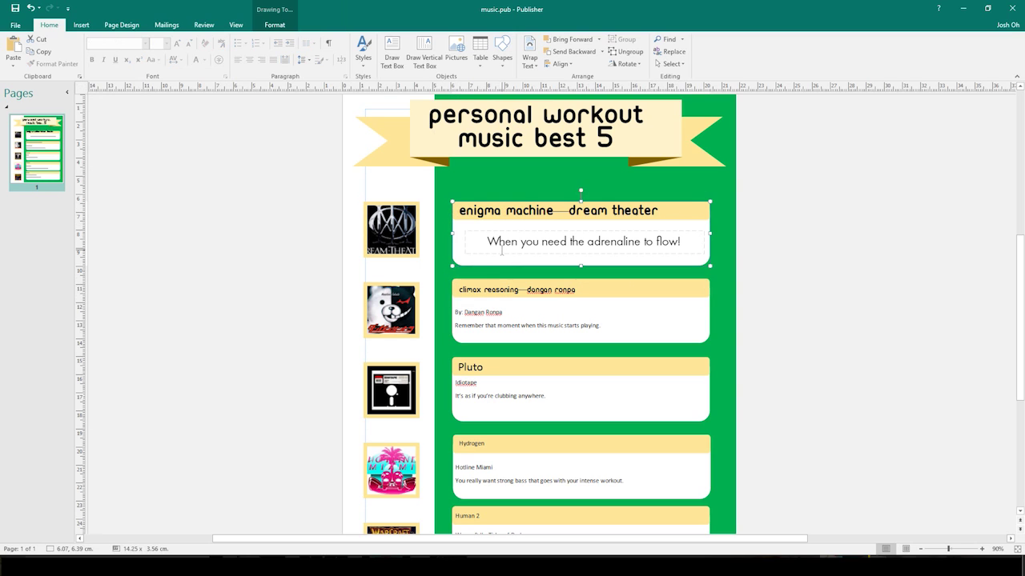
click(485, 216)
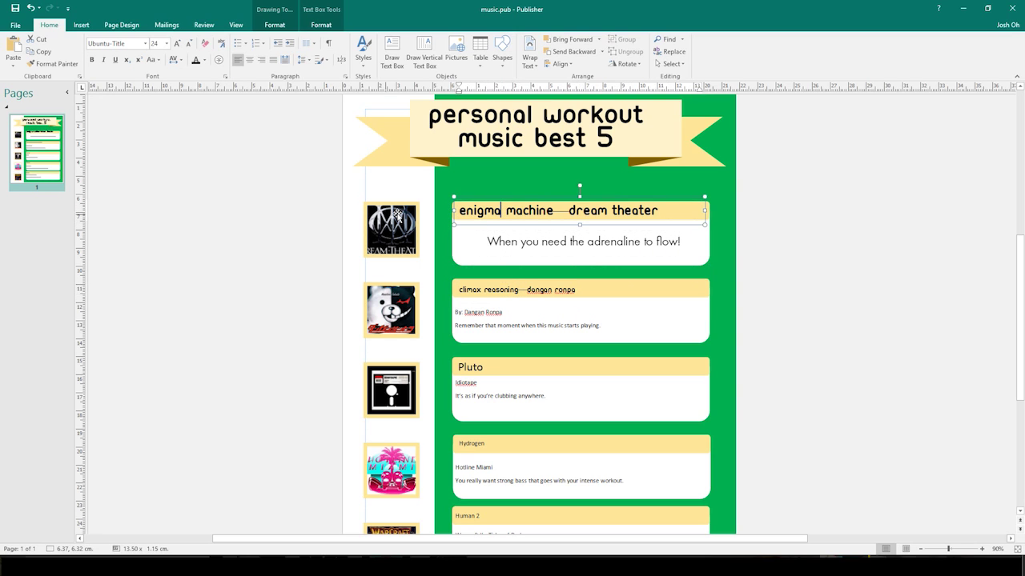
click(513, 290)
key(ctrl+a)
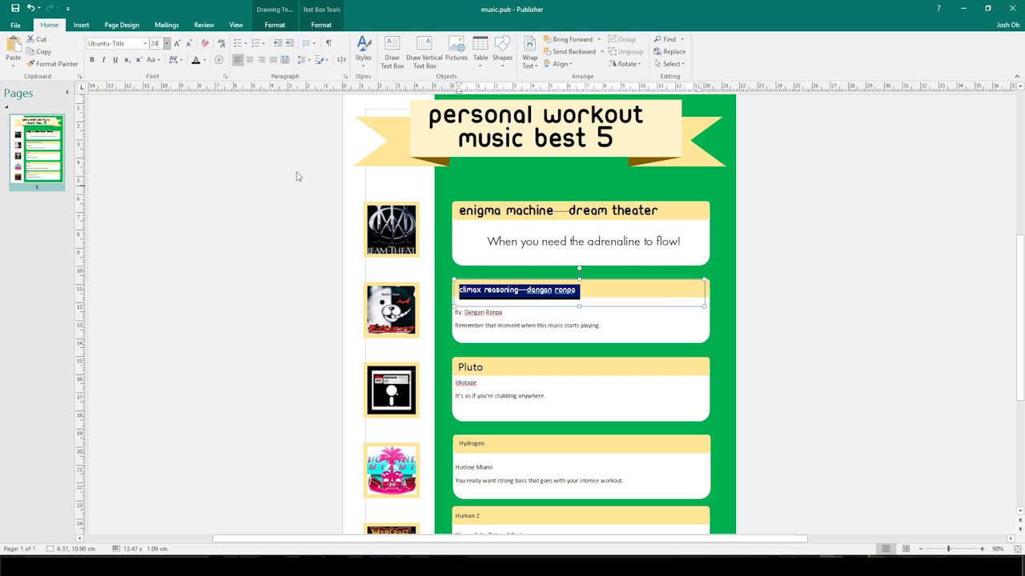
text(24)
key(Return)
click(840, 354)
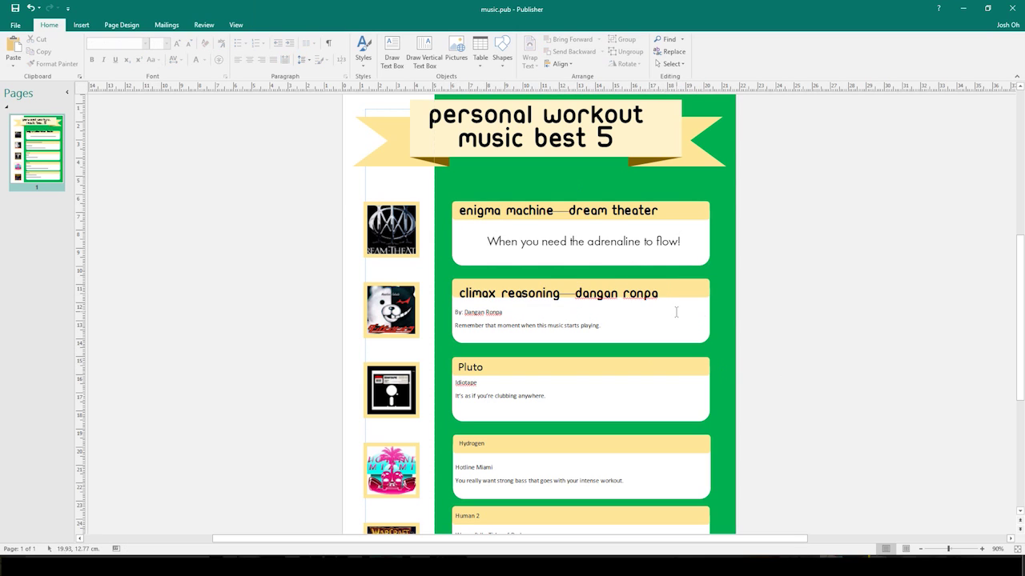
Format the Pluto title in the Ubuntu-Title font at 24 pt.
double_click(472, 369)
click(145, 43)
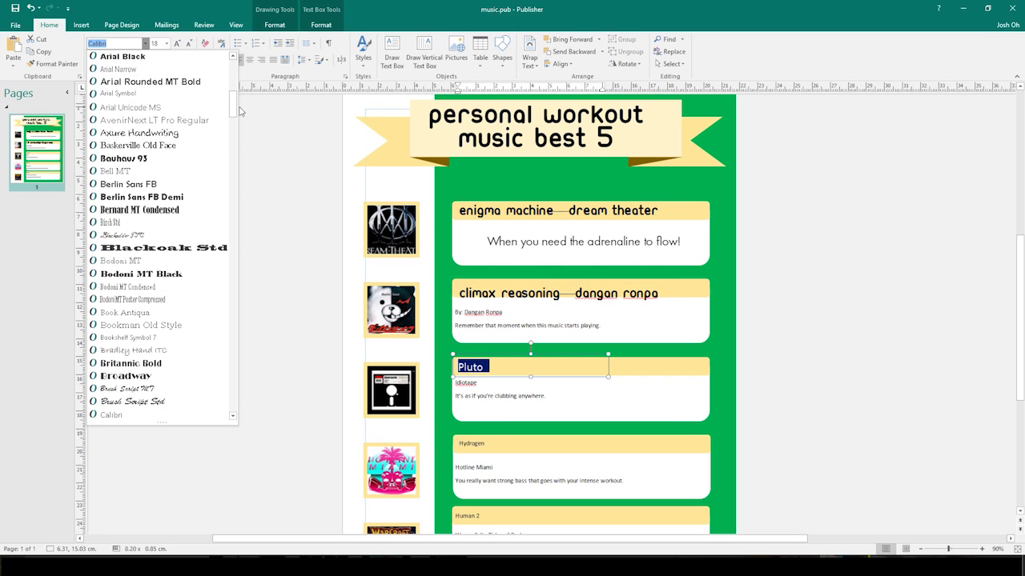
scroll(232, 110, up, 10)
click(120, 72)
click(154, 43)
text(24)
key(Return)
Widen the Pluto title box to about 13.5 cm and append "—idiotape" to the title.
drag(609, 375, 704, 382)
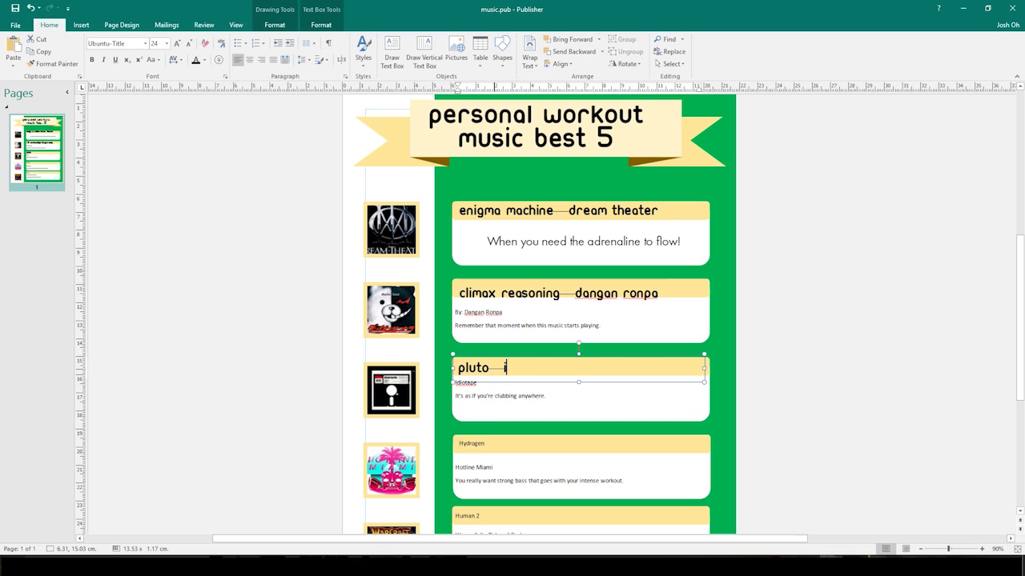
scroll(764, 359, down, 2)
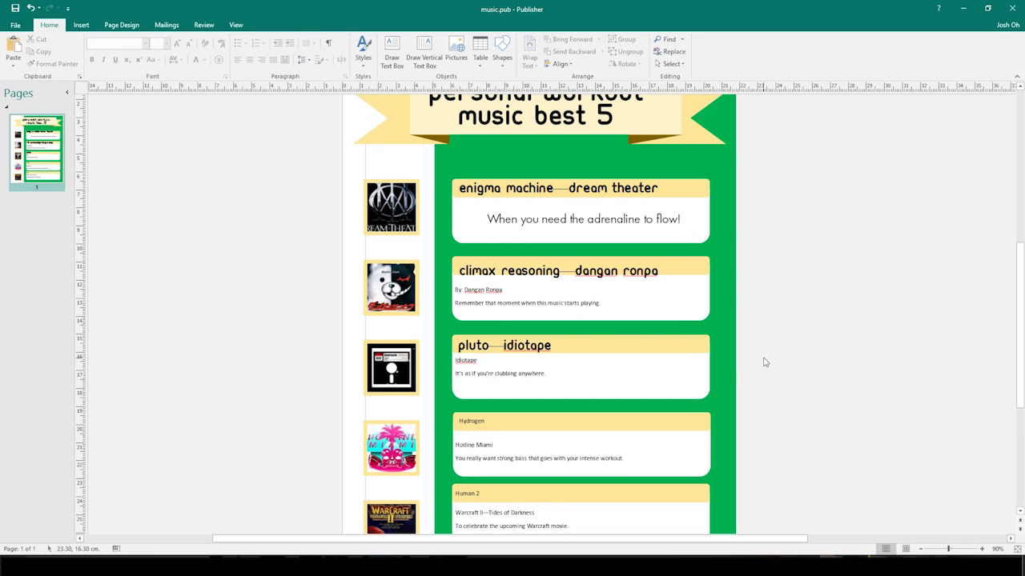
click(503, 238)
click(505, 318)
Format the Hydrogen title in Ubuntu-Title at 24 pt and widen its text box to about 12.9 cm.
click(483, 390)
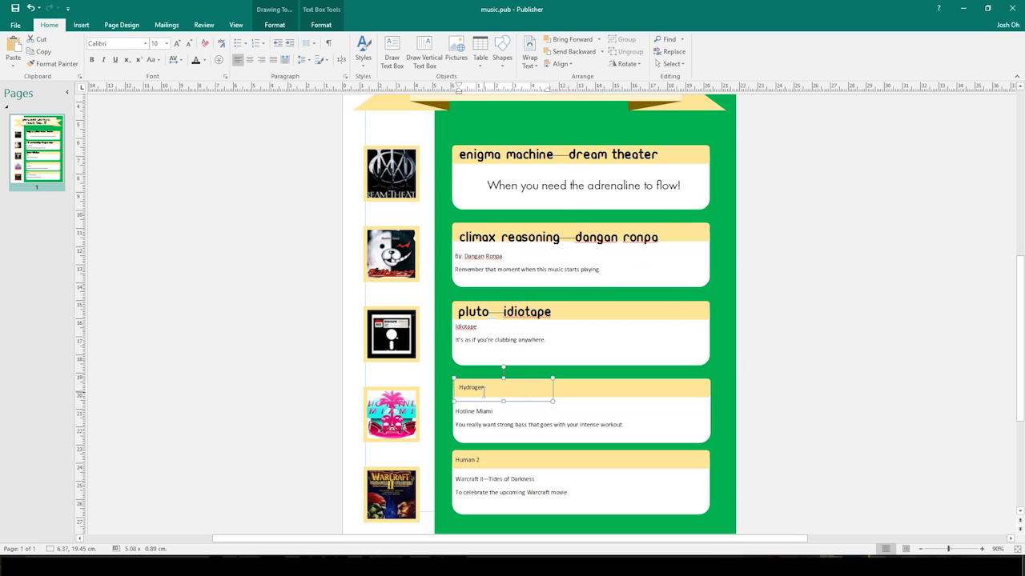
double_click(471, 387)
click(145, 43)
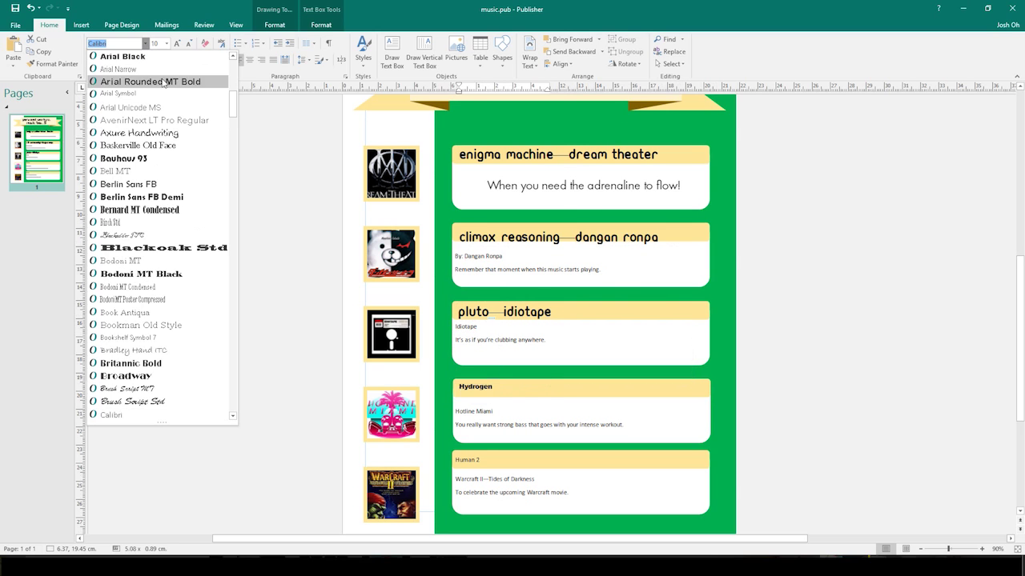
click(125, 69)
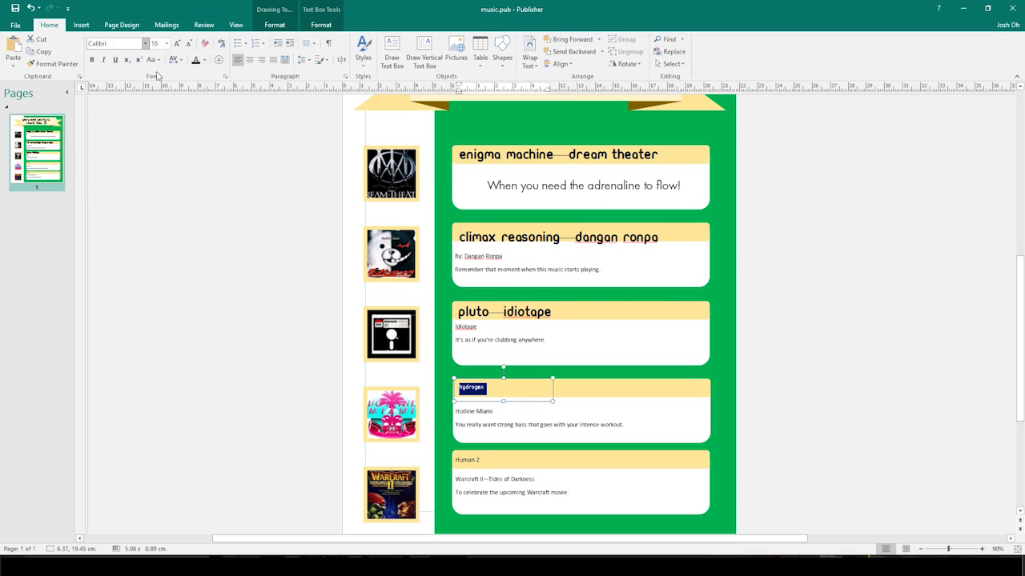
click(167, 43)
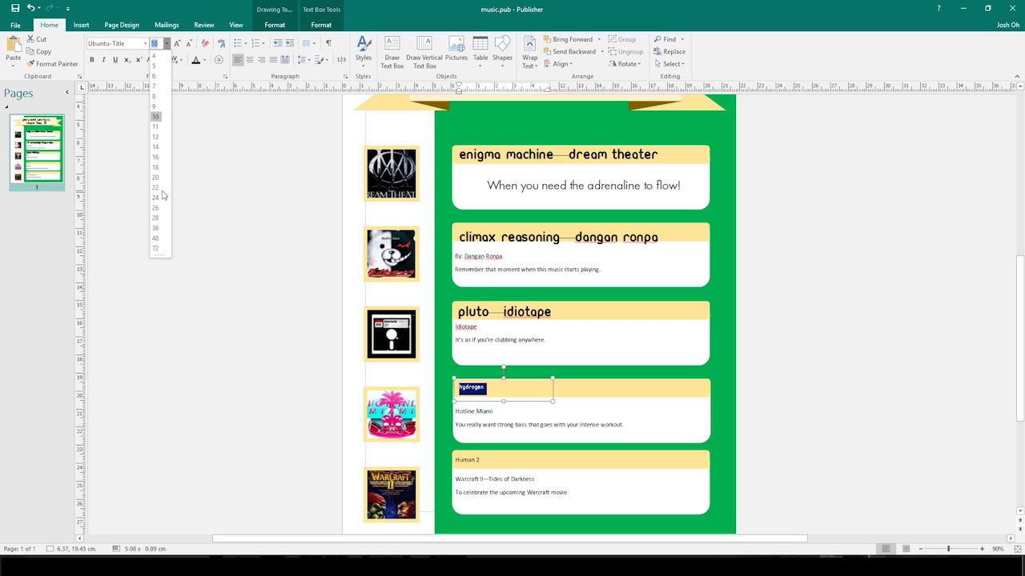
click(157, 197)
drag(550, 390, 695, 397)
click(523, 395)
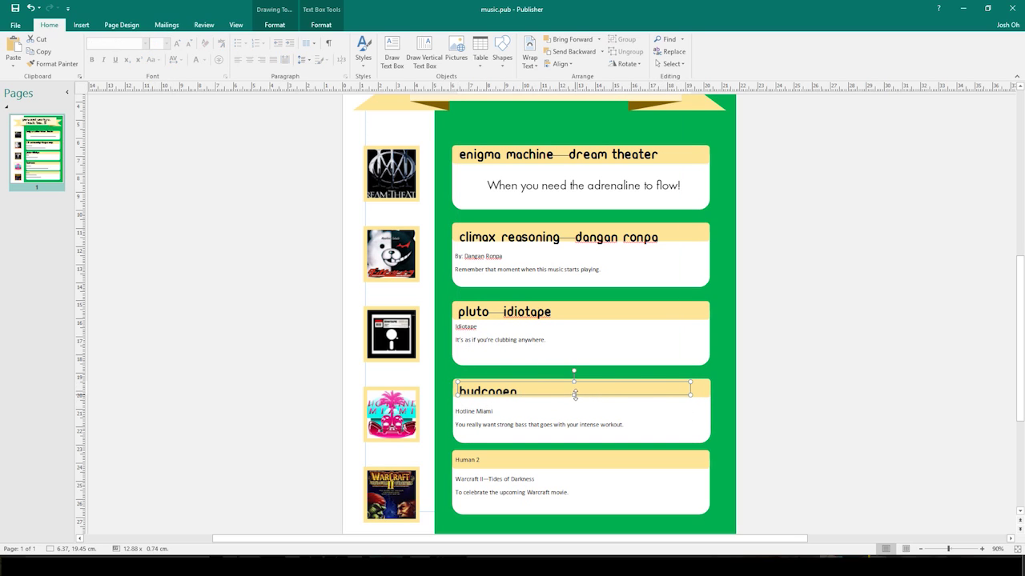